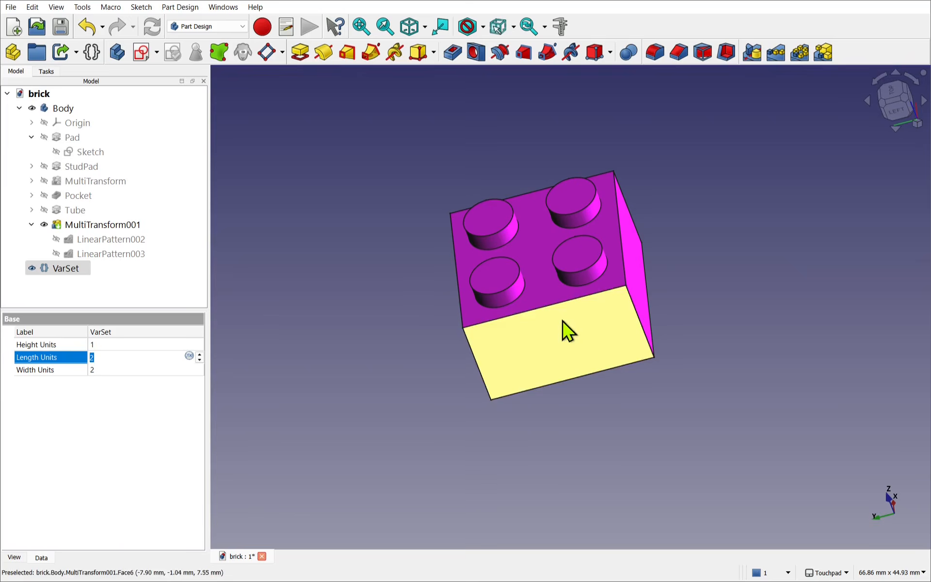
- Set the VarSet's Length Units and Width Units to 3 with the brick's underside in view
left_click_drag(563, 320, 516, 163, "alt")
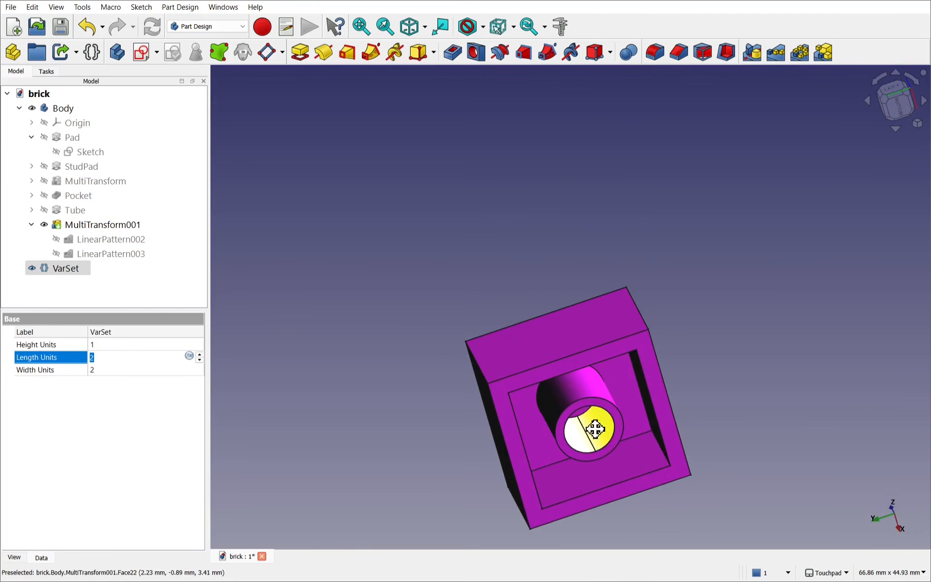
left_click_drag(592, 428, 482, 296, "shift")
type("3")
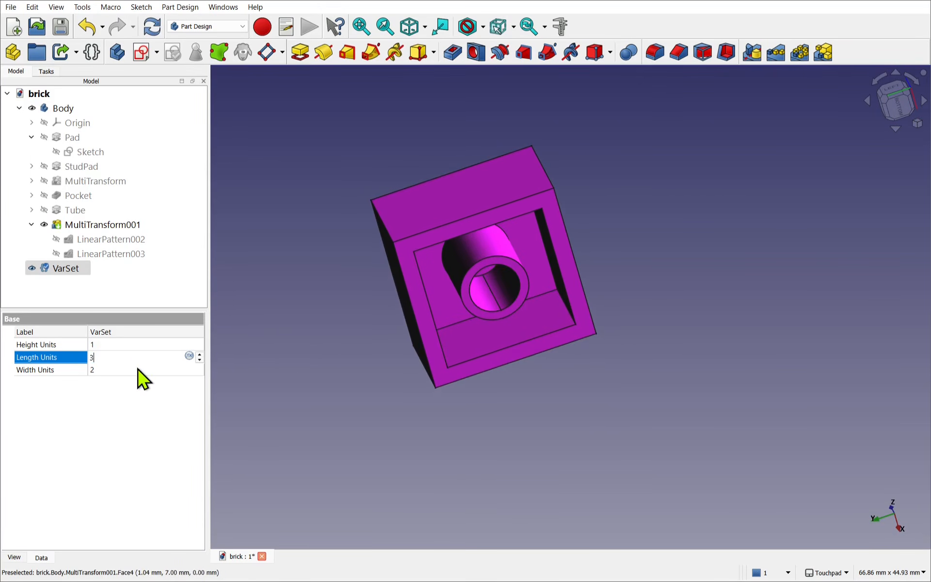
left_click(138, 369)
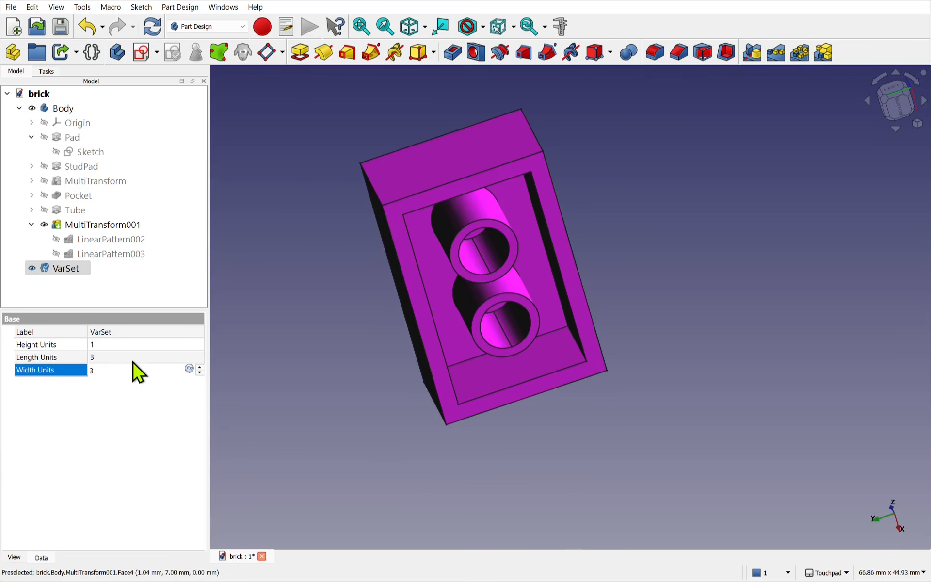
- Set both Length Units and Width Units of the VarSet to 2
left_click(132, 358)
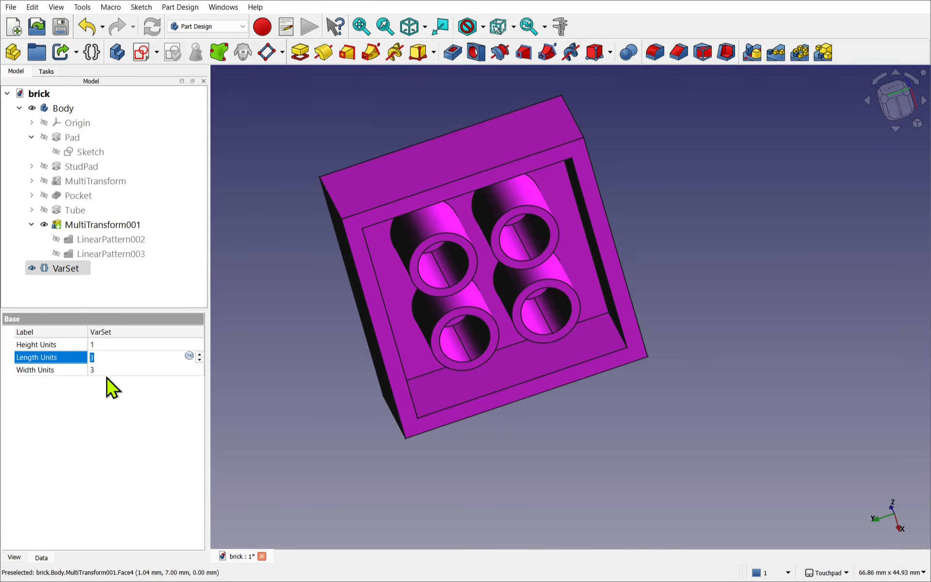
type("2")
left_click(114, 370)
type("2")
left_click(141, 402)
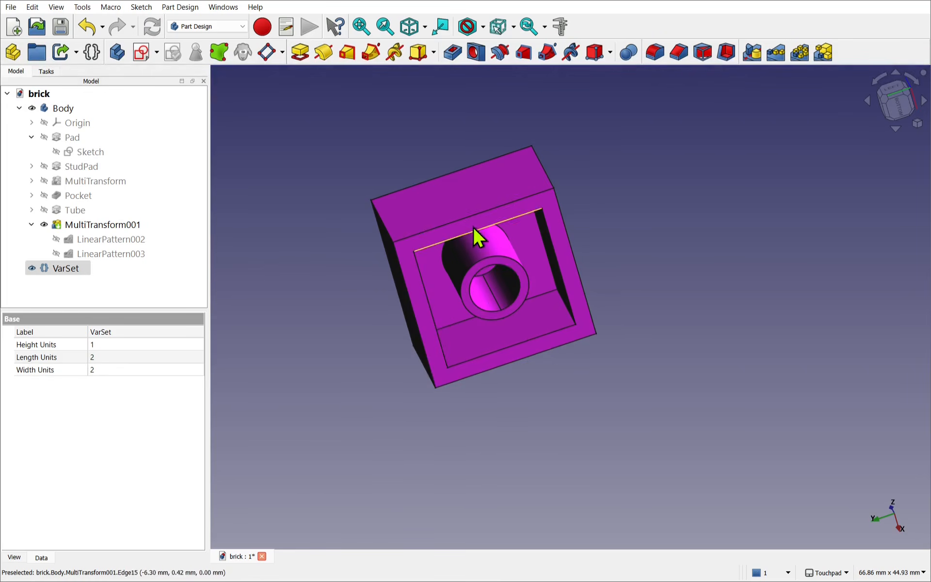
- Set the VarSet's Length Units to 1 and look at the underside of the resulting brick
left_click_drag(479, 190, 708, 520, "alt")
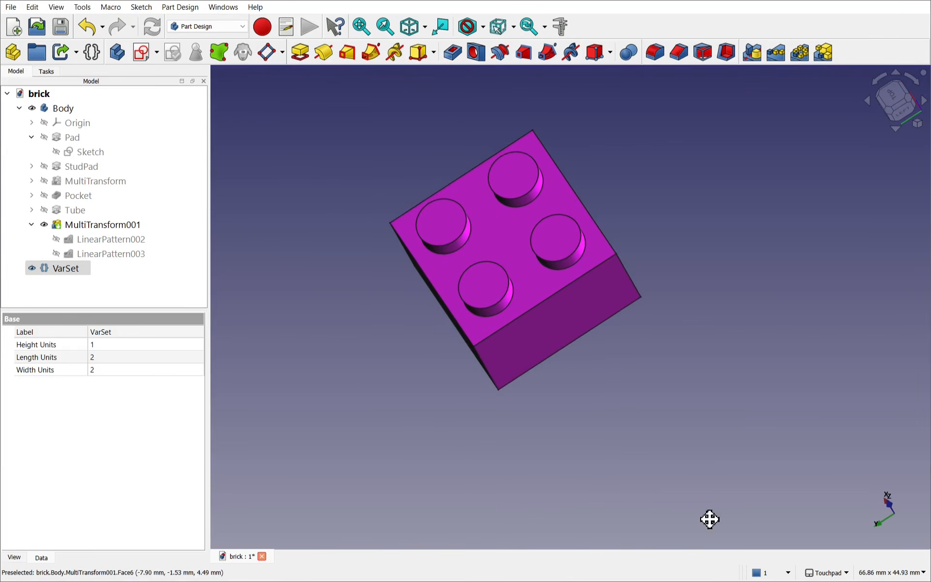
left_click_drag(577, 357, 534, 270, "alt")
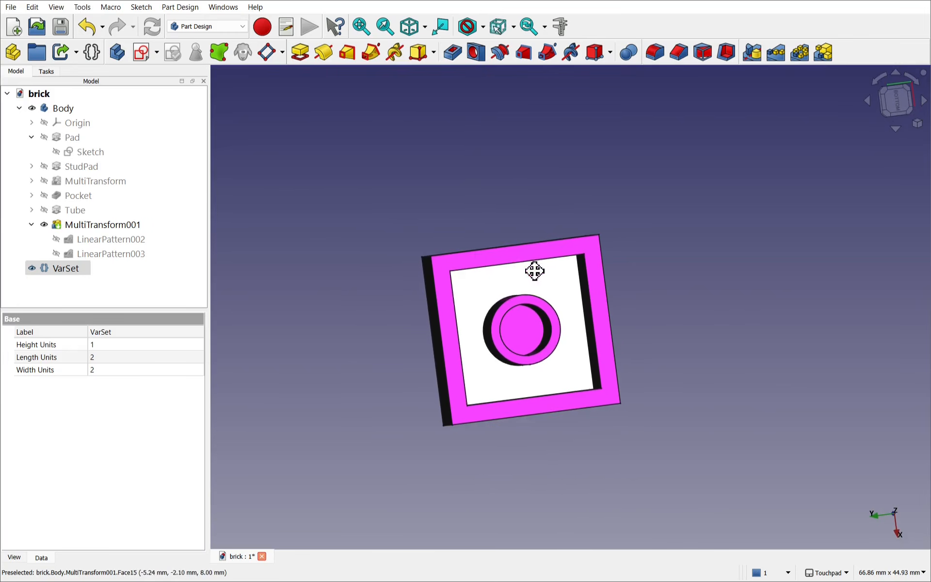
left_click(137, 358)
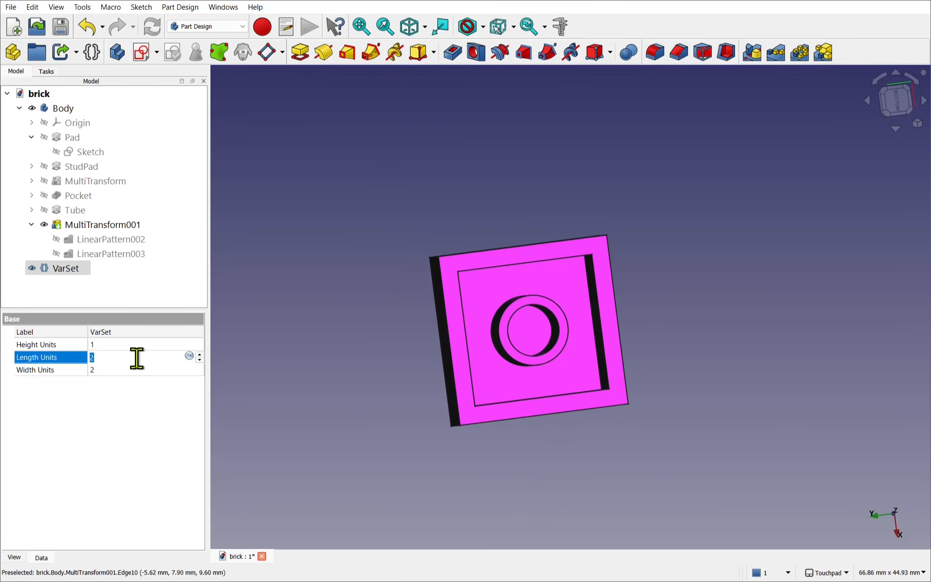
type("1")
key("Return")
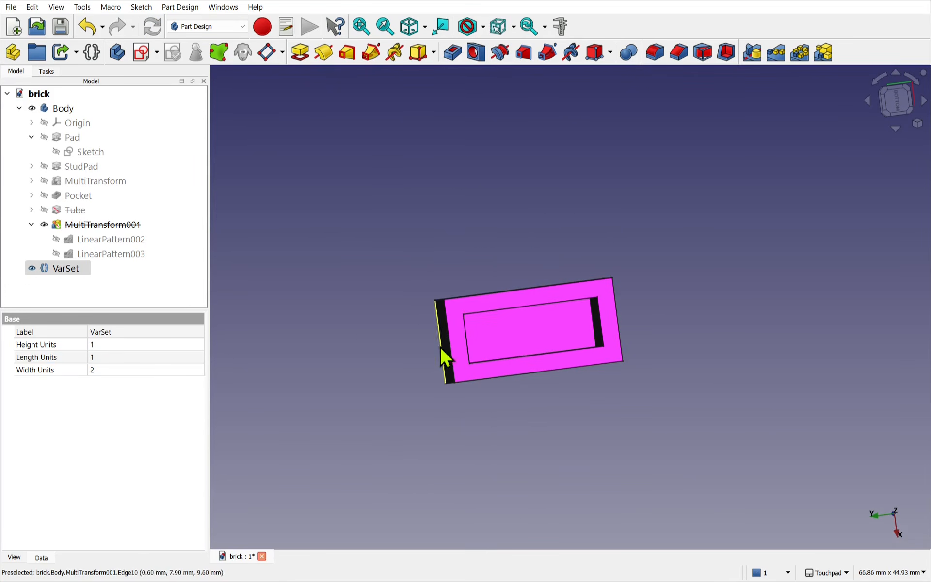
mouse_move(529, 312)
left_mouse_down("alt")
mouse_move(561, 366)
mouse_move(568, 405)
mouse_move(621, 525)
mouse_move(524, 328)
left_mouse_up("alt")
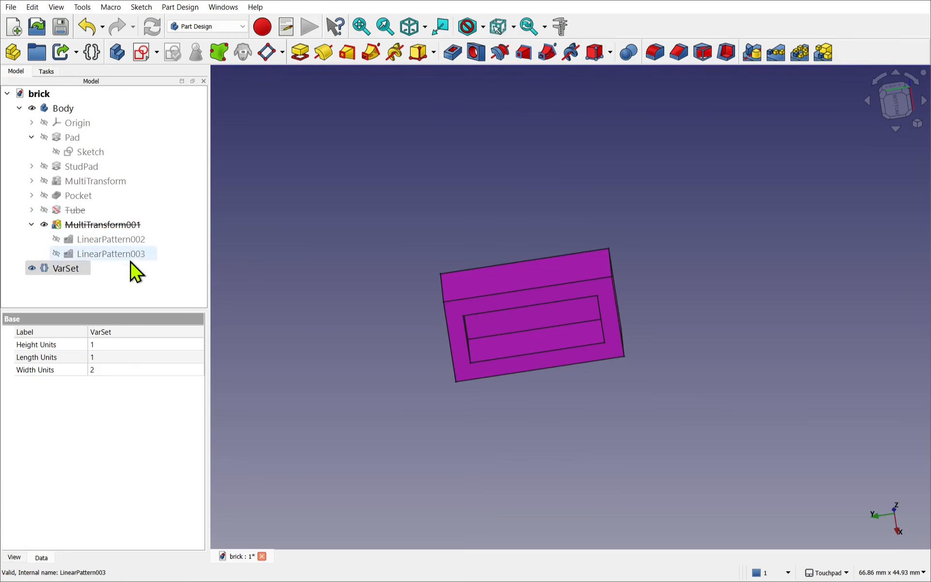
- Set the VarSet's Height Units to 2 and Length Units to 2
left_click(120, 268)
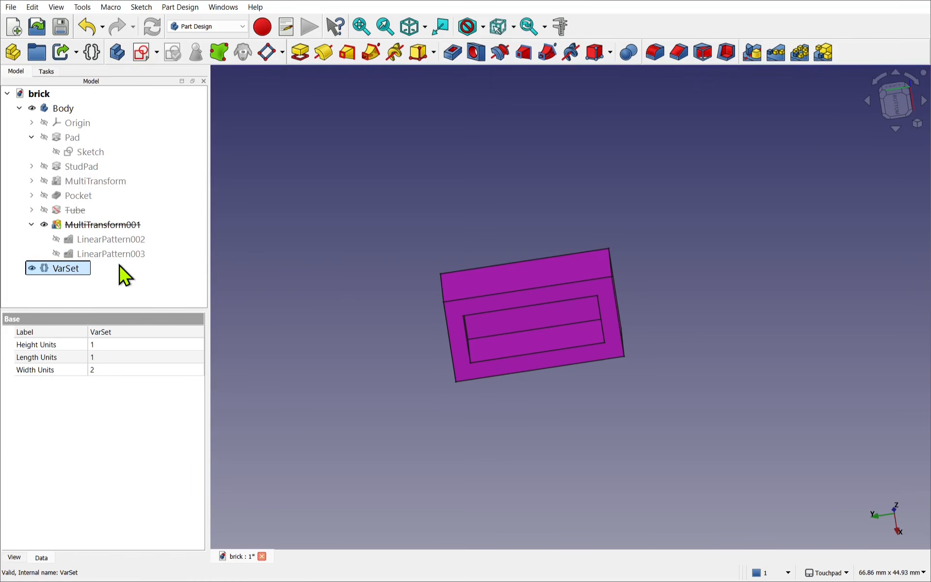
left_click(113, 346)
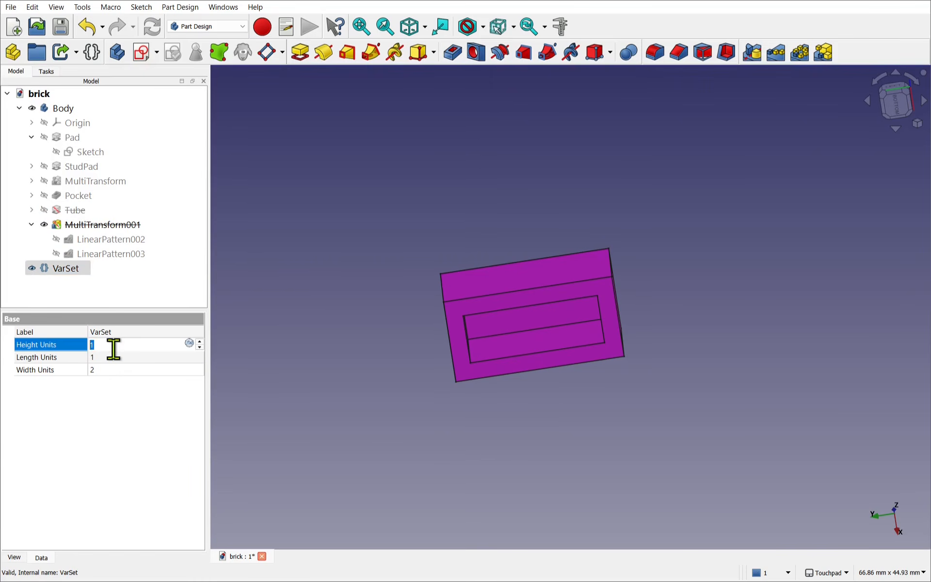
type("2")
left_click(113, 357)
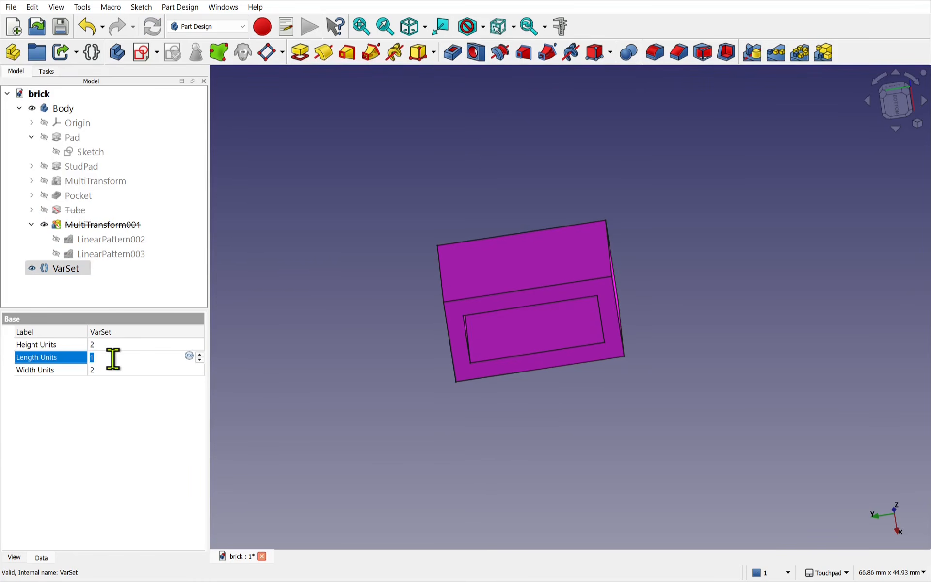
type("2")
- Set the VarSet's Height Units to 1 and inspect the brick's tube and studs
left_click(113, 345)
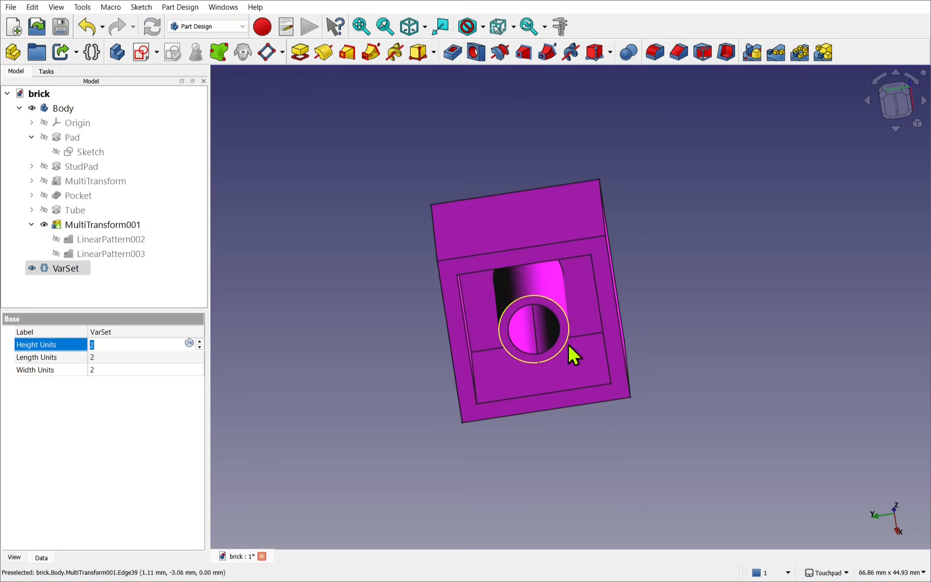
left_click_drag(501, 194, 492, 264, "alt")
type("1")
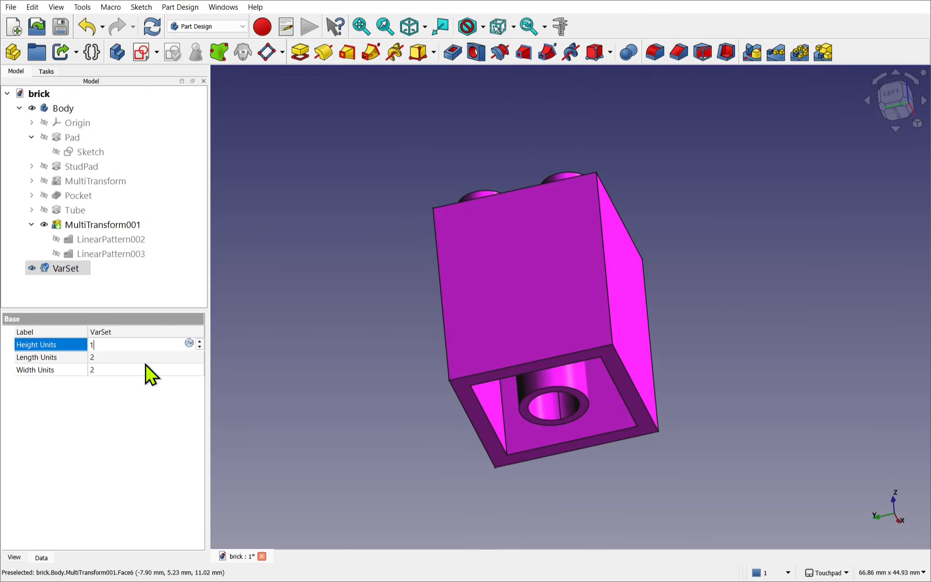
left_click(146, 358)
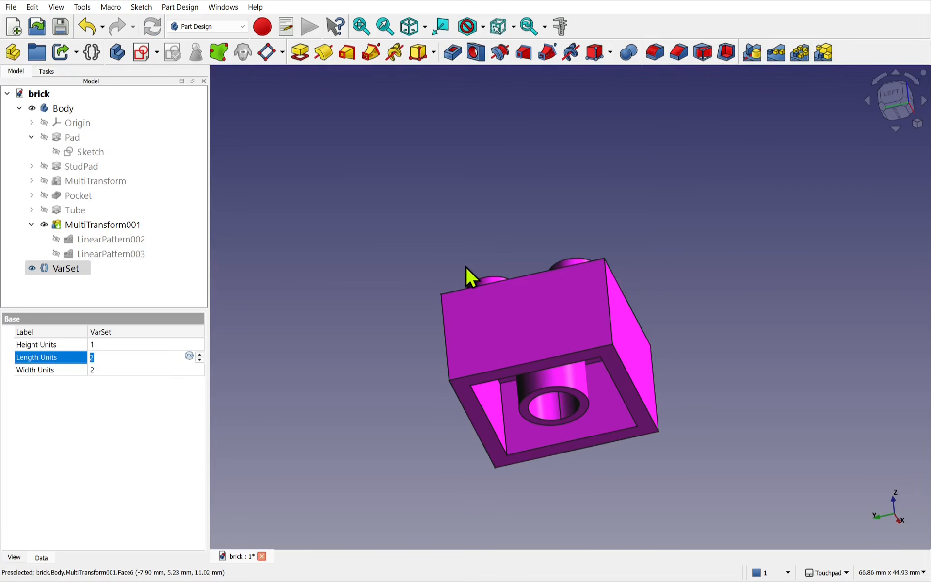
left_click_drag(574, 276, 551, 400, "alt")
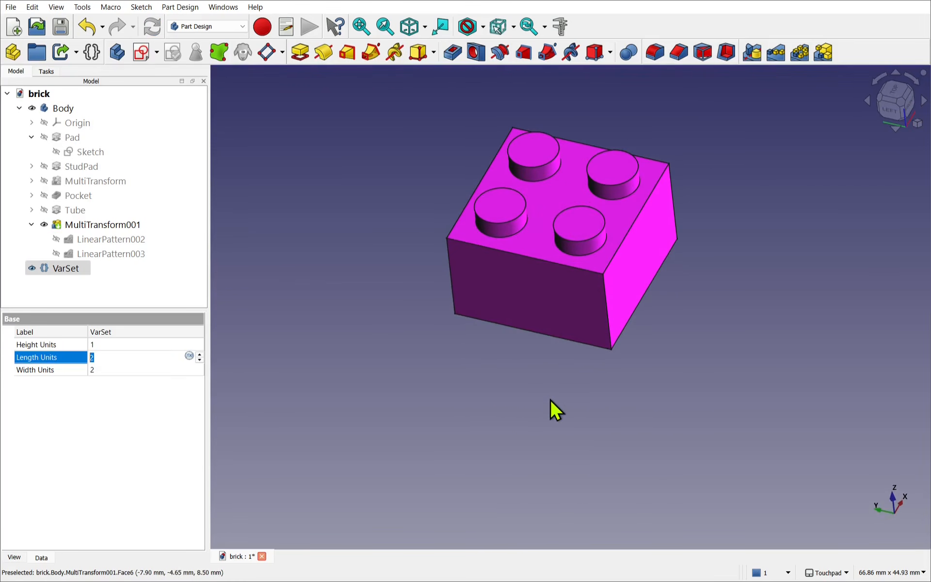
left_click_drag(526, 339, 508, 422, "shift")
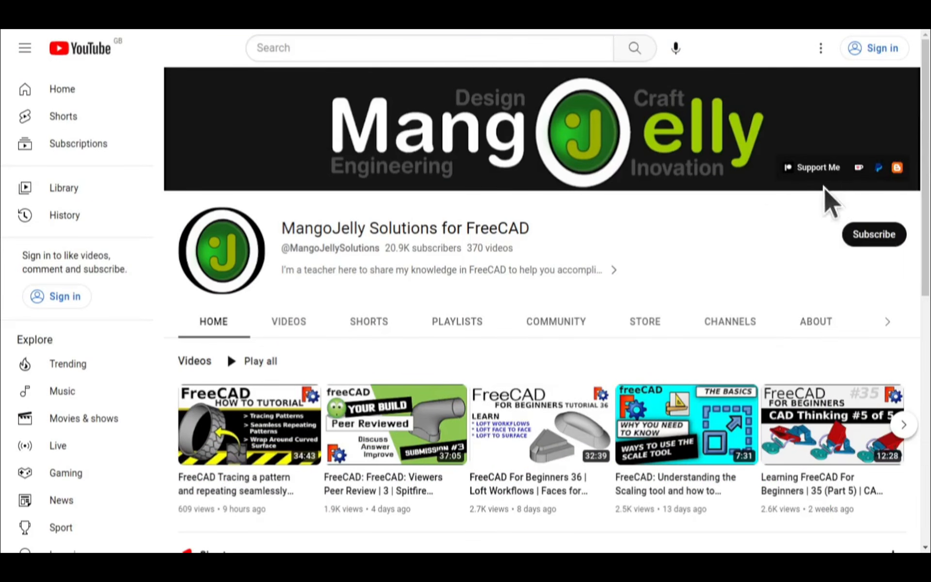
- Open the About page of the MangoJelly Solutions channel and read through its description and donation links
left_click(816, 322)
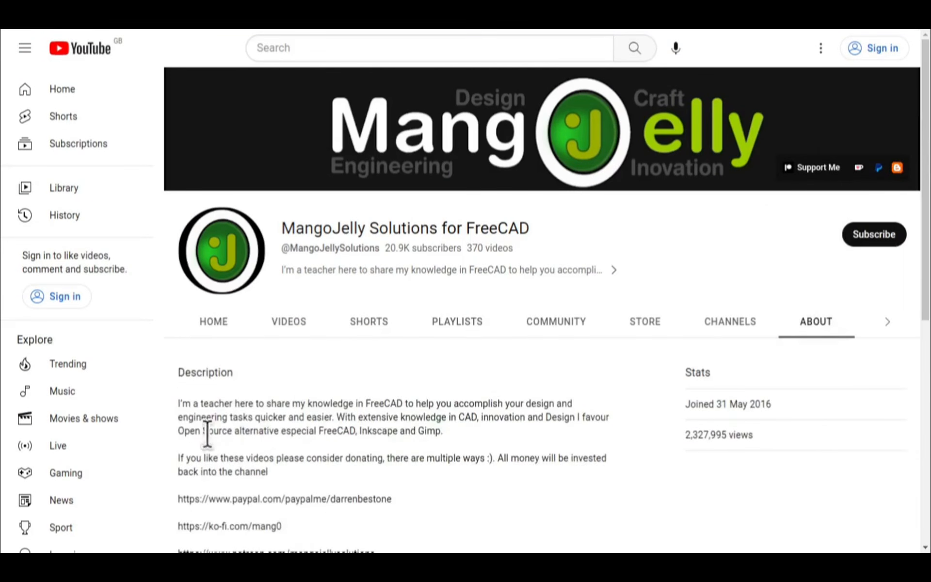
scroll(201, 429, "down", 3)
left_click_drag(389, 393, 177, 334)
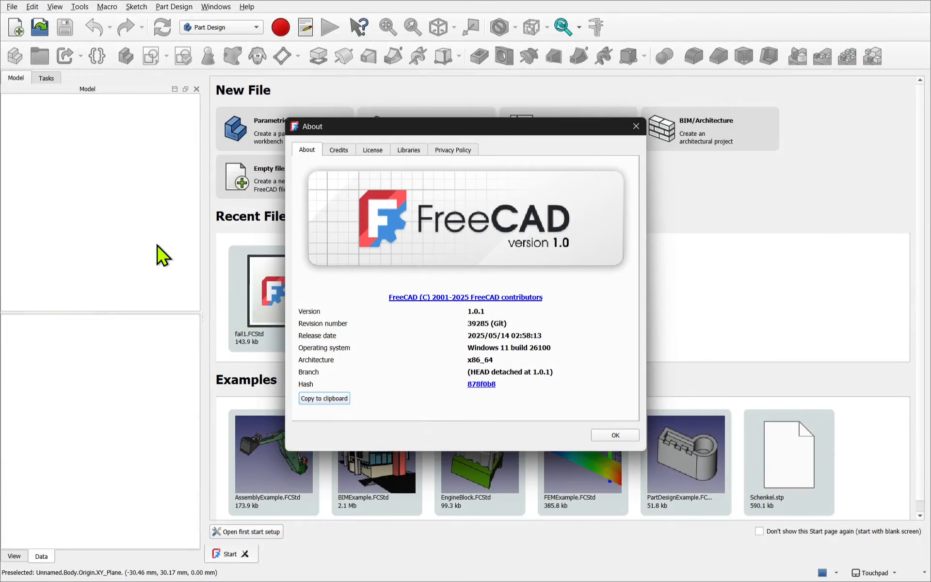
- Dismiss FreeCAD's About information and create a new empty document in the Part Design workbench
left_click(636, 126)
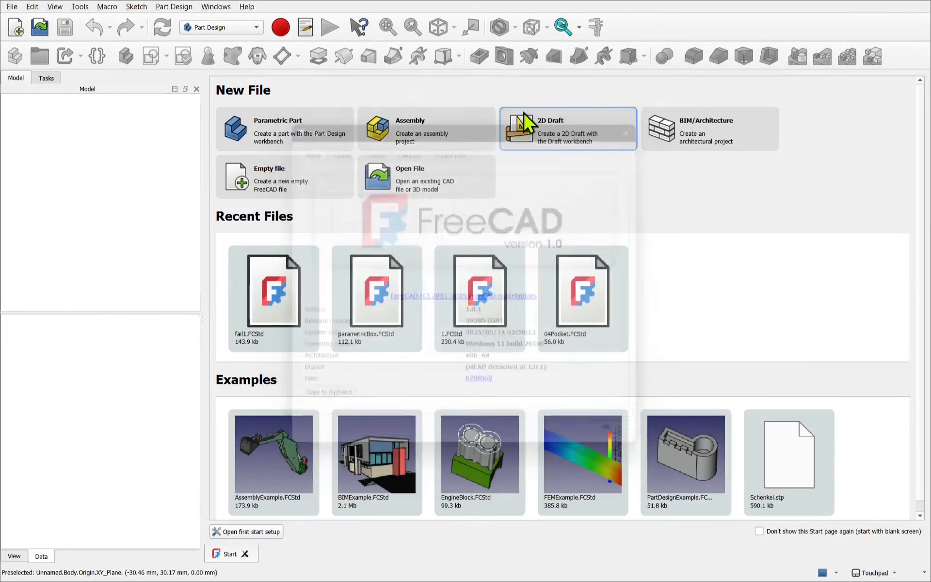
left_click(13, 32)
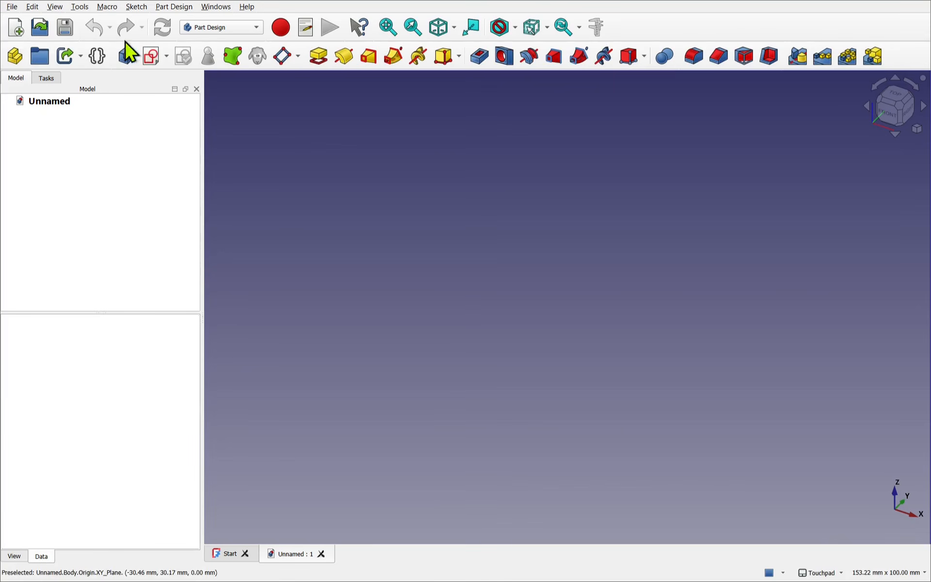
left_click(213, 31)
left_click(215, 117)
- Create a new body and start a sketch on its XY-plane
left_click(122, 64)
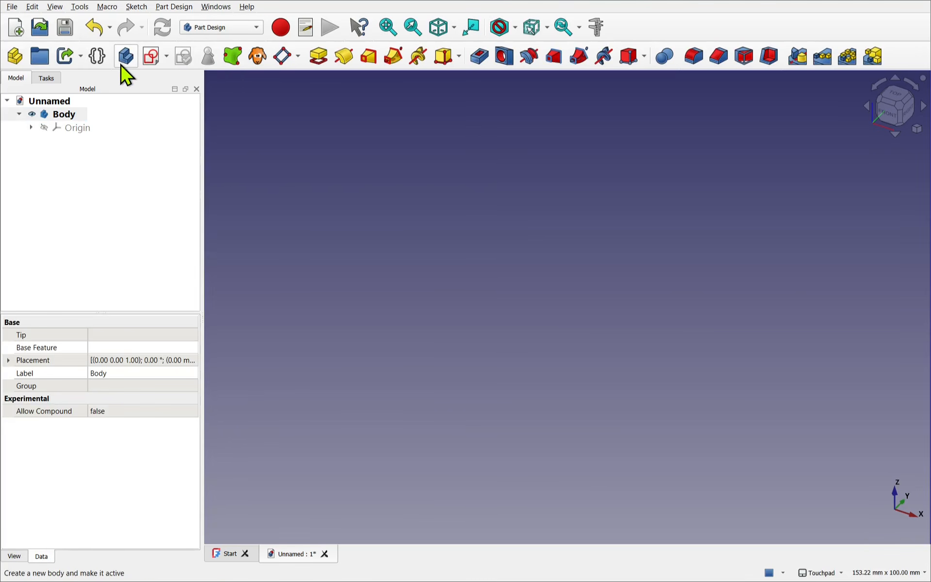
left_click(152, 58)
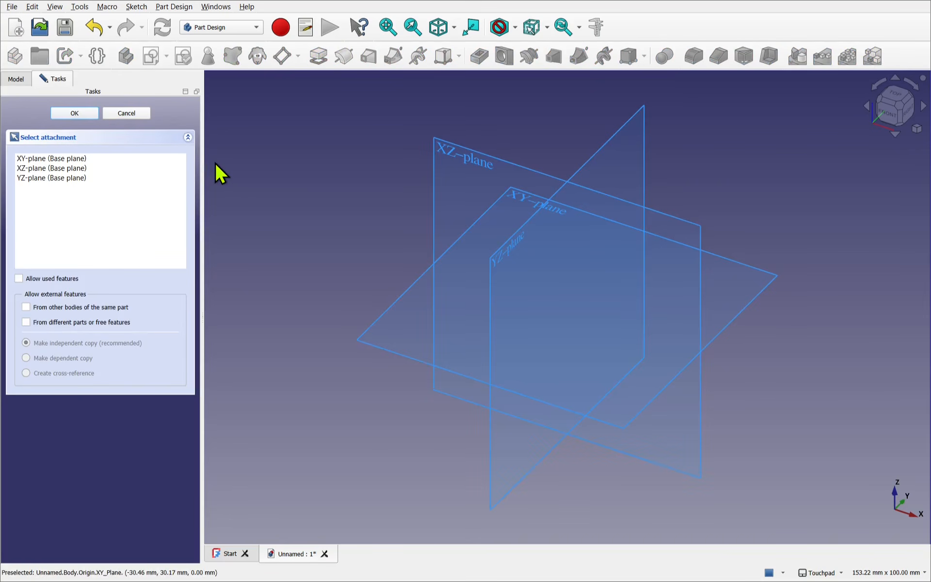
left_click(520, 198)
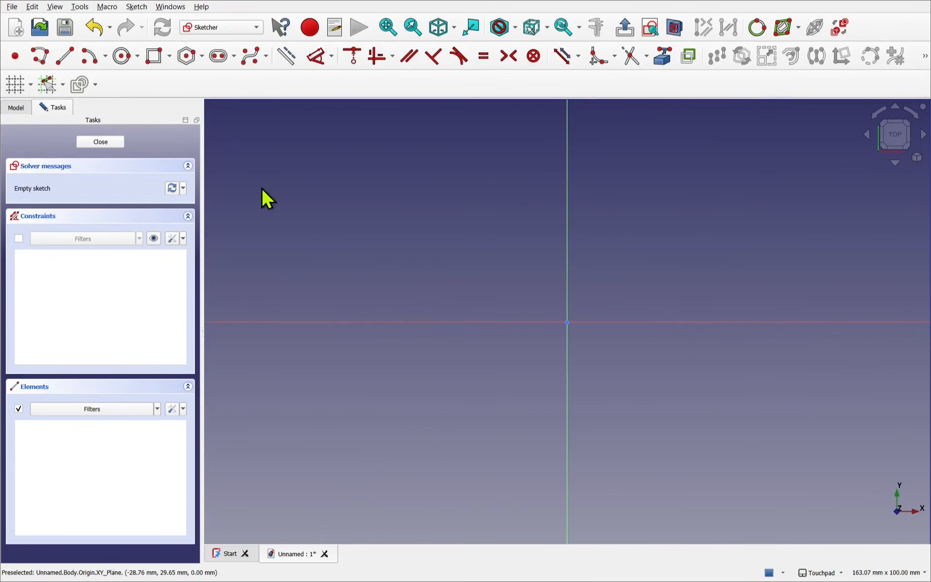
- Sketch a centered rectangle about 88 mm wide and 50 mm high with its center on the origin
left_click(170, 58)
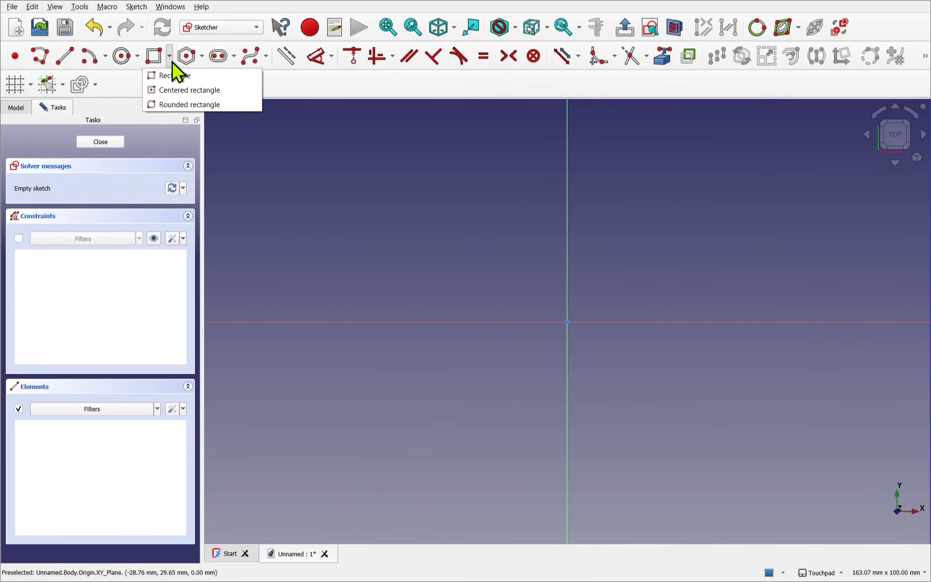
left_click(191, 91)
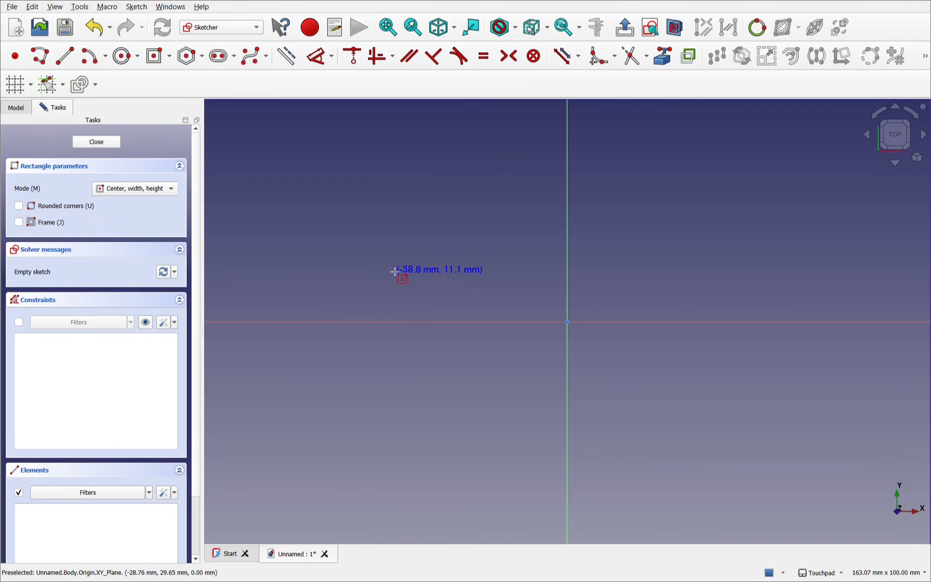
left_click(566, 322)
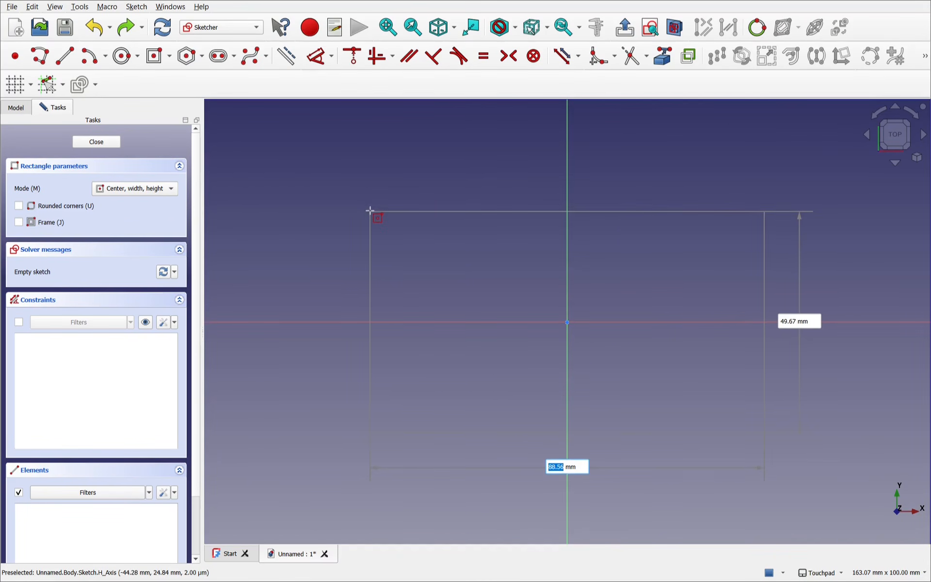
left_click(371, 210)
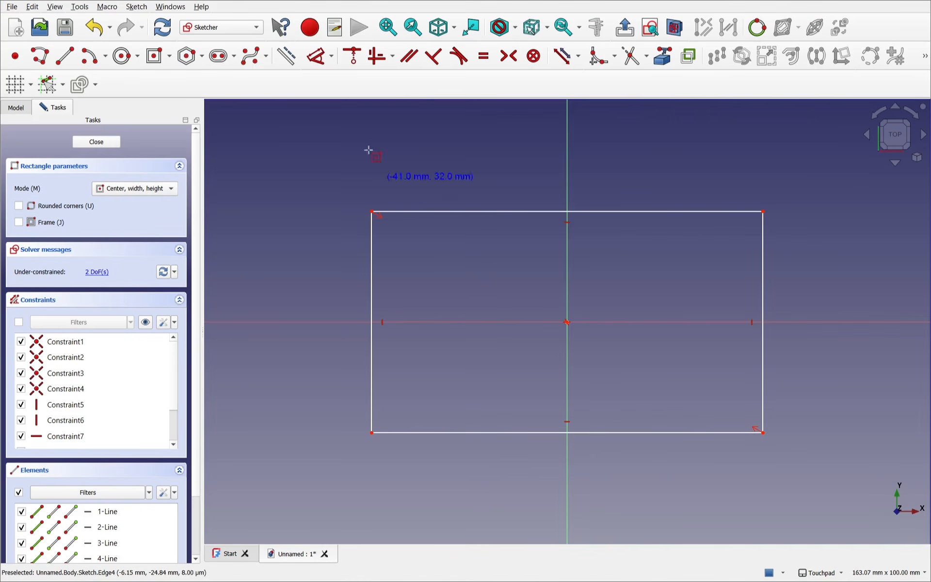
- Dimension the rectangle's upper edge to a length of 100 mm
left_click(320, 58)
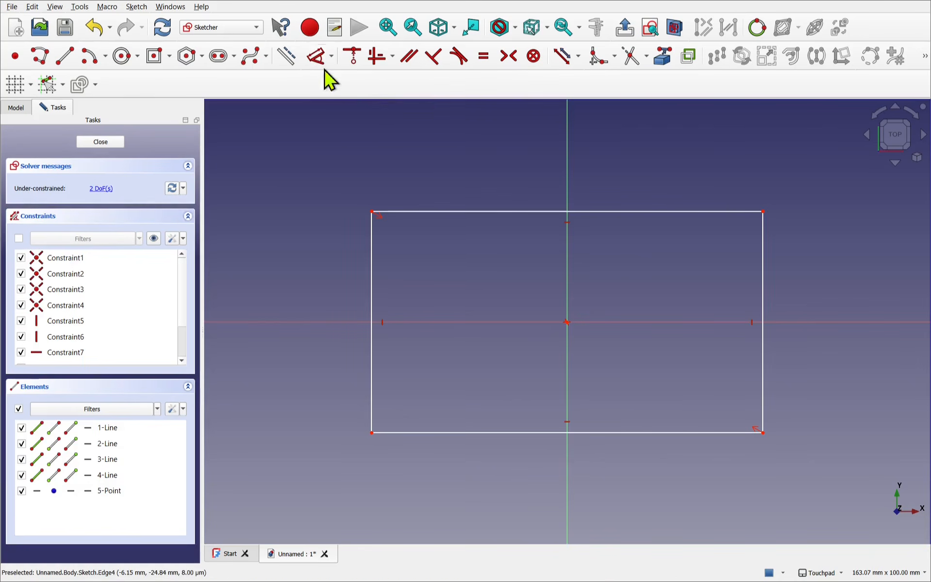
left_click(518, 209)
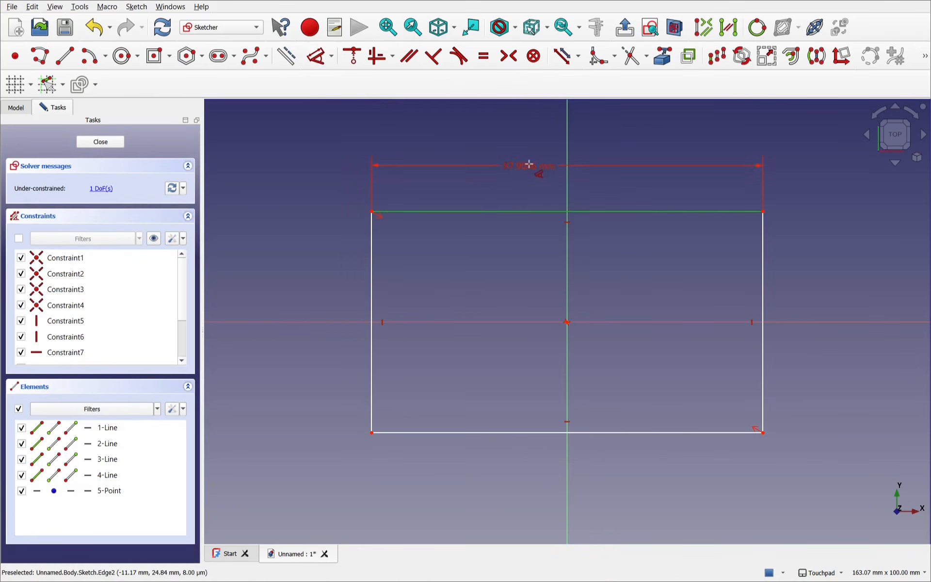
left_click(529, 164)
type("100")
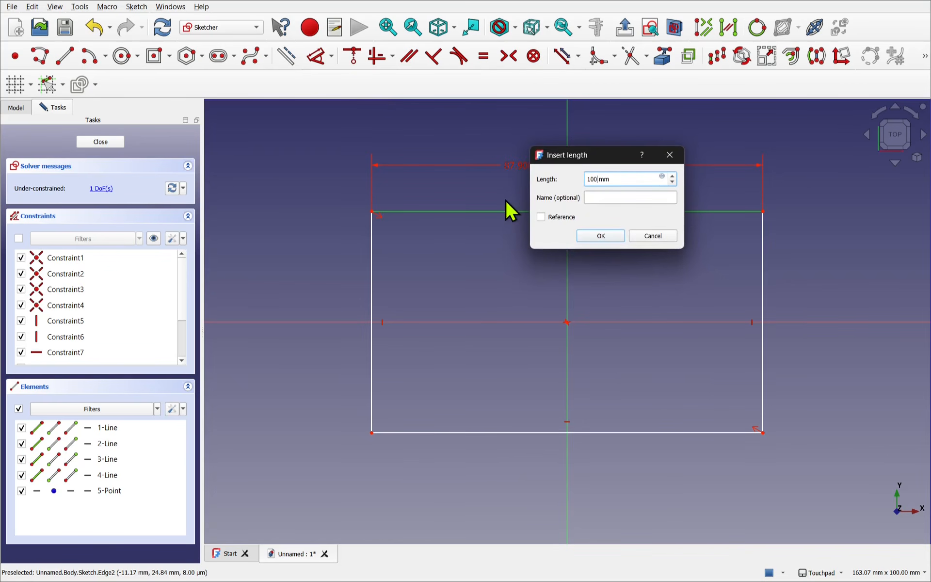
key("Return")
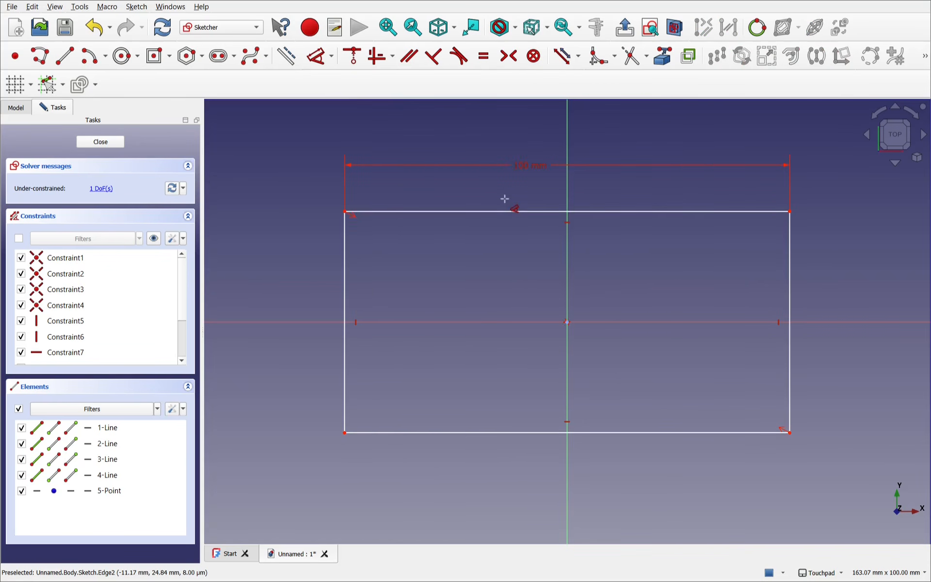
- Dimension the rectangle's vertical side edge to 50 mm and close the sketch
left_click(343, 310)
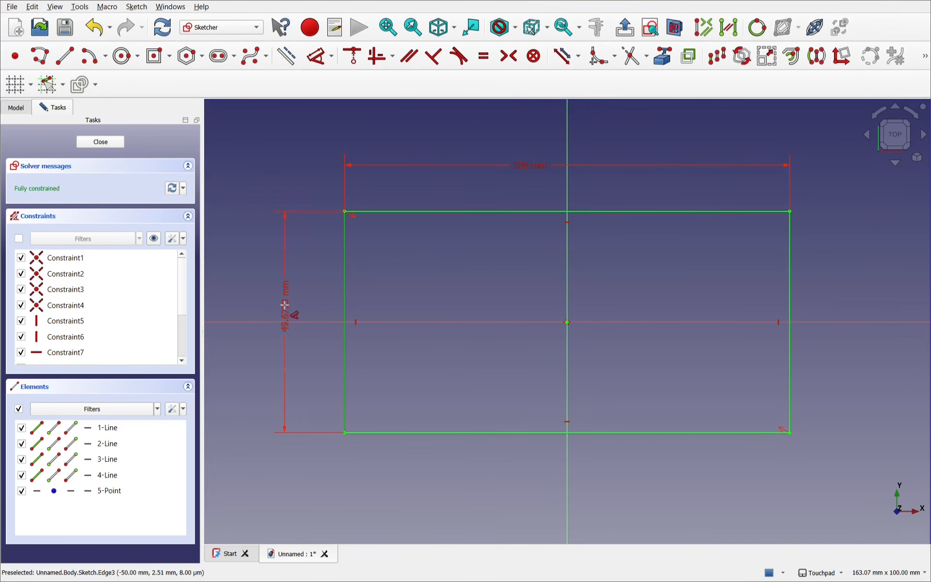
left_click(285, 304)
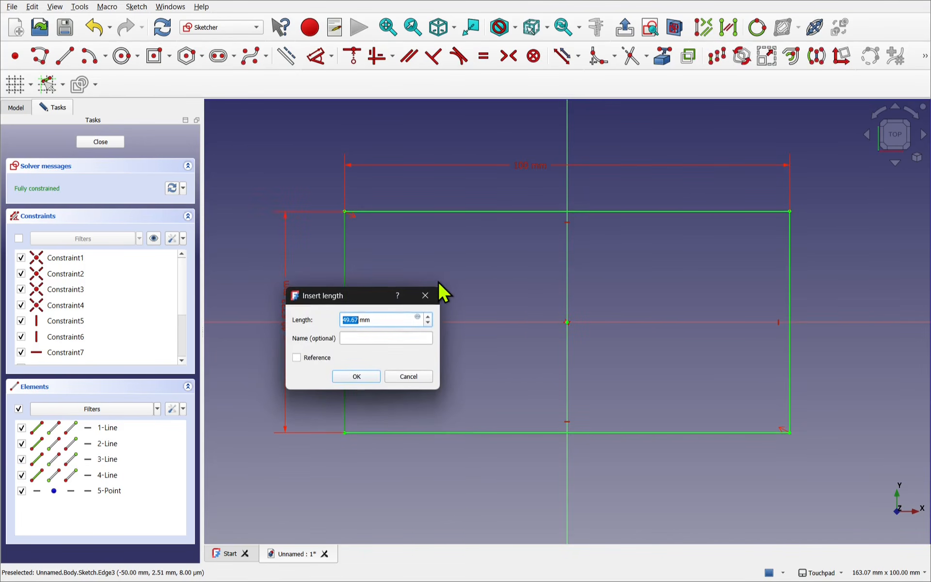
type("50")
key("Return")
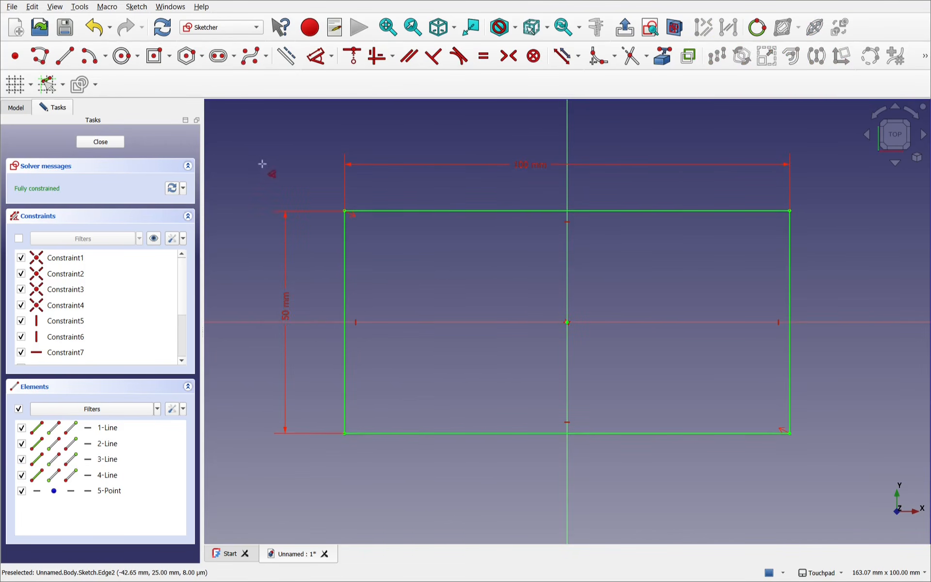
left_click(121, 141)
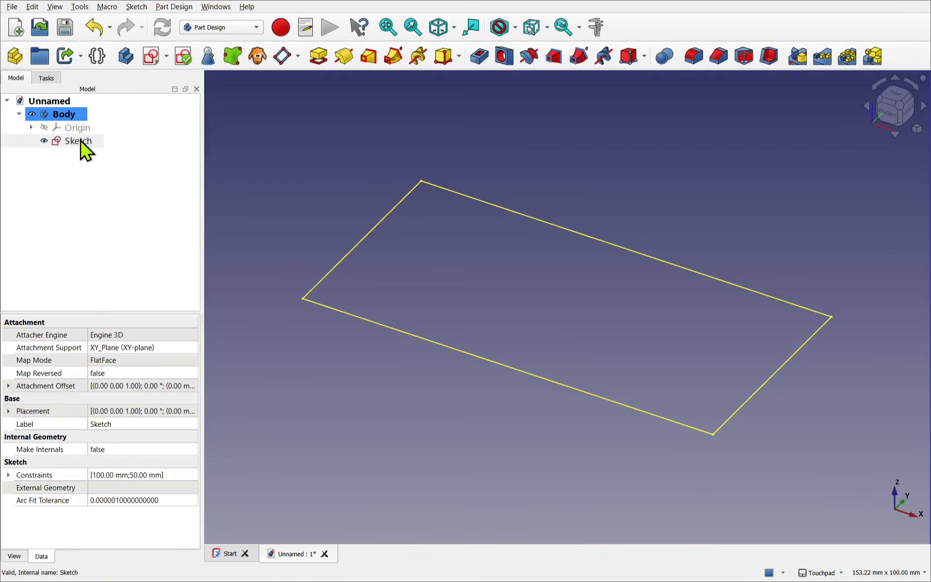
- Pad the rectangle sketch with a length of 10 mm
left_click(80, 142)
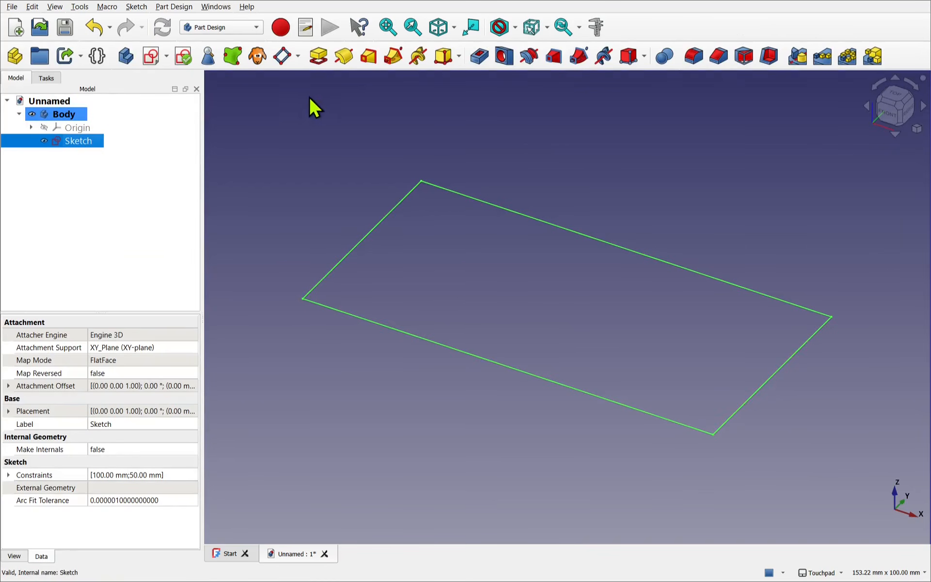
left_click(319, 56)
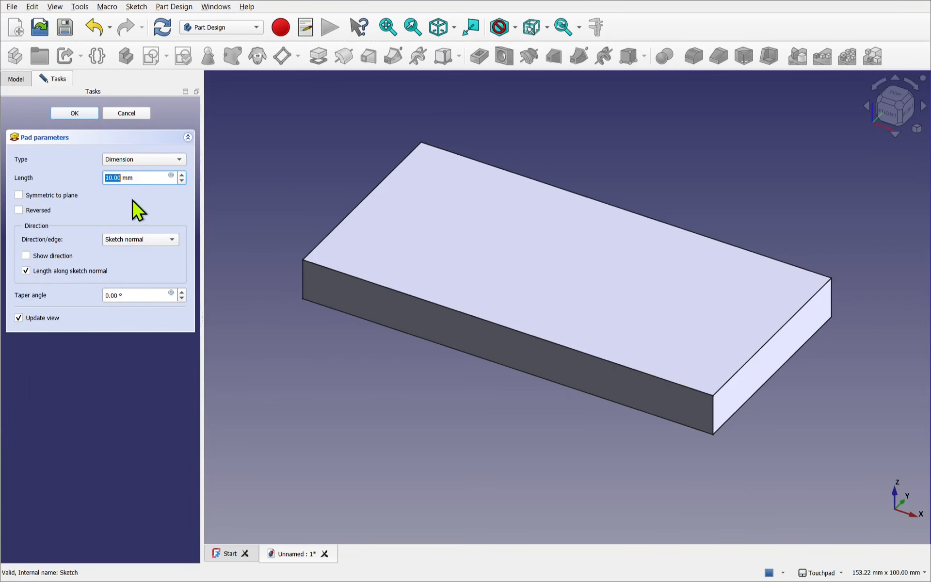
left_click(71, 114)
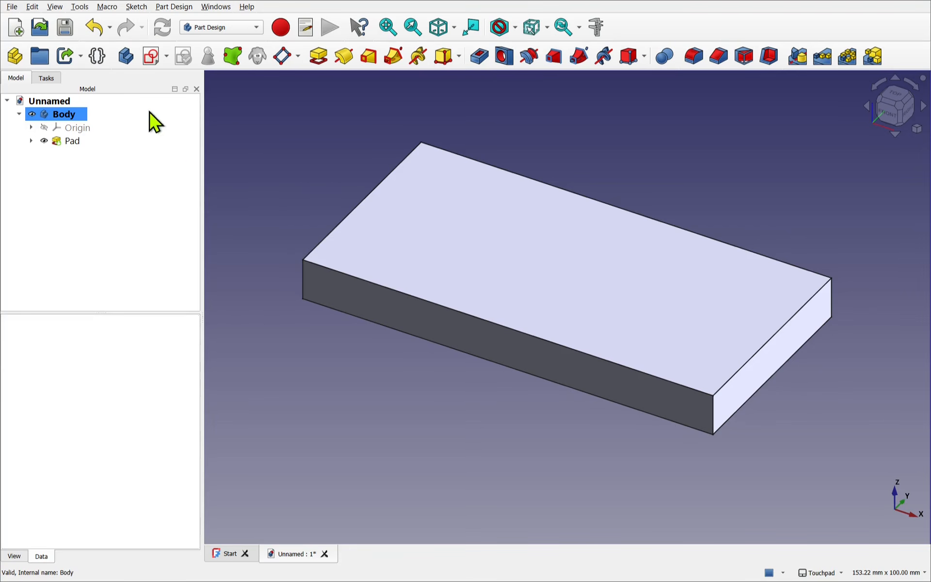
- Create a variable set and define a property named WidthUnits of type App::PropertyInteger in the Base group
left_click(97, 57)
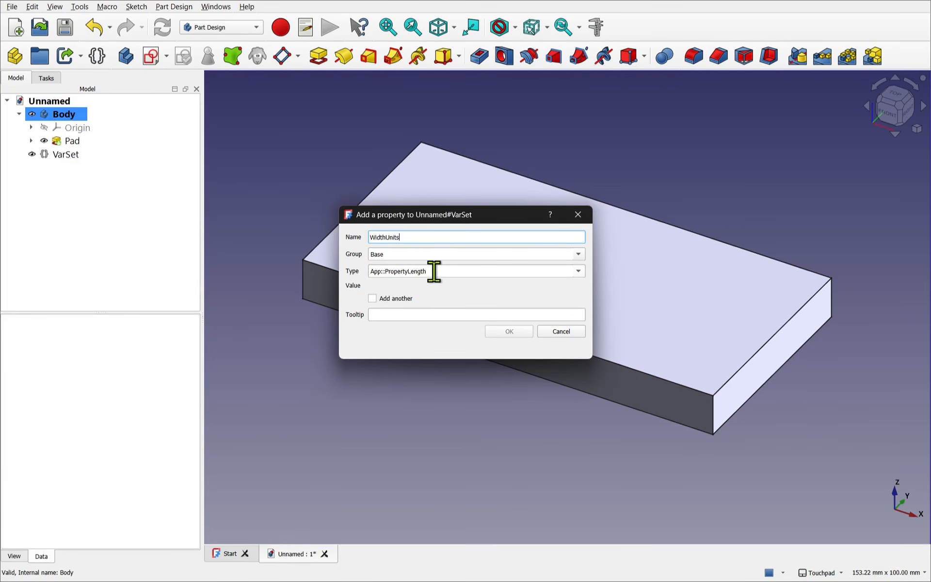
left_click(446, 272)
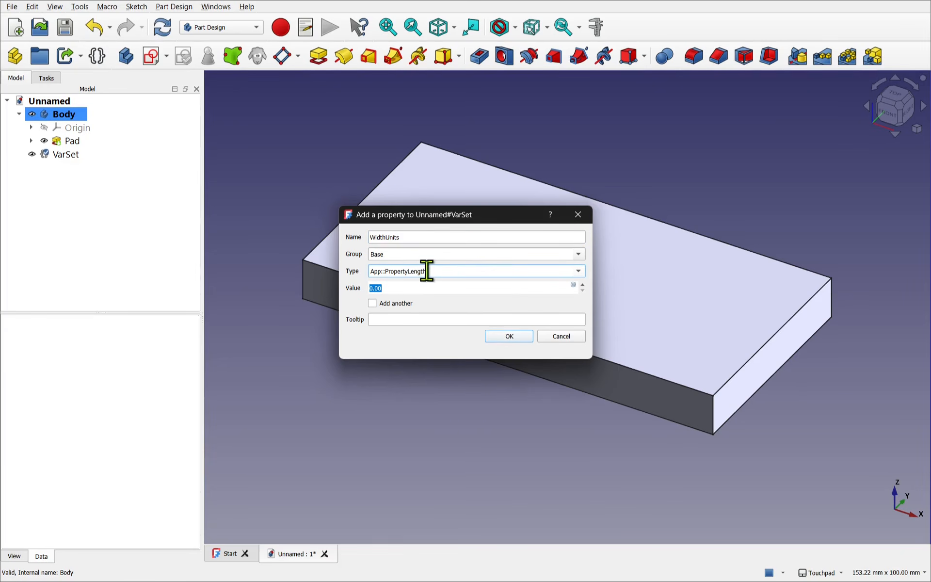
left_click_drag(427, 270, 364, 271)
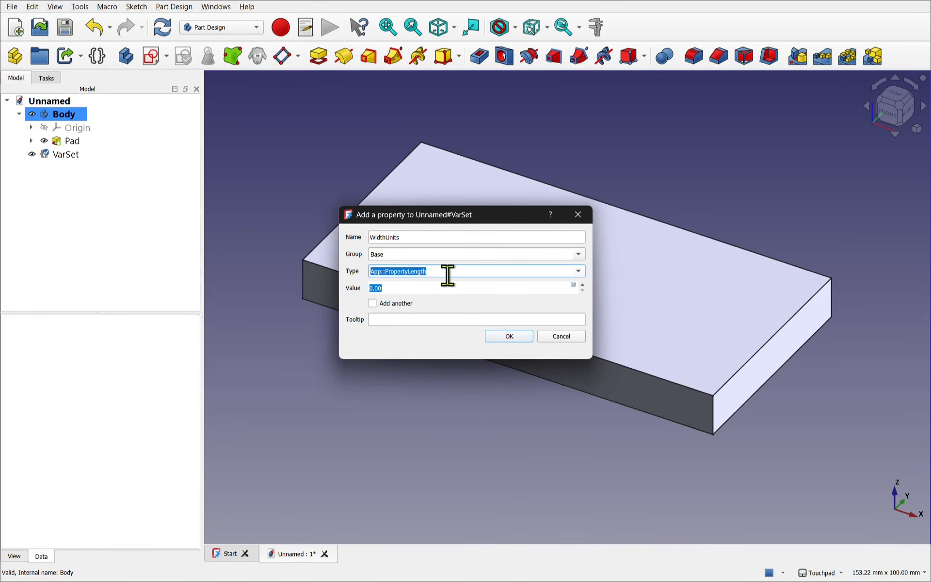
key("BackSpace")
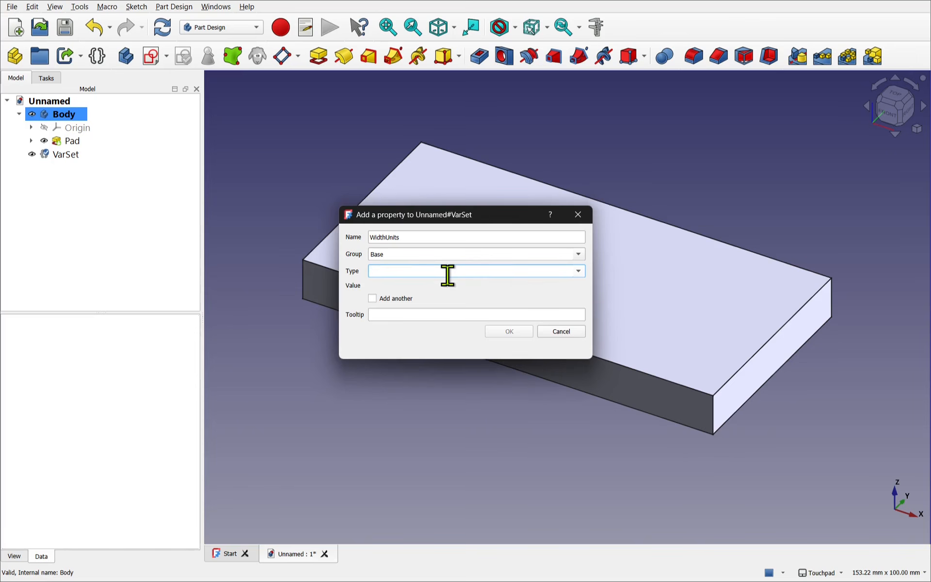
type("i")
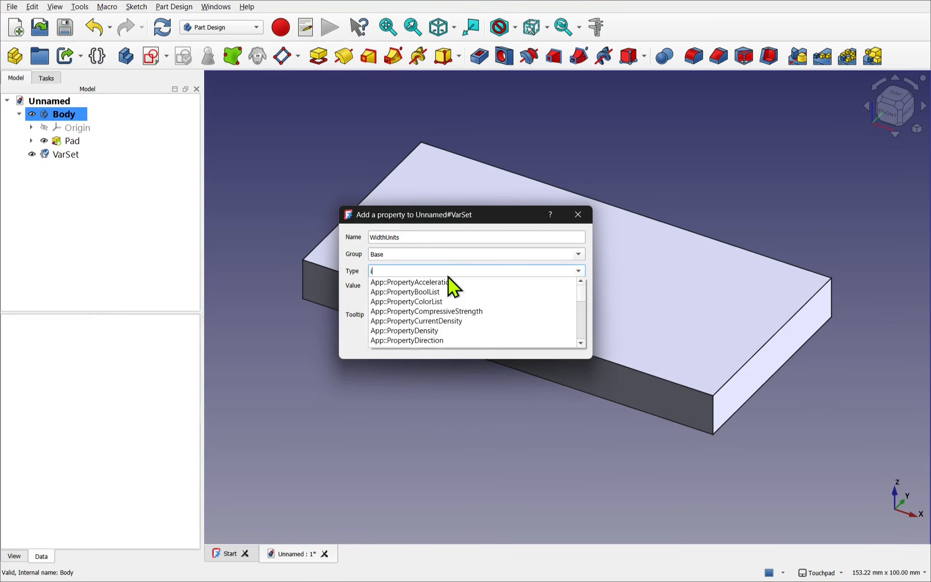
type("nteger")
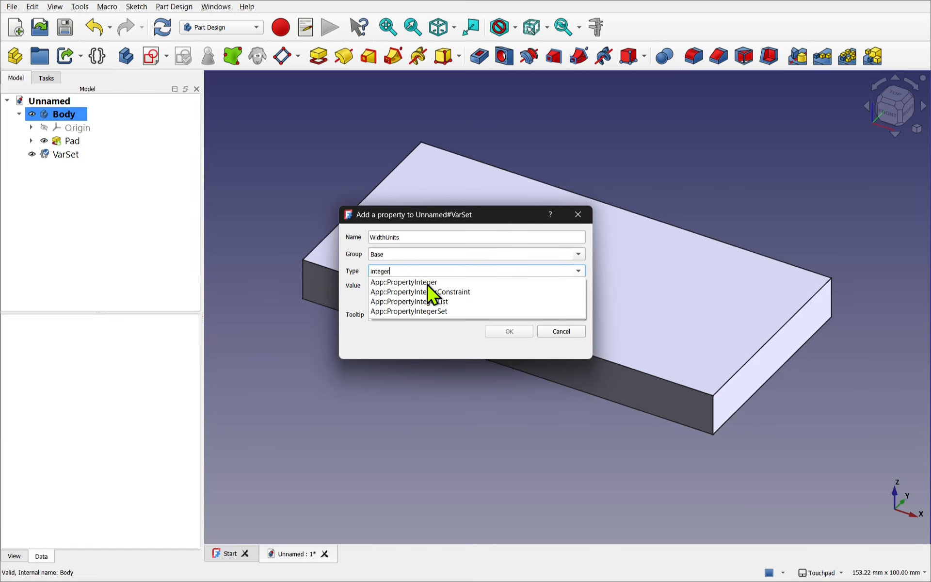
left_click(427, 283)
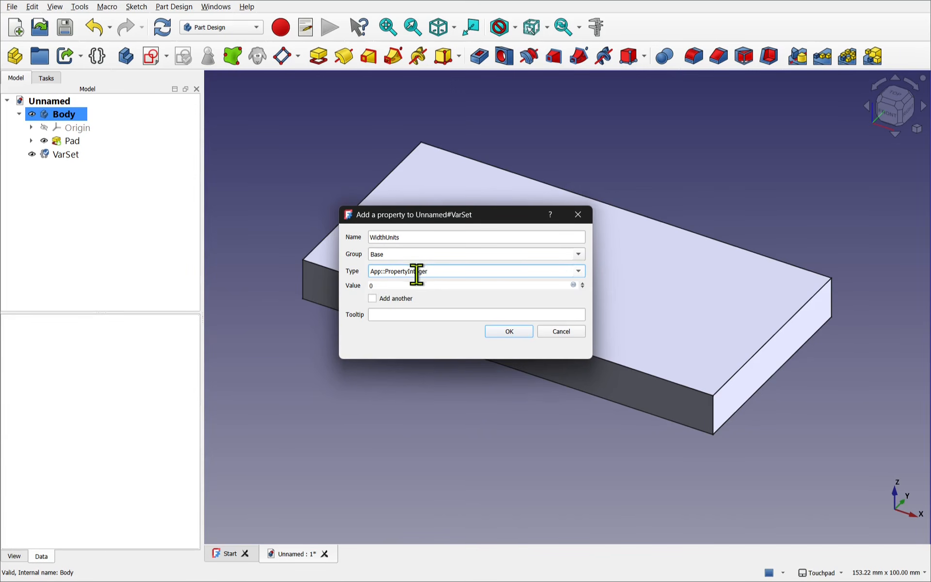
- Set the WidthUnits value to 2 and add the property, with the option to add another enabled
left_click(413, 289)
left_click_drag(406, 288, 336, 280)
type("2")
left_click(510, 331)
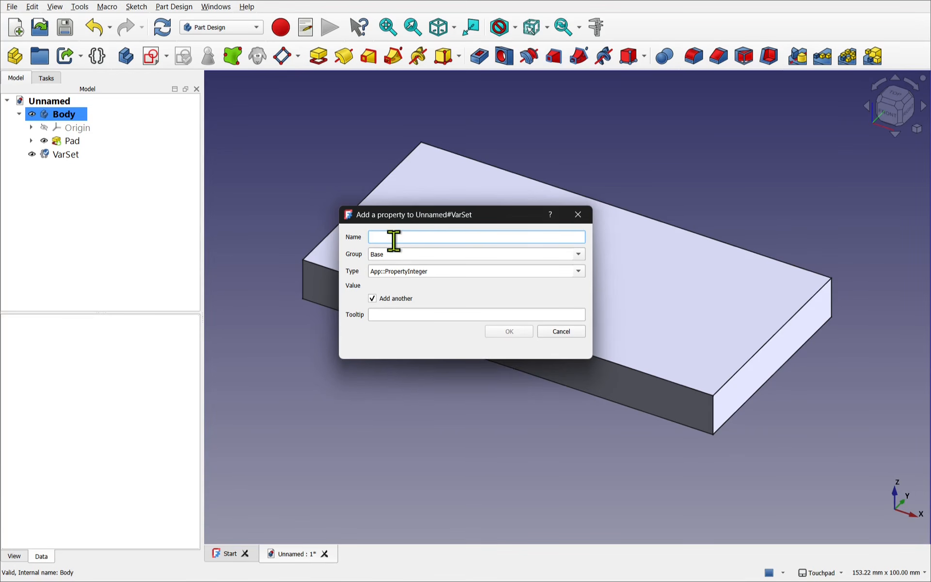
- Add an integer property named HeightUnits with value 1 to the Base group and finish adding properties
type("ghtUnits")
left_click(413, 255)
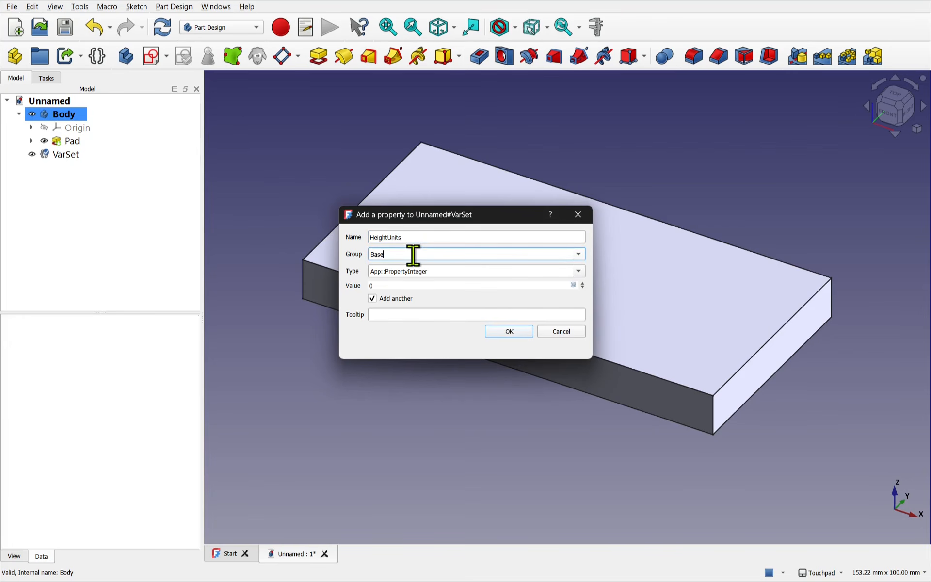
left_click(448, 286)
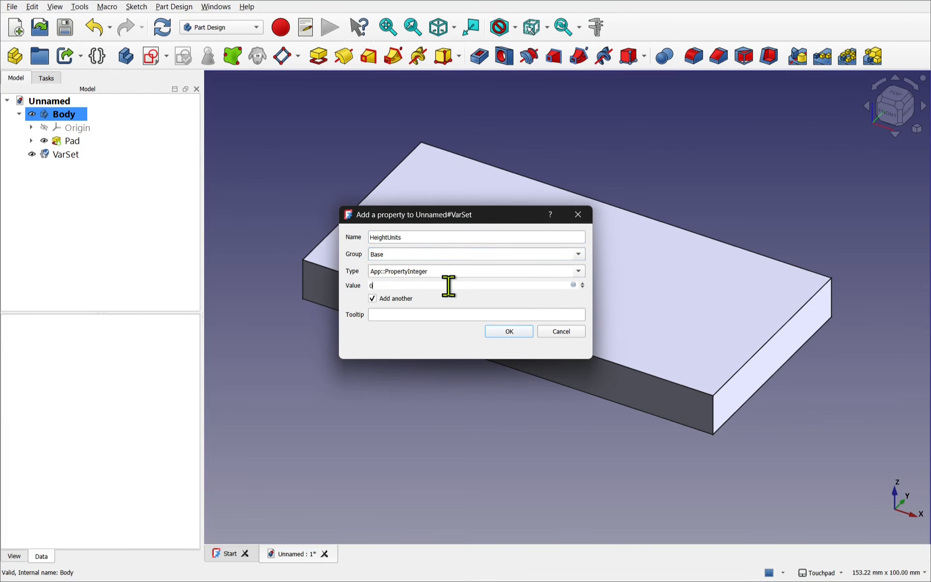
double_click(371, 285)
left_click(509, 331)
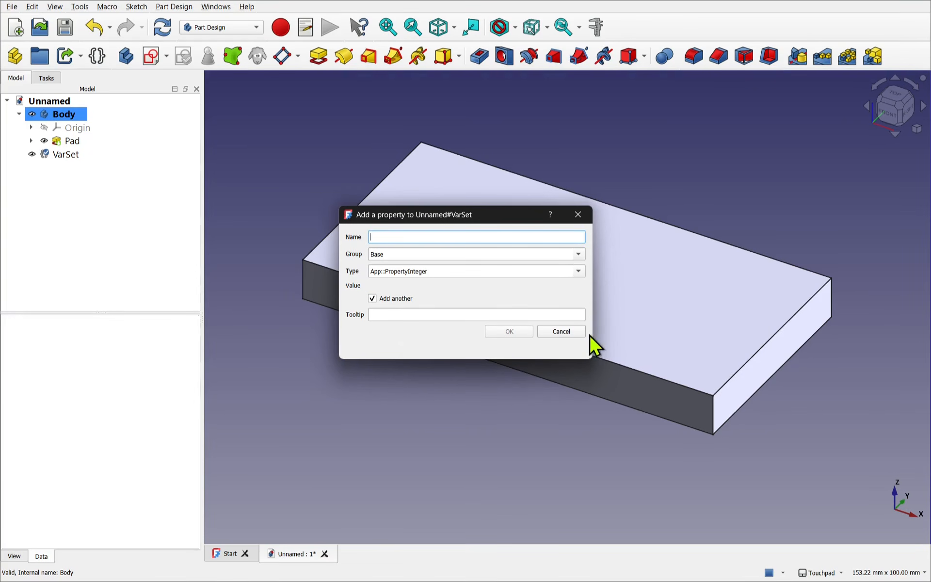
left_click(575, 332)
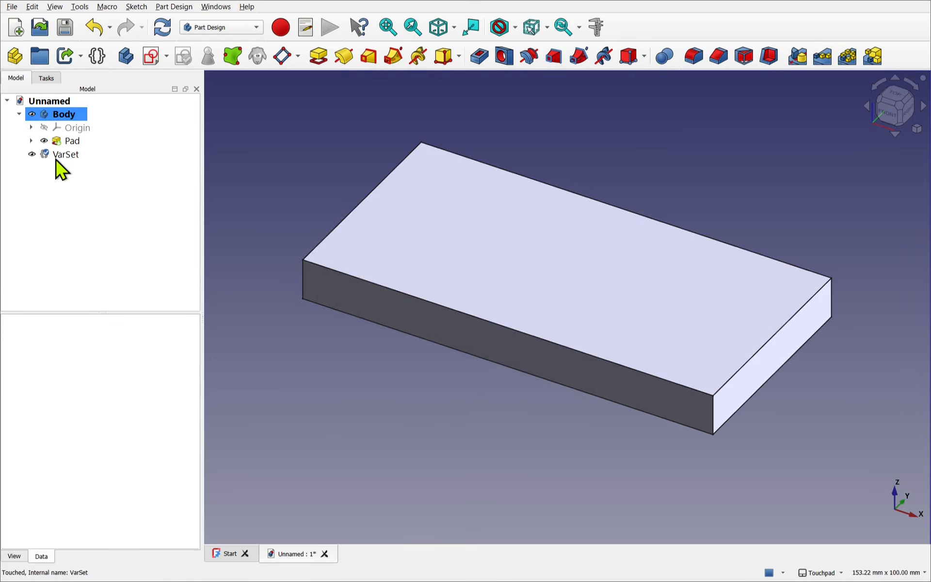
- Reopen the variable set for adding a property and name the new property LengthUnits
left_click(61, 165)
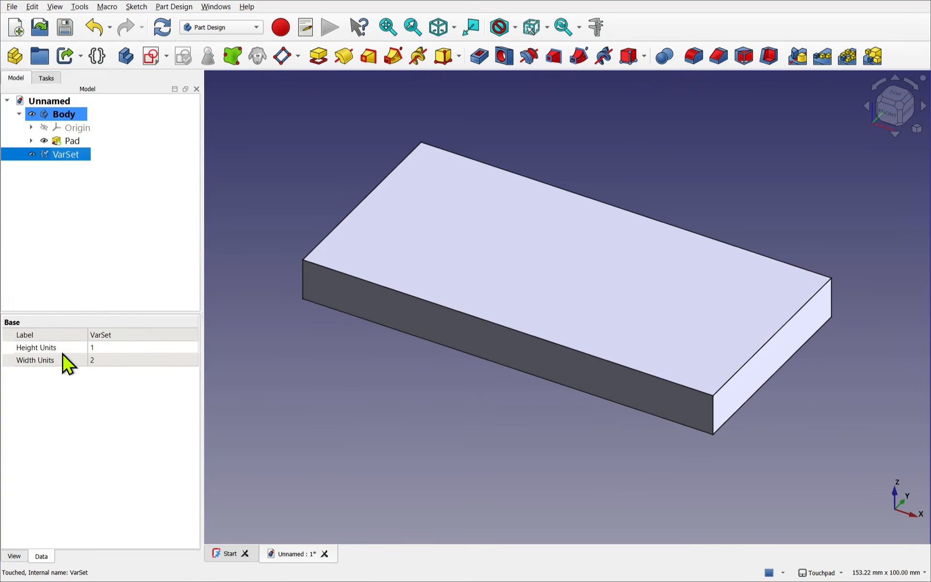
double_click(67, 157)
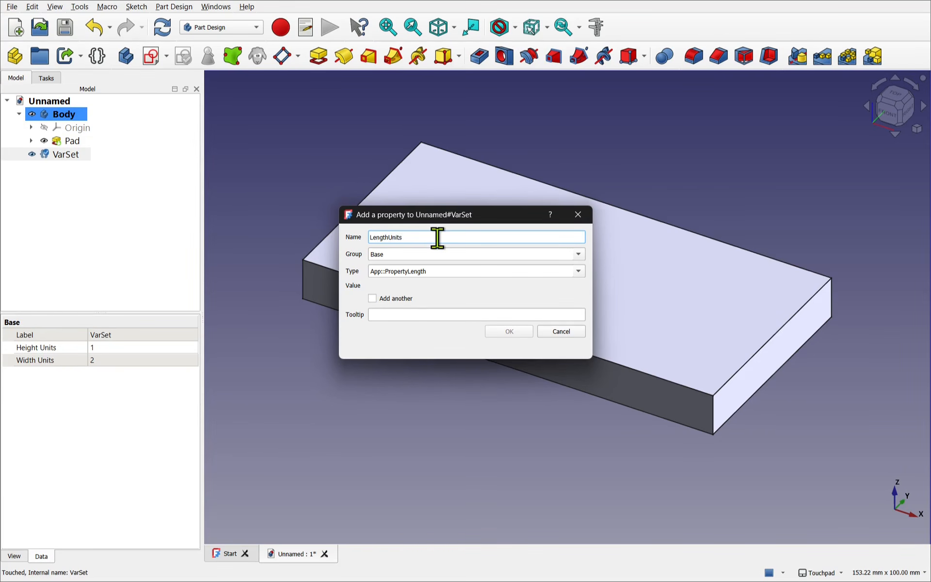
- Try to name the property "Length Units" with a space, and restore the name without it
key("Left")
key("Left")
key("Left")
left_click(430, 256)
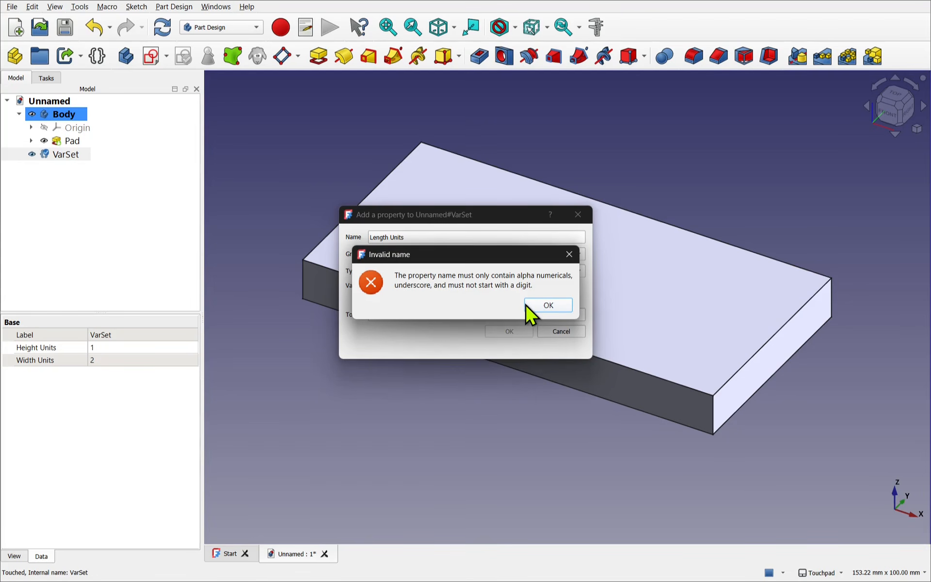
left_click(543, 306)
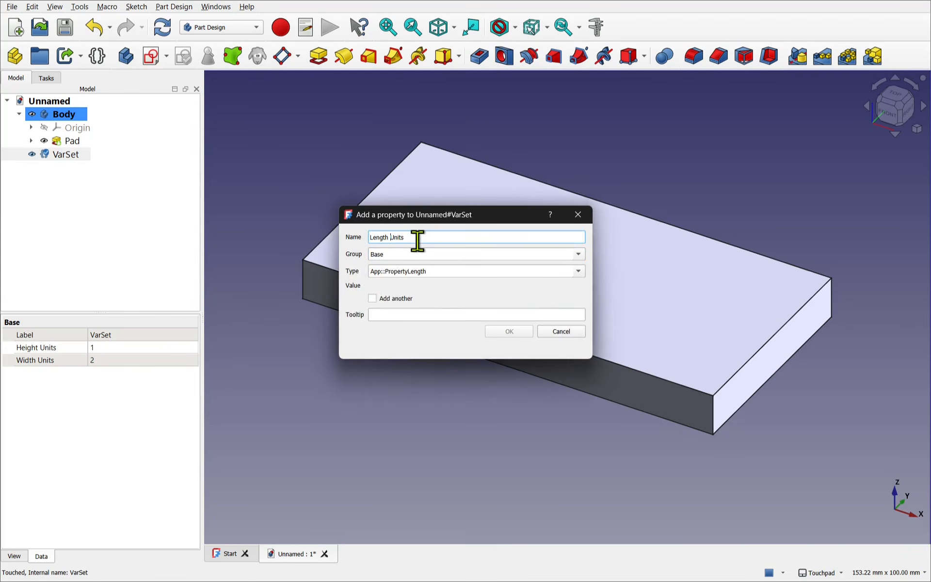
key("BackSpace")
- Make LengthUnits an App::PropertyInteger property with value 4 and add it to the variable set
left_click(422, 271)
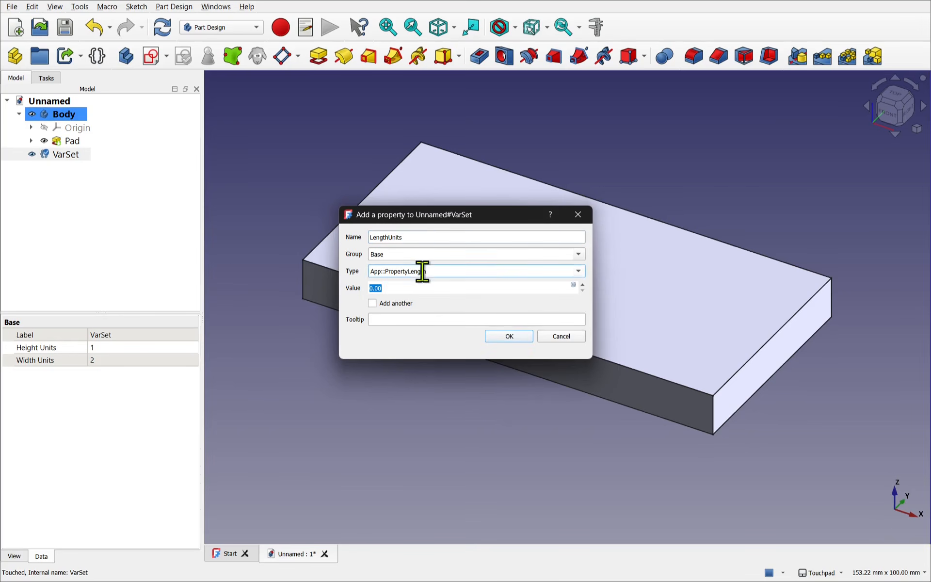
triple_click(420, 270)
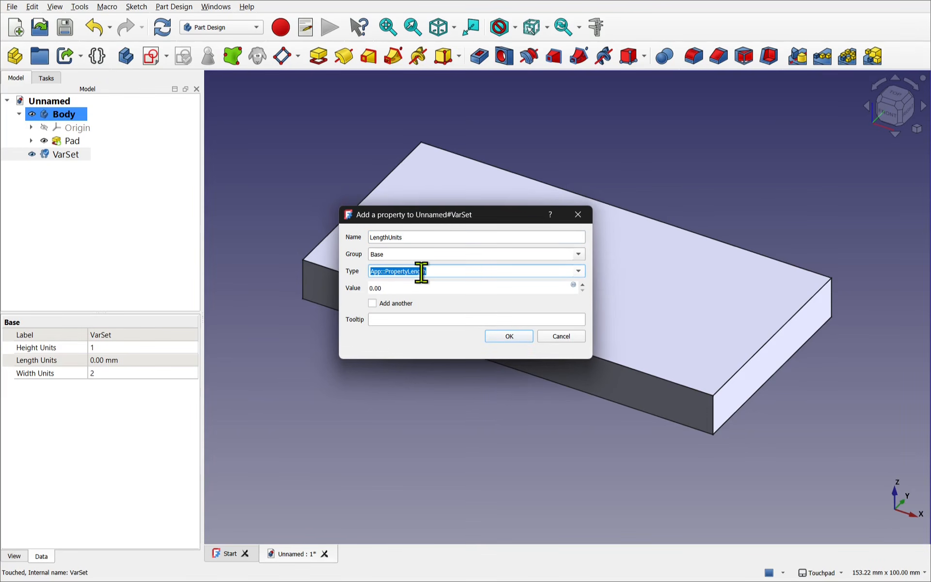
type("lnteg")
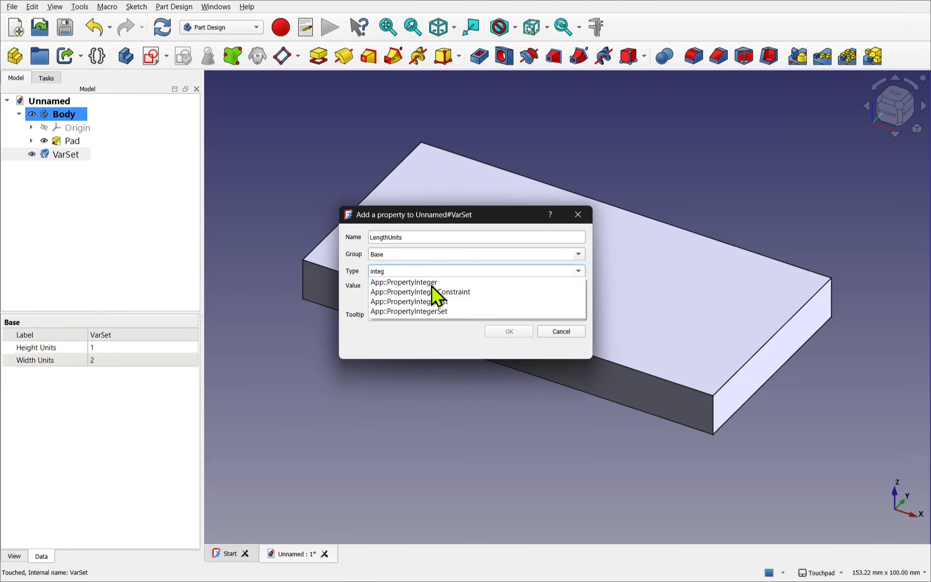
left_click(433, 285)
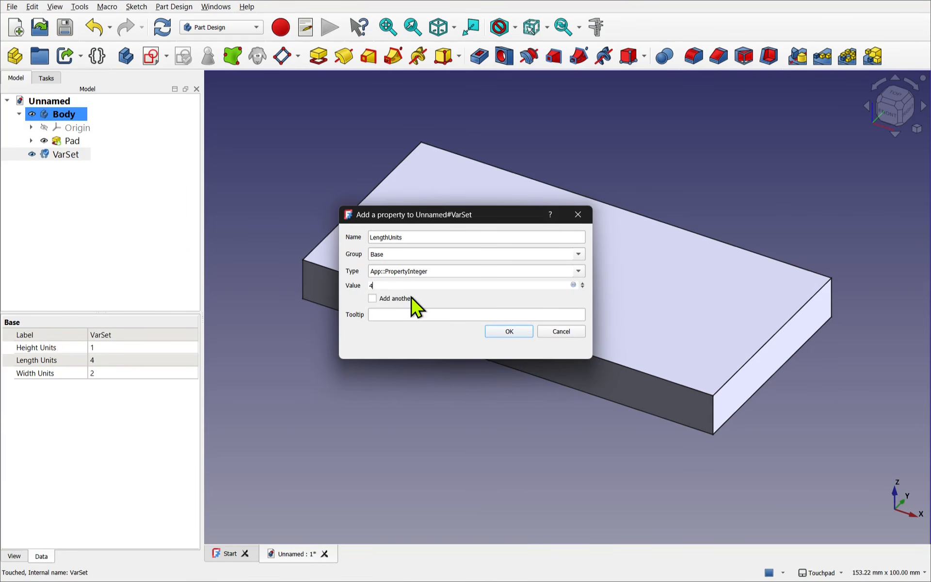
left_click(499, 332)
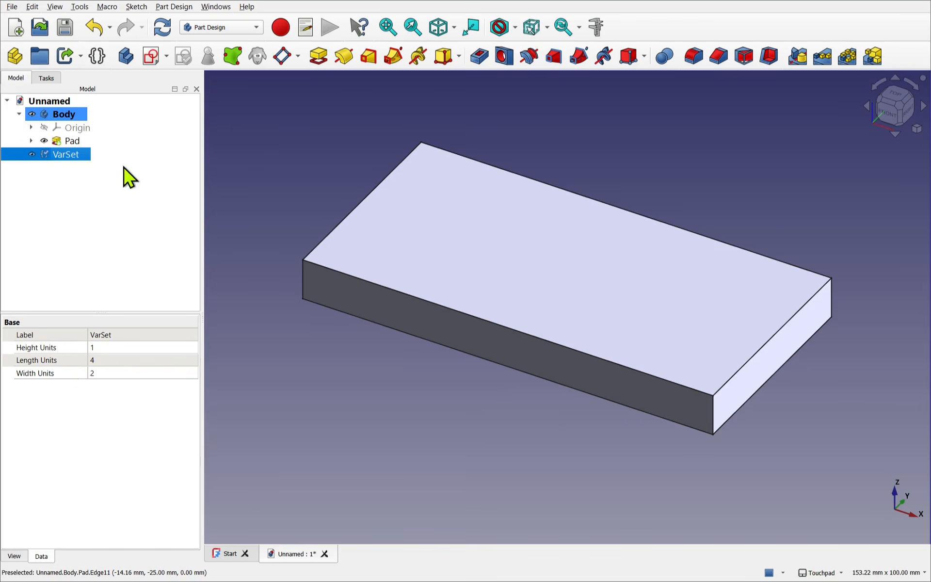
- Open an expression for the pad's Length and begin it with 9.6mm *
left_click(63, 144)
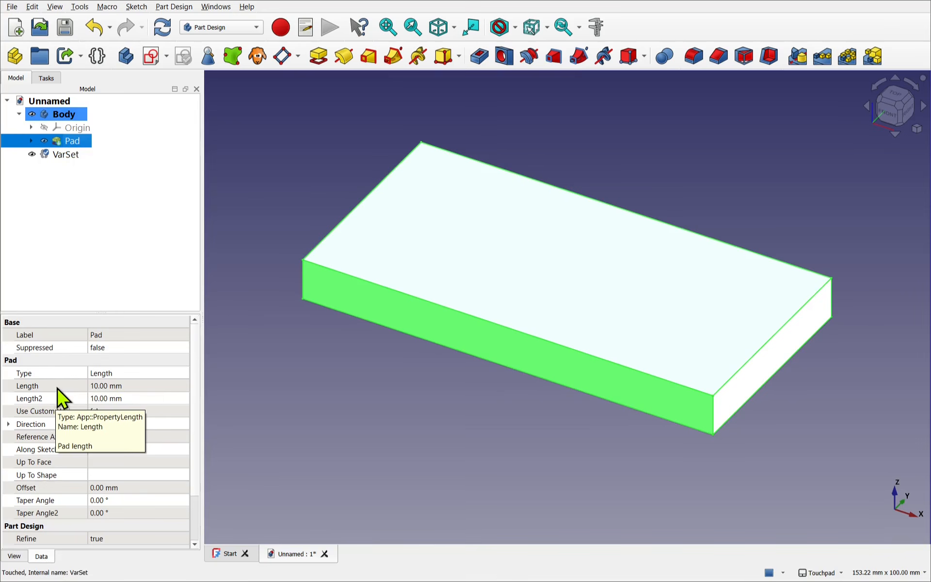
left_click(130, 386)
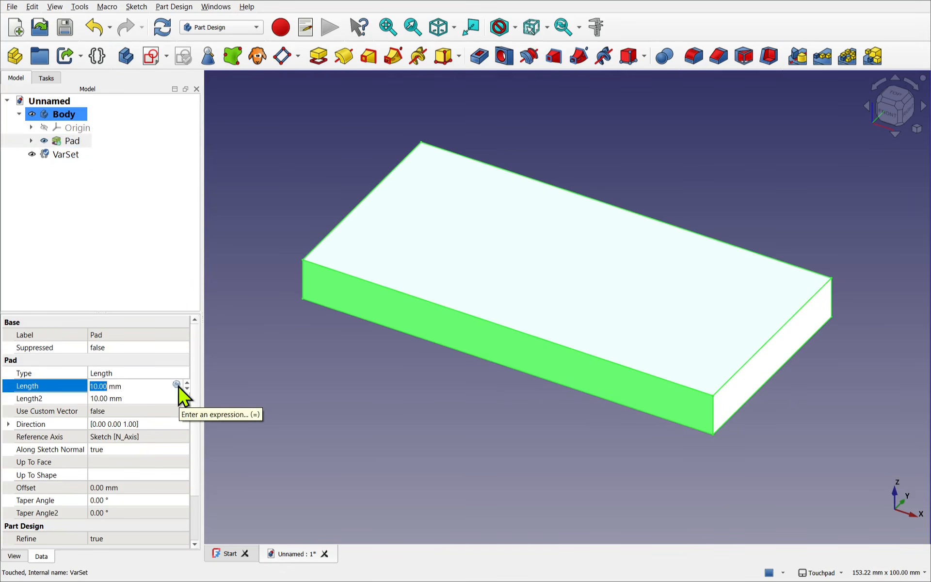
left_click(176, 385)
left_click_drag(184, 361, 329, 362)
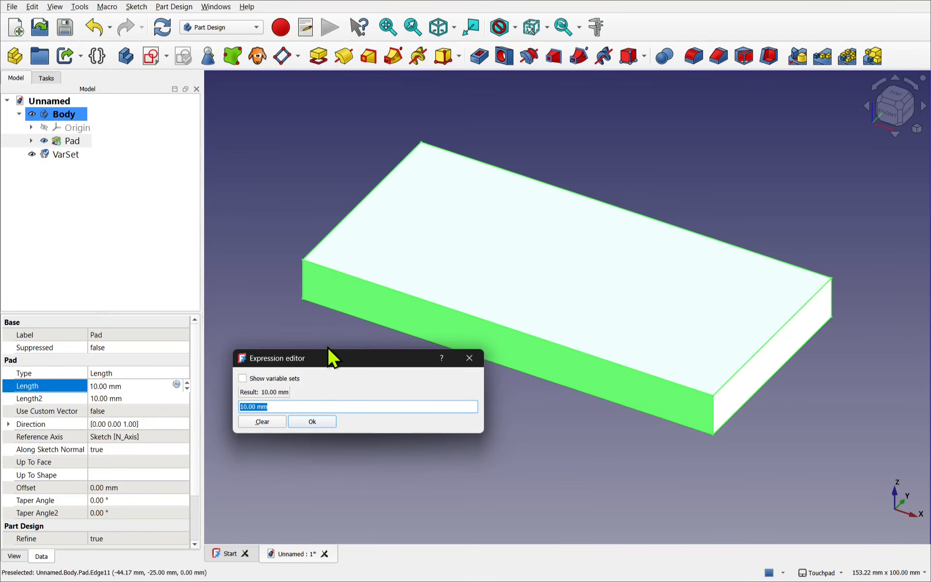
type("9.6mm *")
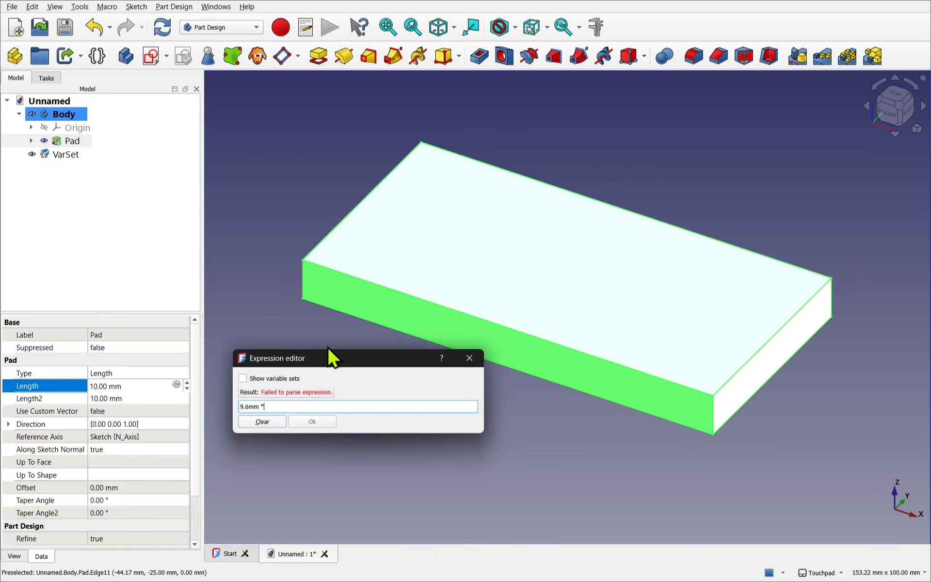
type(" var")
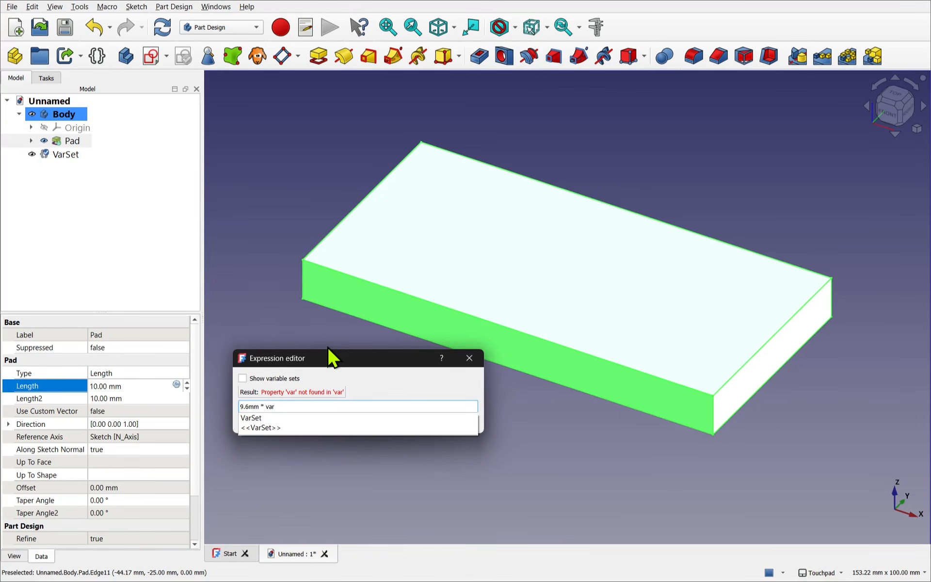
- Reference the variable set in the pad's length expression as VarSet, without the angle-bracketed label form
key("Down")
key("Down")
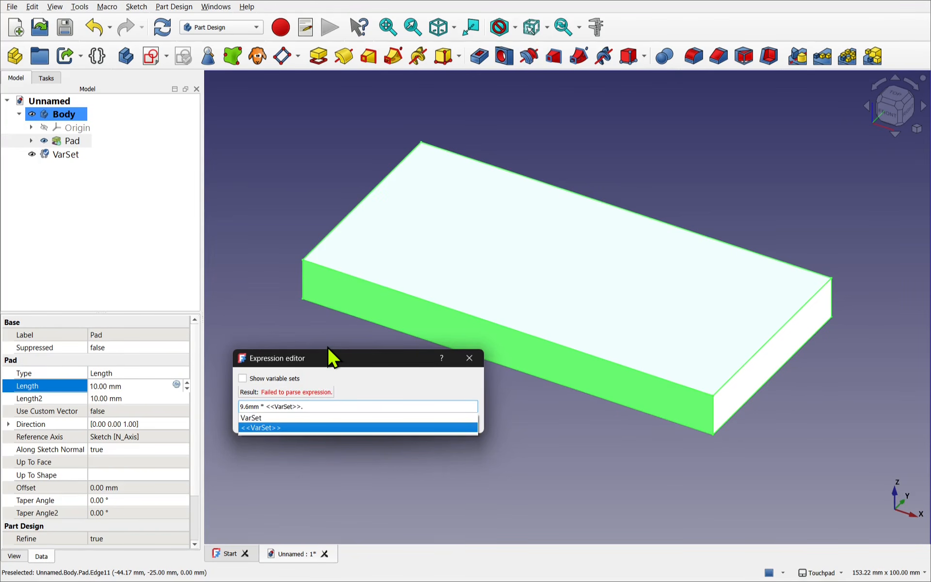
key("Up")
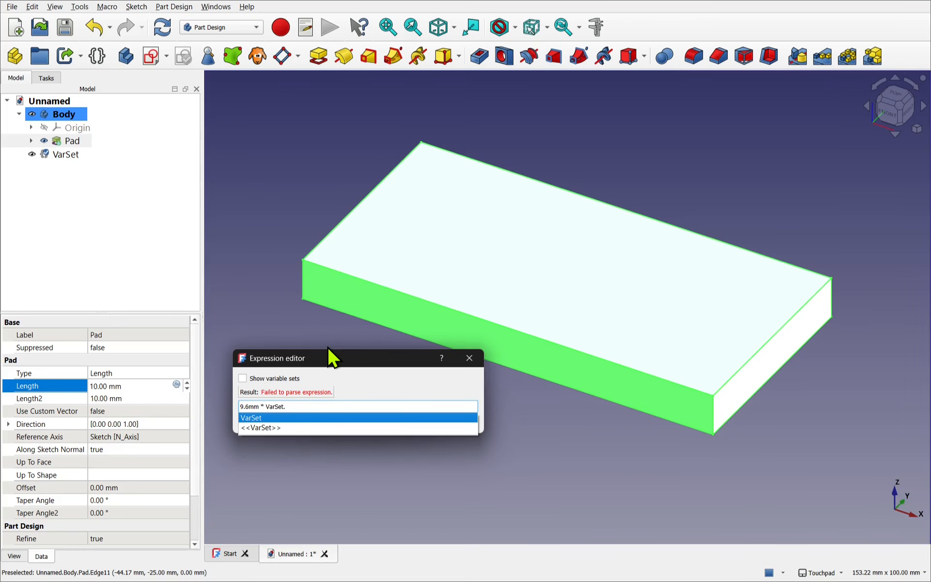
key("BackSpace")
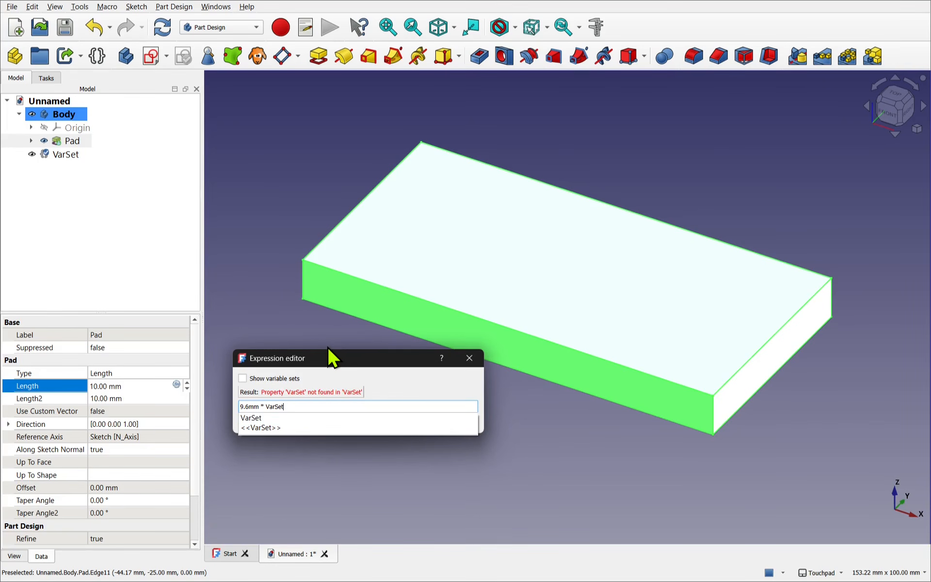
type(".")
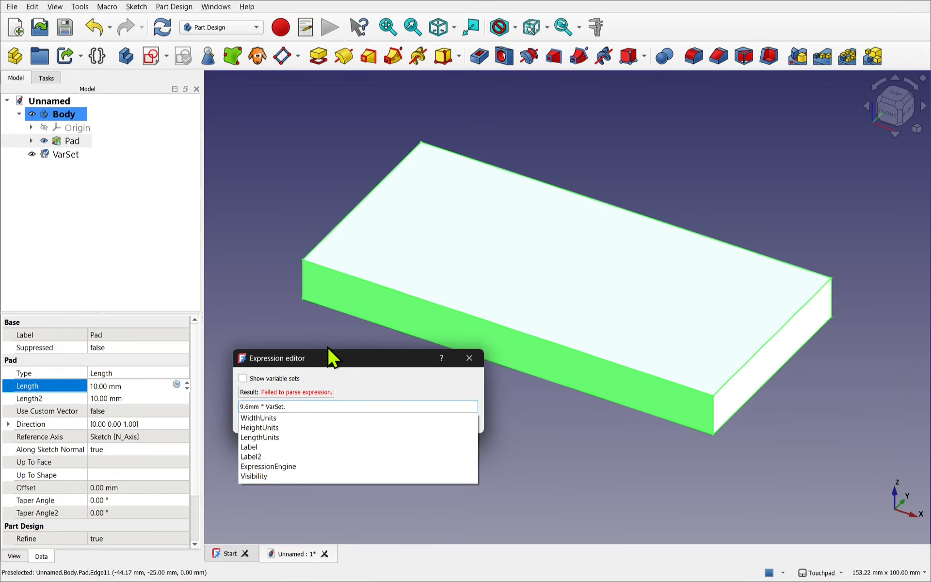
- Complete the pad's length expression as 9.6mm * VarSet.HeightUnits, apply it, and review the stored expression
key("Down")
key("Down")
key("Down")
key("Up")
key("Up")
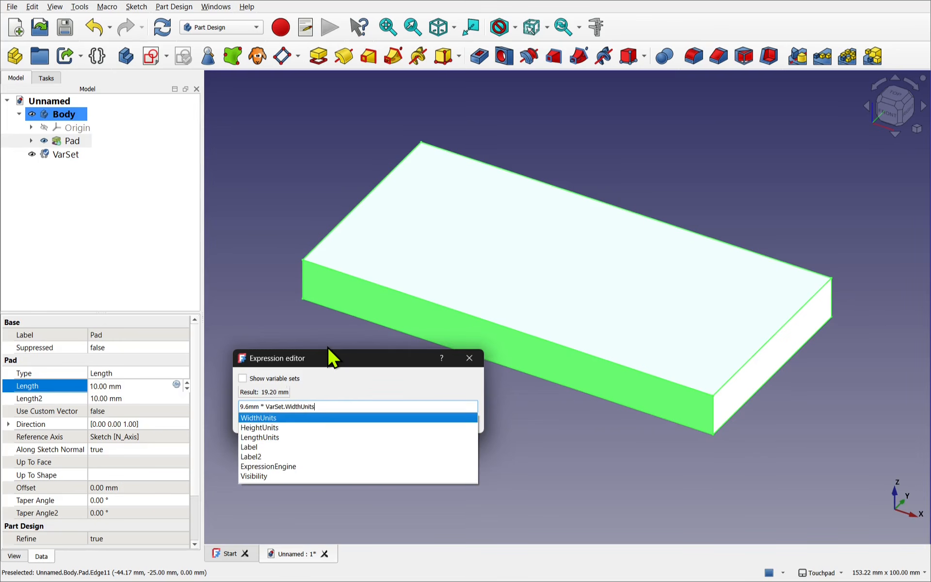
key("Down")
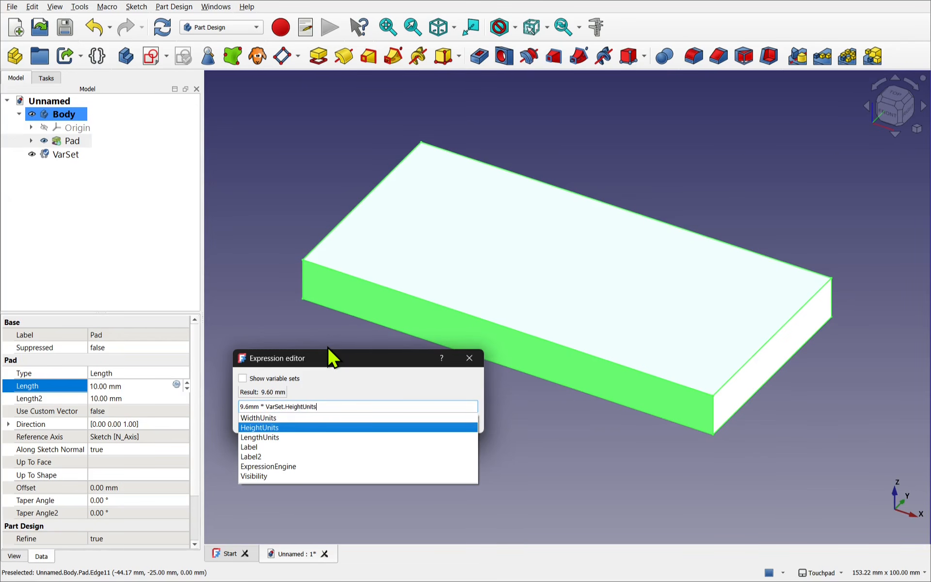
key("Return")
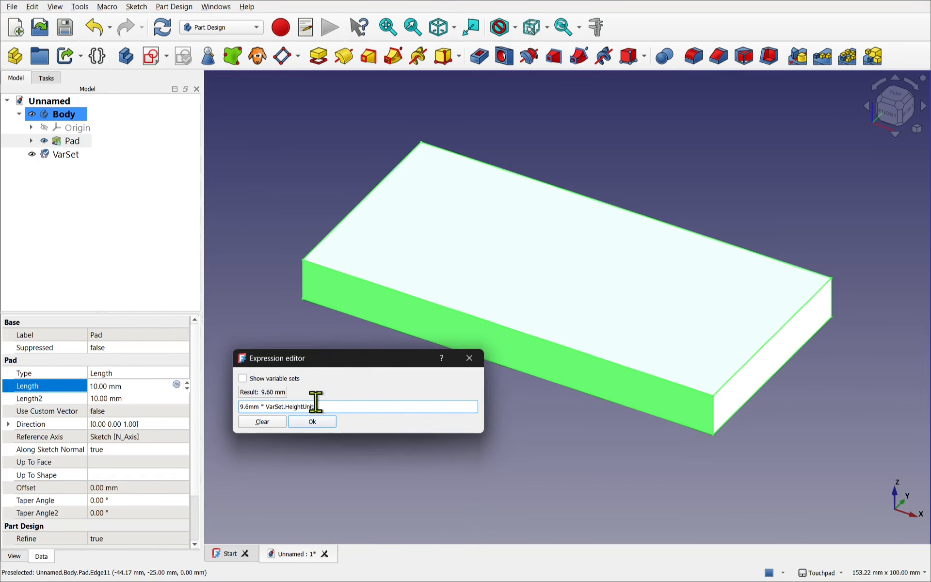
left_click(312, 422)
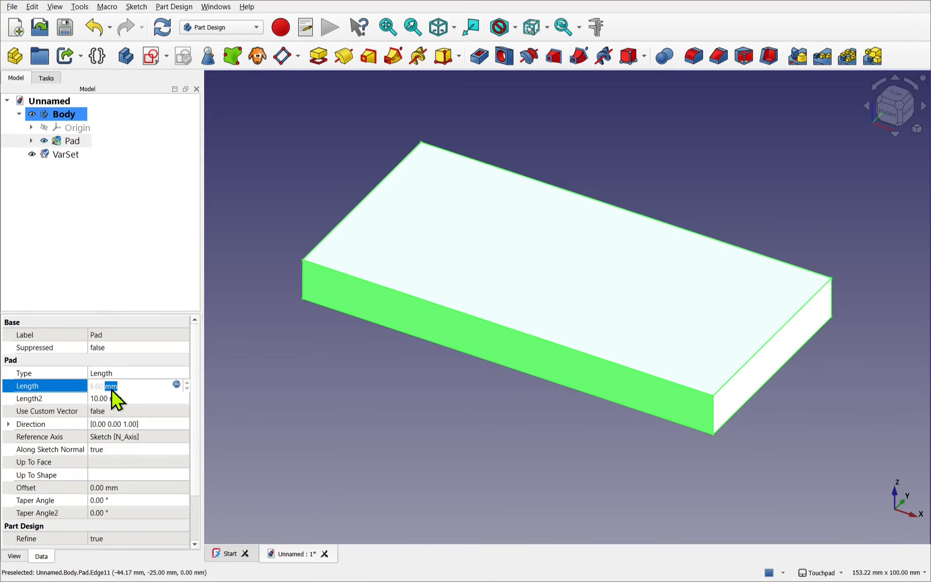
left_click(176, 384)
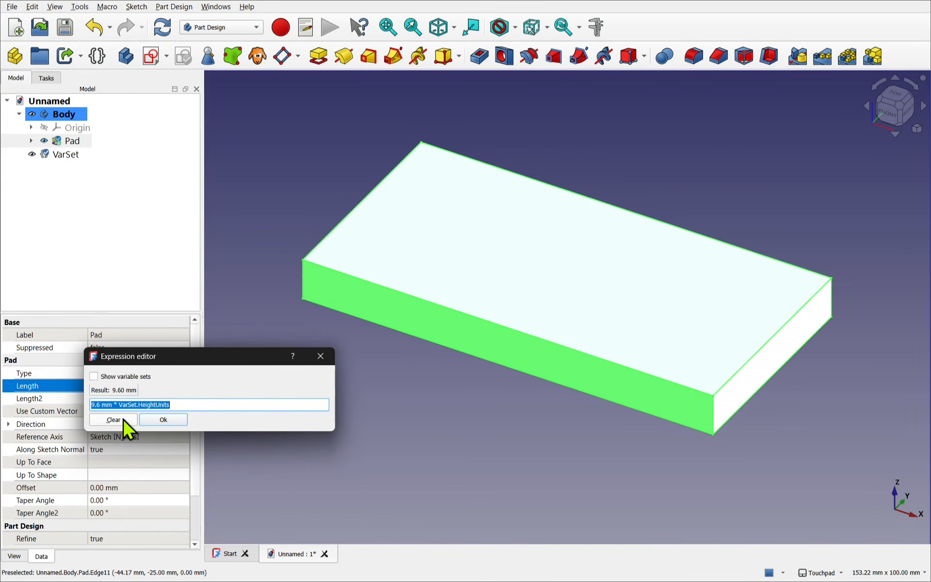
left_click(320, 357)
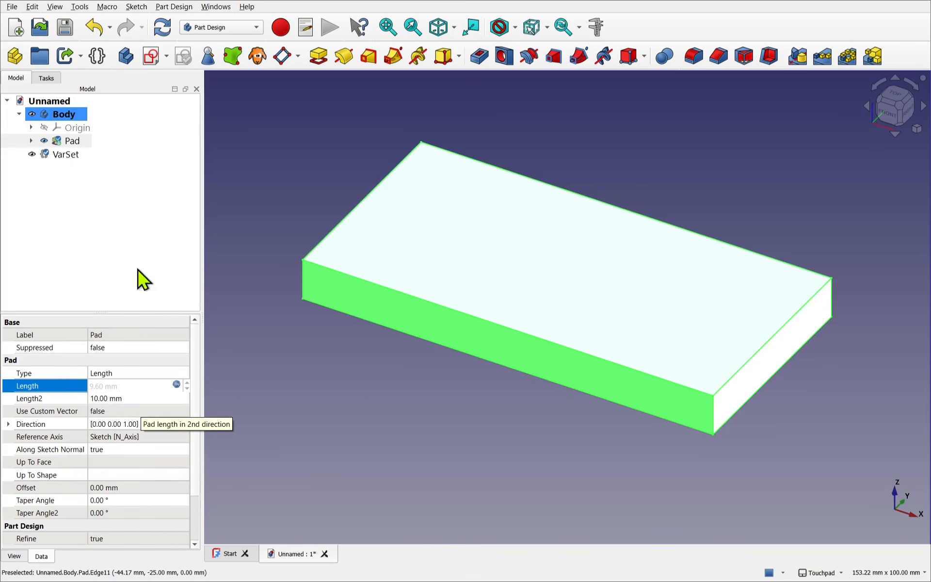
- Test the height link by setting the variable set's Height Units to 2, and restore it to 1
left_click(60, 156)
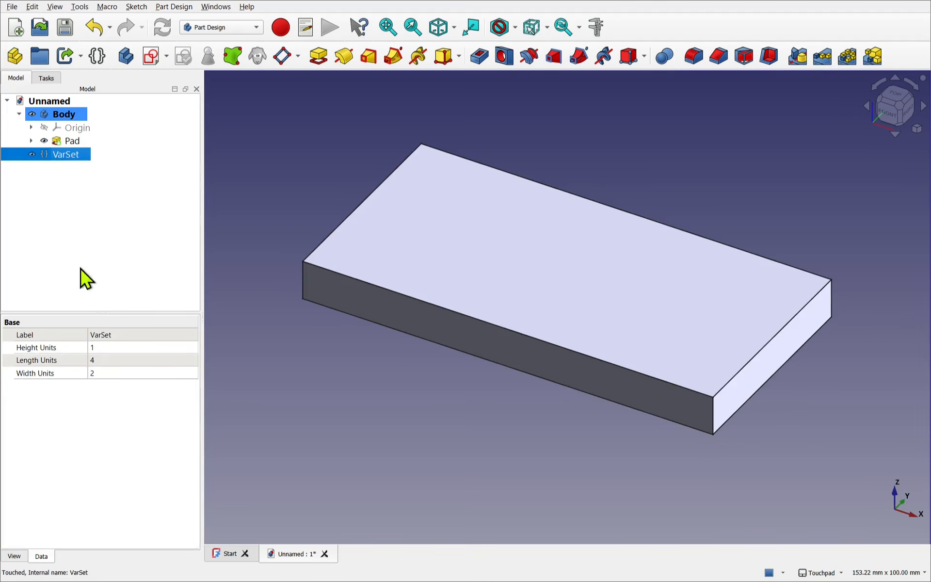
left_click(100, 347)
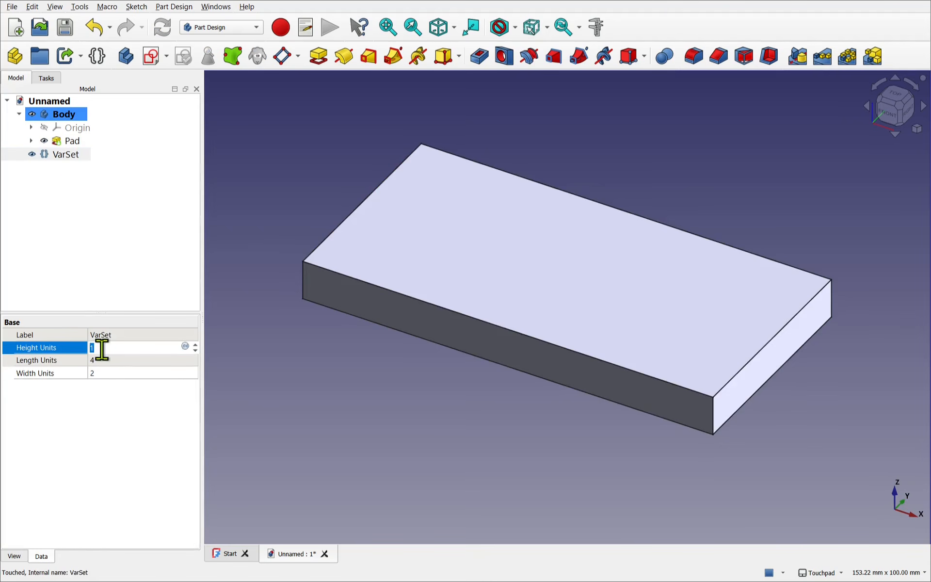
type("2")
left_click(107, 360)
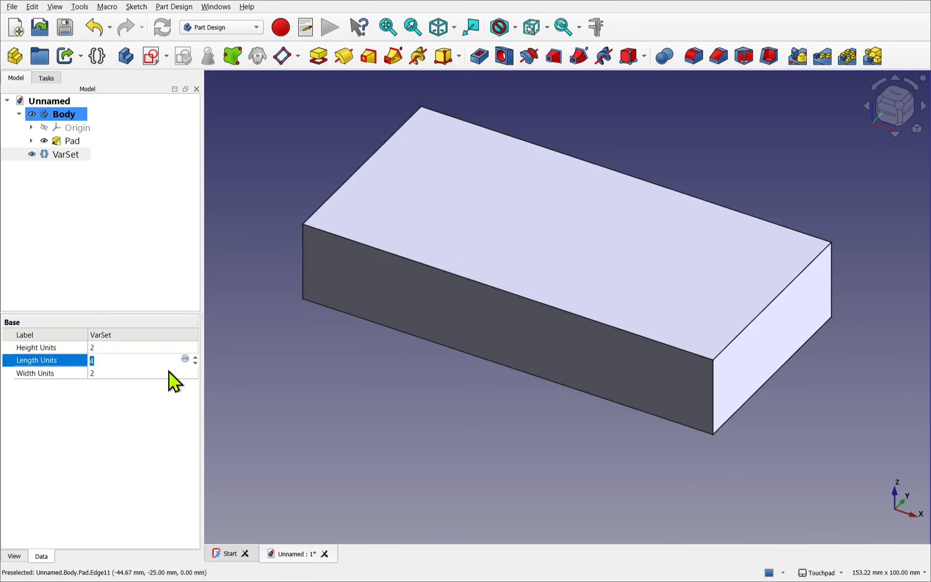
left_click(120, 348)
type("1")
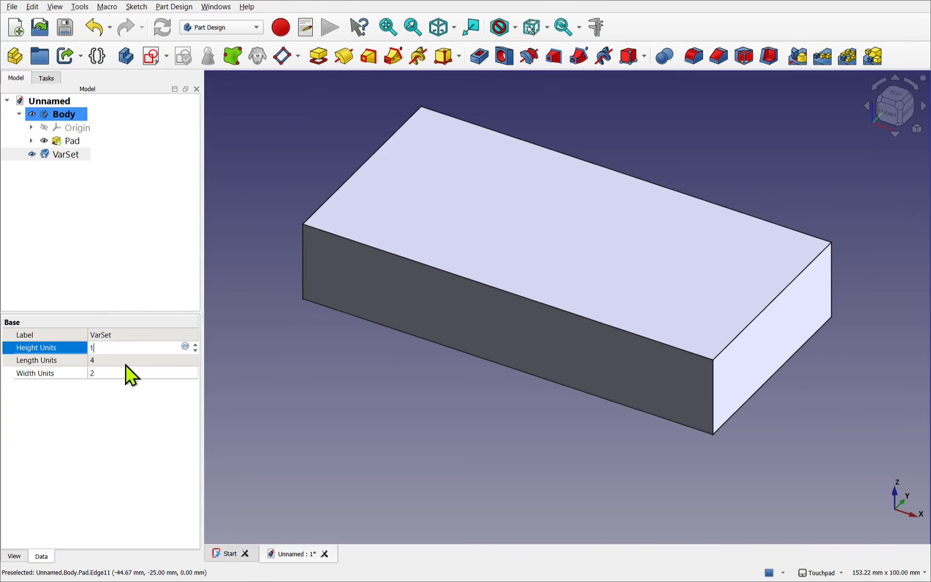
left_click(125, 363)
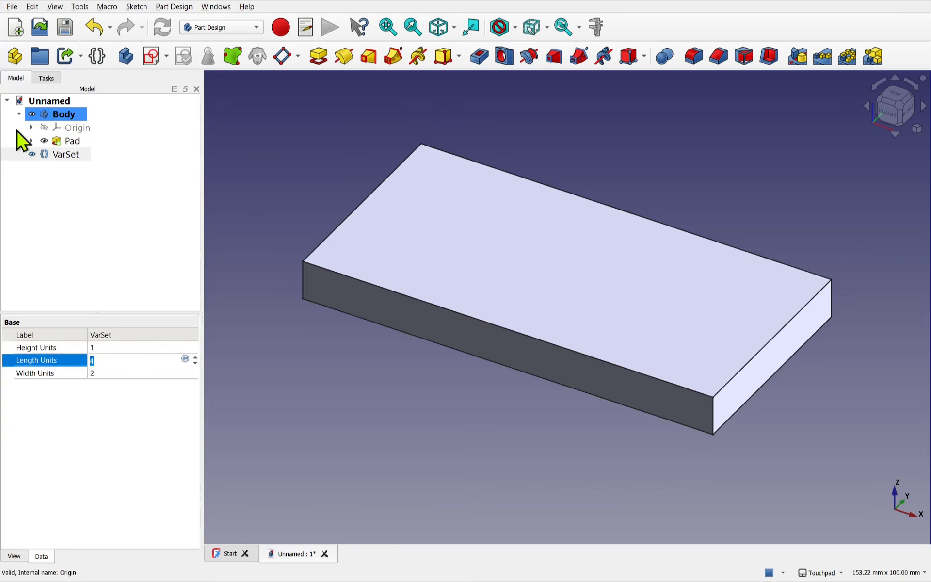
- Open the pad's sketch for editing and name the rectangle's horizontal dimension Length
left_click(31, 141)
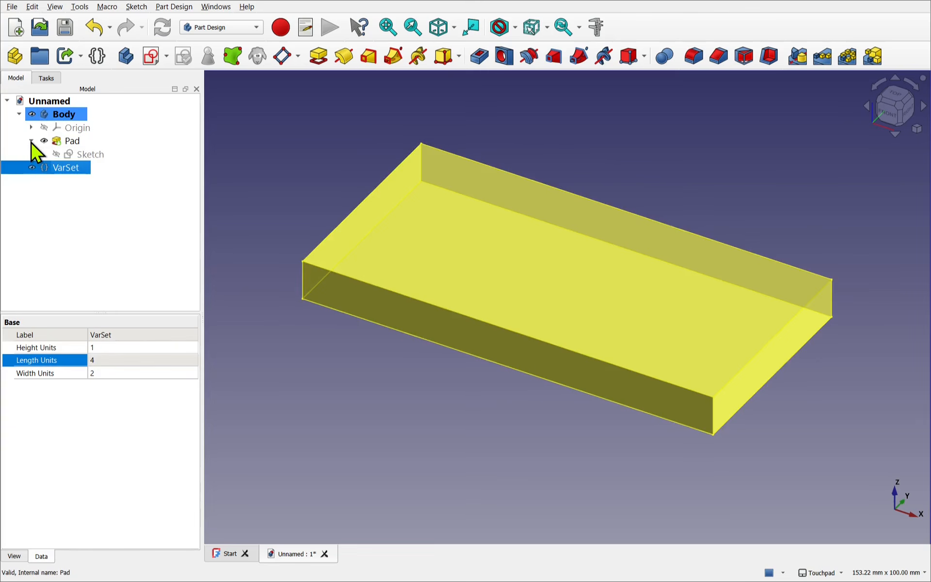
left_click(93, 159)
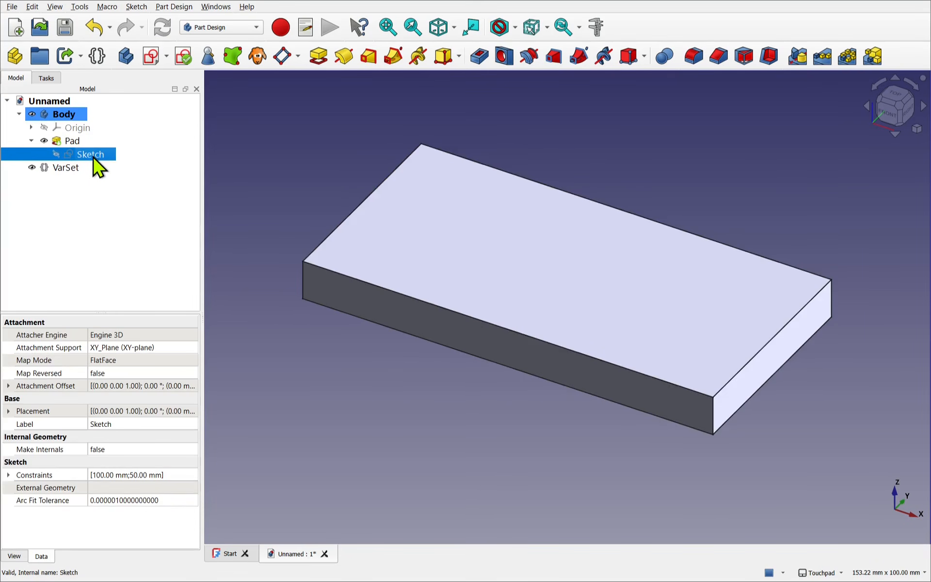
double_click(93, 159)
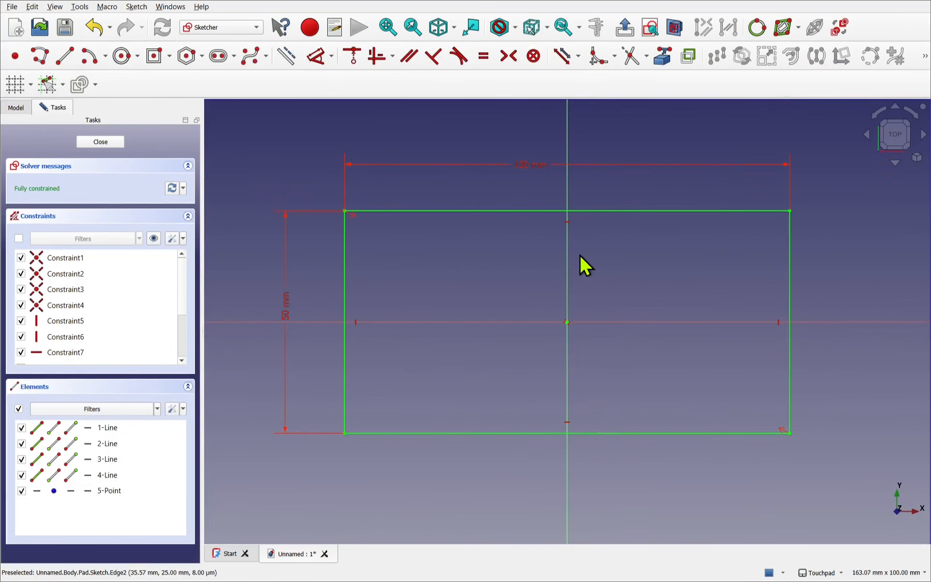
double_click(526, 164)
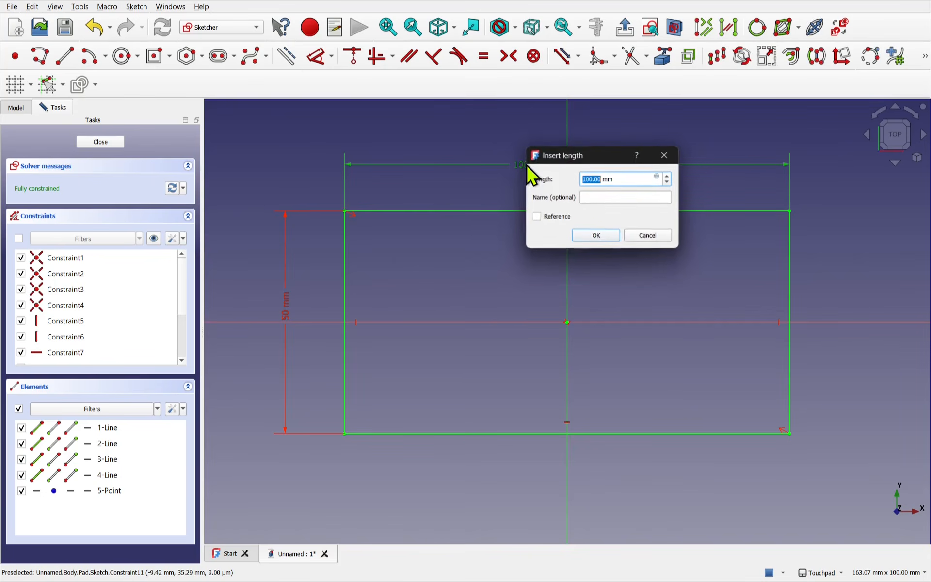
left_click(602, 198)
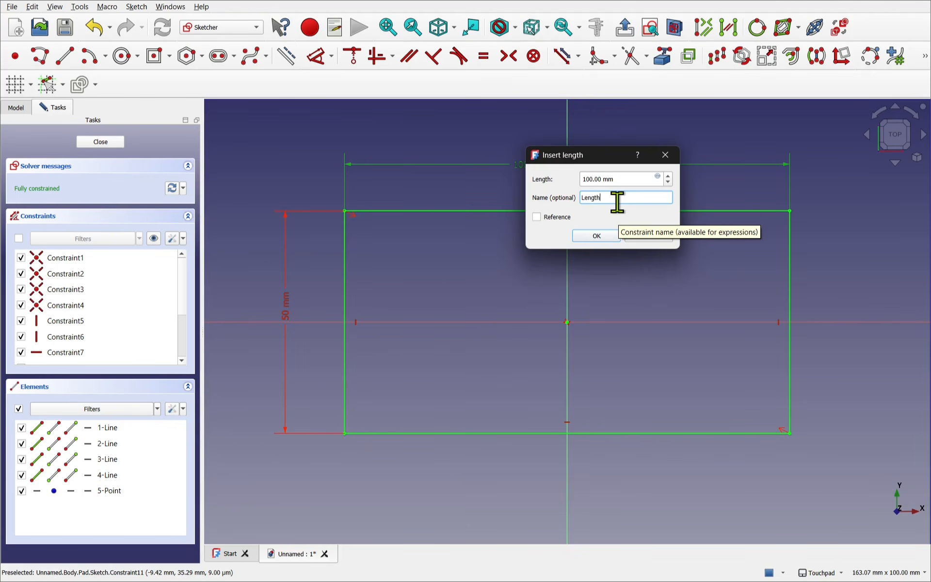
left_click(587, 236)
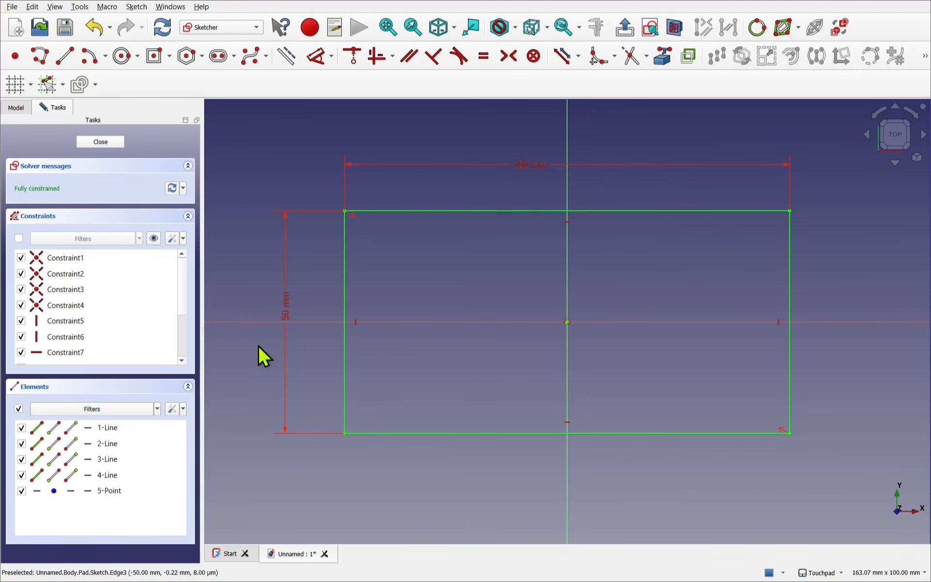
- Name the rectangle's vertical dimension Width and check both named dimensions among the sketch constraints
double_click(284, 317)
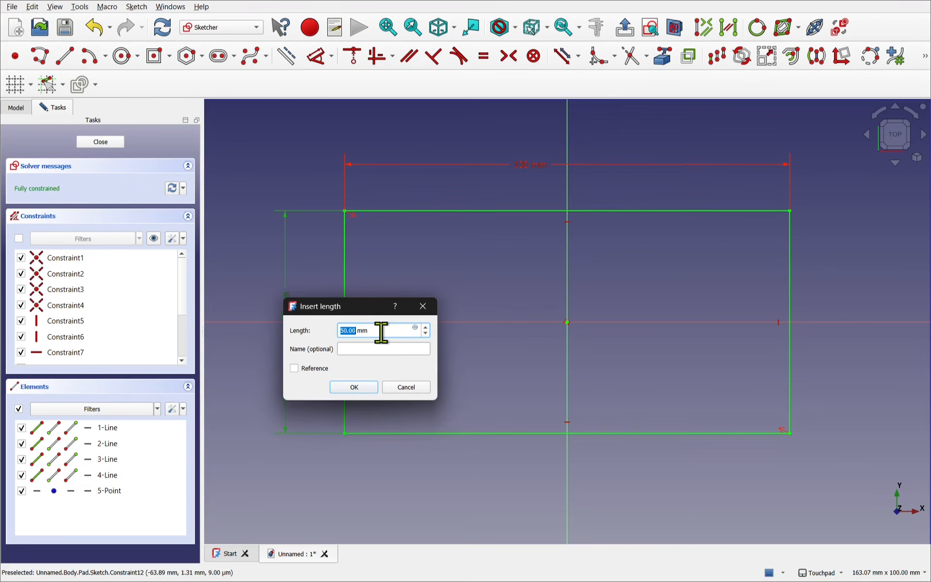
left_click(381, 350)
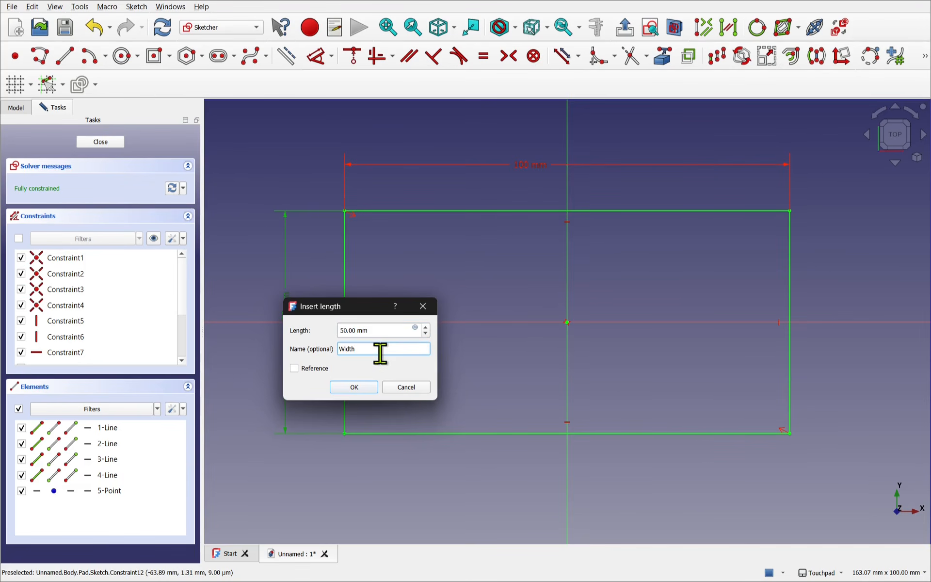
key("Return")
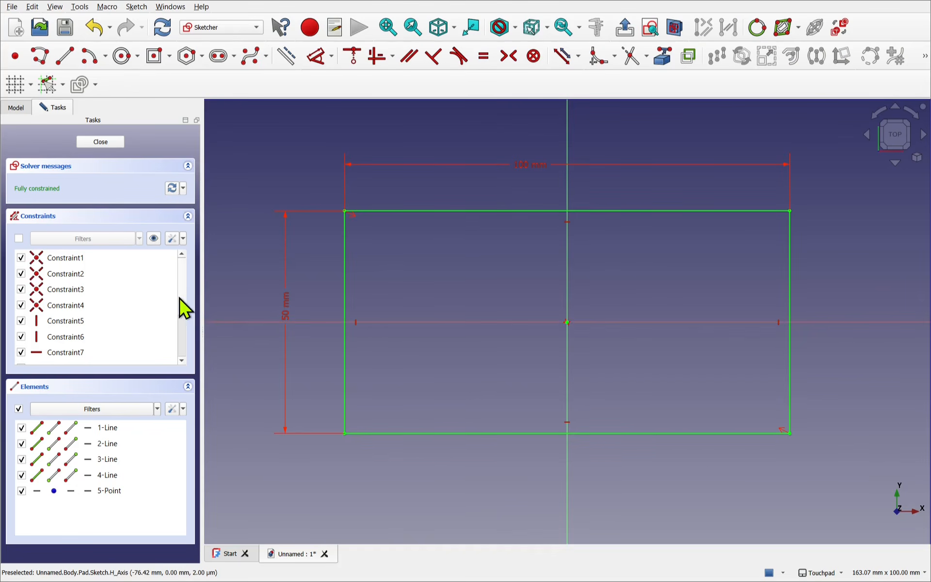
scroll(183, 311, "down", 5)
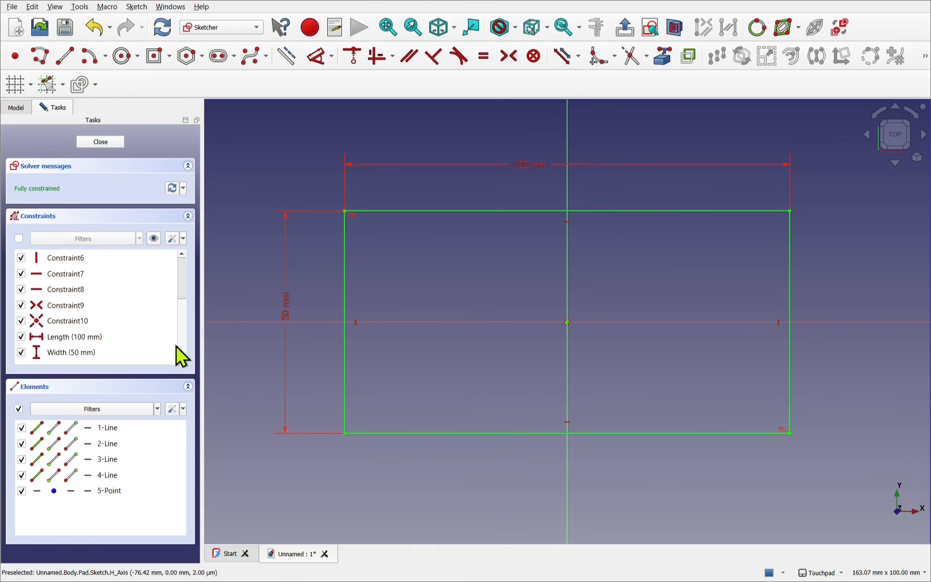
left_click(104, 338)
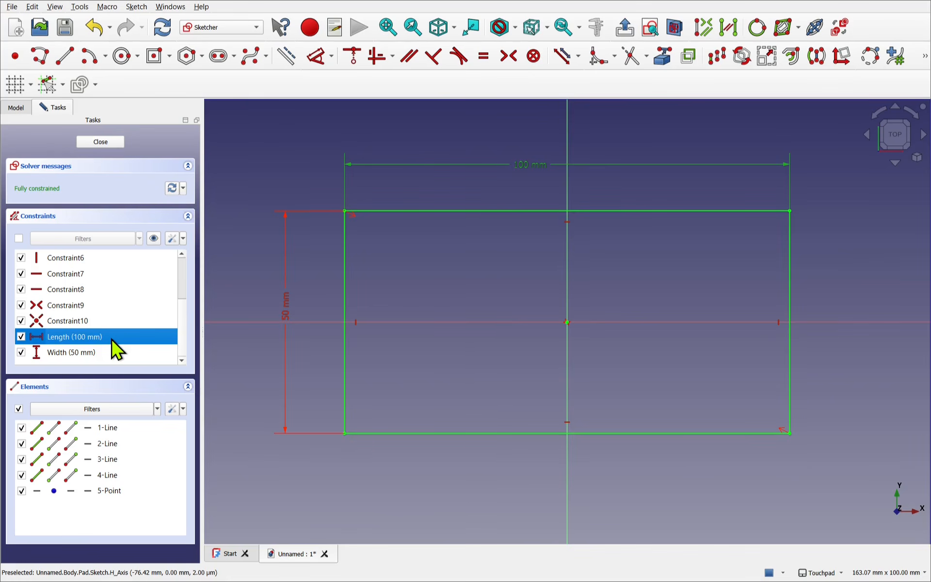
left_click(114, 350)
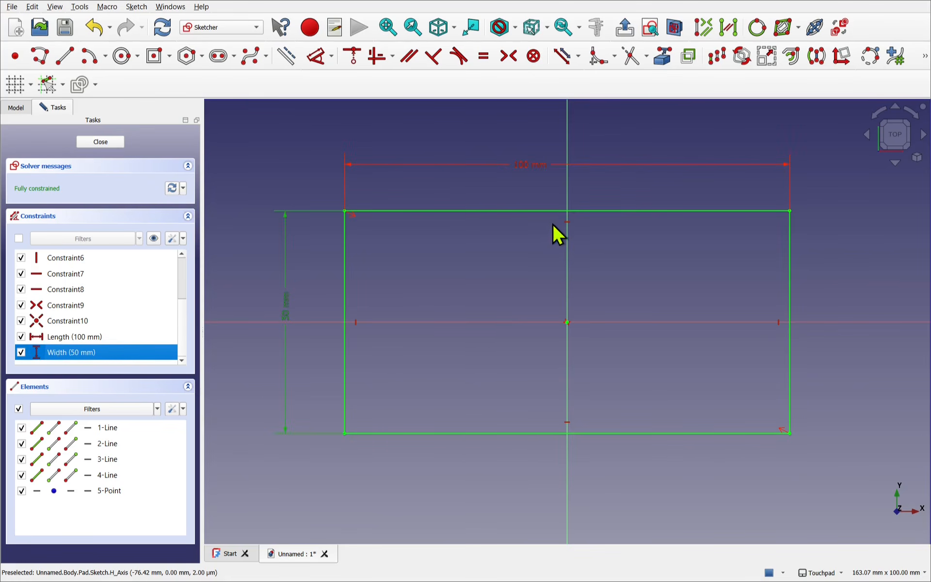
- Drive the sketch's horizontal Length dimension with the expression 8mm * VarSet.LengthUnits and apply it
double_click(536, 164)
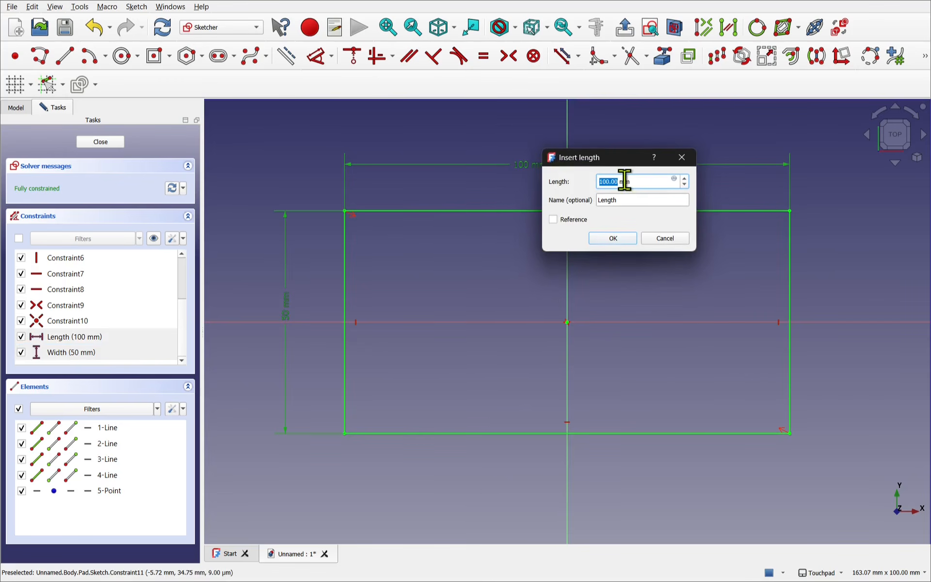
left_click(672, 181)
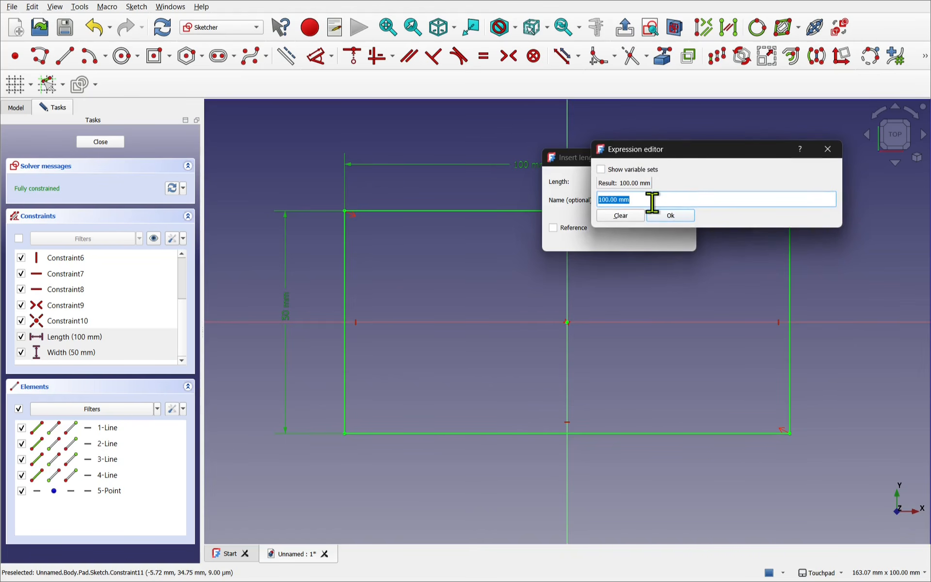
type("8mm *")
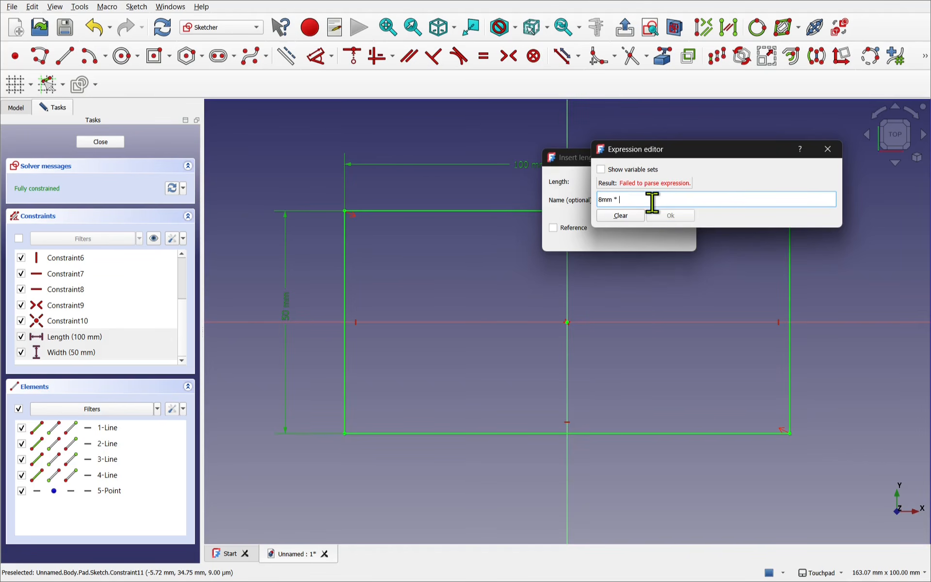
type(" vars")
key("Down")
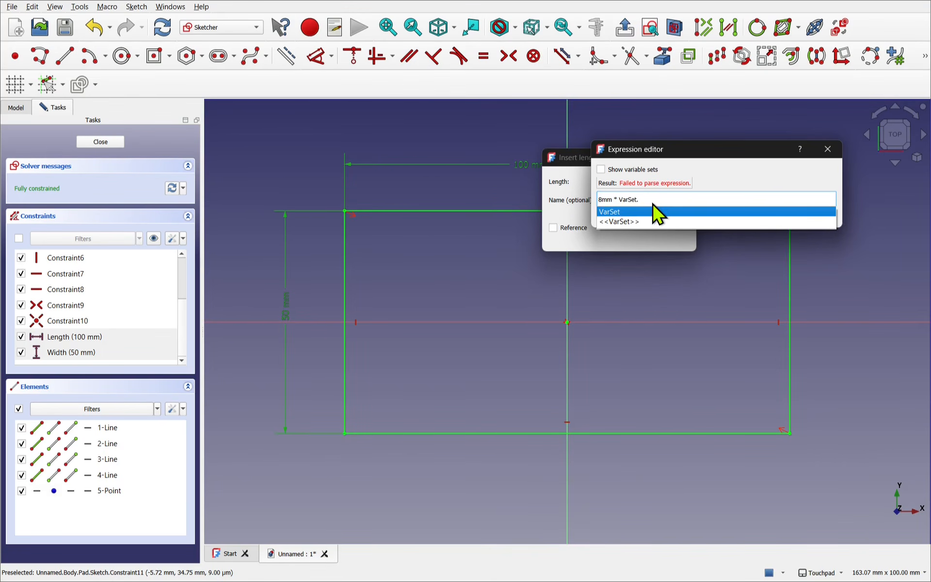
type(".Le")
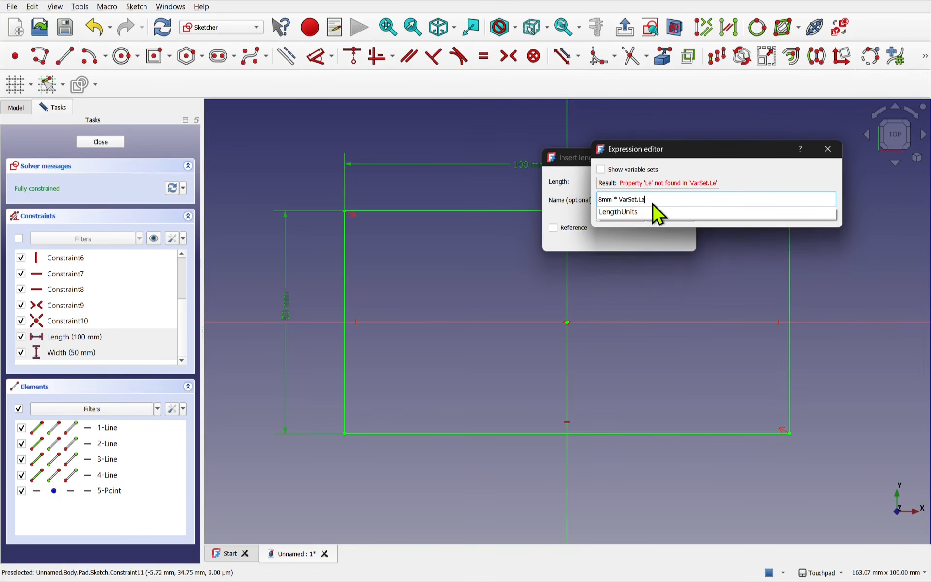
key("Down")
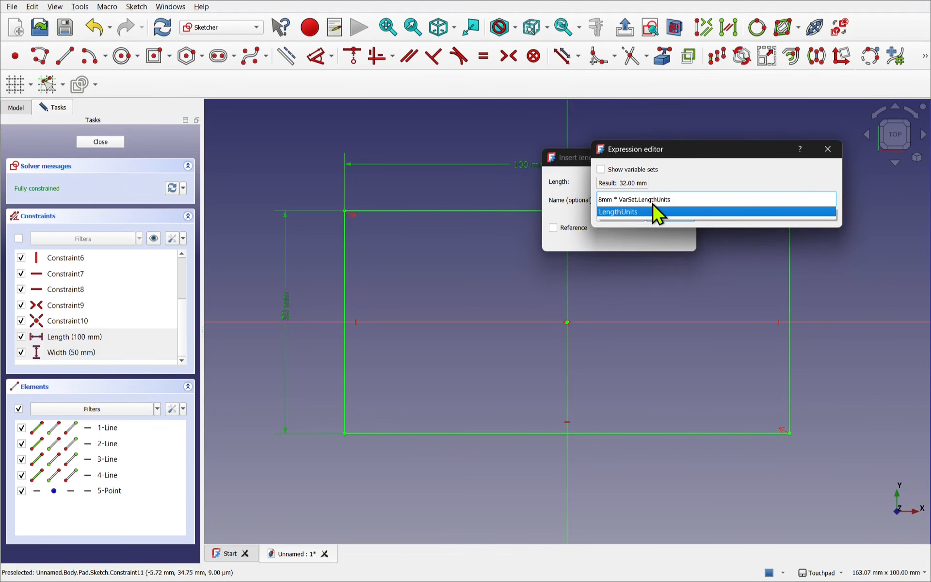
key("Return")
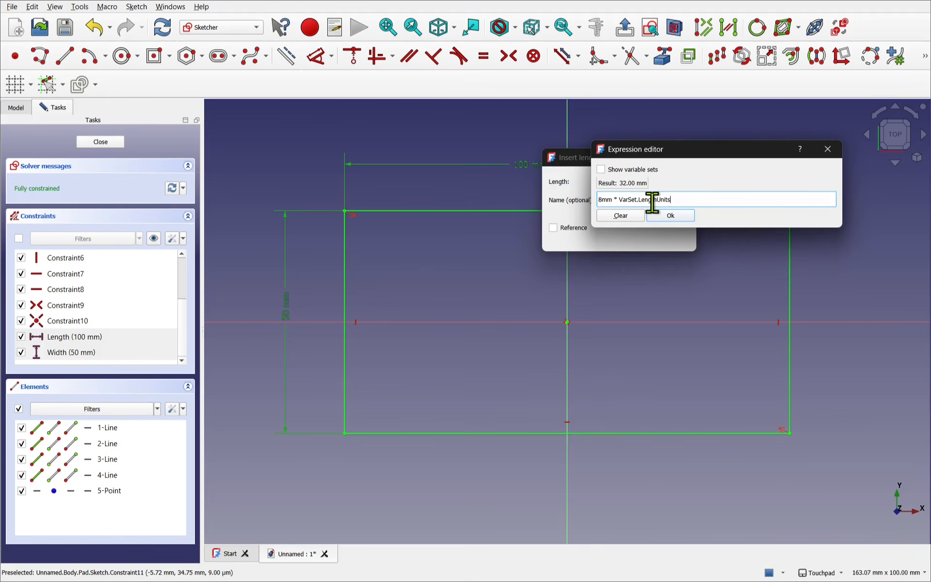
key("Return")
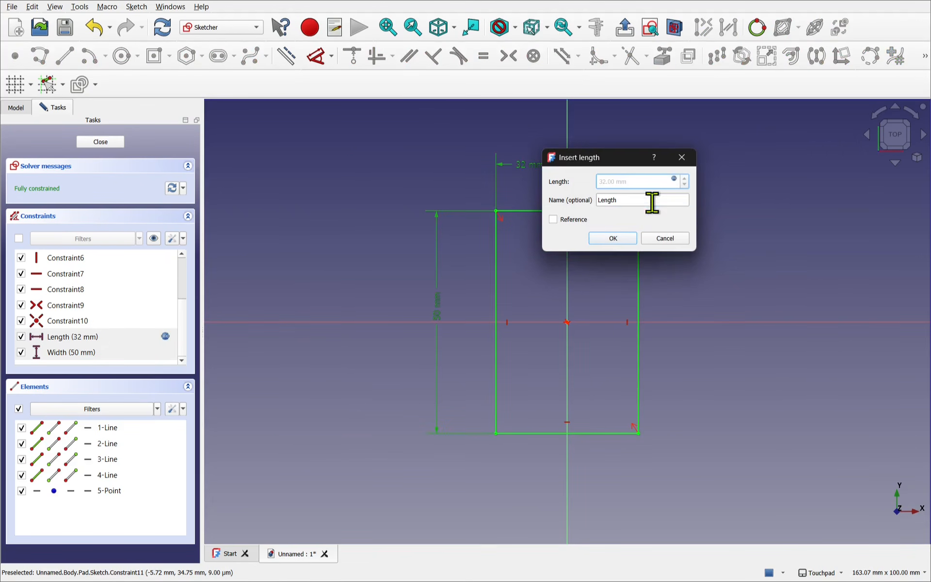
key("Return")
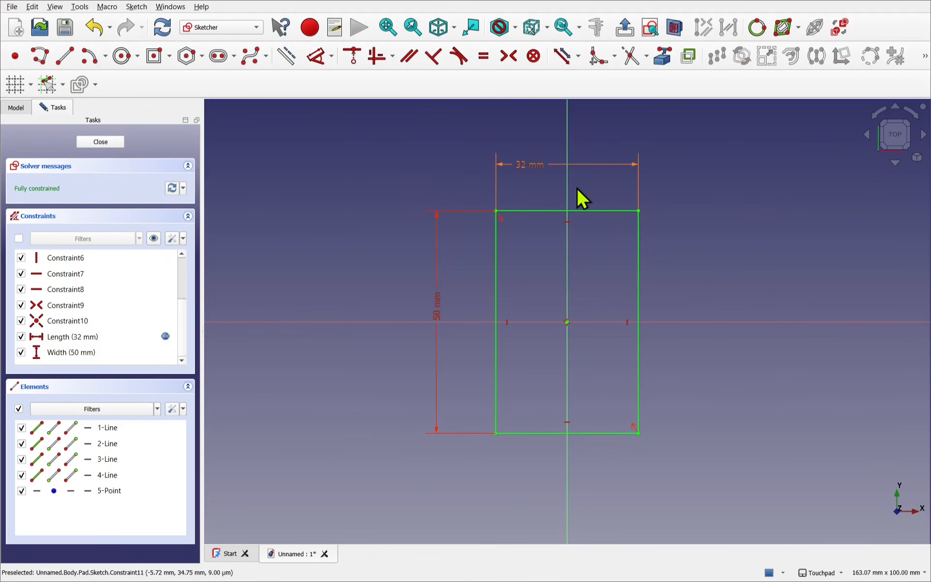
- Centre the Length dimension's label above the rectangle, and close the sketch after checking the stored expression
left_click_drag(539, 162, 572, 173)
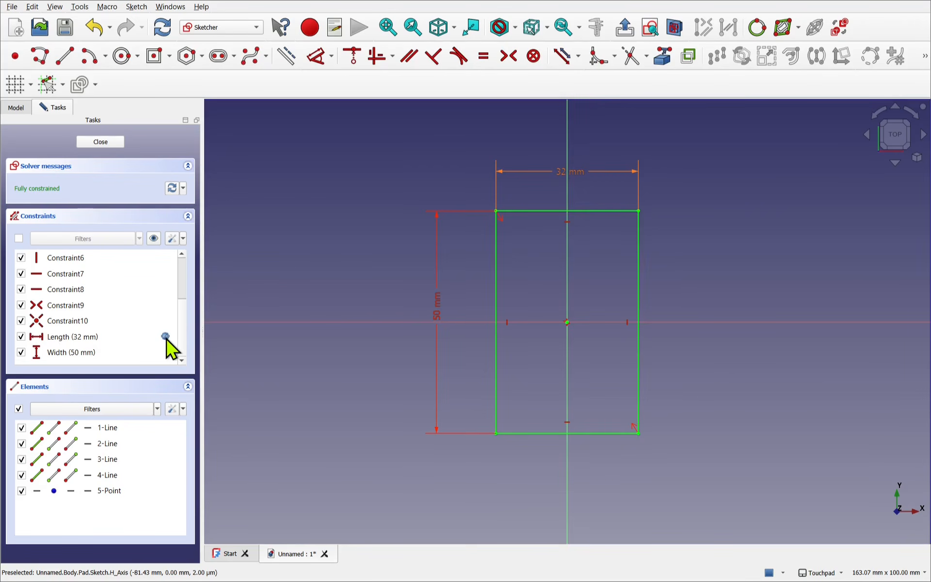
mouse_move(166, 338)
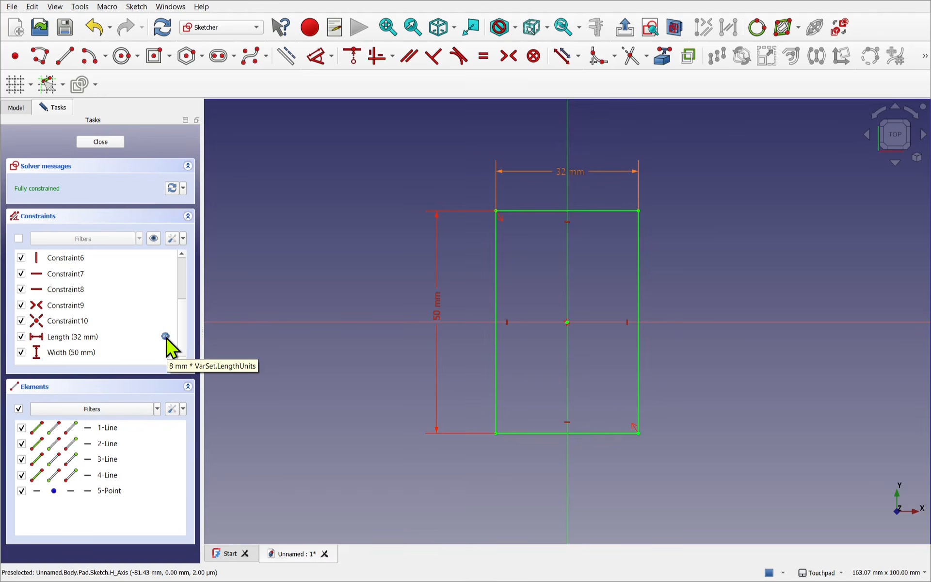
left_click(167, 340)
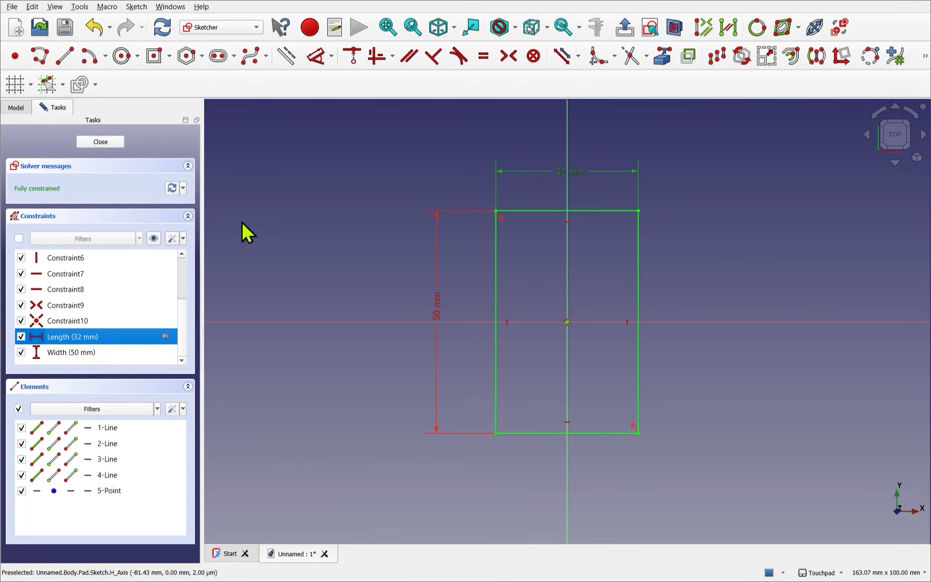
left_click(103, 143)
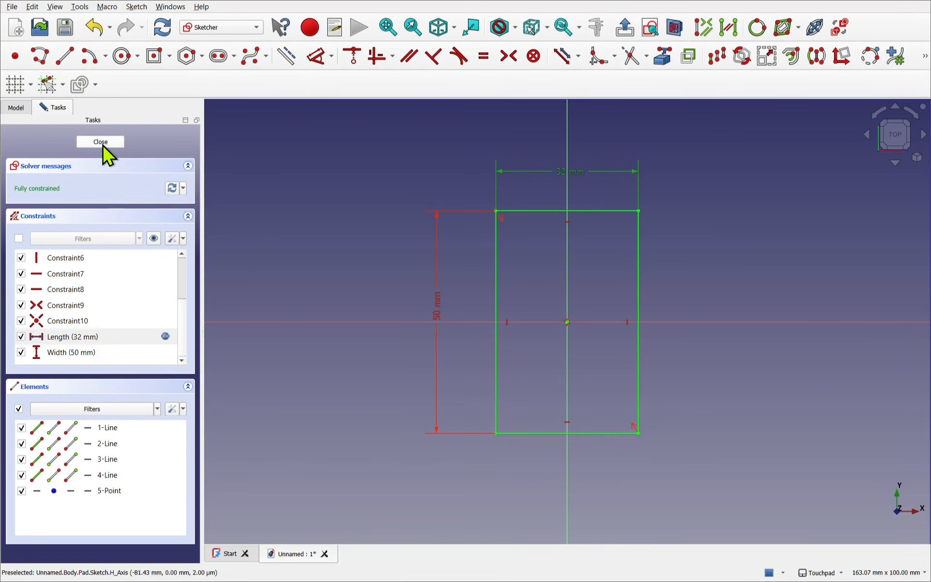
- Select the pad's sketch and expand its constraints property to reach the named Length and Width values
left_click(80, 157)
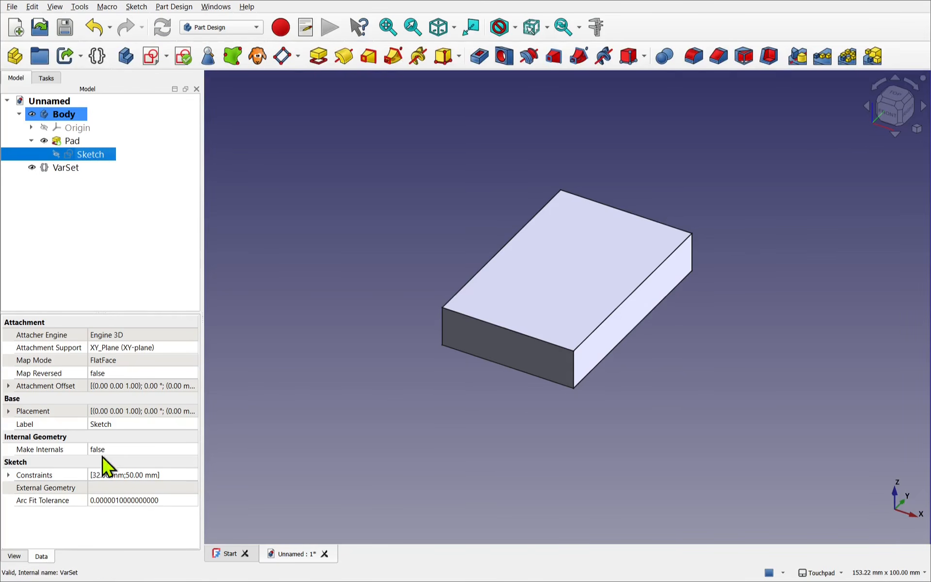
left_click(8, 475)
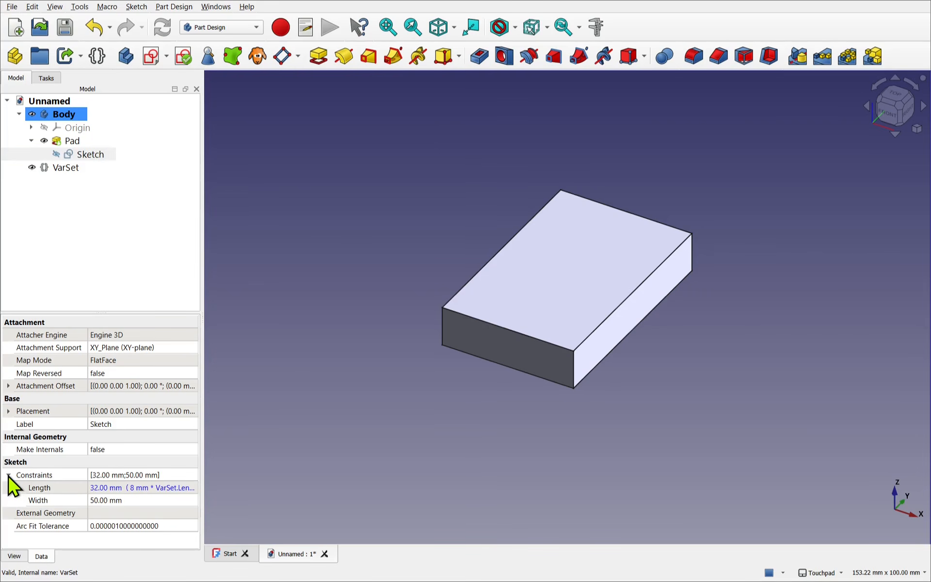
left_click(45, 488)
left_click(57, 502)
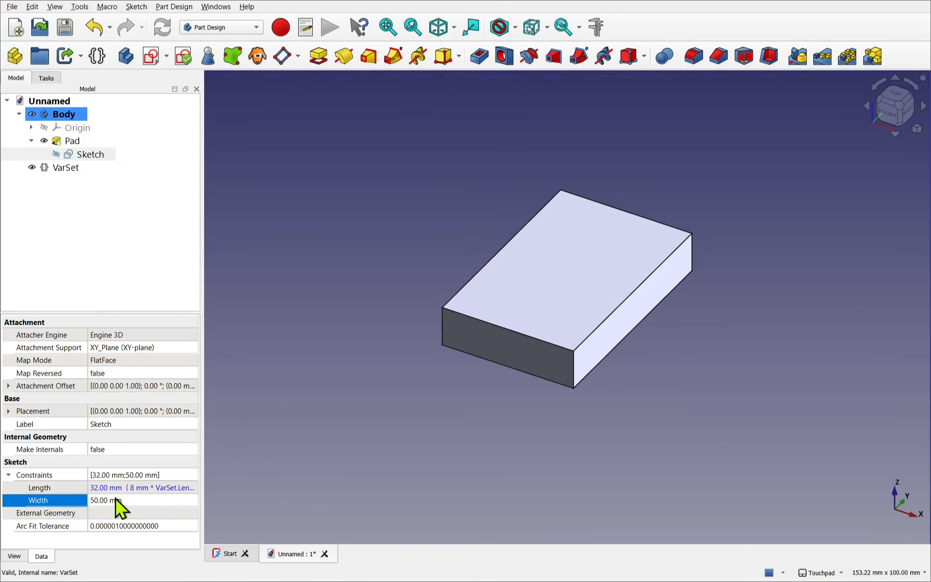
- Drive the sketch's Width constraint with the expression 8mm * VarSet.WidthUnits and apply it to the model
left_click(145, 502)
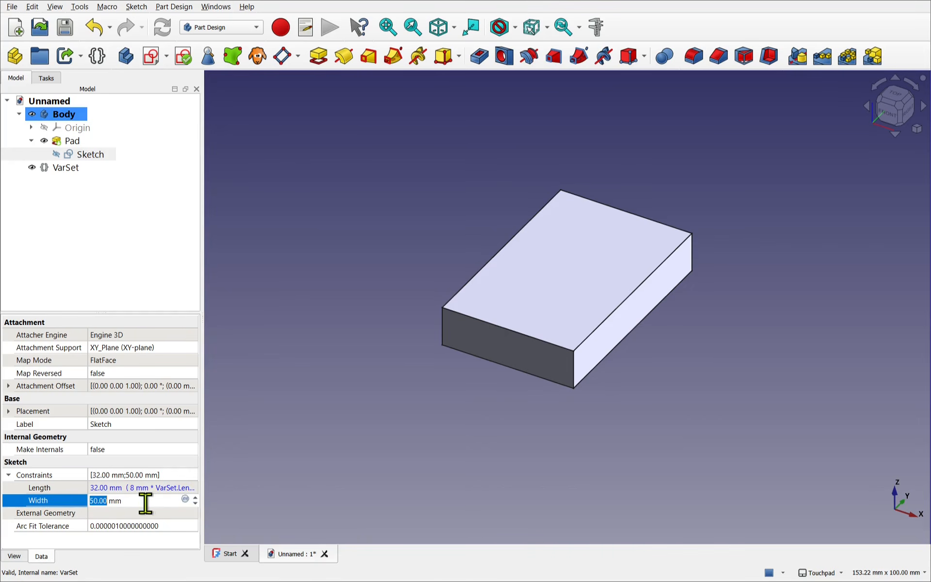
left_click(185, 500)
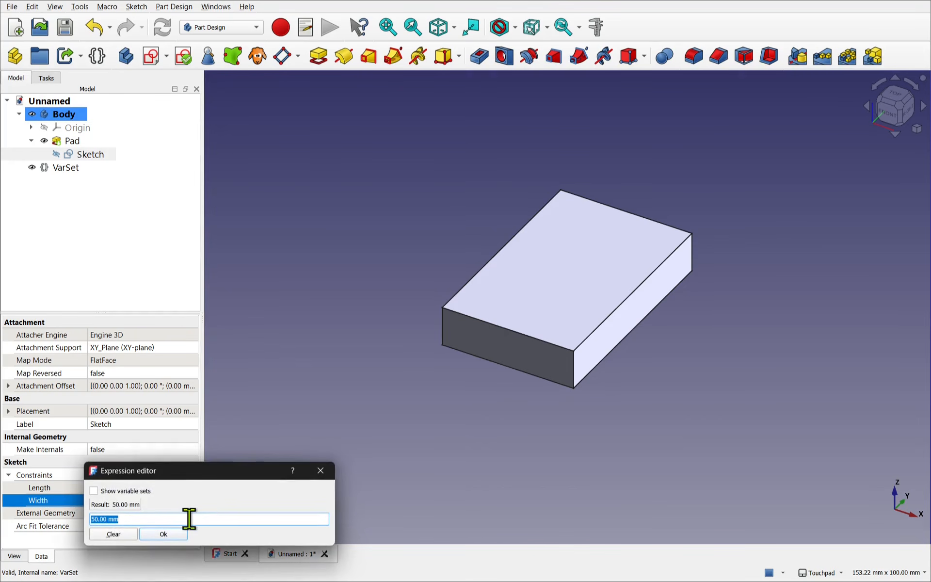
type("8mm *")
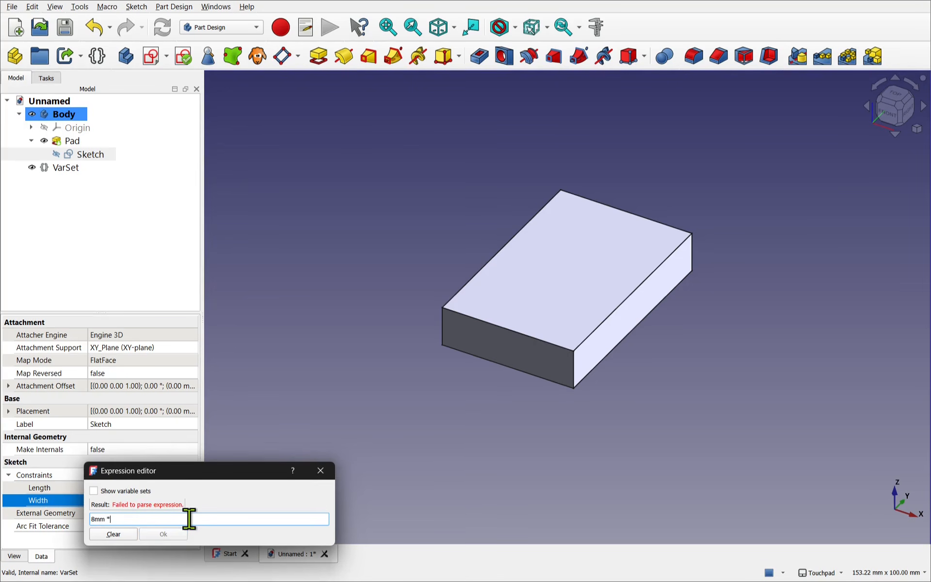
type(" var")
key("Down")
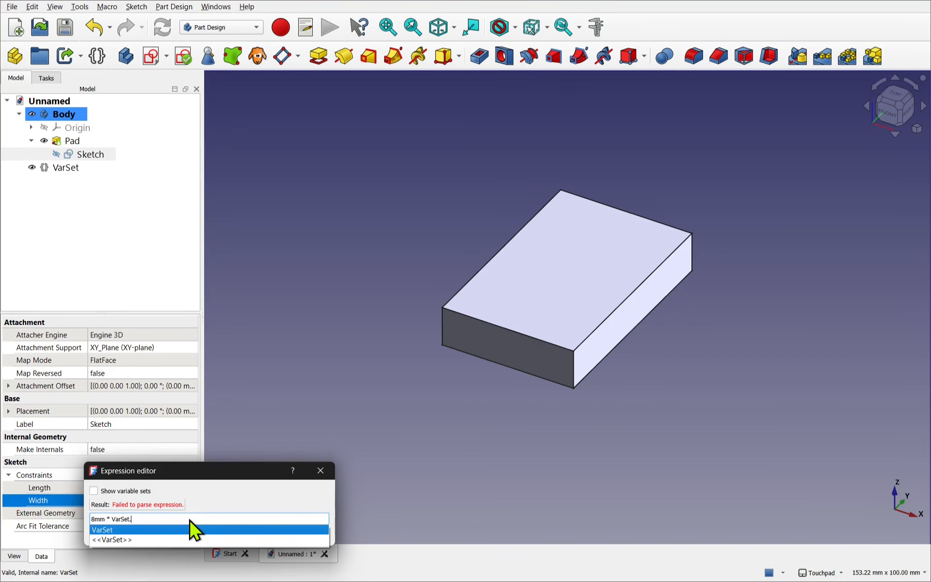
type("Wi")
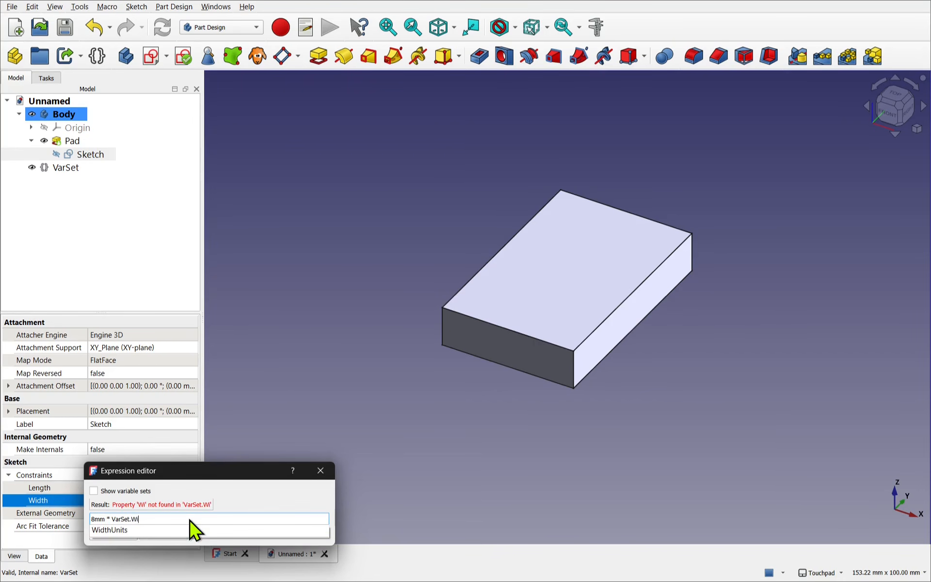
key("Down")
left_click(191, 528)
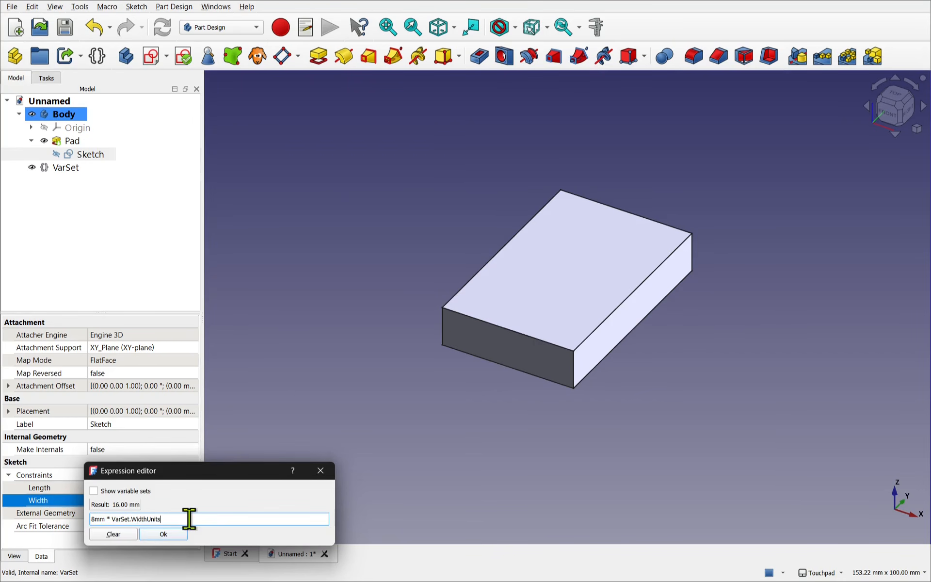
left_click(178, 536)
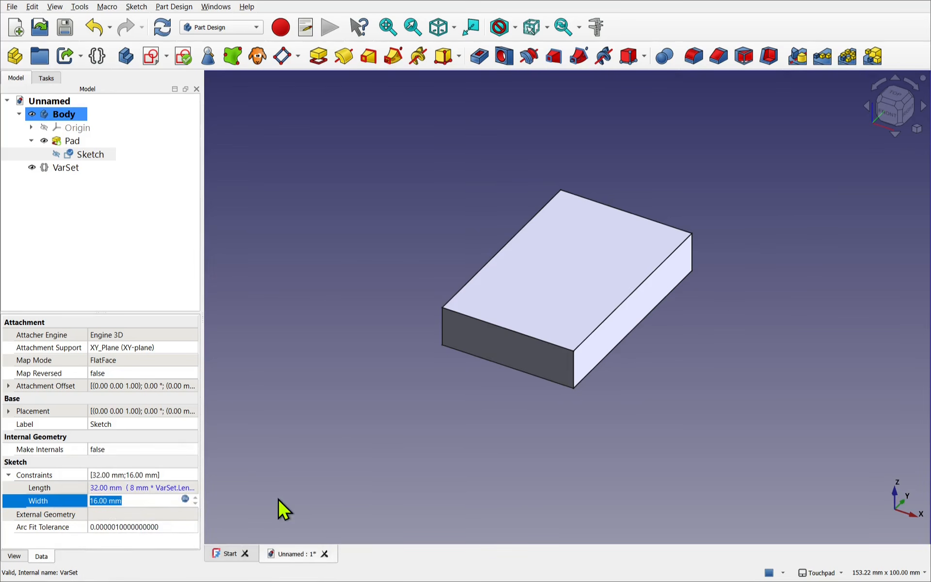
left_click(279, 500)
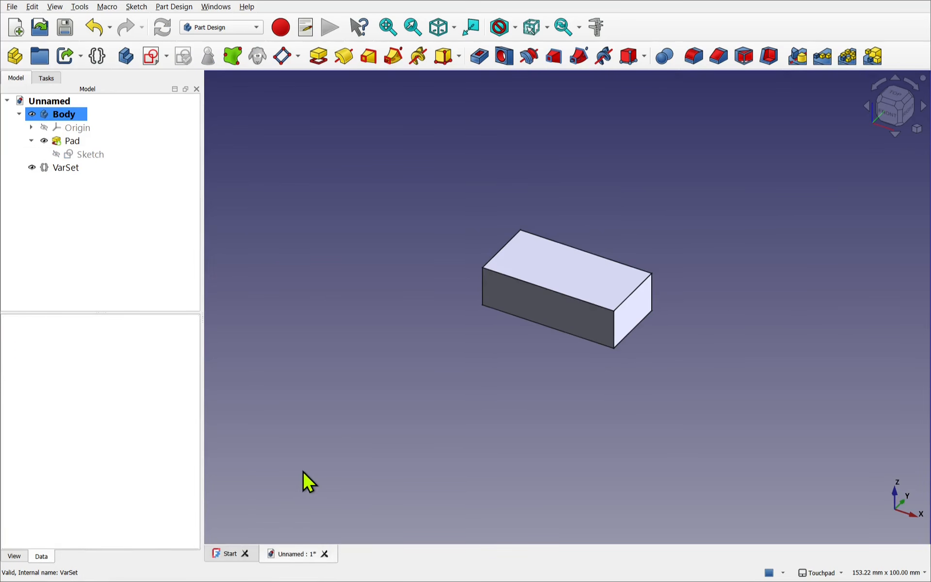
- Test the variable set's links by setting Length Units to 8, Width Units to 3 and Height Units to 2
left_click(50, 169)
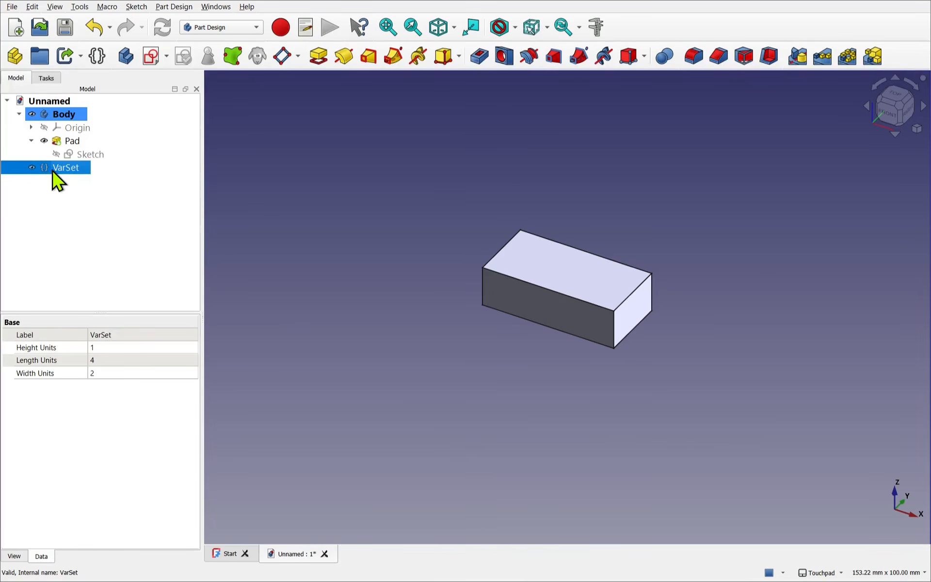
left_click(109, 360)
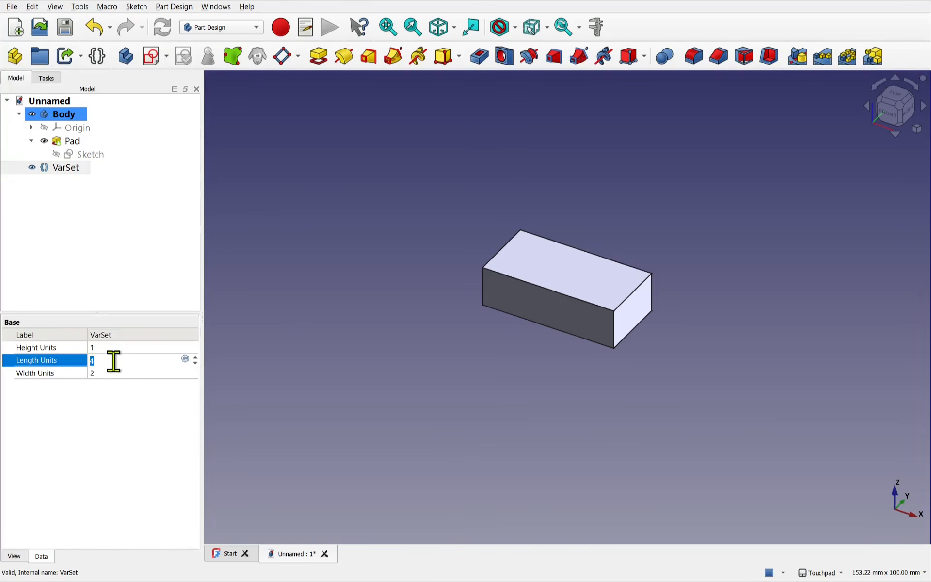
type("8")
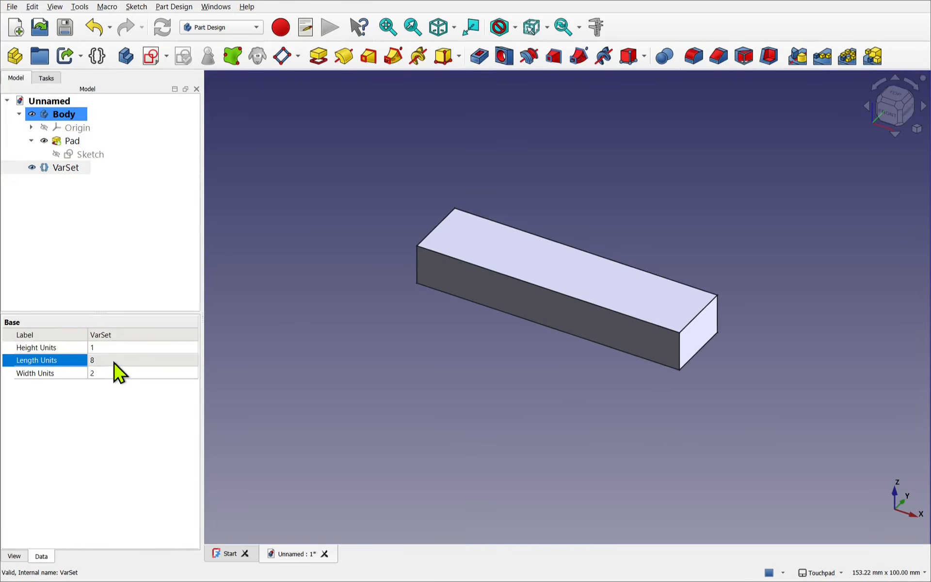
left_click(164, 374)
left_click(163, 373)
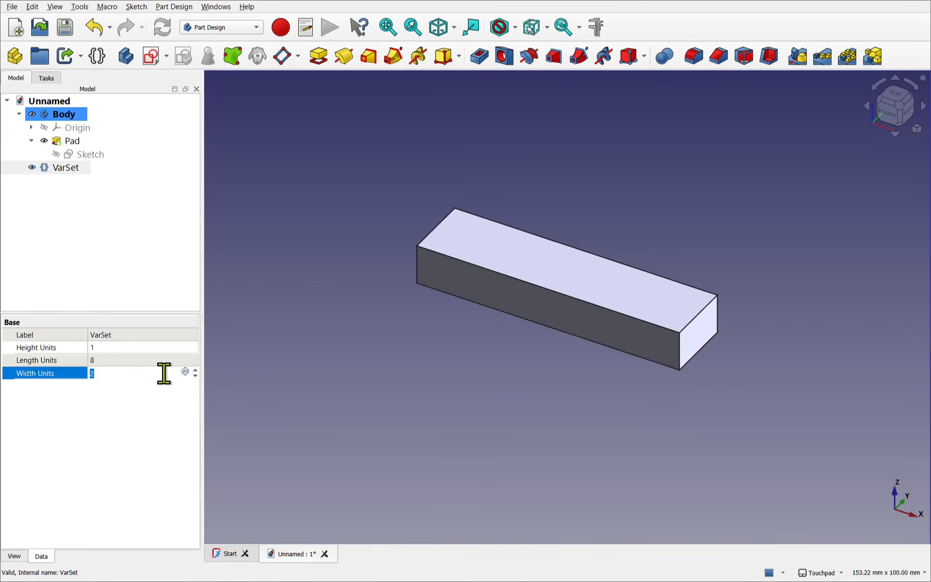
key("Return")
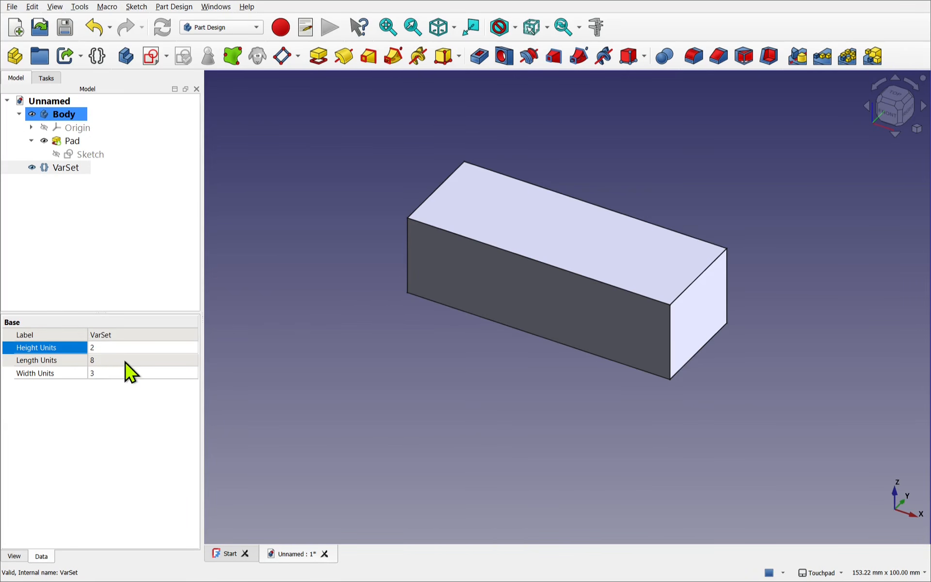
left_click(122, 360)
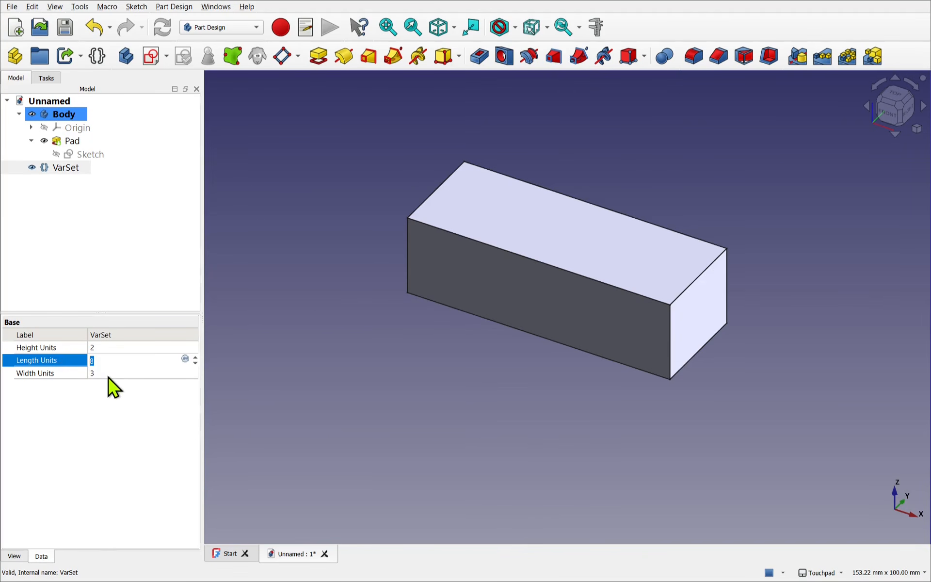
left_click(162, 357)
- Subtract a 0.2 mm tolerance from the base sketch's Length constraint with the expression 8 mm * VarSet.LengthUnits -0.2mm
left_click(85, 156)
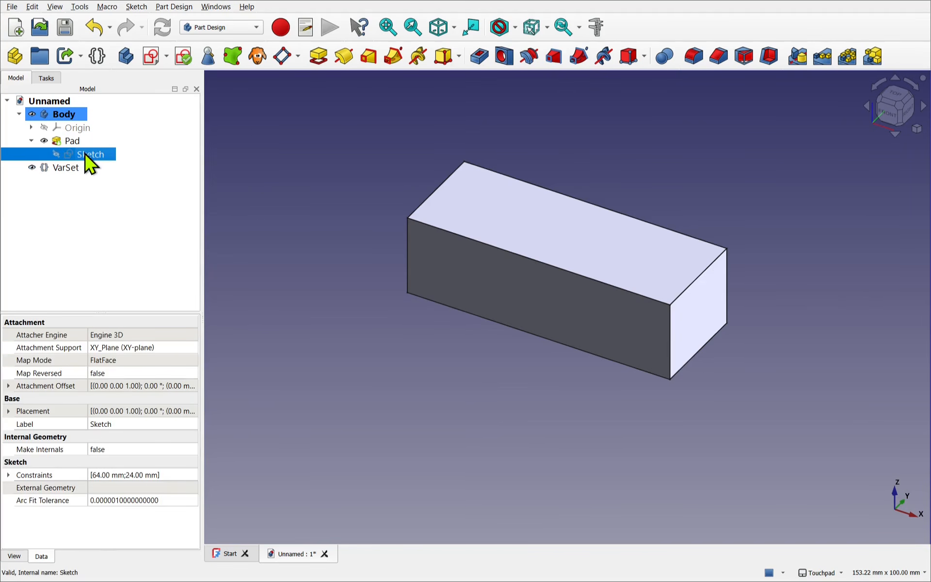
left_click(8, 475)
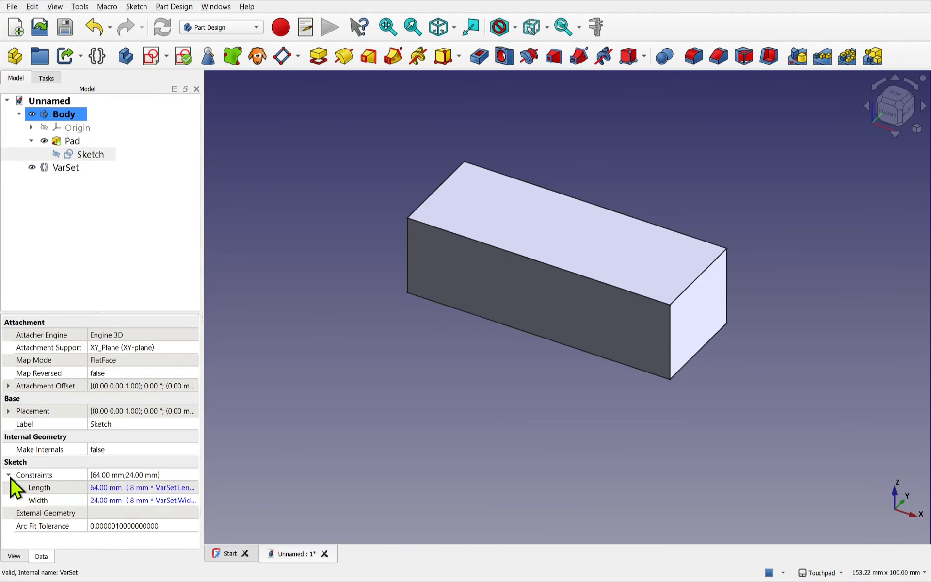
left_click(148, 488)
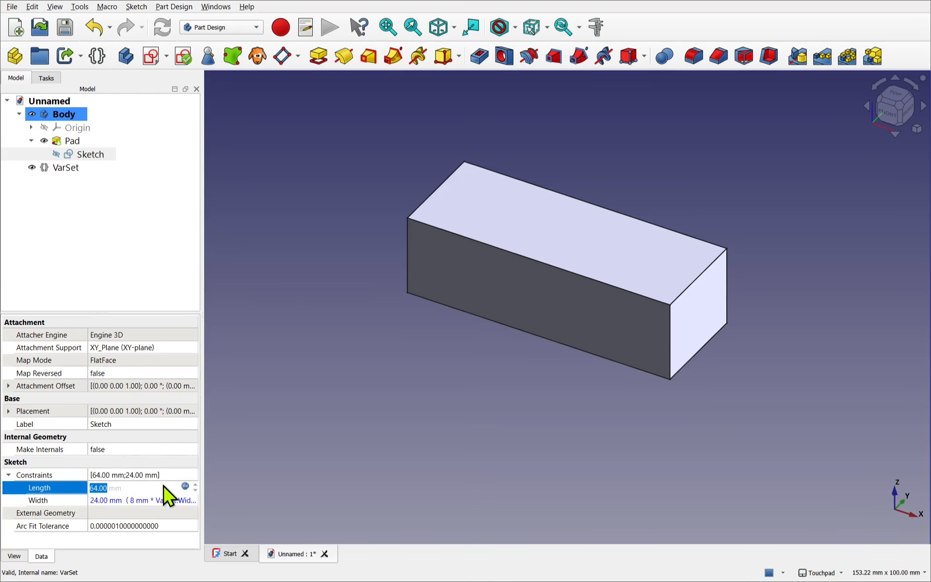
left_click(185, 486)
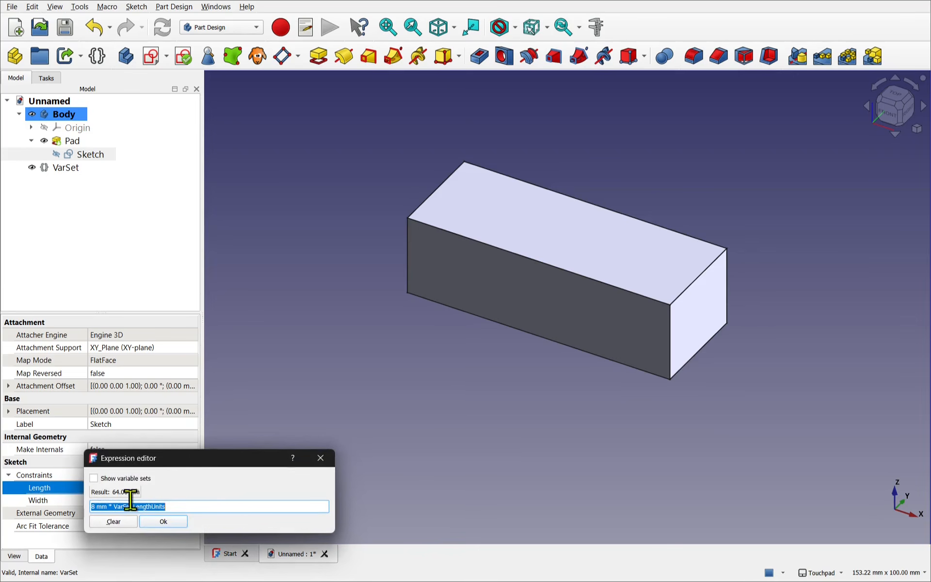
left_click(293, 505)
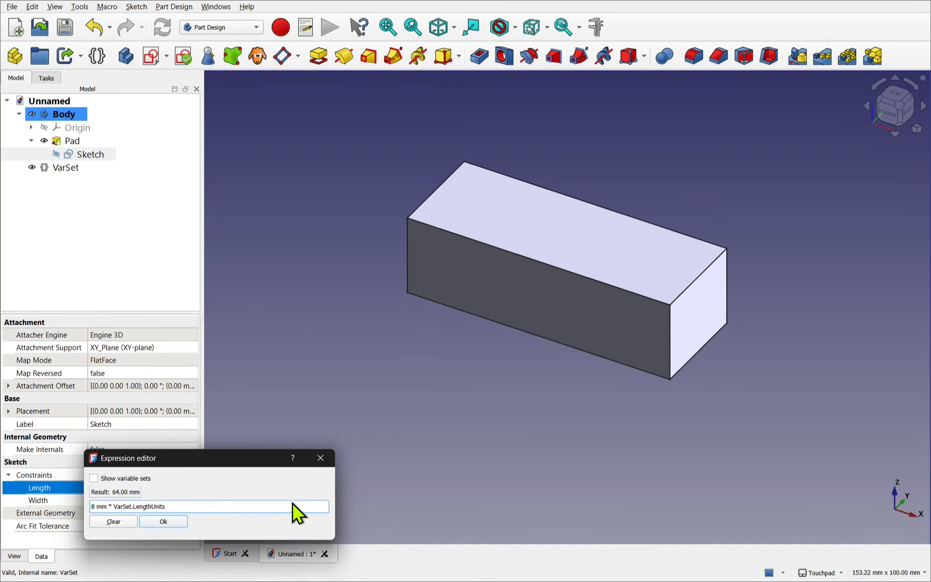
type("-0.2")
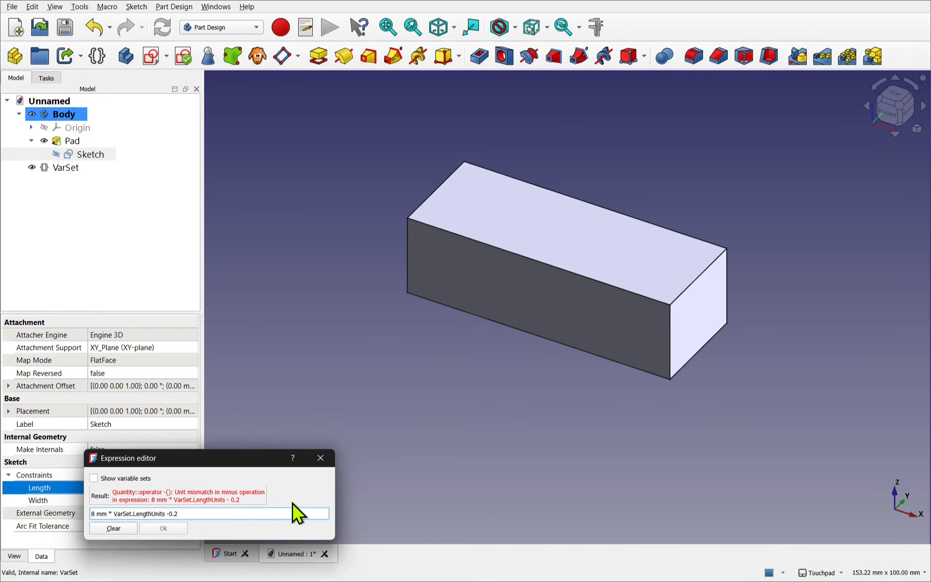
type("mm")
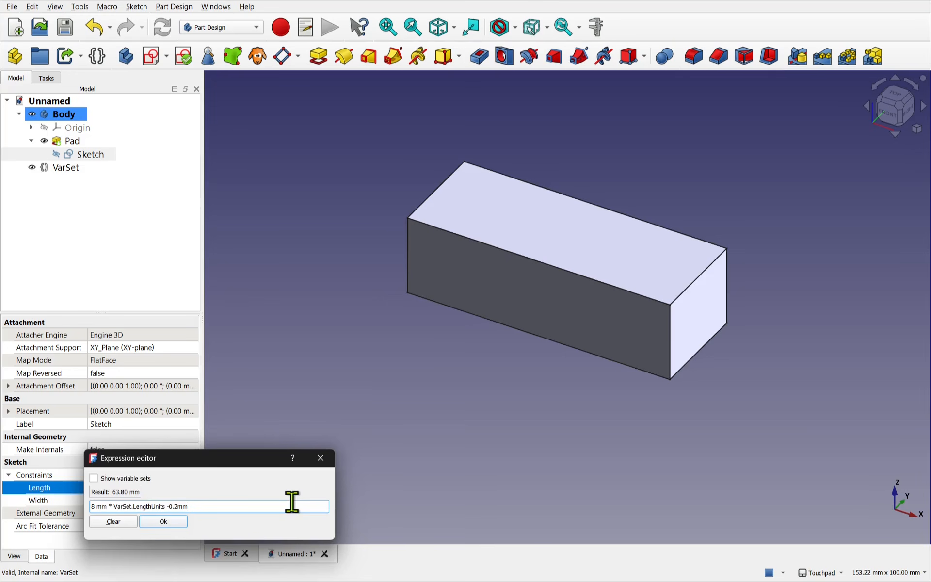
left_click(179, 522)
- Change the base sketch's Width constraint expression to 8 mm * VarSet.WidthUnits-0.2mm and clear the selection
left_click(152, 503)
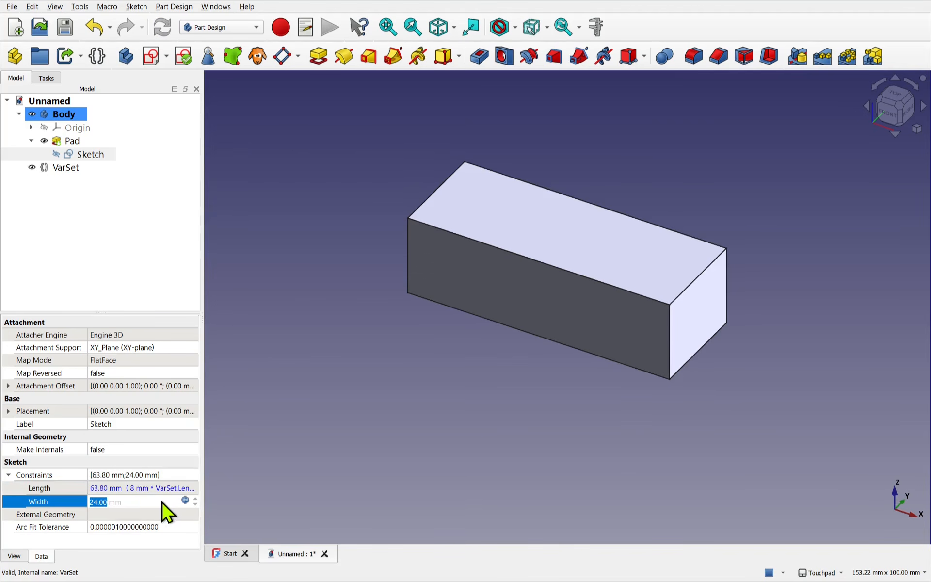
left_click(185, 502)
type("-")
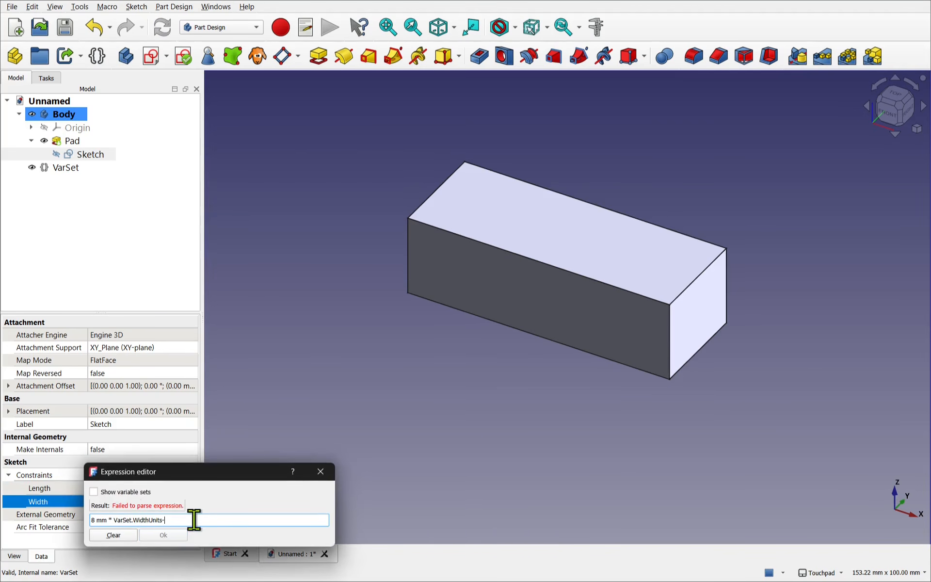
type("0.2mm")
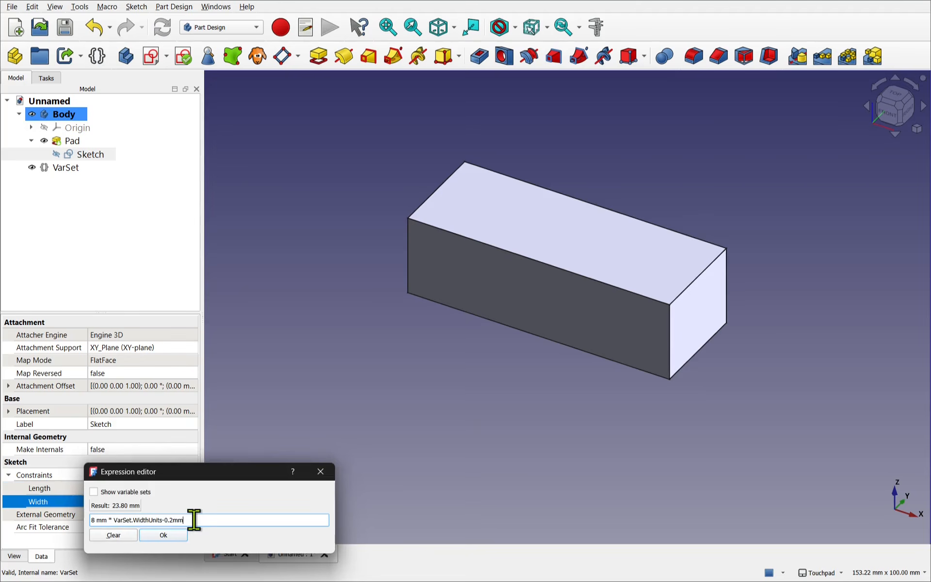
key("Return")
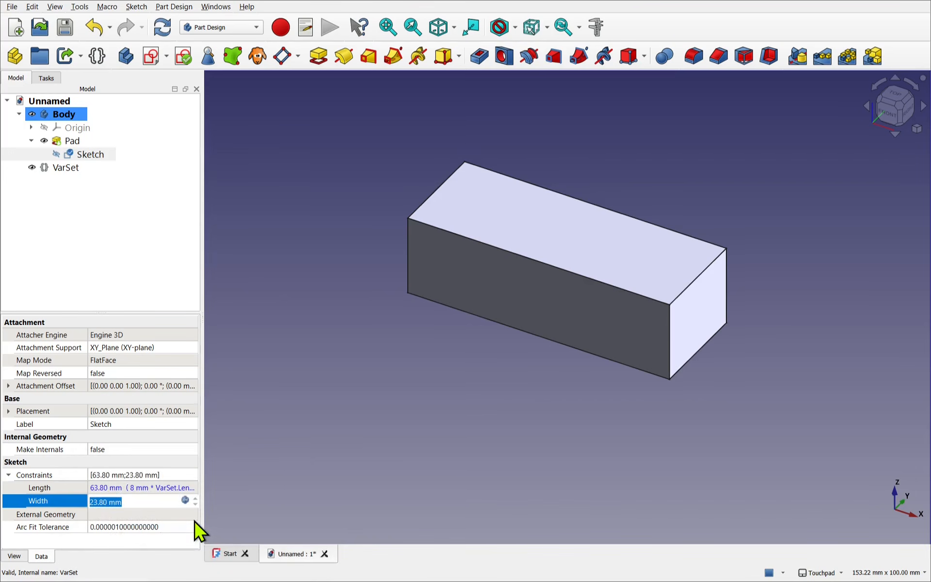
left_click(511, 425)
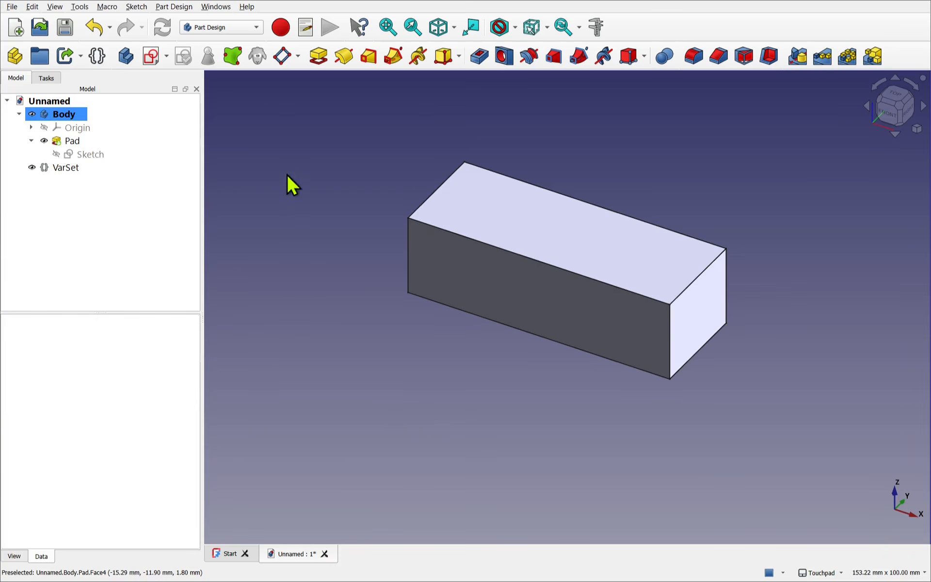
- Create a sketch on the brick's top face and draw a circle about 8 mm in diameter near its upper-left corner
left_click(592, 245)
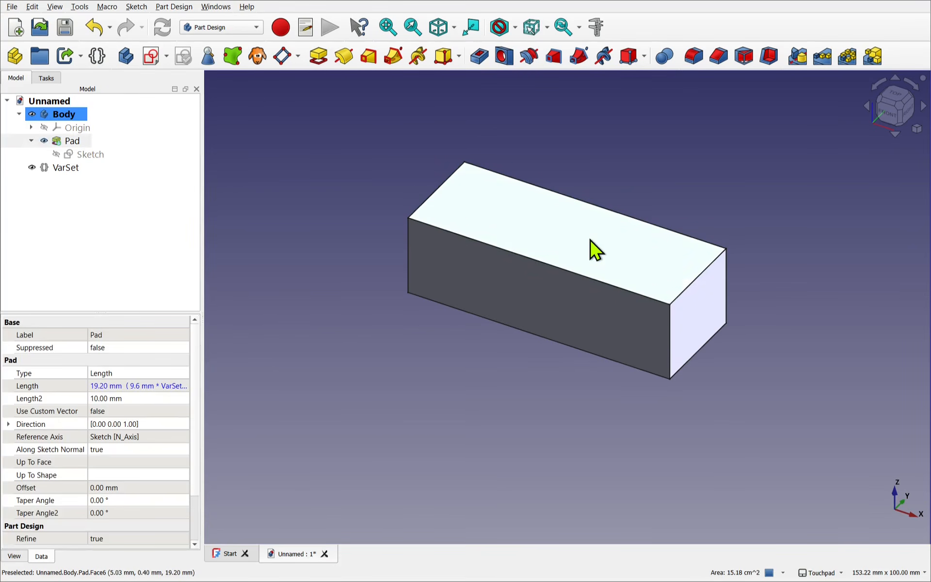
left_click(152, 67)
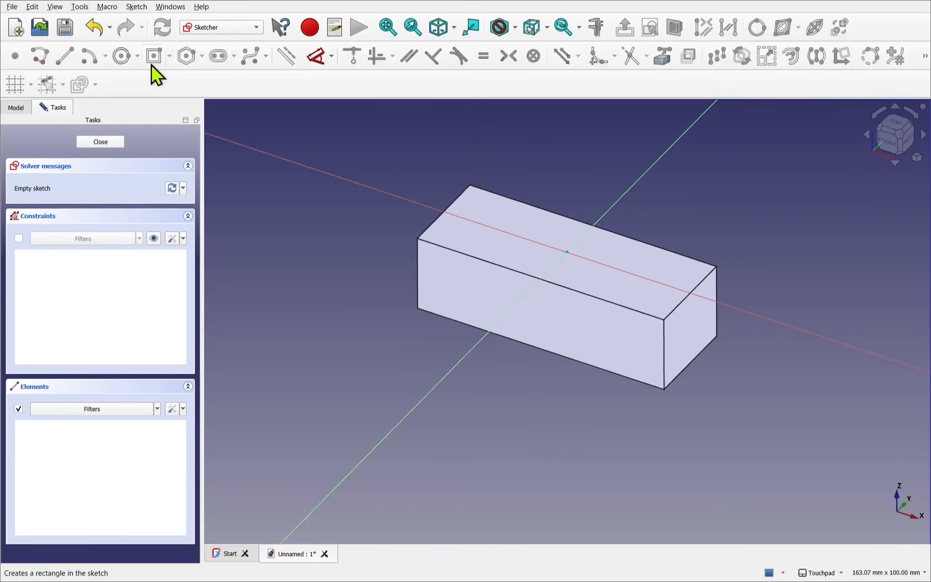
left_click(122, 57)
left_click(462, 295)
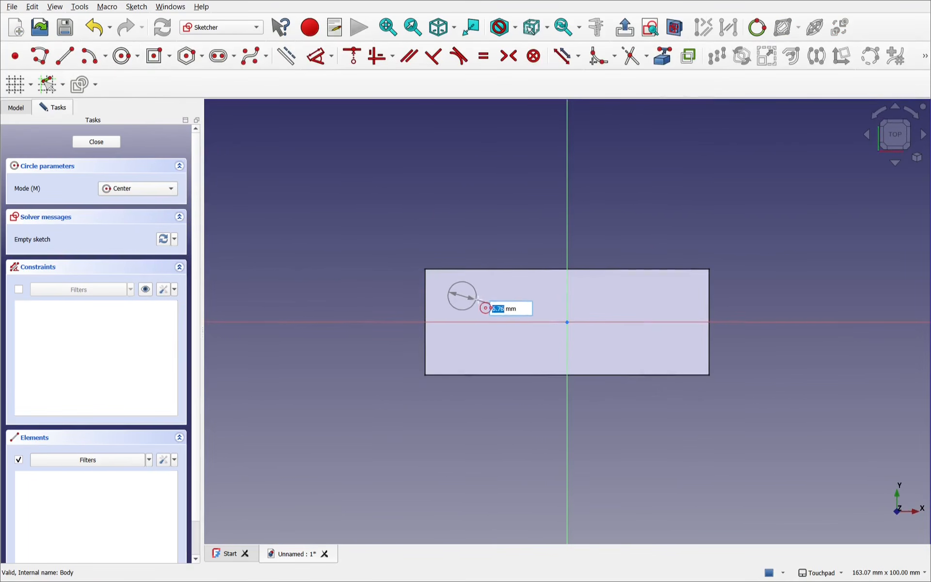
left_click(480, 297)
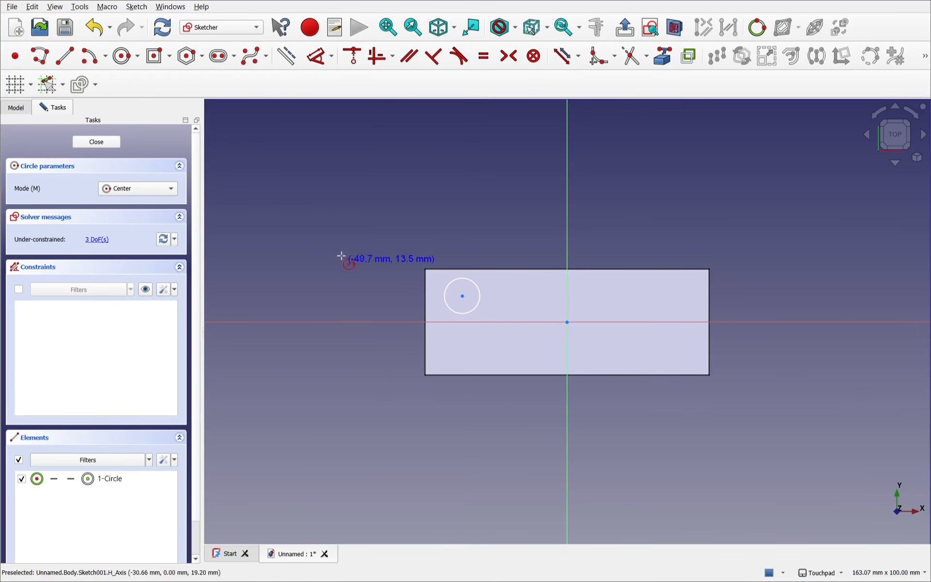
key("Escape")
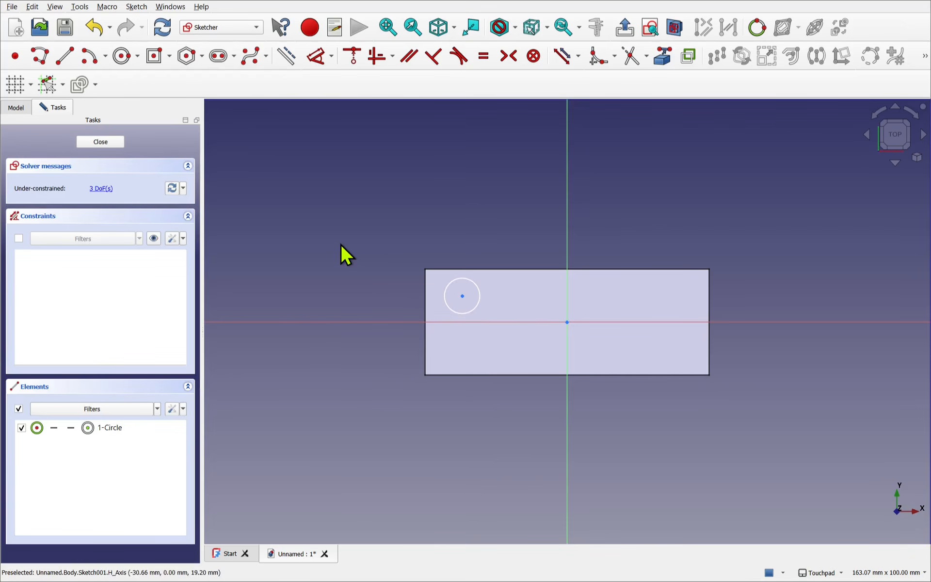
- Link the brick face's upper-left corner as external geometry and constrain the circle's centre 3.9 mm vertically from it
left_click(663, 58)
left_click(424, 270)
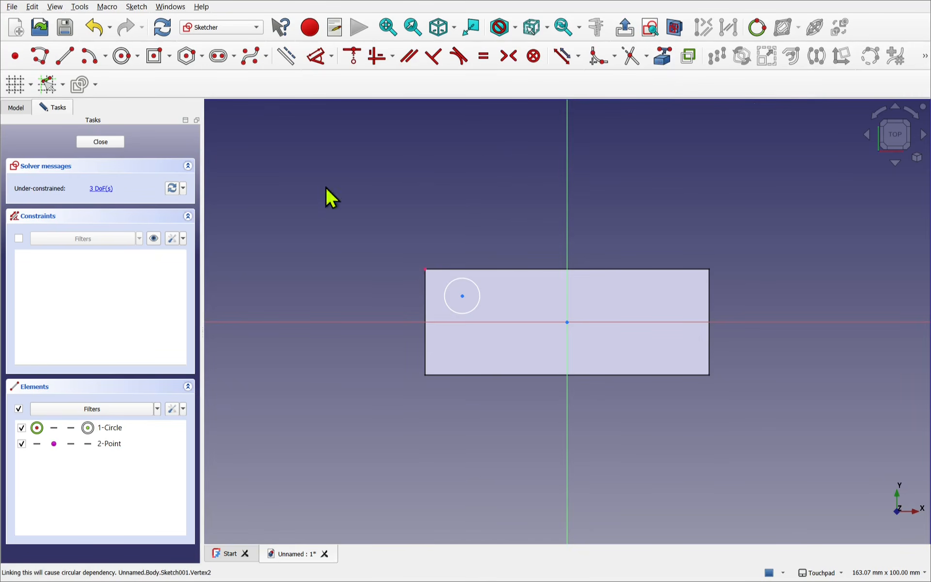
left_click(319, 61)
left_click(461, 295)
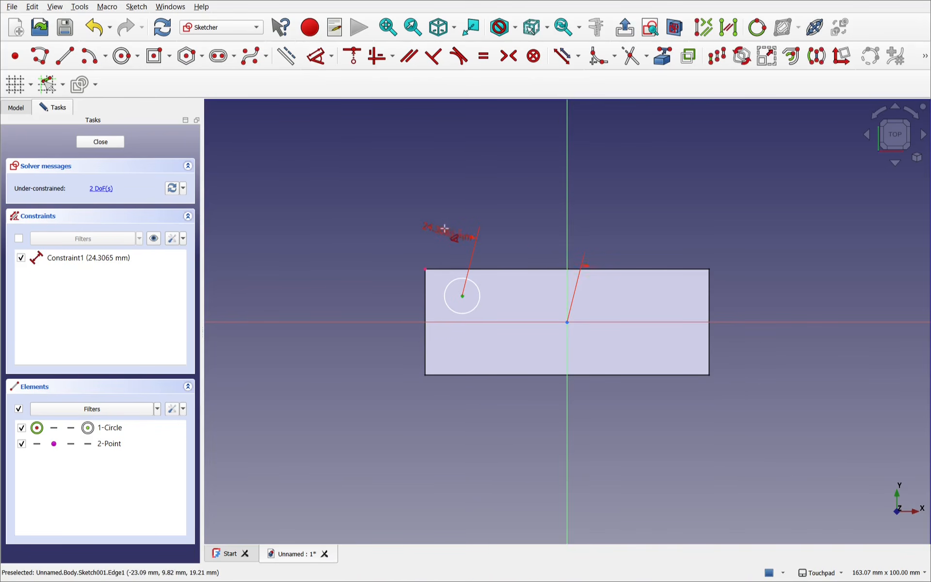
left_click(425, 270)
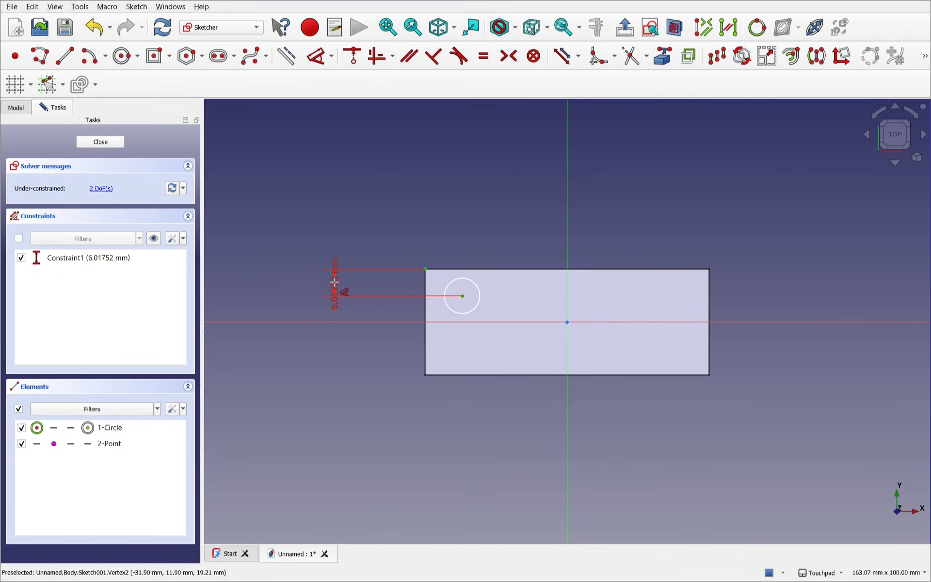
left_click(334, 282)
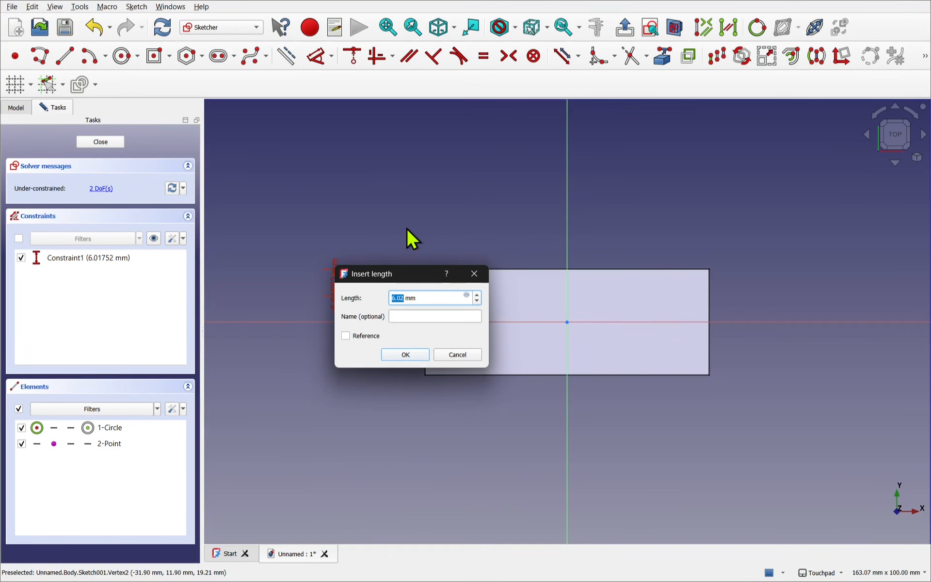
type("3.9")
left_click(406, 355)
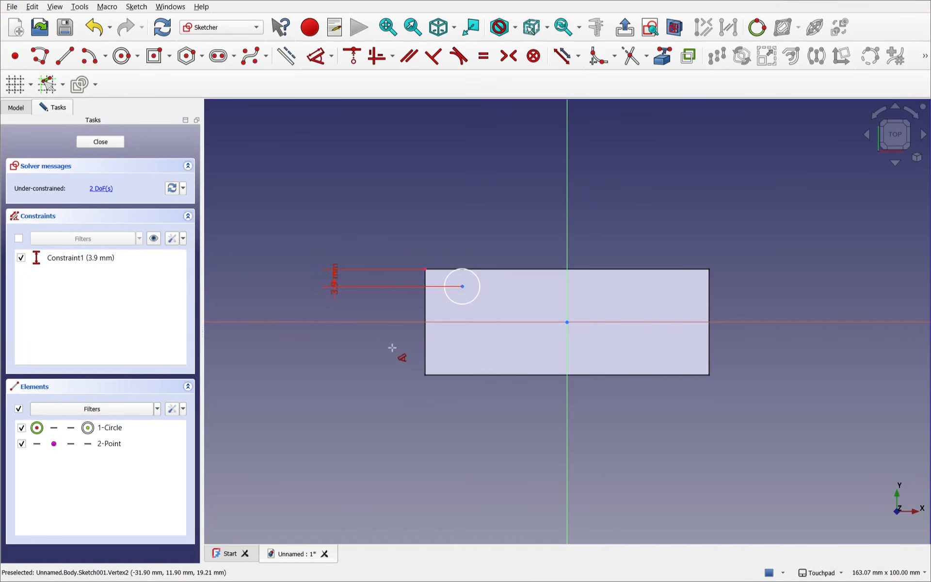
- Constrain the circle's centre 3.9 mm horizontally from the linked corner point
left_click(462, 286)
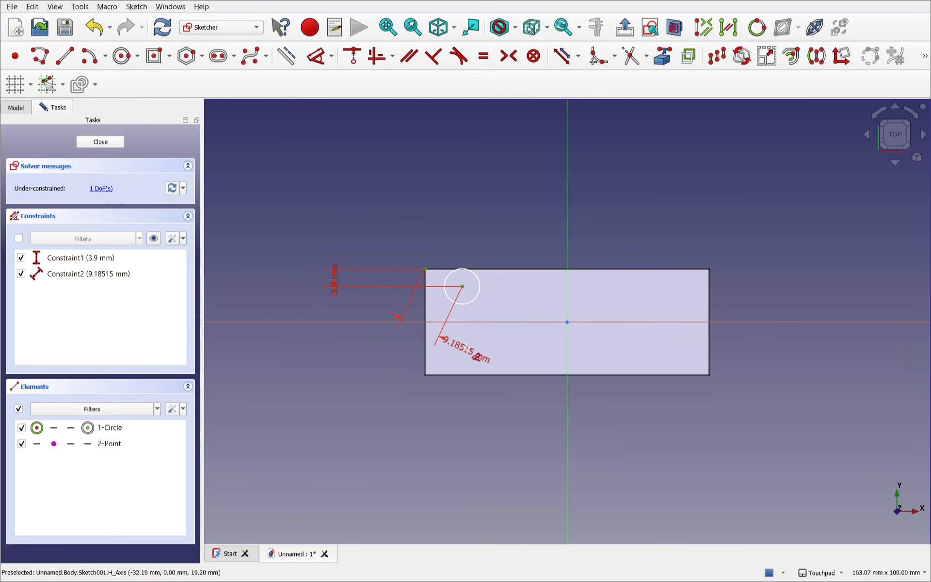
left_click(447, 357)
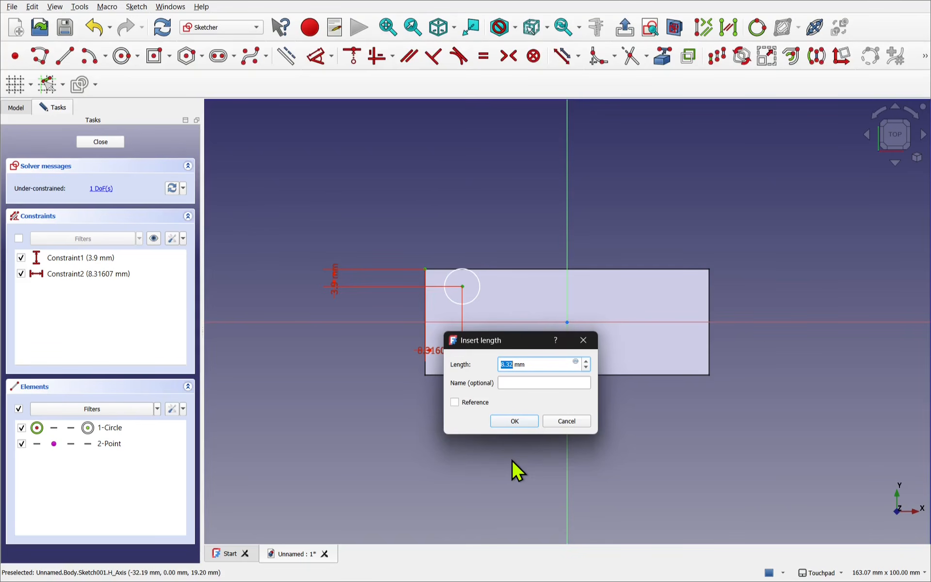
type("3.9")
key("Return")
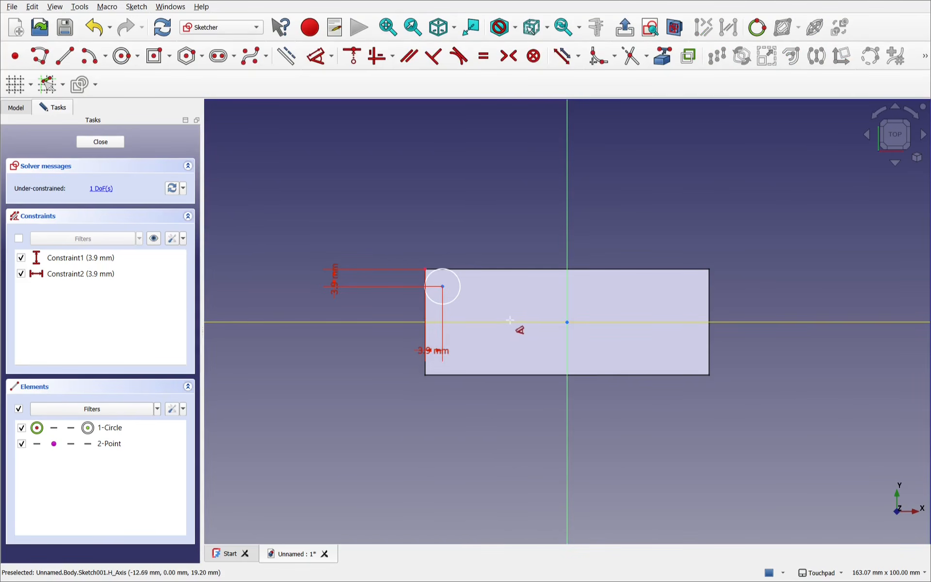
- Dimension the circle with a diameter of 4.8 mm and leave the Dimension tool
left_click(455, 298)
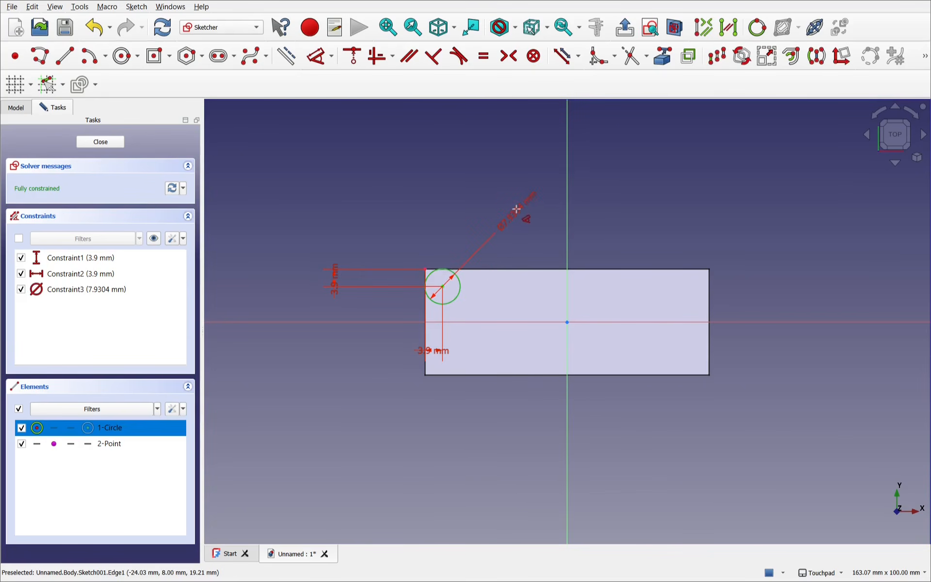
left_click(517, 223)
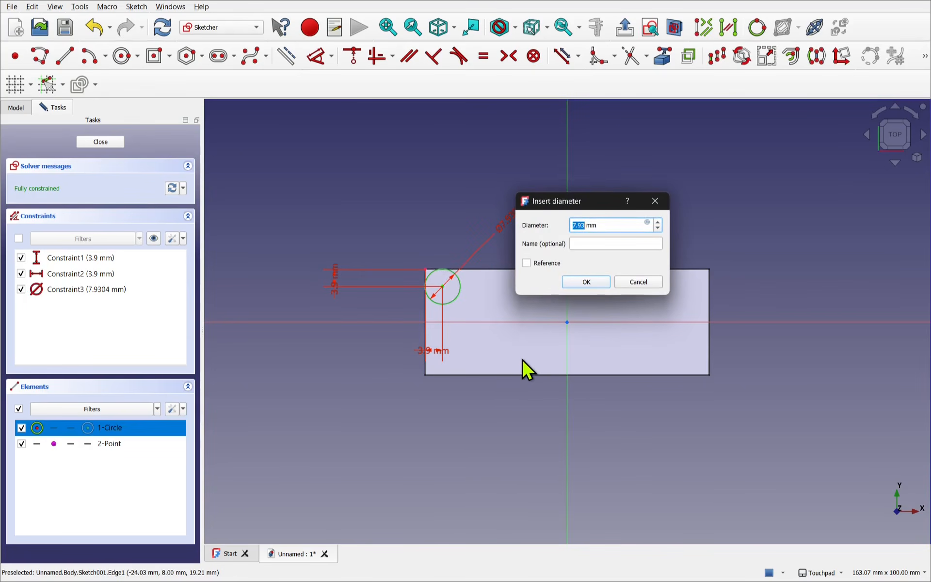
key("BackSpace")
type("4.8")
key("Return")
scroll(427, 265, "up", 5)
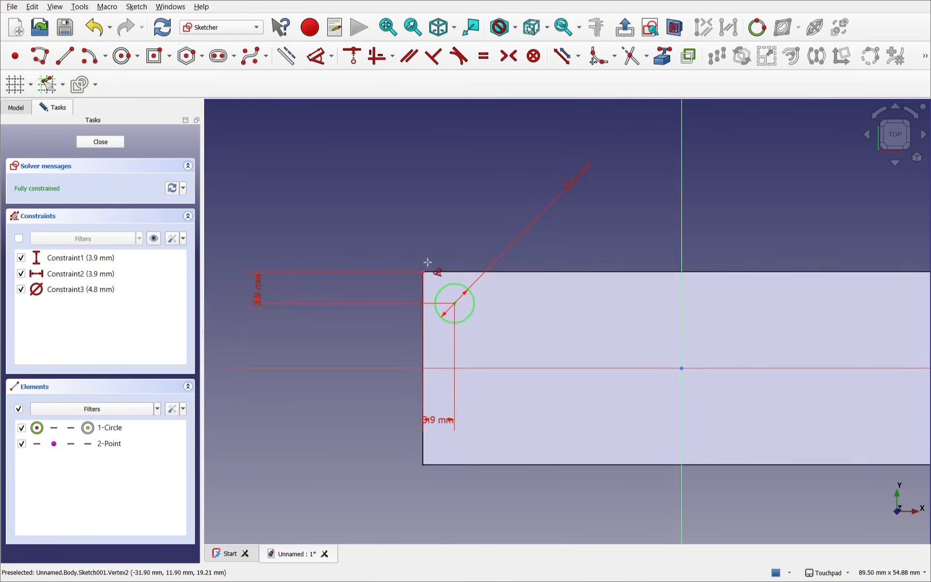
scroll(428, 262, "down", 1)
key("Escape")
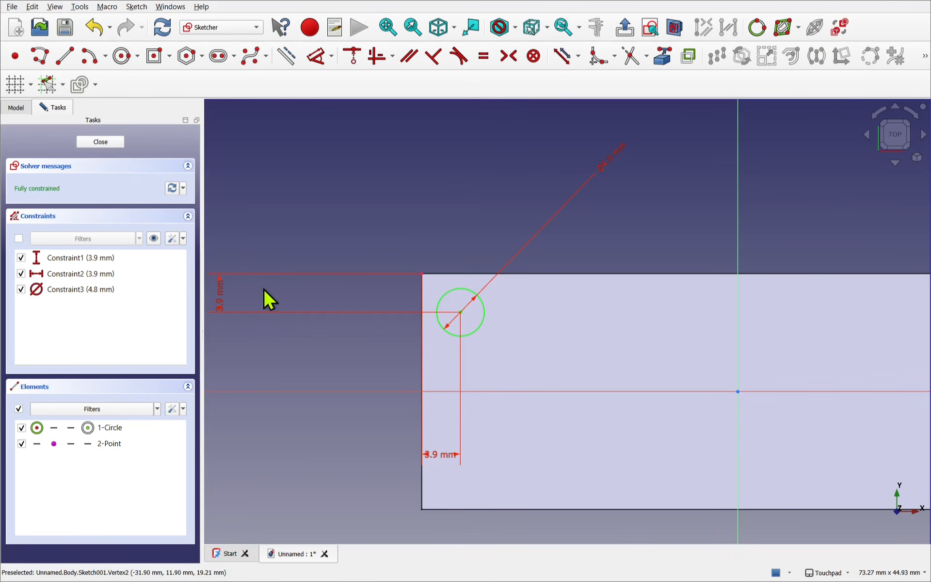
- Rearrange the two 3.9 mm distance labels and the diameter label clear of the geometry around the circle, and close the sketch
left_click_drag(218, 312, 372, 218)
left_click_drag(602, 147, 531, 345)
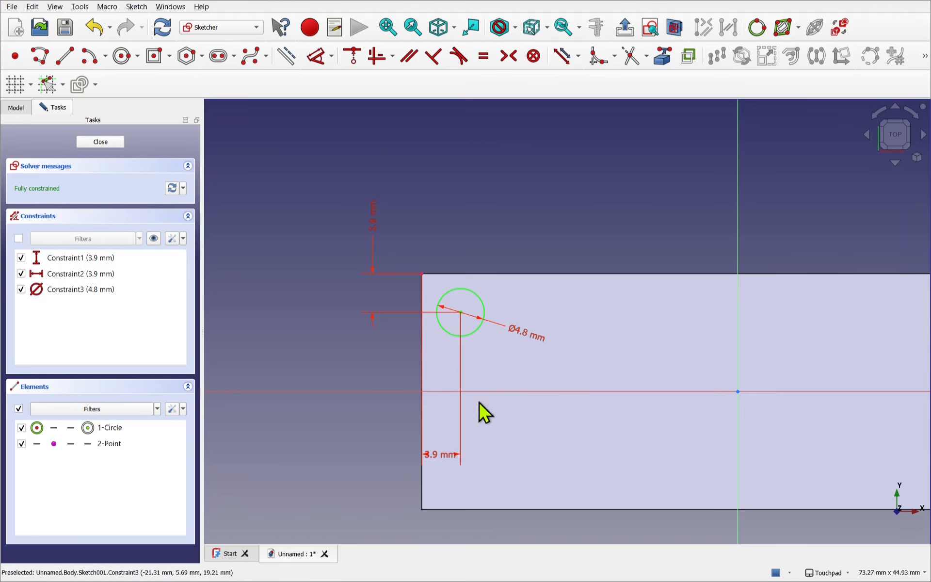
left_click_drag(444, 454, 357, 380)
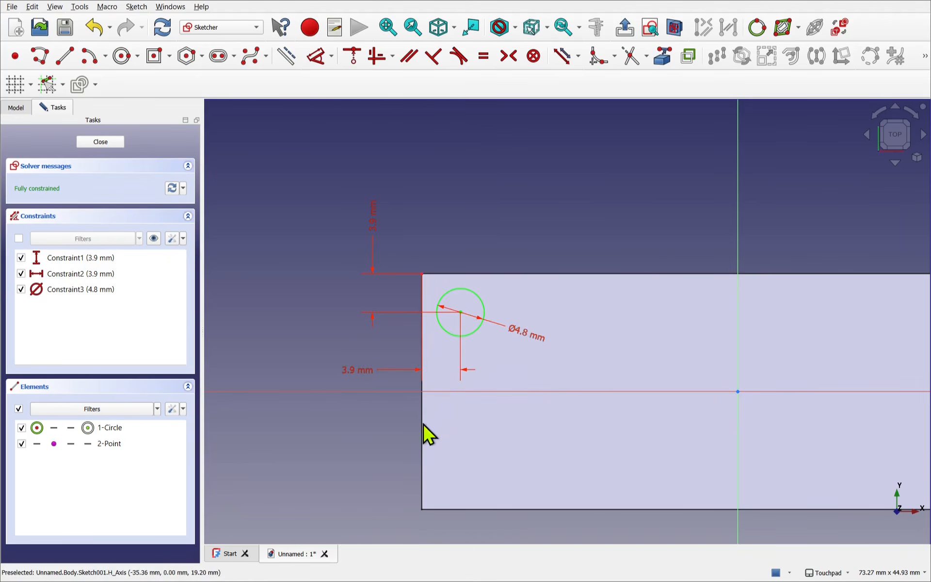
left_click(95, 142)
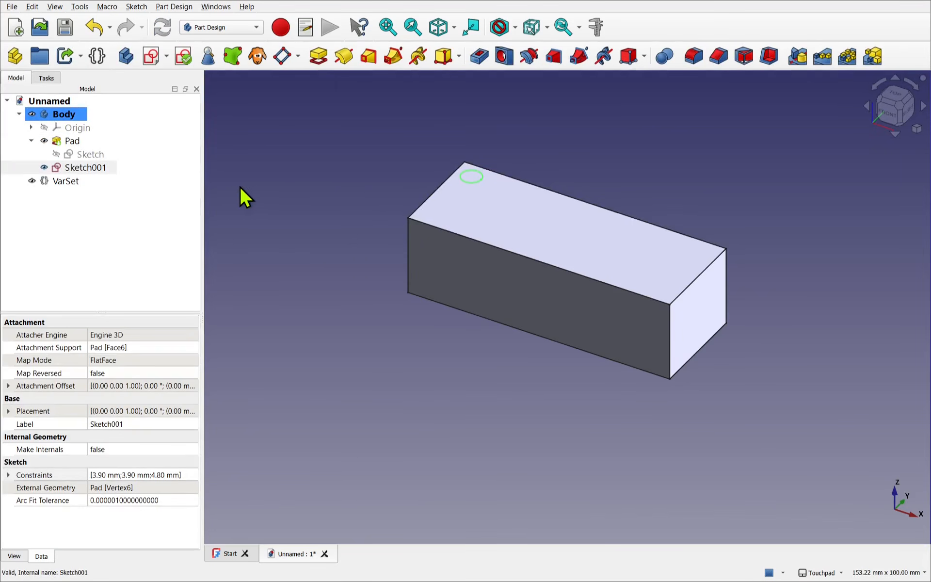
- Pad the circle sketch on the brick's top face by 1.8 mm
left_click(95, 168)
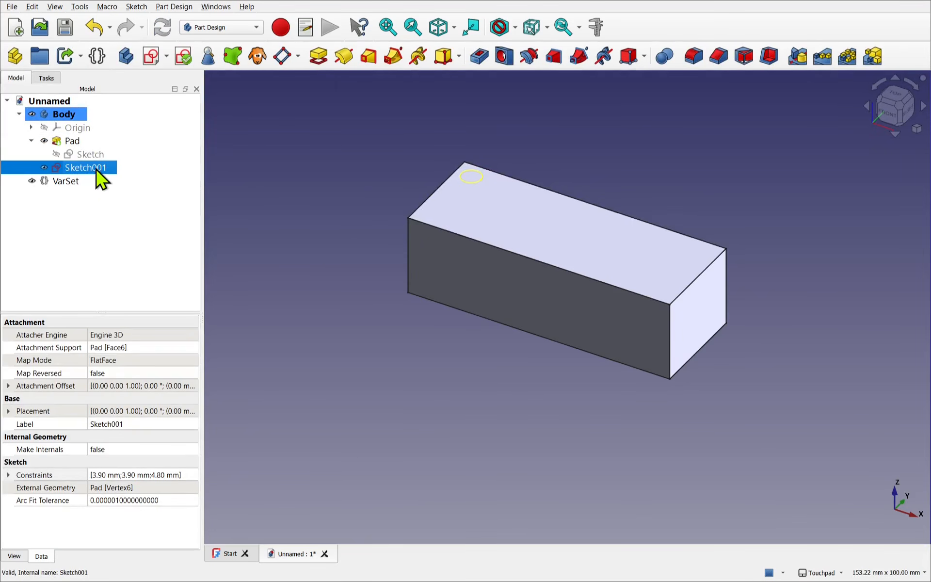
left_click(318, 56)
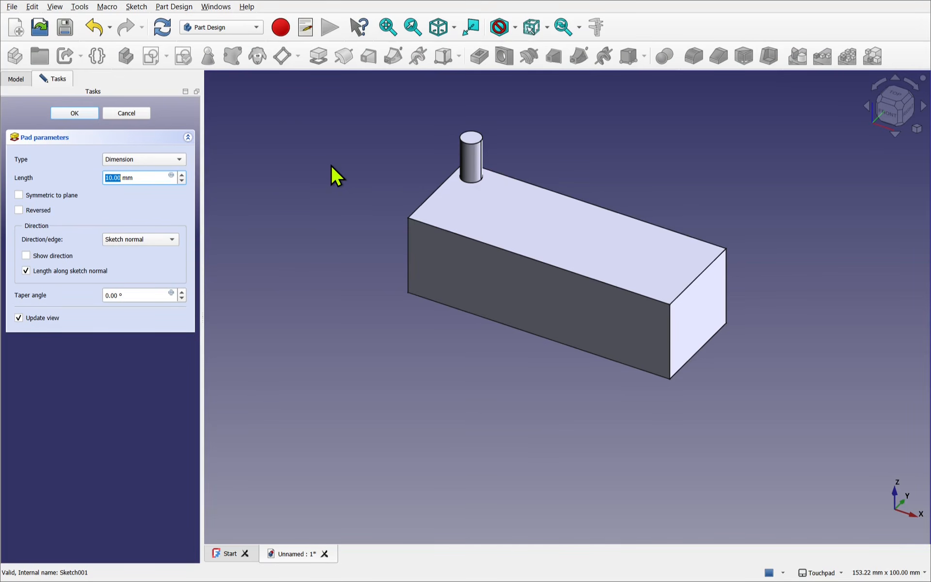
type("1.8")
key("Return")
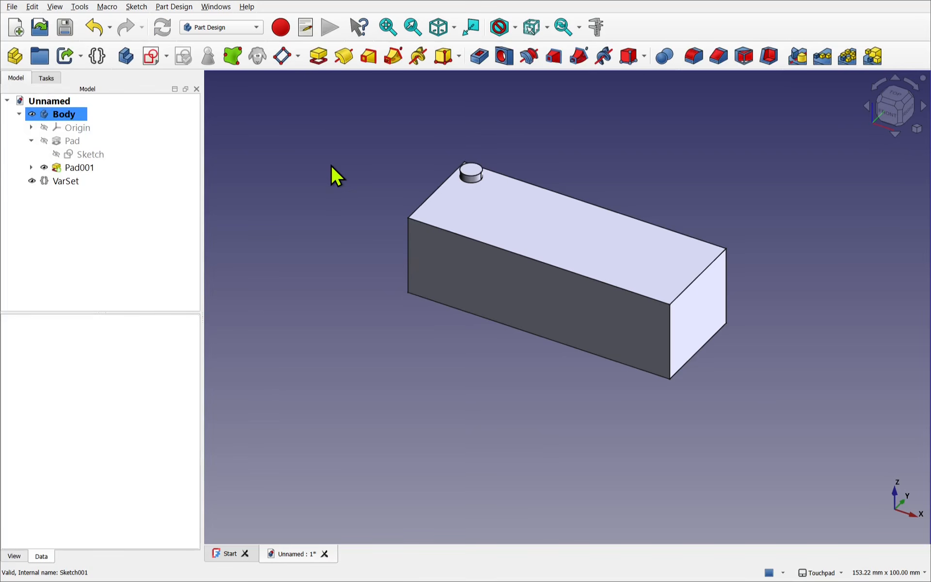
- Set the VarSet's Length Units to 4 and Width Units to 2
left_click(68, 182)
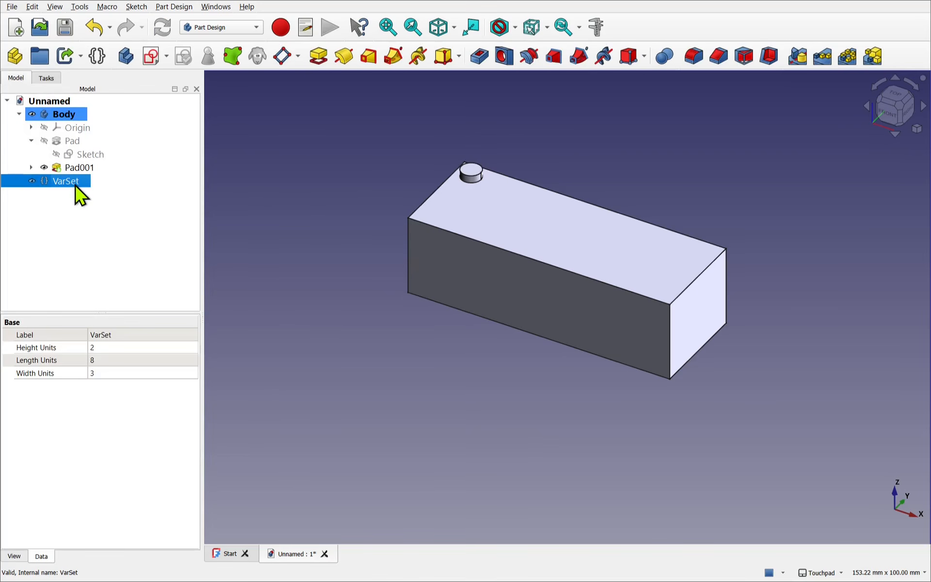
left_click(118, 360)
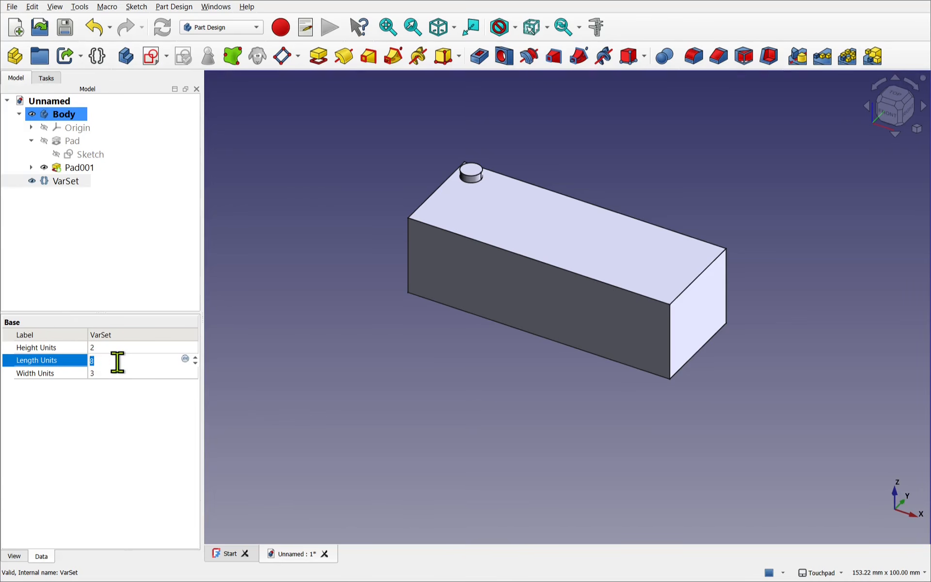
type("4")
left_click(116, 373)
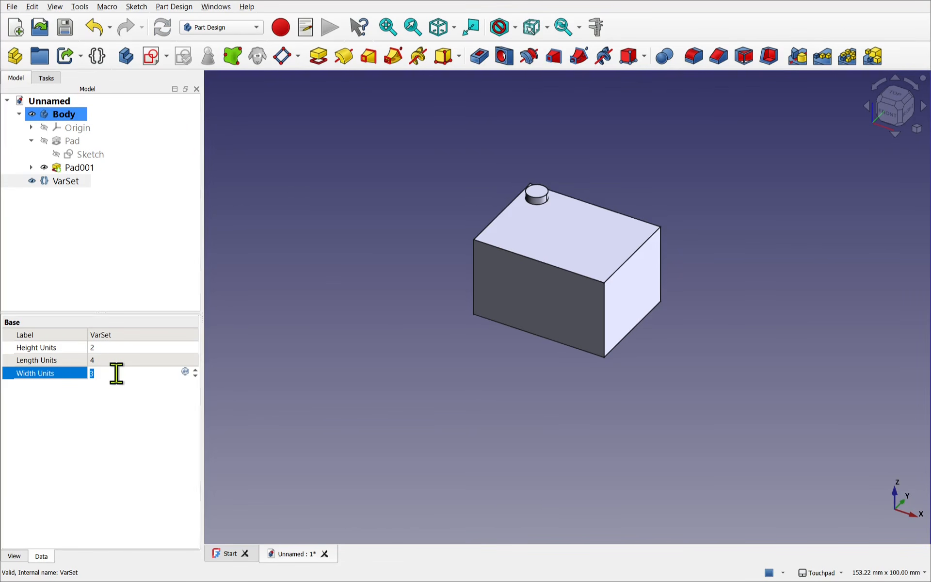
left_click(354, 270)
- Set the VarSet's Height Units to 1
scroll(536, 244, "up", 3)
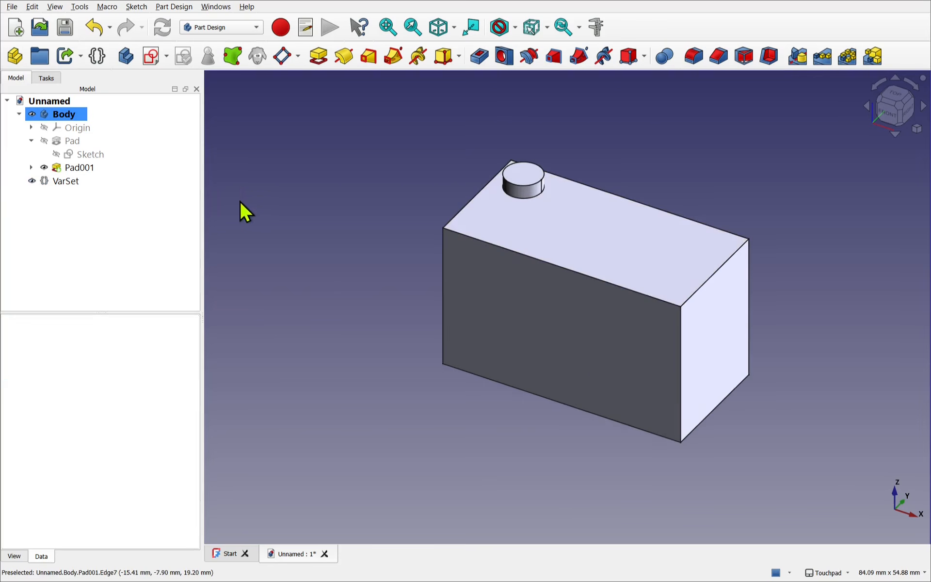
left_click(71, 185)
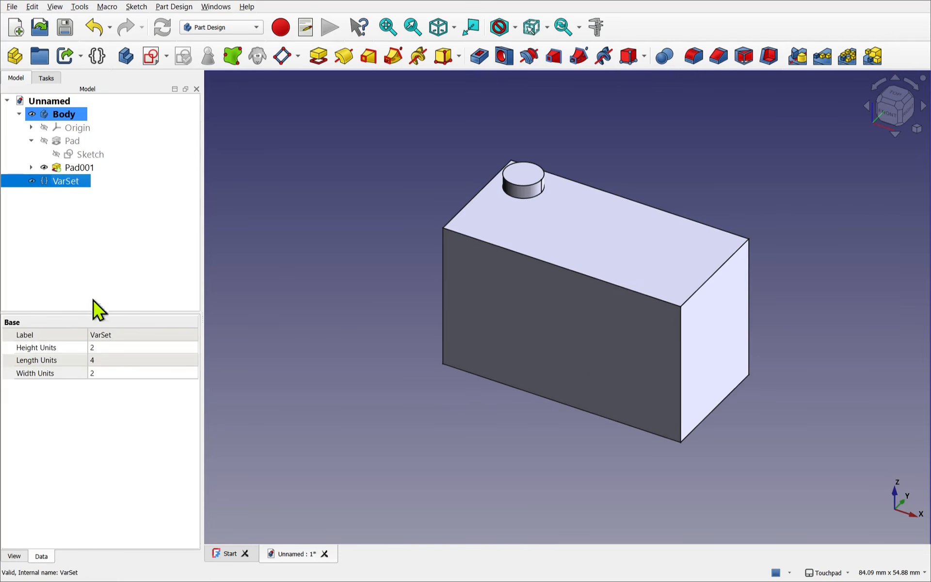
left_click(113, 347)
type("1")
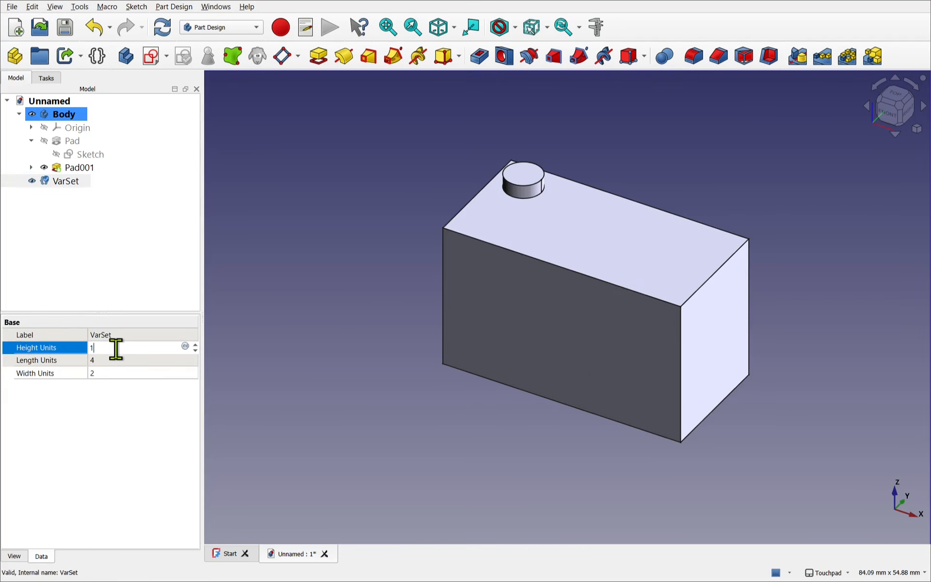
left_click(374, 279)
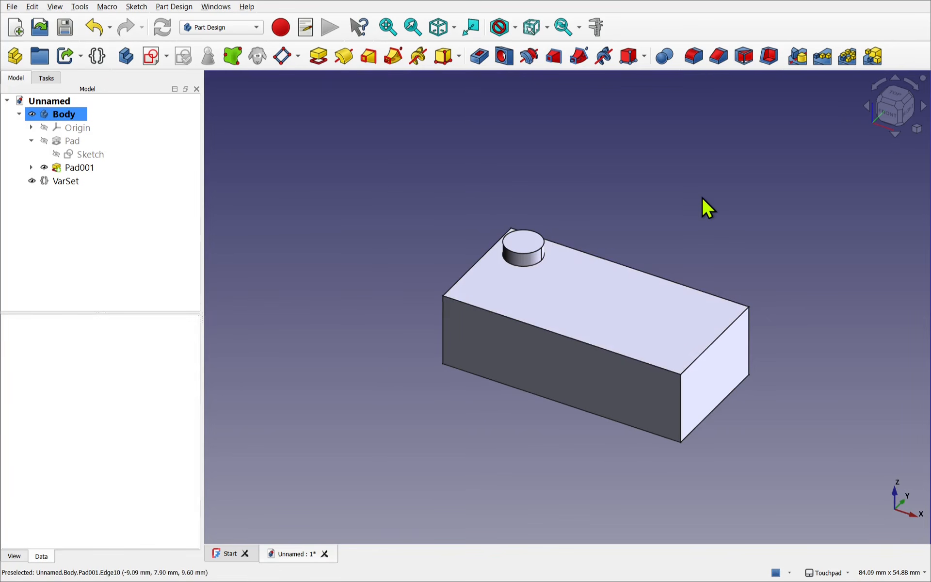
- Rename the stud's pad feature to StudPad
key("0")
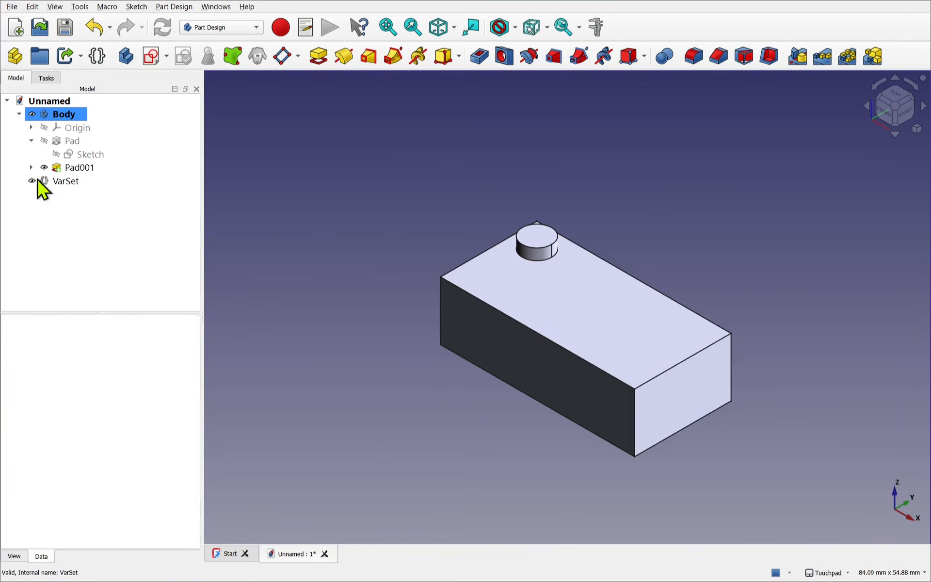
right_click(72, 168)
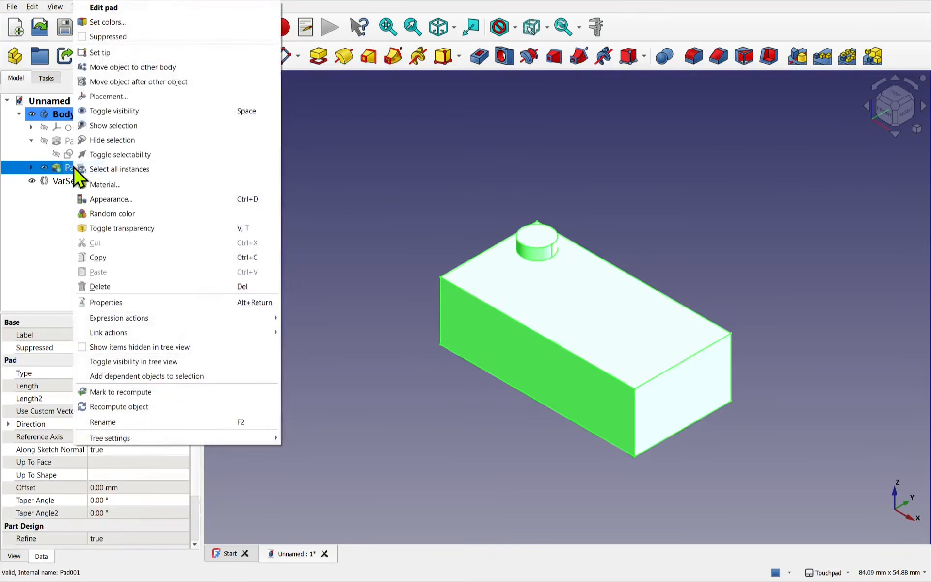
left_click(117, 418)
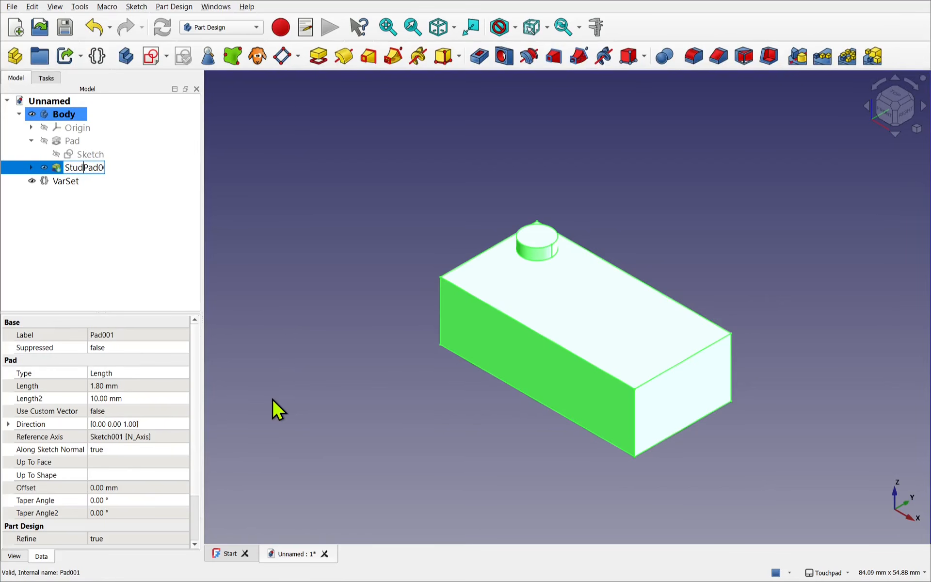
type("Stud")
key("End")
key("BackSpace")
key("BackSpace")
key("BackSpace")
key("Return")
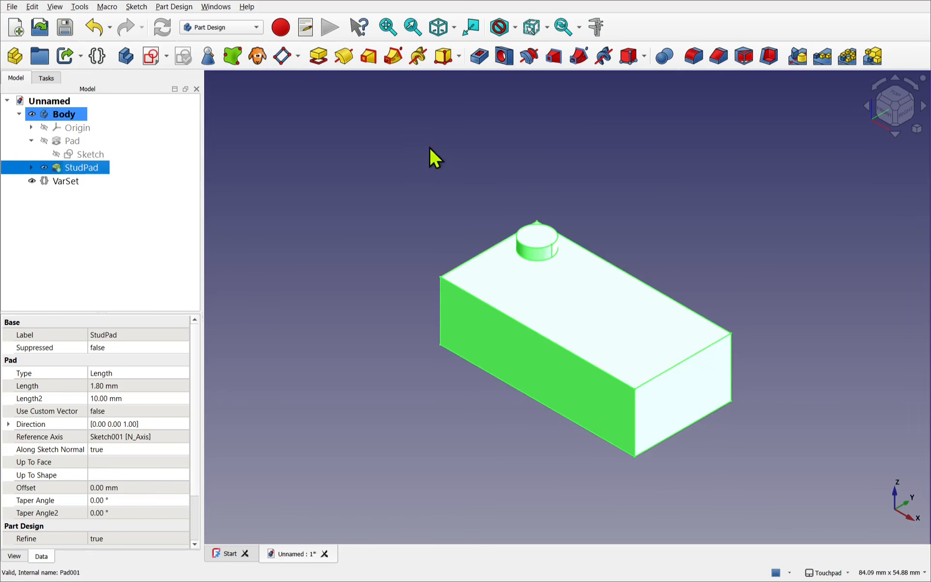
- Create a MultiTransform of StudPad and add a linear pattern to its transformations
left_click(873, 56)
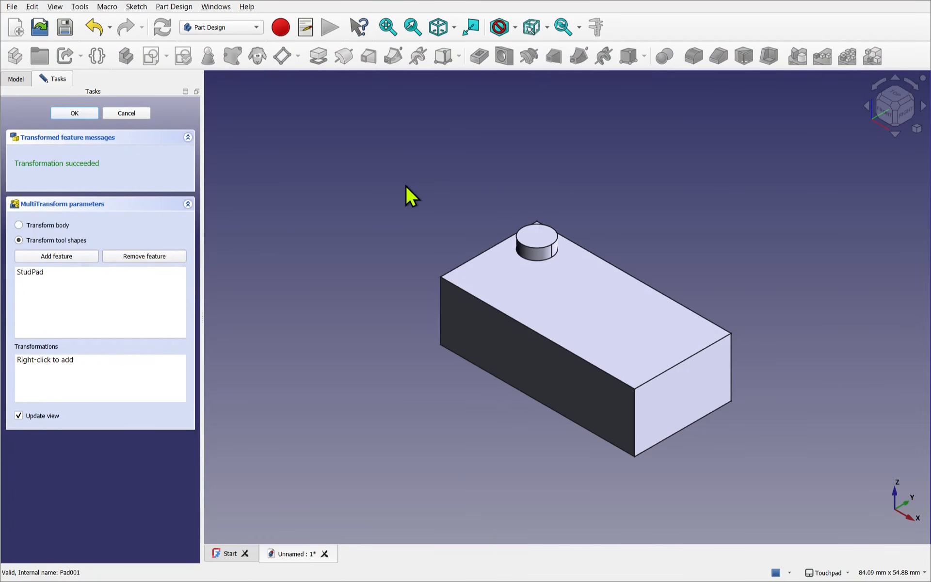
right_click(94, 383)
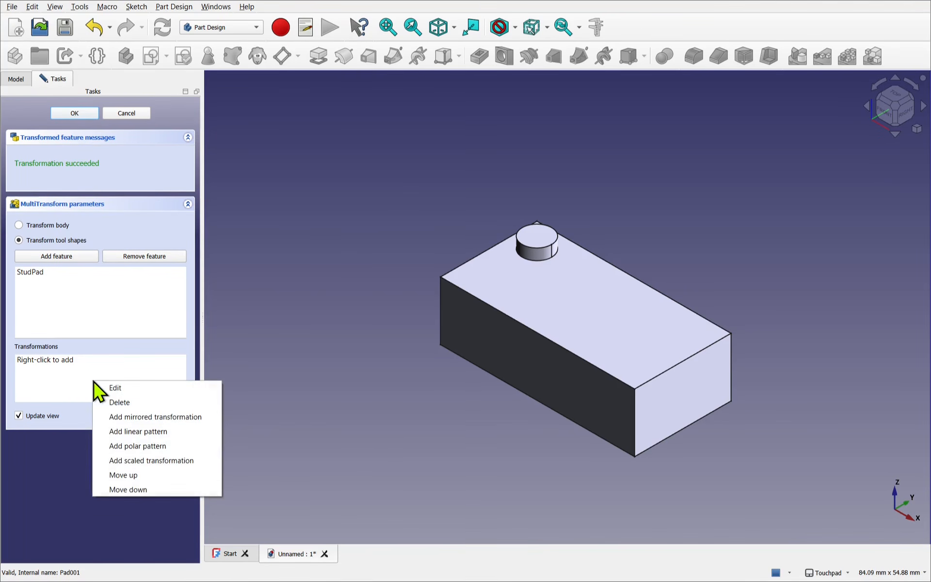
left_click(157, 433)
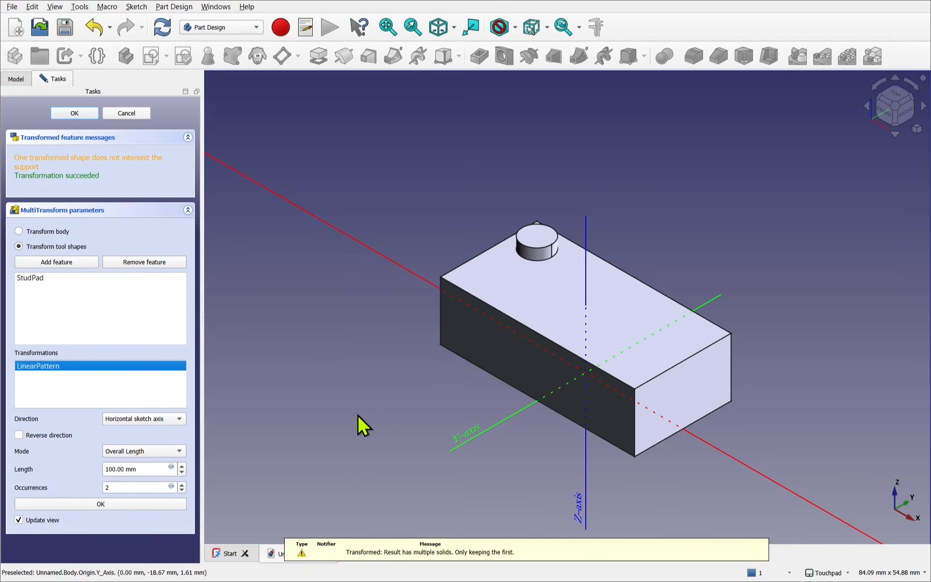
- Set the linear pattern to the Base X axis in Offset mode with an 8 mm offset and 4 occurrences
left_click(153, 420)
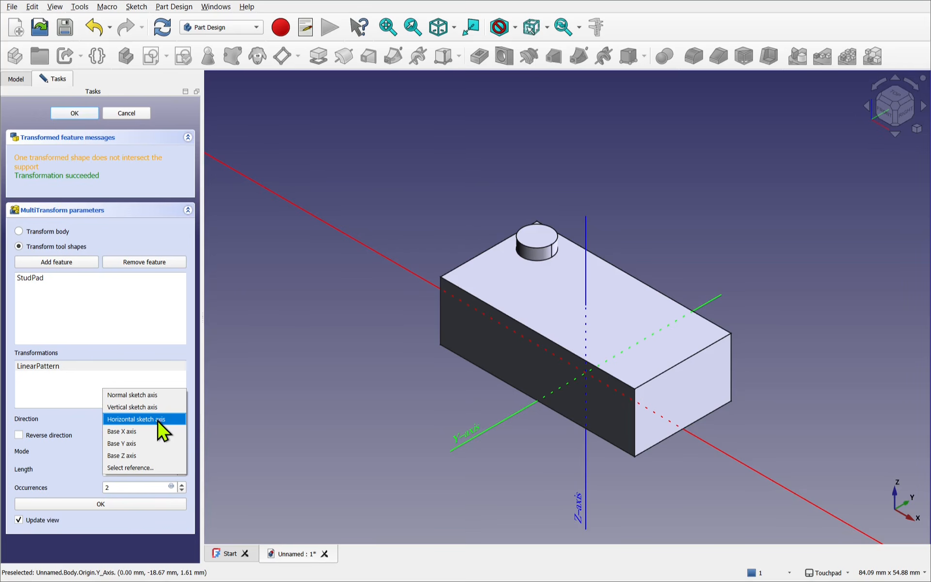
left_click(147, 433)
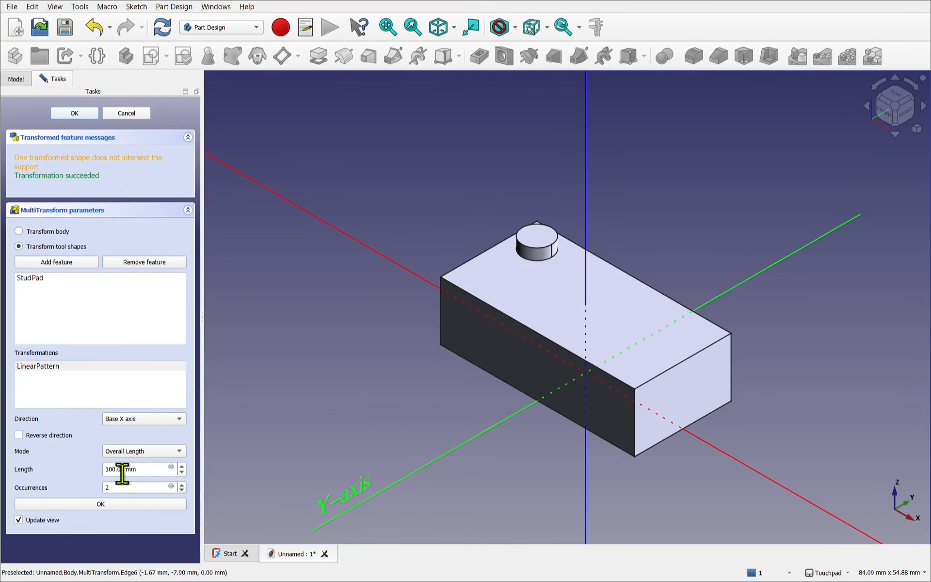
left_click(153, 452)
left_click(140, 463)
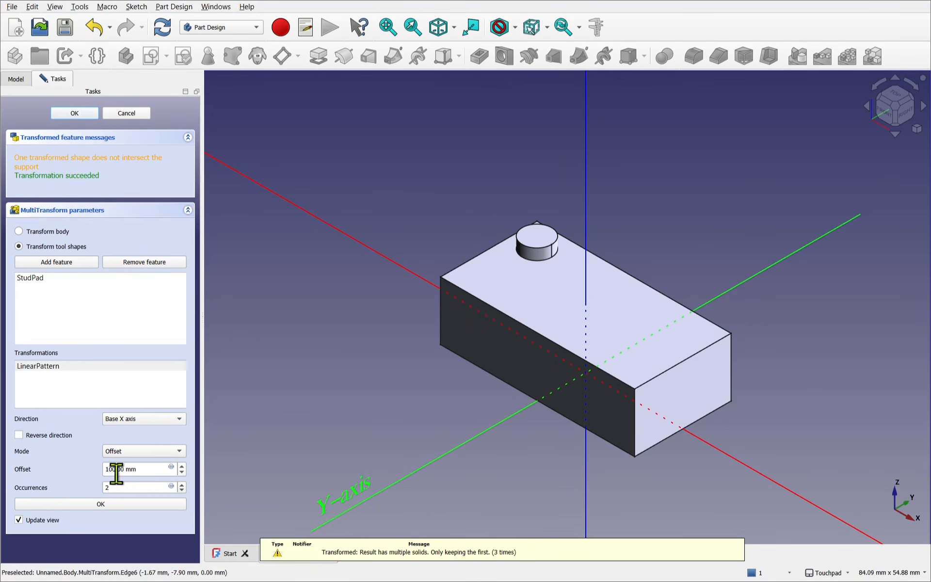
mouse_move(126, 469)
left_mouse_down()
mouse_move(100, 469)
mouse_move(108, 469)
left_mouse_up()
type("8")
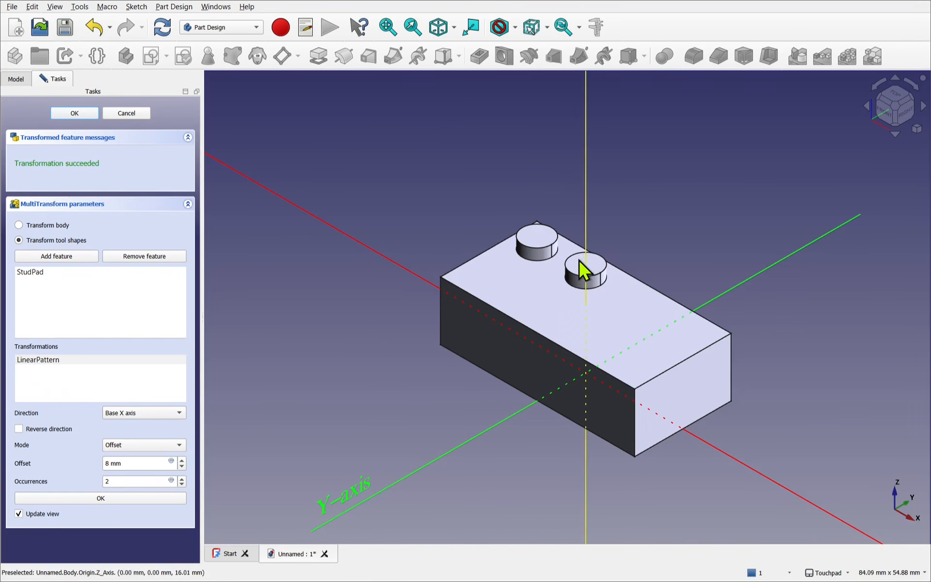
left_click(182, 479)
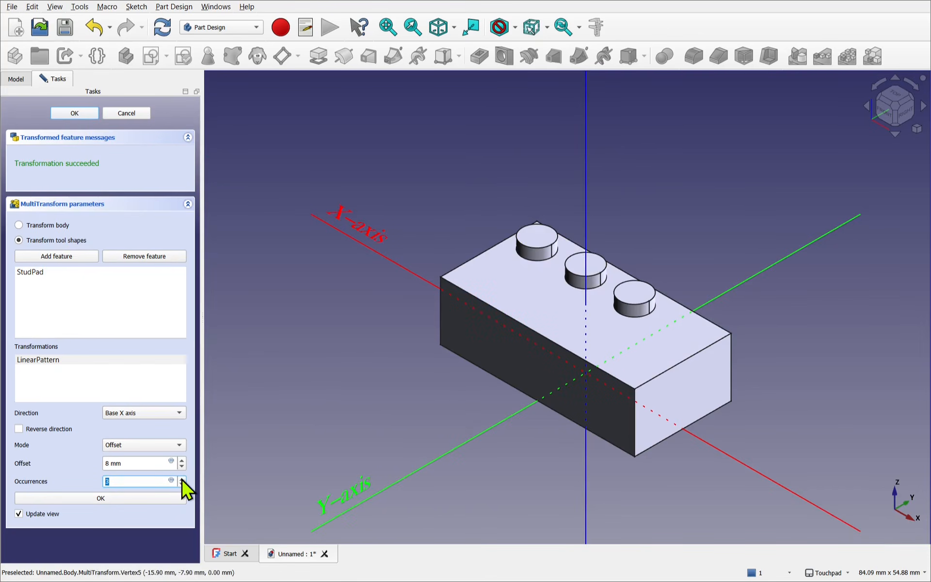
left_click(183, 479)
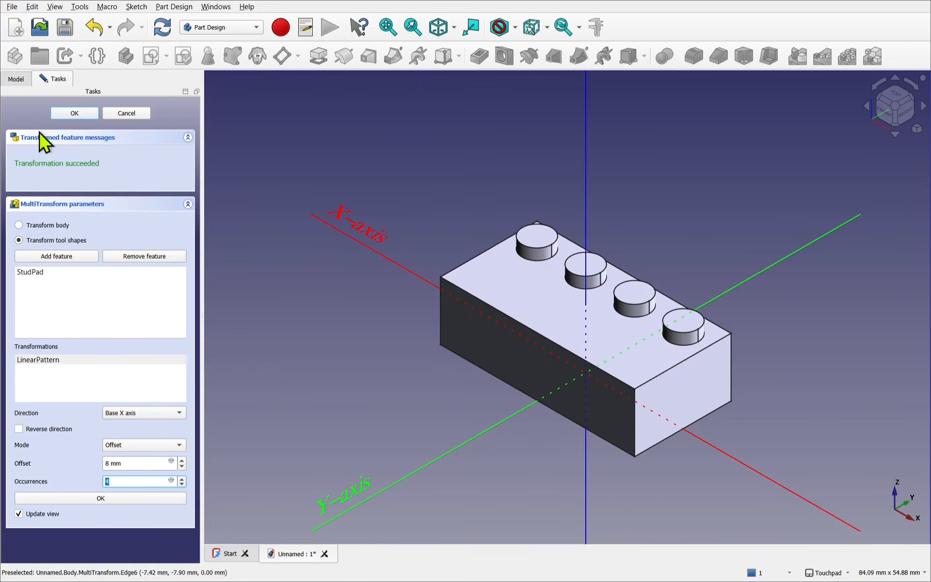
- Bind the linear pattern's occurrences to the expression VarSet.LengthUnits and accept the pattern's settings
left_click(12, 82)
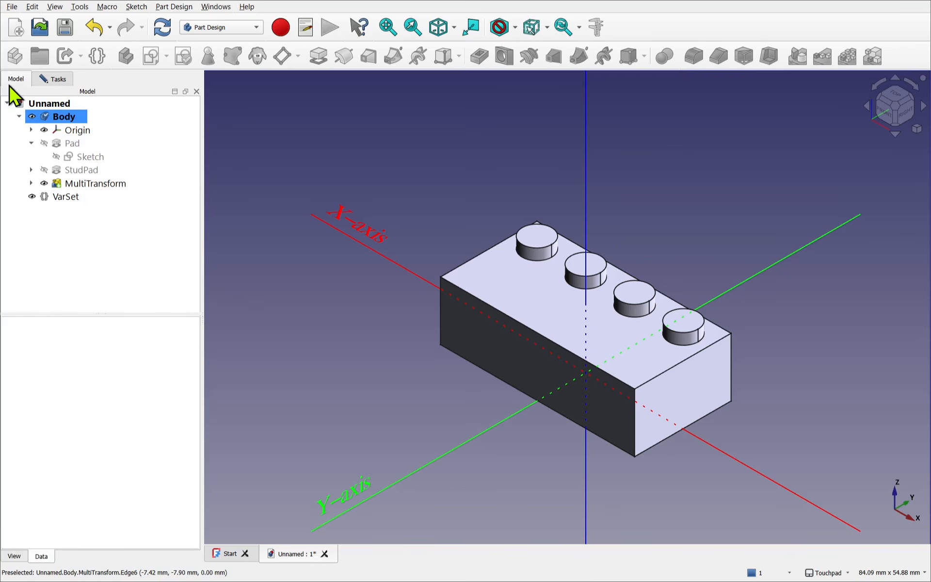
left_click(58, 196)
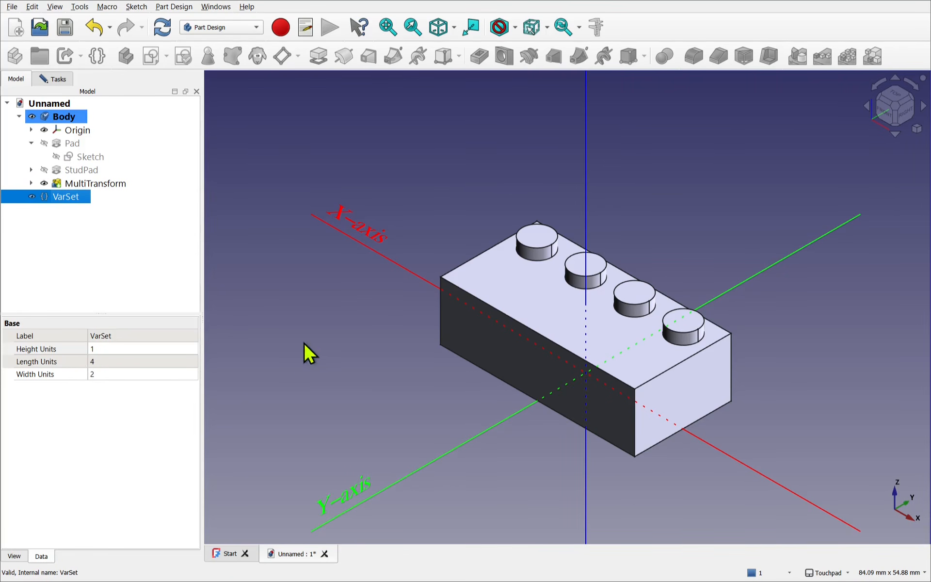
left_click(59, 81)
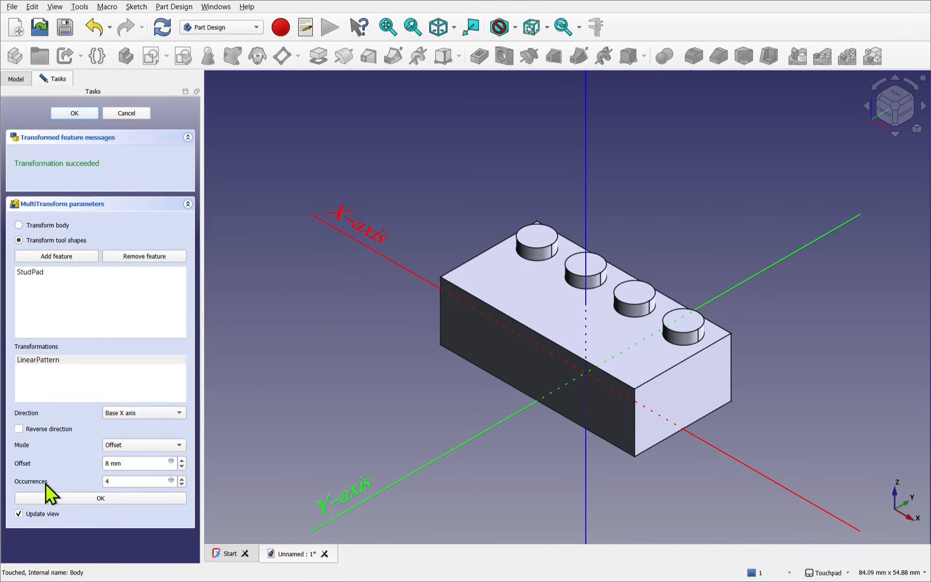
left_click(171, 481)
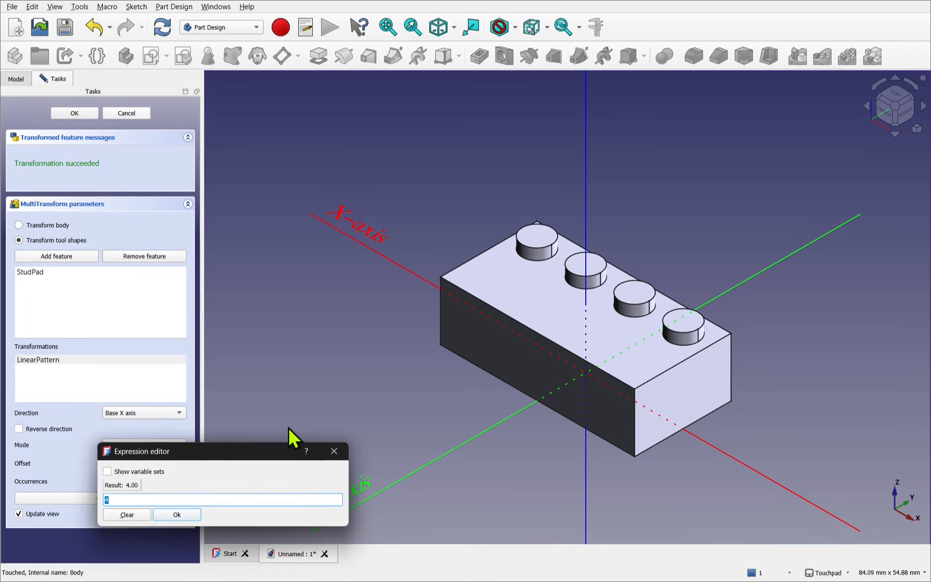
type("var")
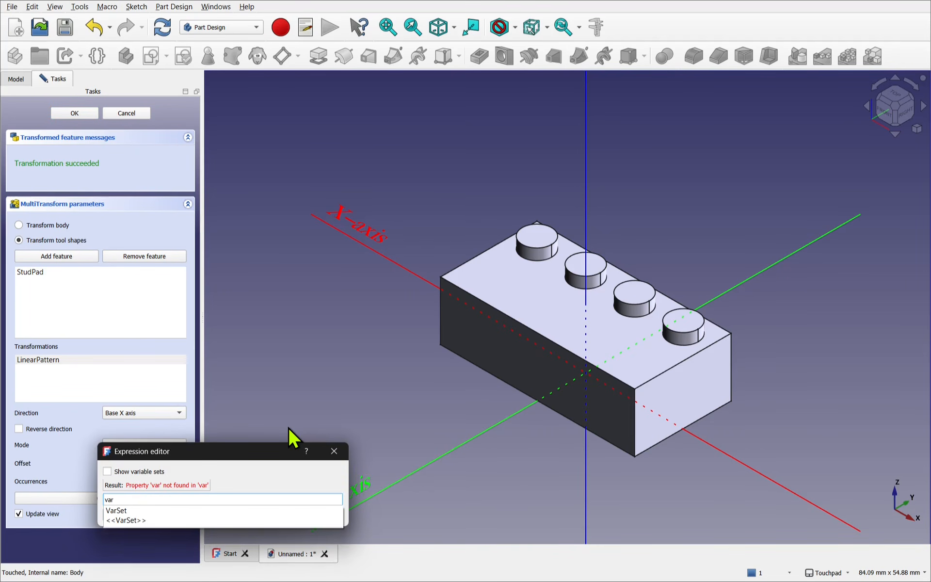
key("Down")
type("Len")
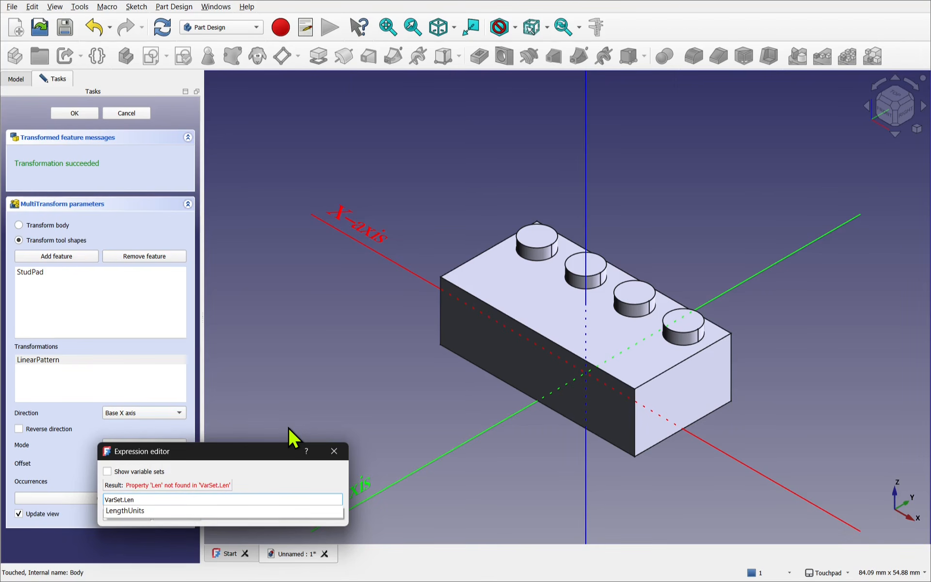
key("Down")
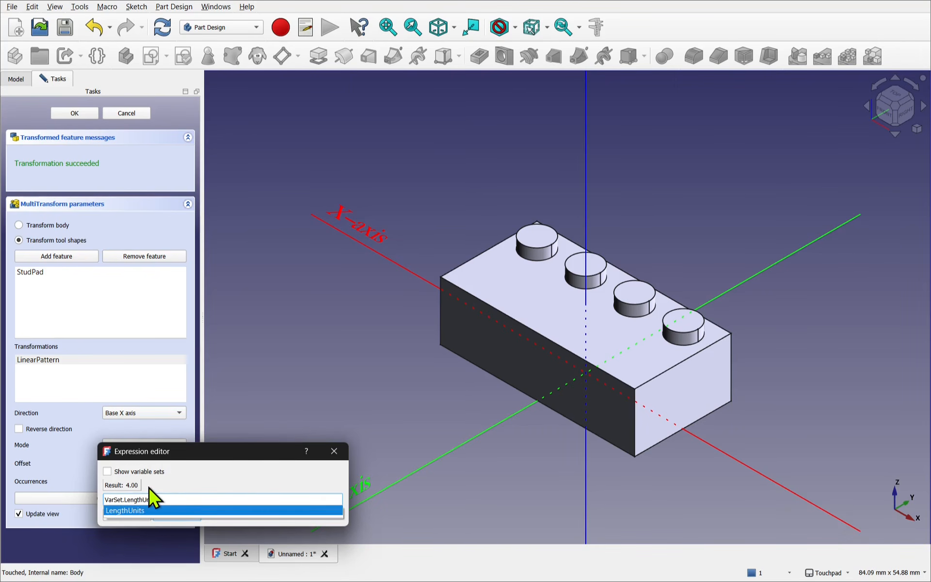
key("Return")
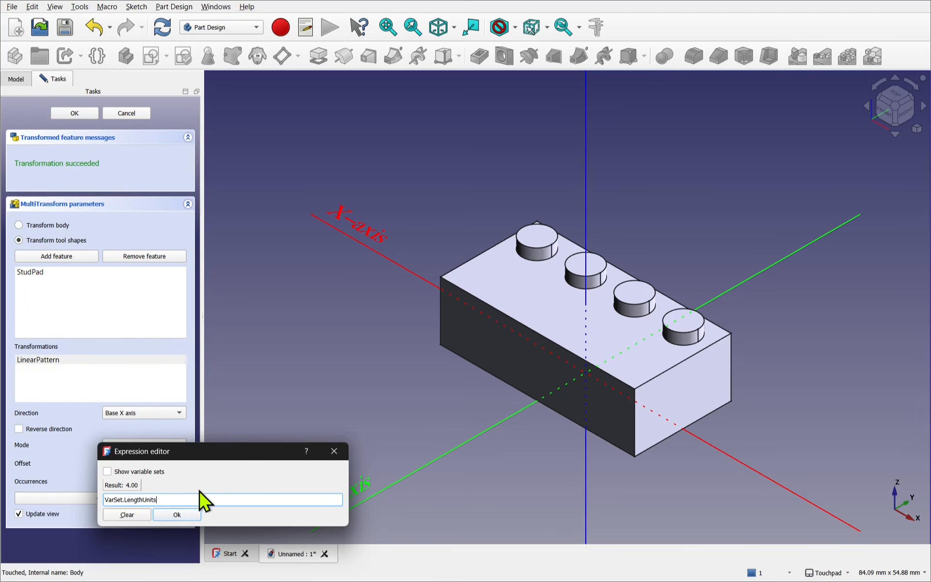
key("Return")
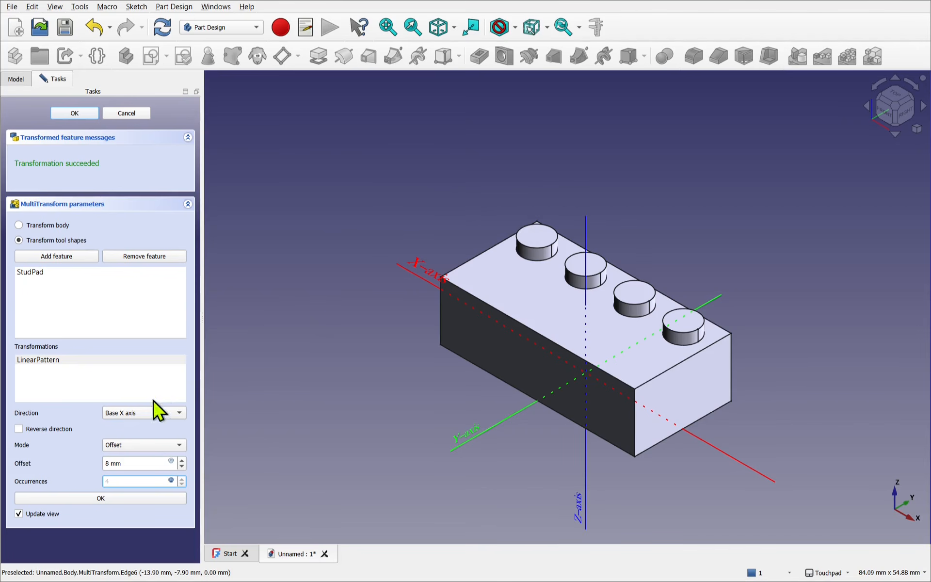
left_click(100, 498)
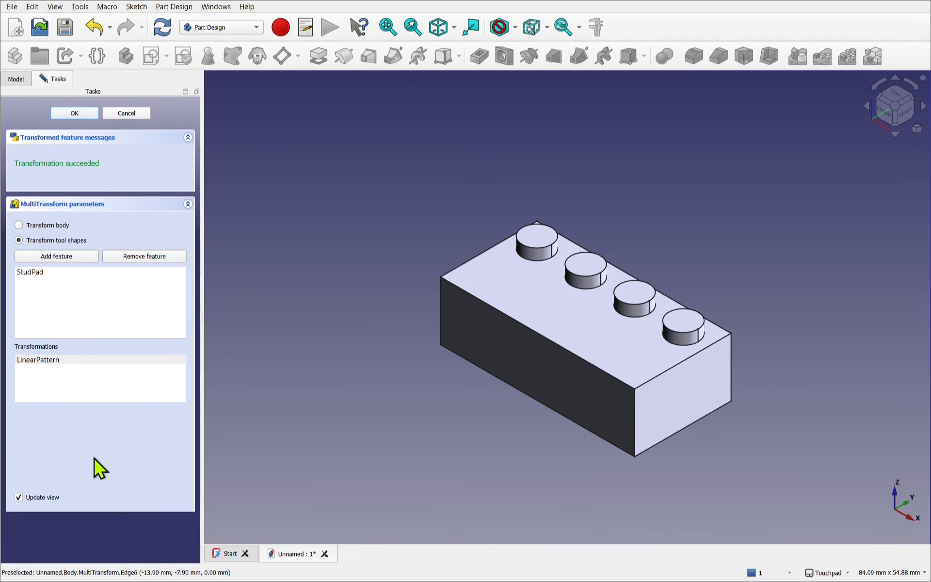
- Add a second linear pattern to the MultiTransform and set its direction to the Base Y axis
right_click(60, 377)
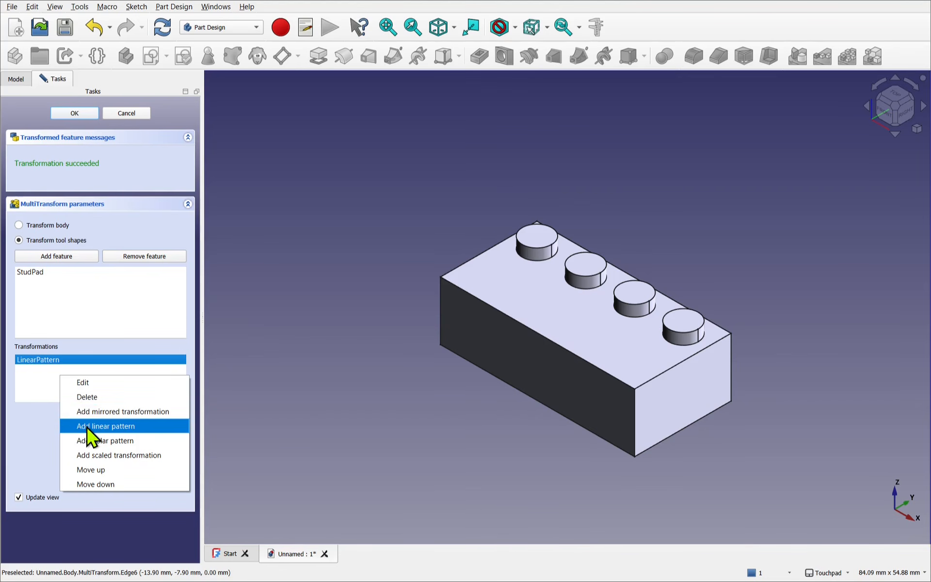
left_click(105, 425)
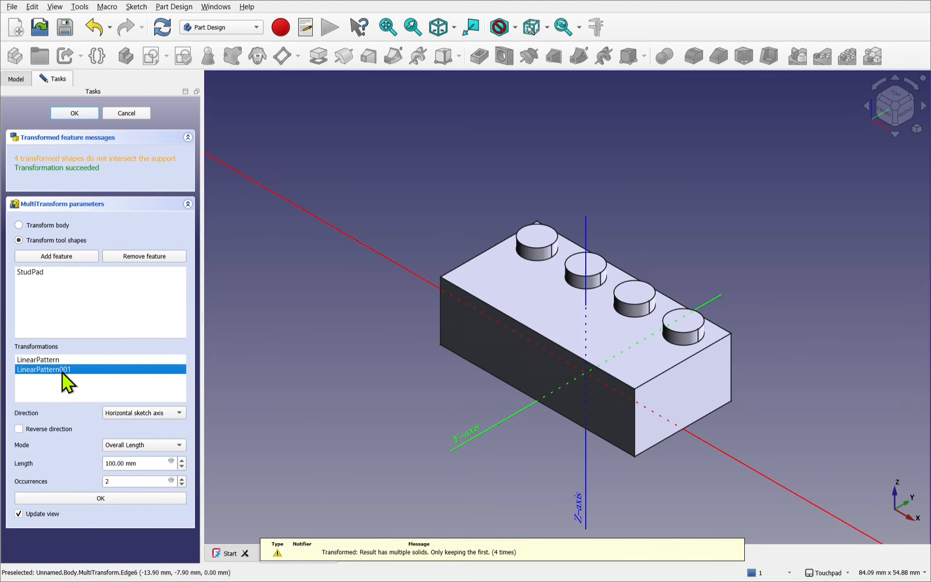
left_click(145, 413)
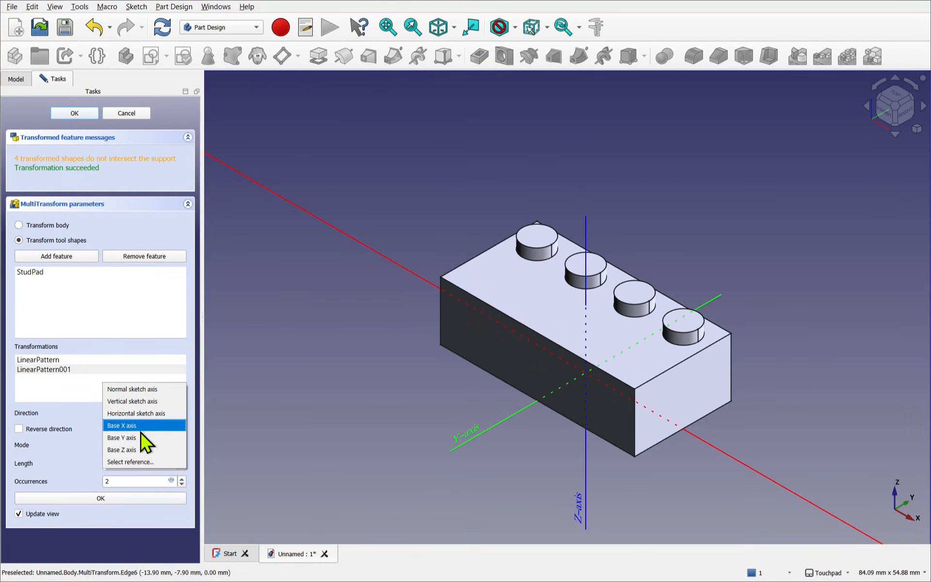
left_click(141, 438)
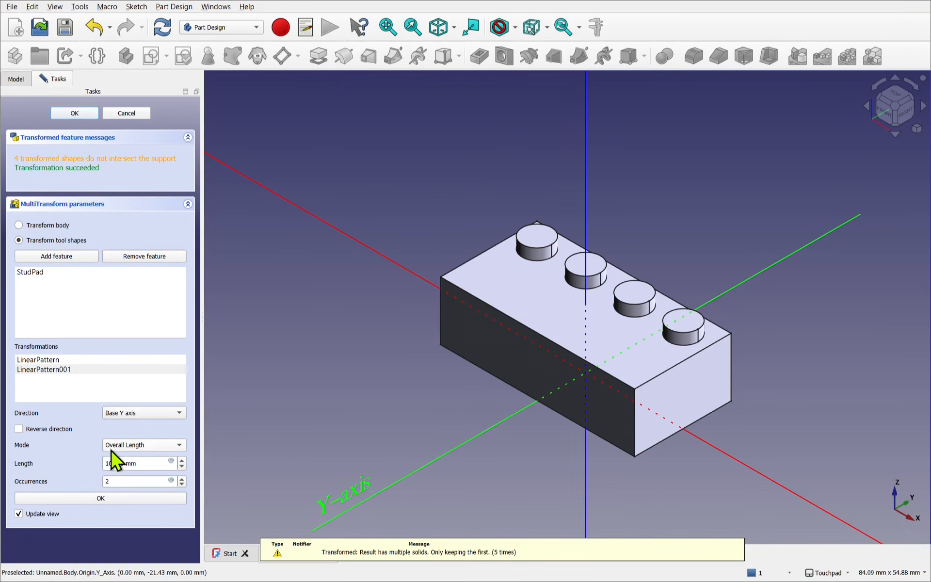
- Set the second linear pattern to Offset mode with an 8 mm offset and reverse its direction
left_click(136, 447)
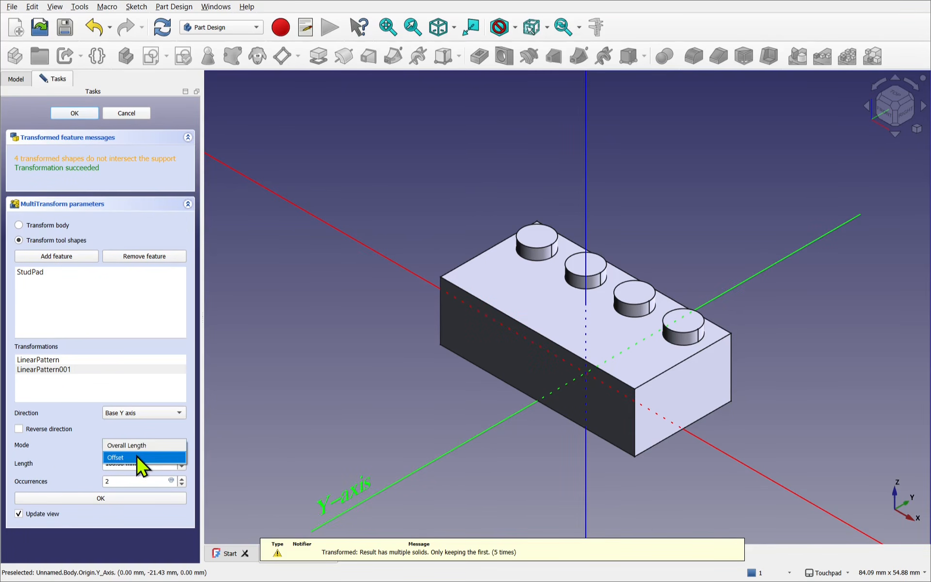
left_click(137, 457)
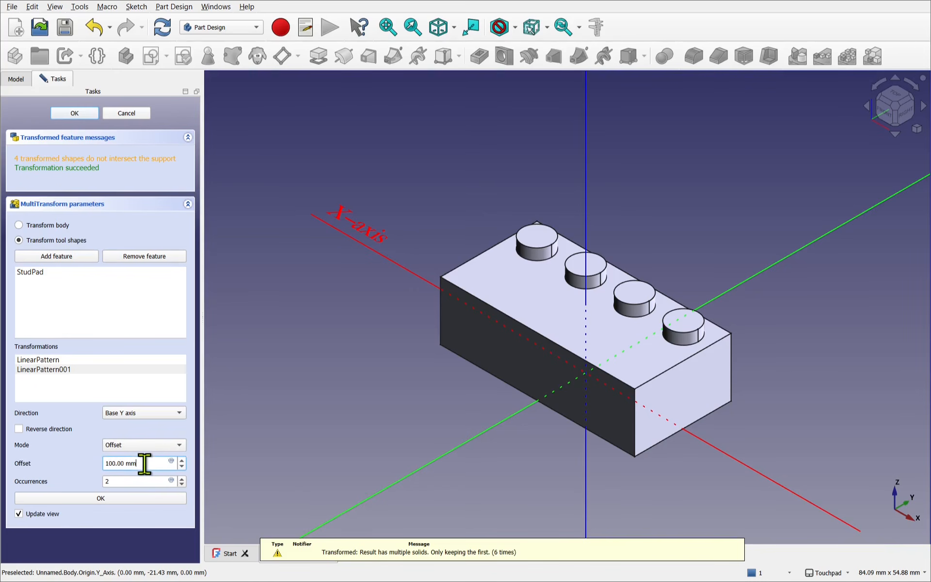
left_click_drag(125, 463, 87, 457)
type("8")
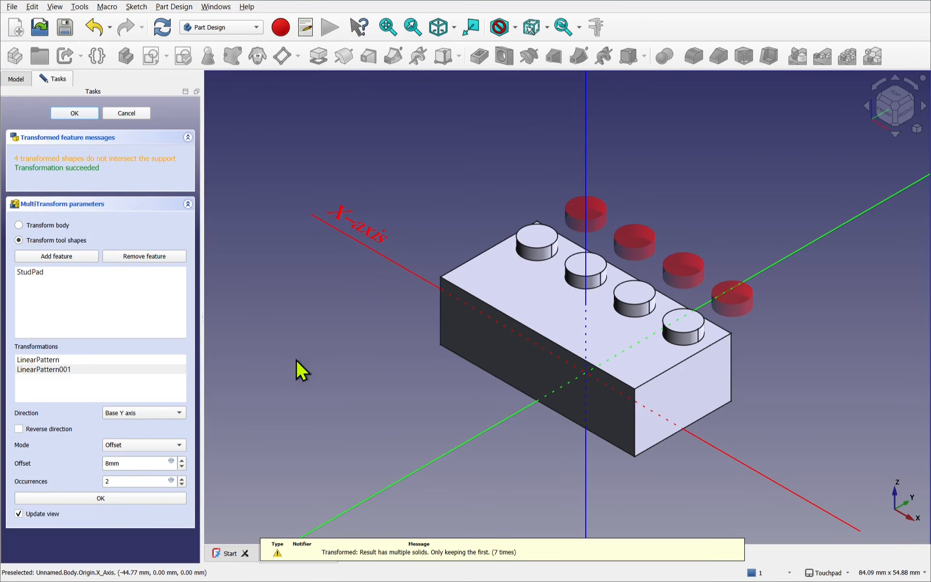
left_click(34, 430)
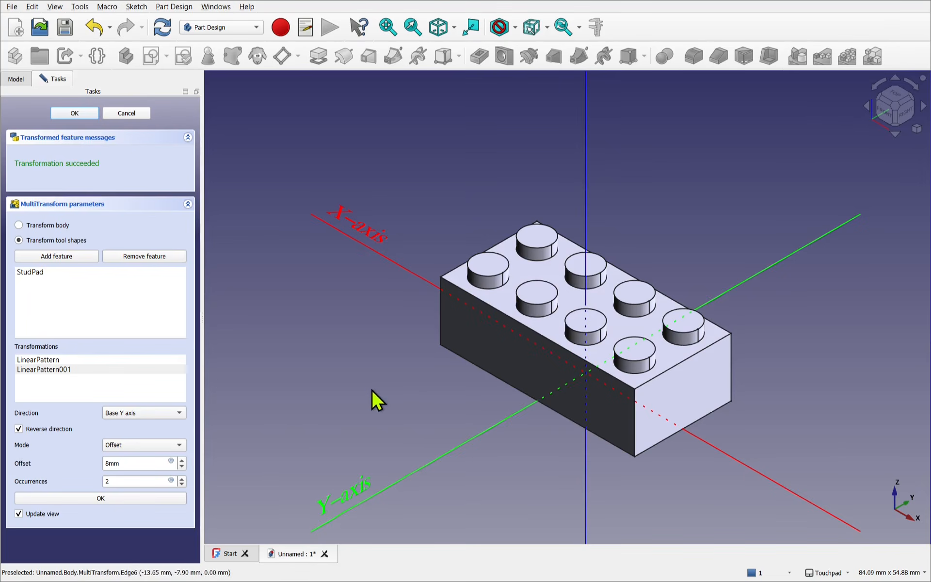
- Bind the second pattern's occurrences to the expression VarSet.WidthUnits, then accept the pattern and the MultiTransform
left_click(171, 481)
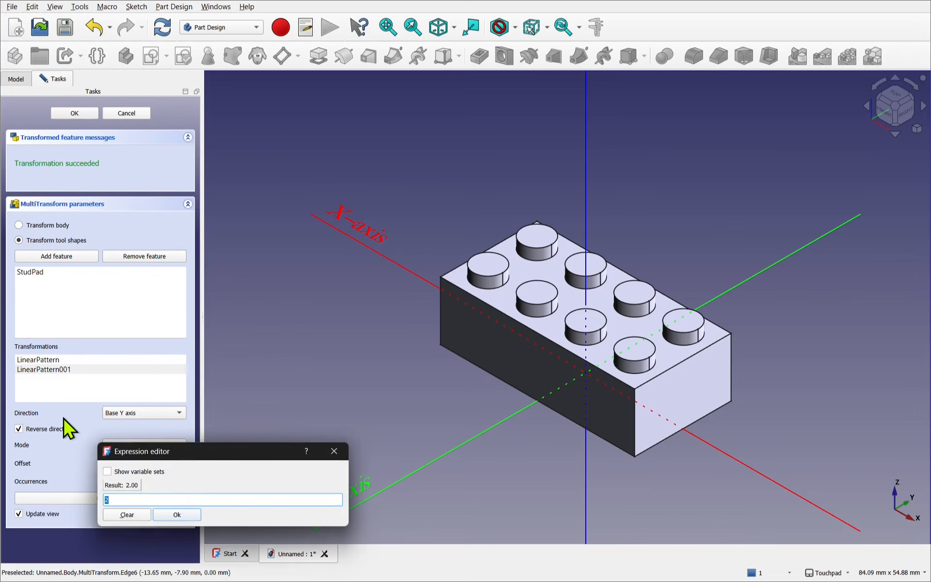
type("Va")
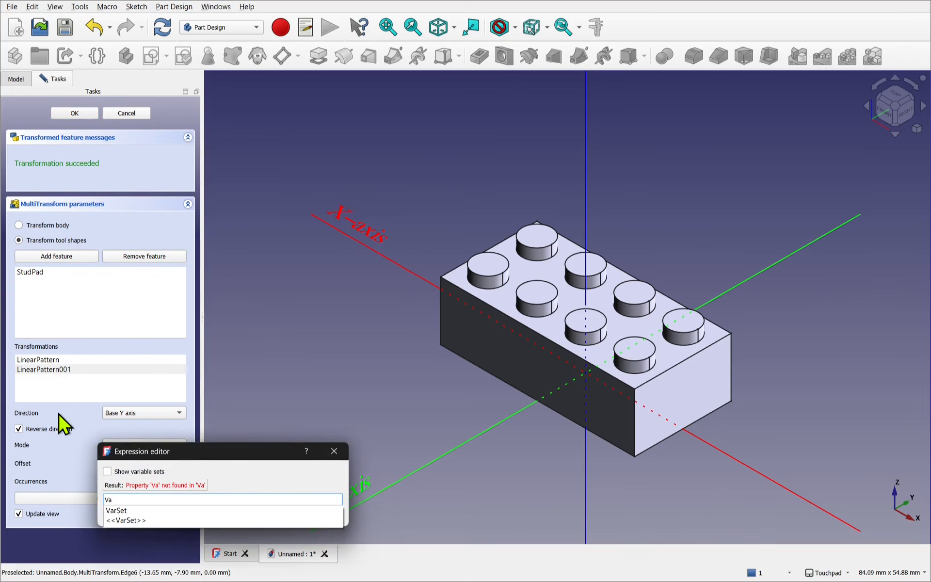
key("Down")
type("W")
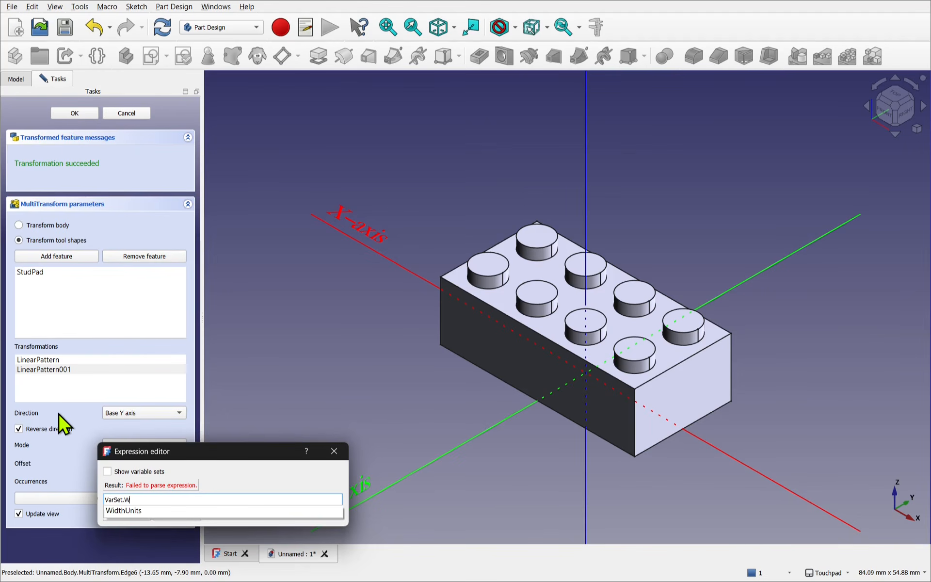
key("Down")
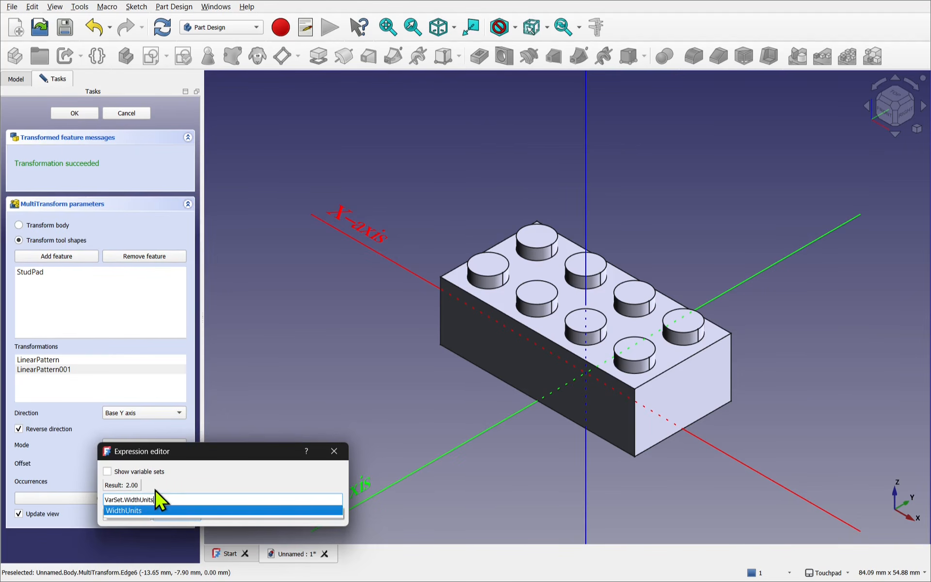
key("Return")
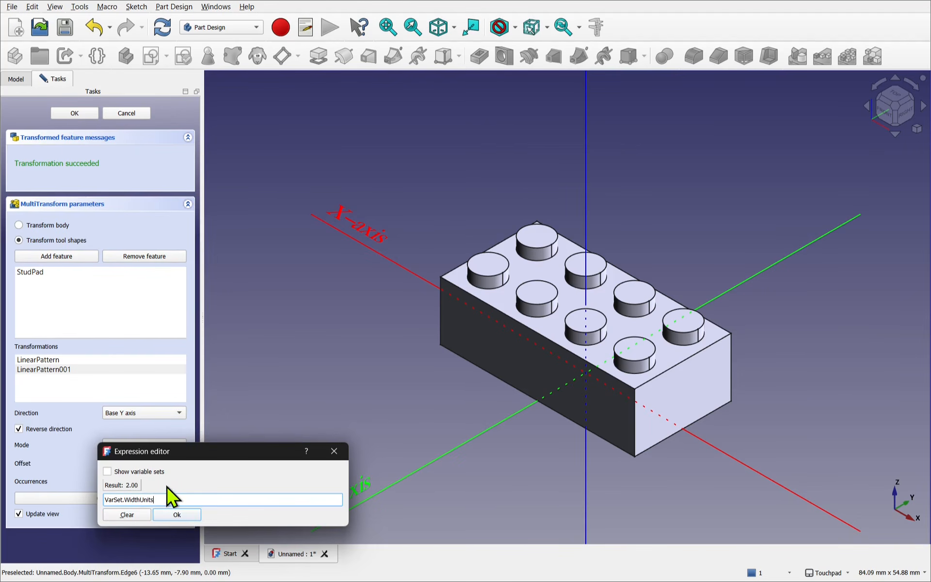
left_click(186, 516)
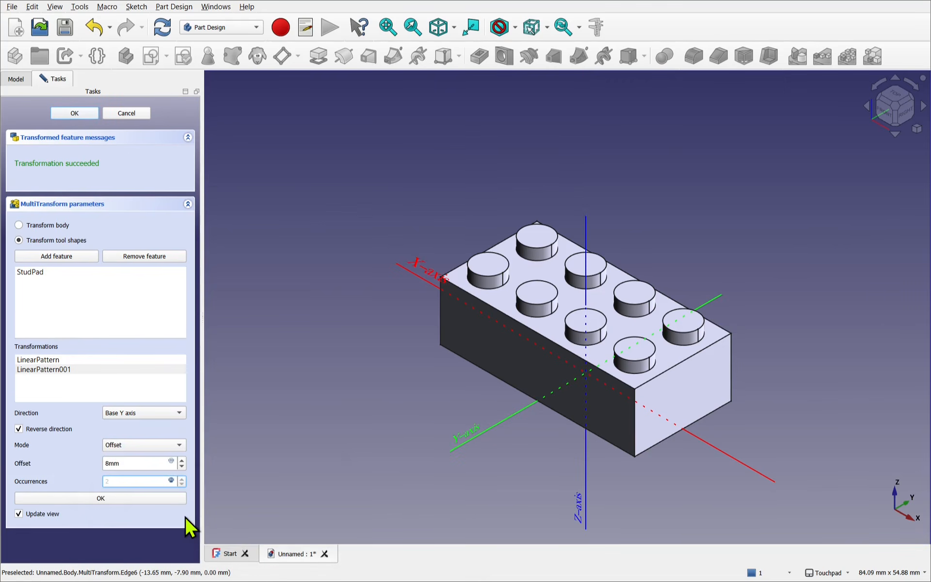
left_click(93, 500)
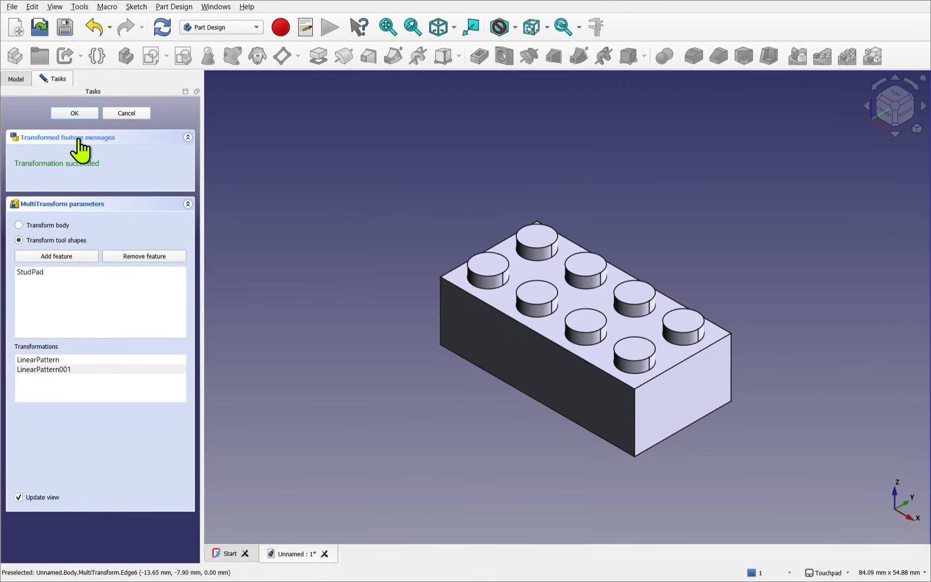
left_click(76, 113)
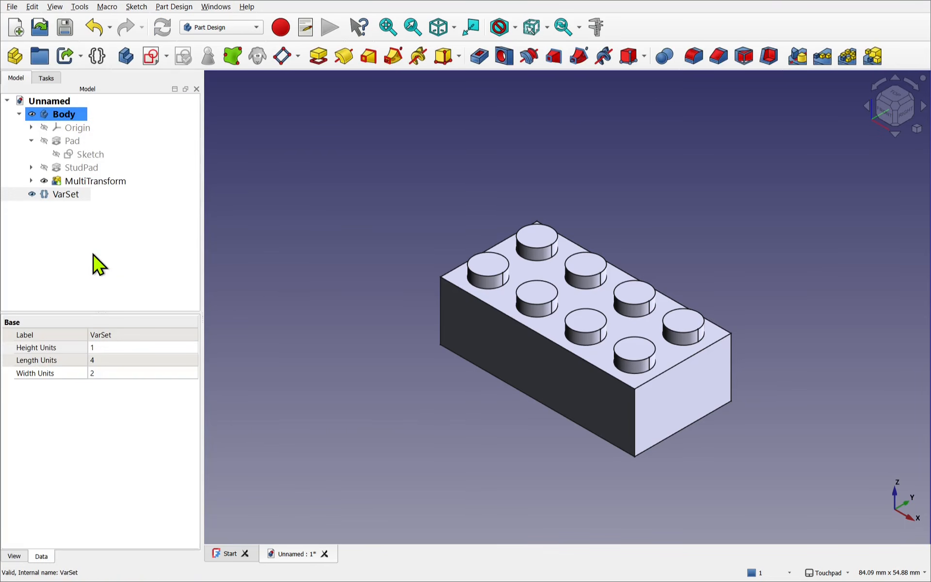
- Set the VarSet's Length Units to 6 and Width Units to 7 to test the parametric brick
left_click(62, 195)
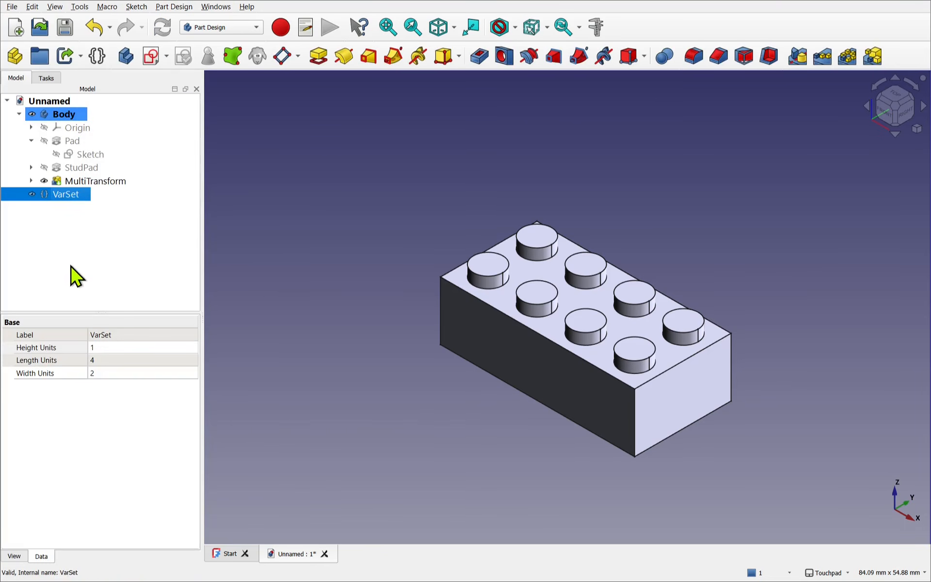
left_click(102, 360)
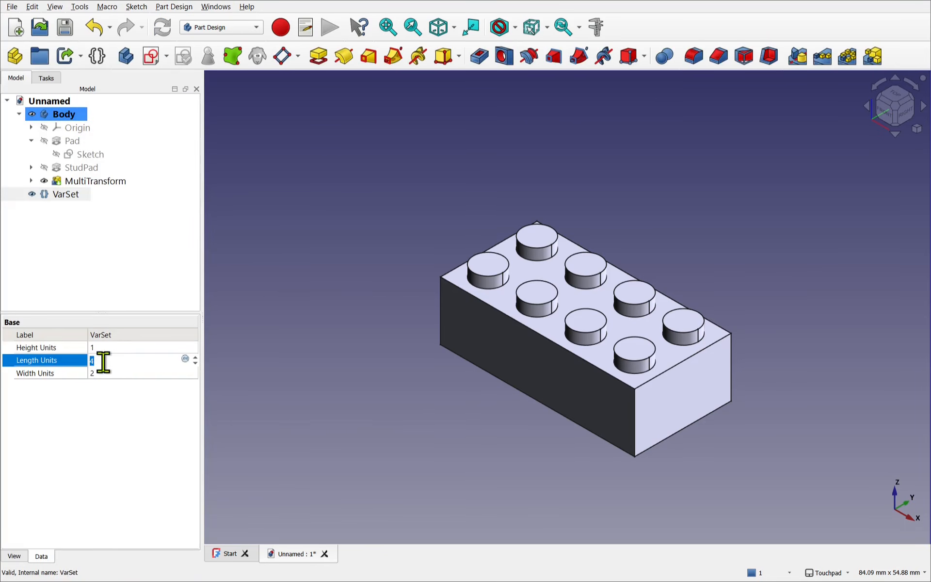
type("6")
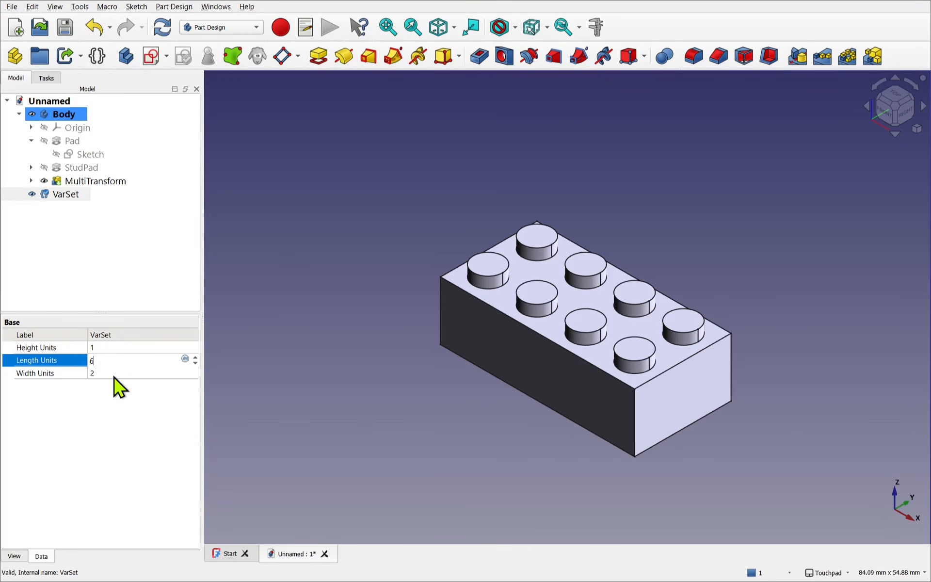
left_click(113, 372)
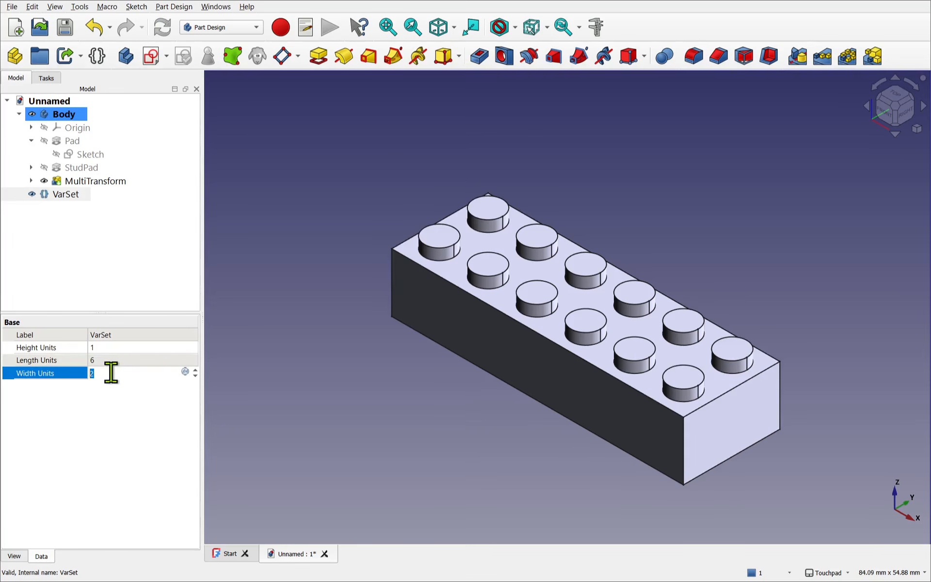
type("7")
key("Return")
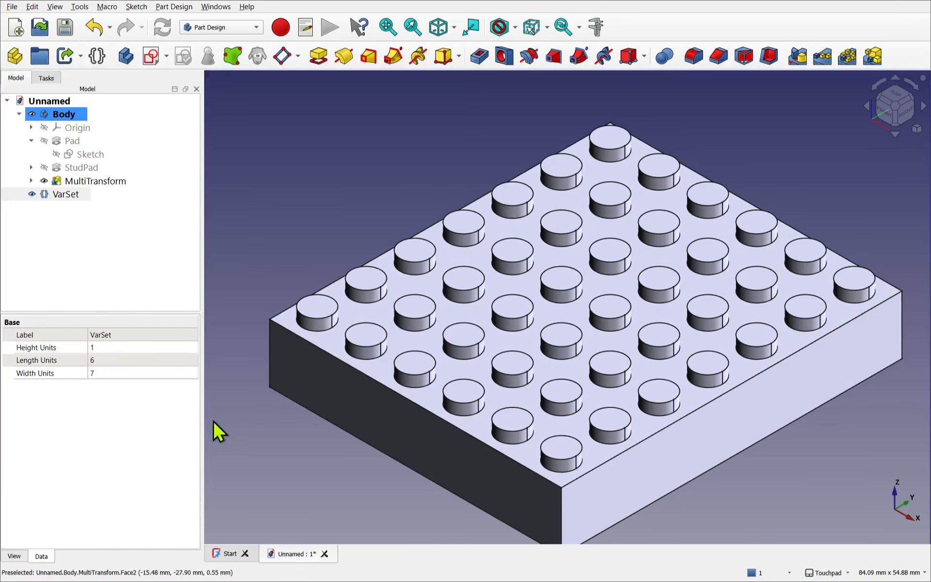
- Set the VarSet's Length Units back to 4 and Width Units back to 2
left_click(113, 360)
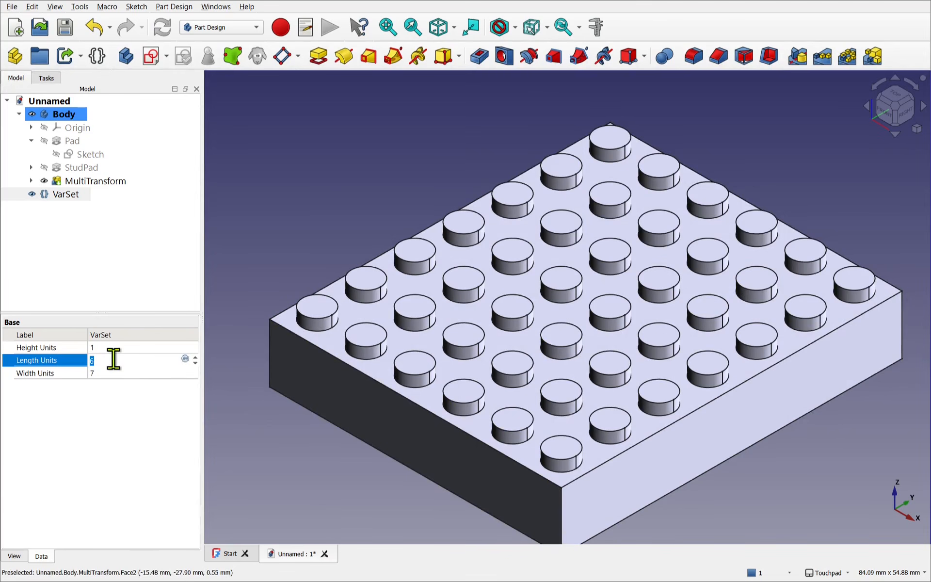
type("4")
left_click(114, 372)
type("2")
left_click(256, 429)
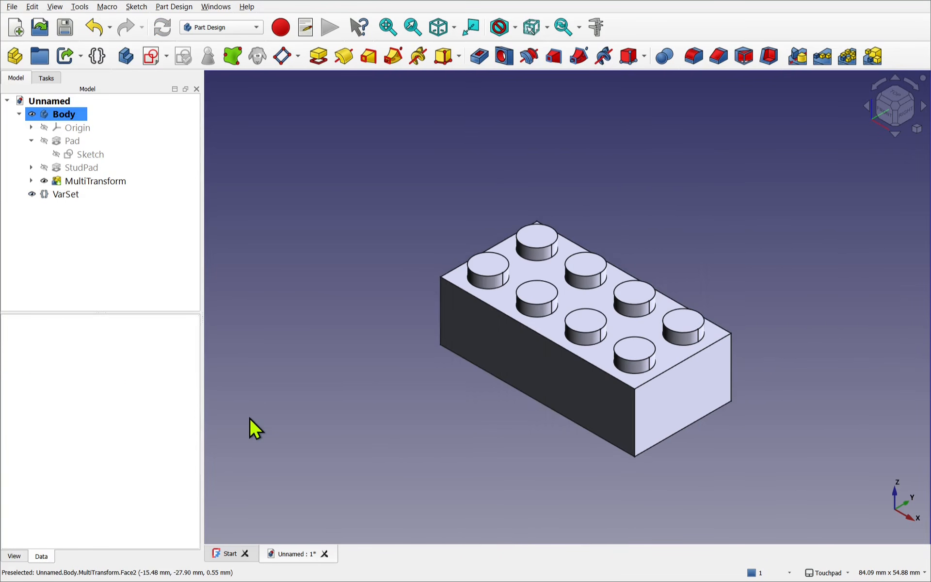
- Create a new sketch on the flat bottom face of the brick
left_click_drag(518, 351, 622, 173, "alt")
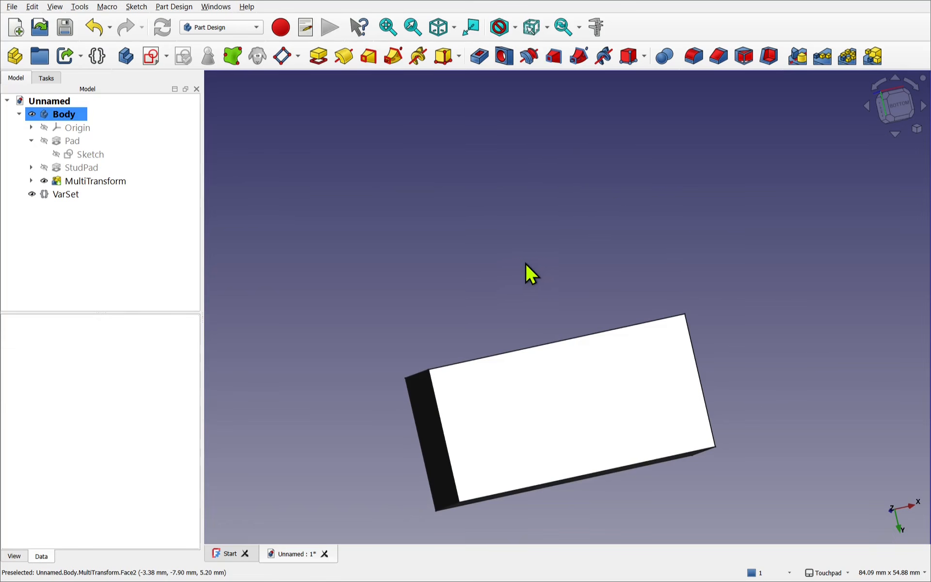
left_click_drag(528, 272, 464, 112, "shift")
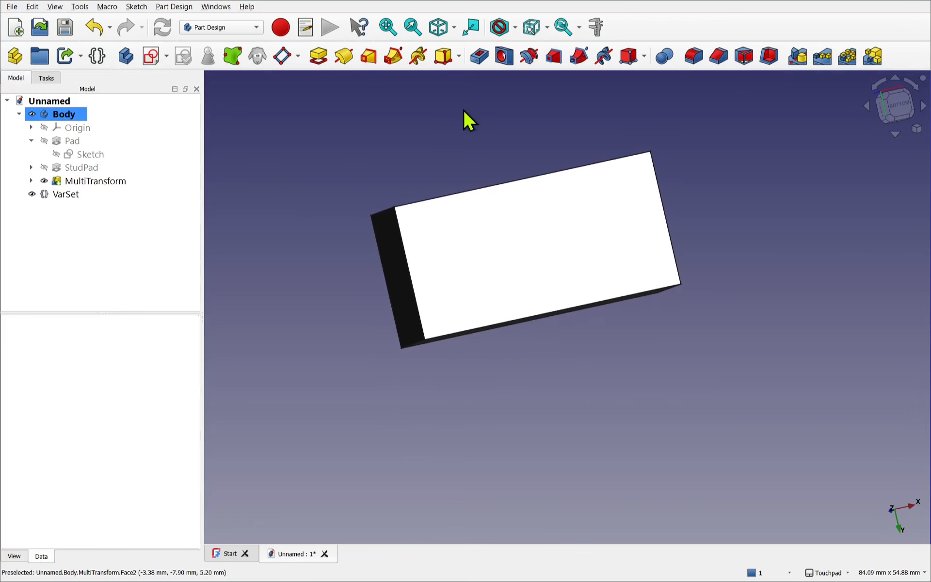
left_click(73, 195)
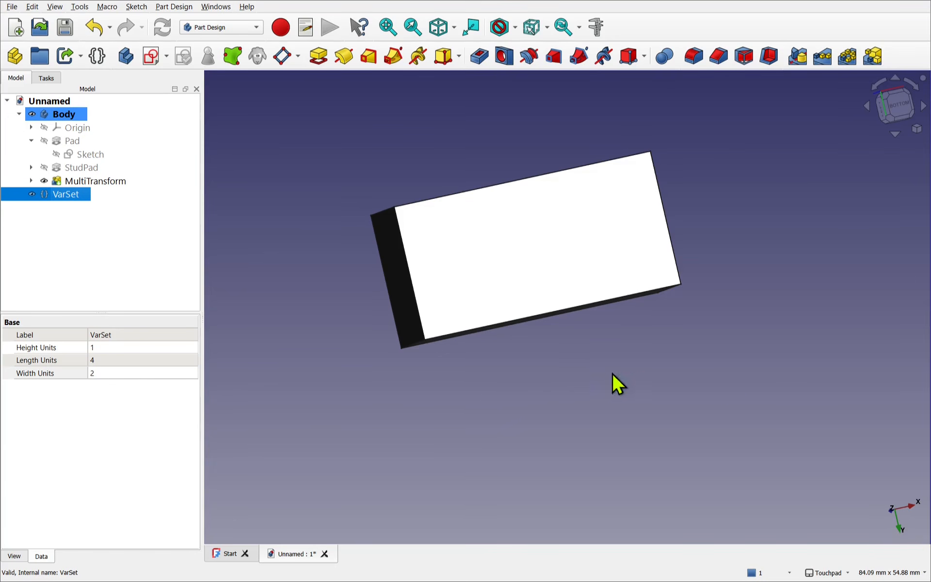
left_click(809, 339)
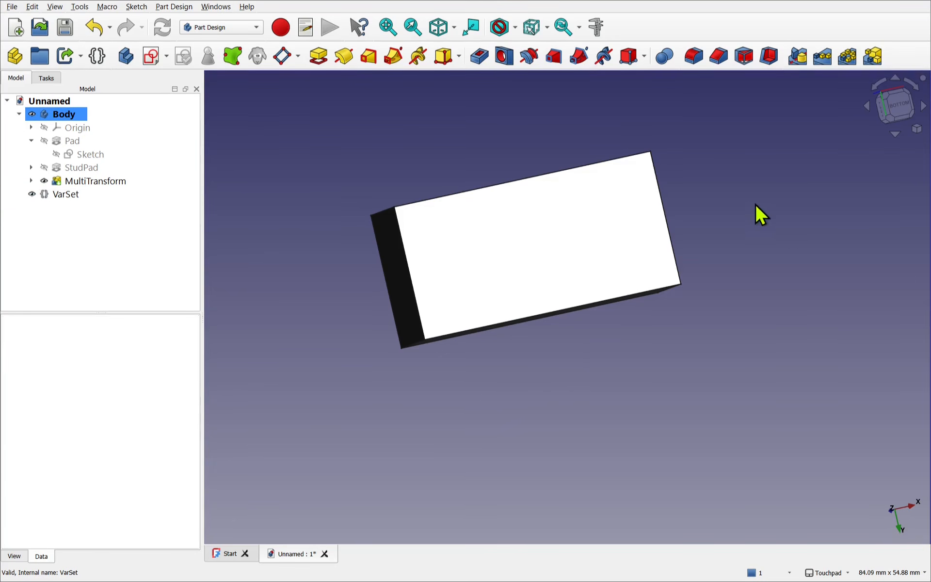
left_click(495, 260)
left_click_drag(496, 260, 551, 322, "shift")
left_click(551, 322)
left_click(514, 275)
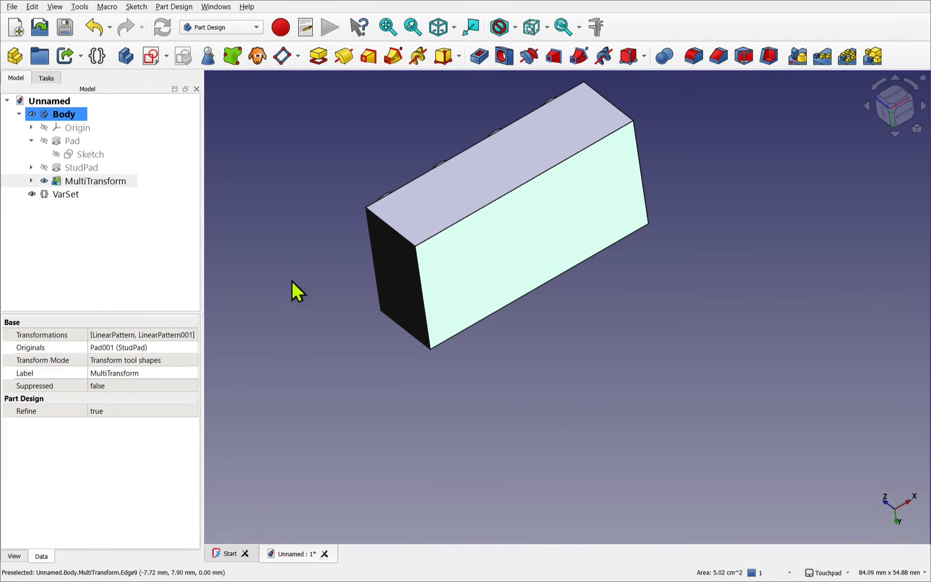
left_click(151, 56)
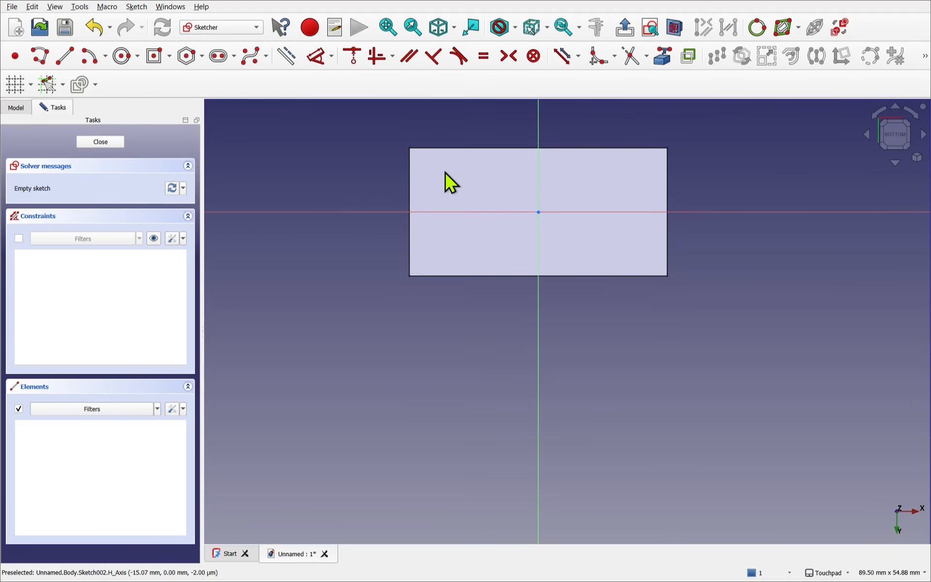
- Sketch a rectangle centred on the origin, slightly inside the outline of the brick's bottom face
left_click(155, 57)
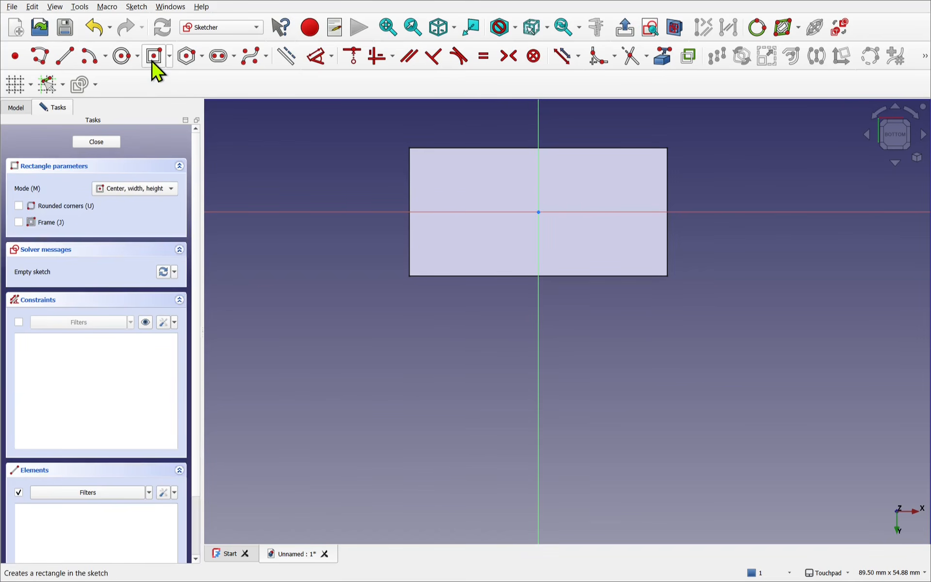
left_click(539, 212)
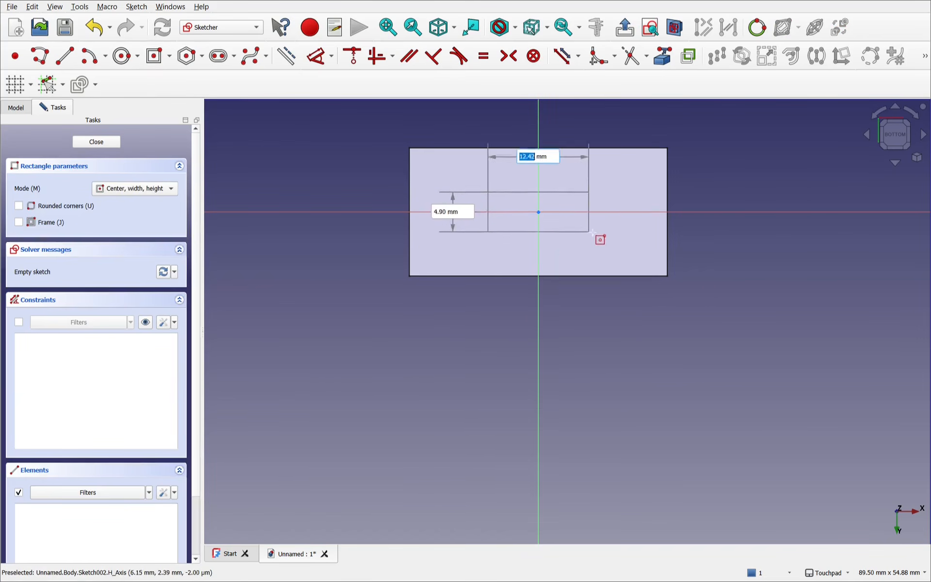
left_click(657, 265)
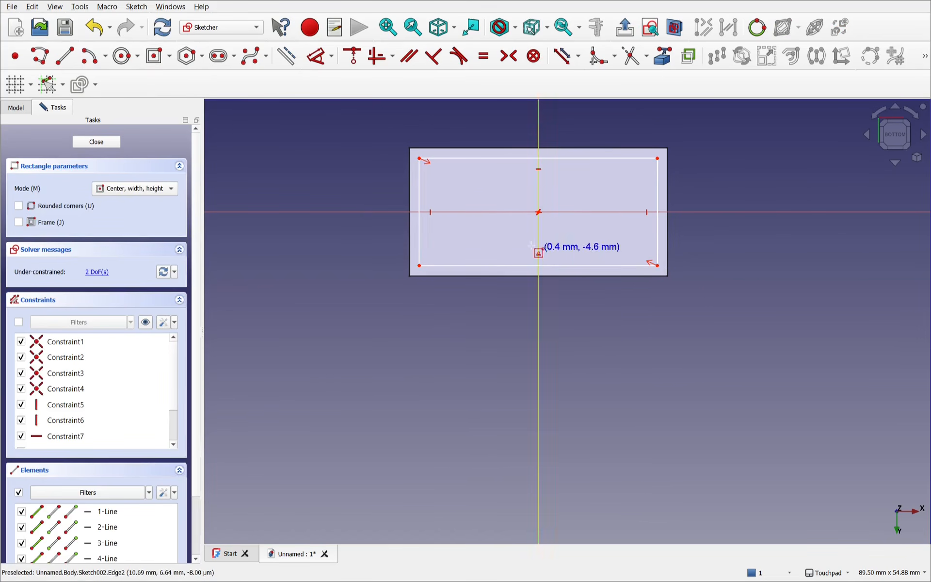
right_click(503, 238)
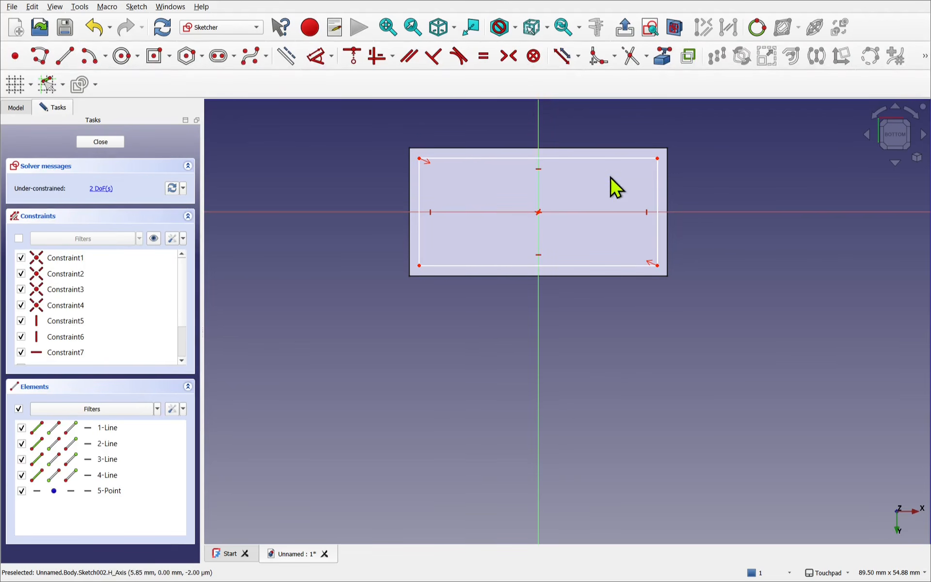
- Bring the upper-left corner vertex of the brick's outline into the sketch as external geometry
left_click(668, 62)
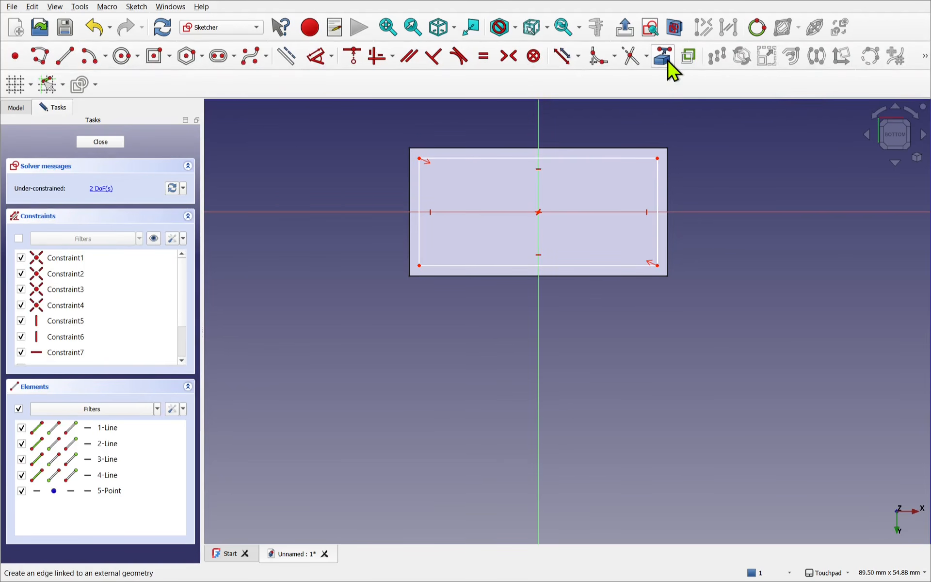
left_click(407, 149)
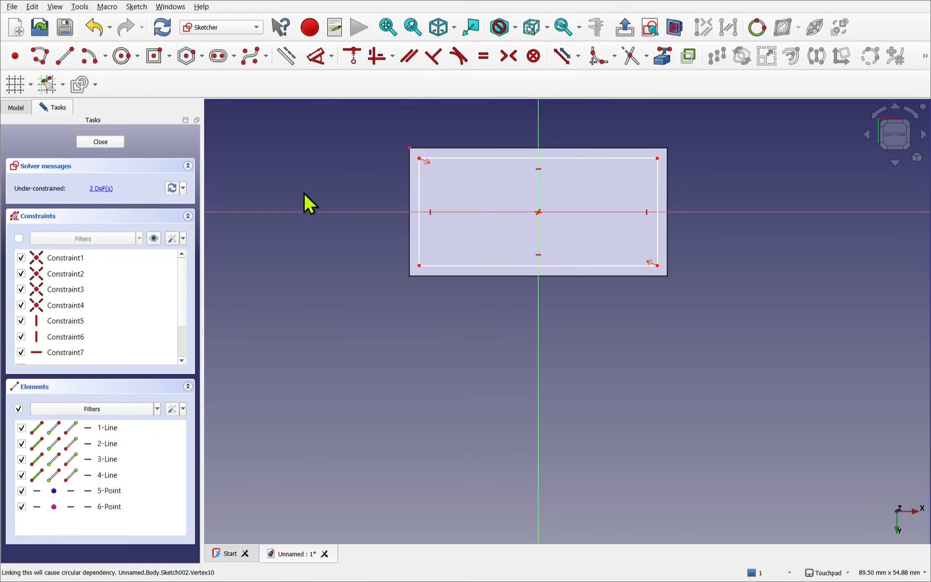
- Dimension the vertical offset between the brick's upper-left outline corner and the rectangle's upper-left corner as 1.6 mm
left_click(320, 65)
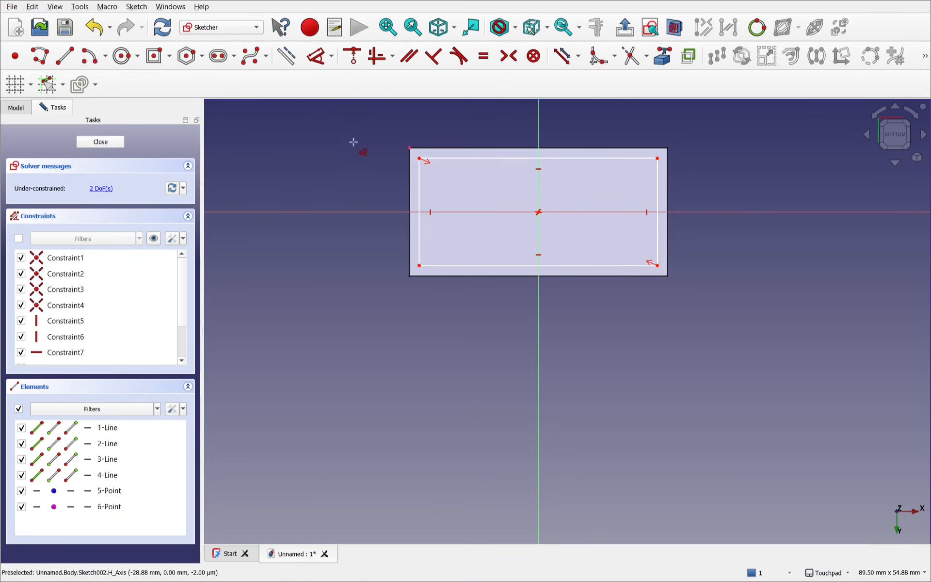
left_click(409, 148)
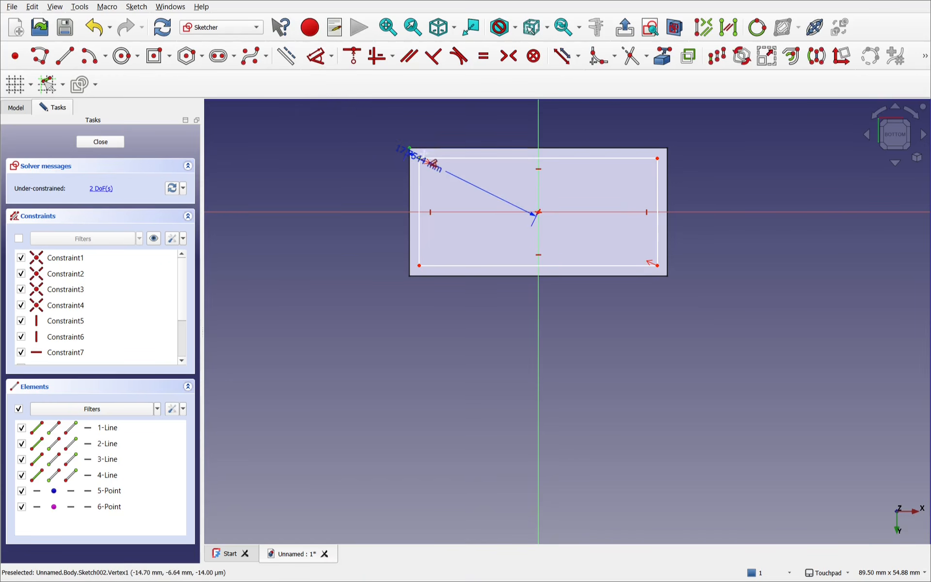
left_click(414, 167)
scroll(414, 169, "up", 5)
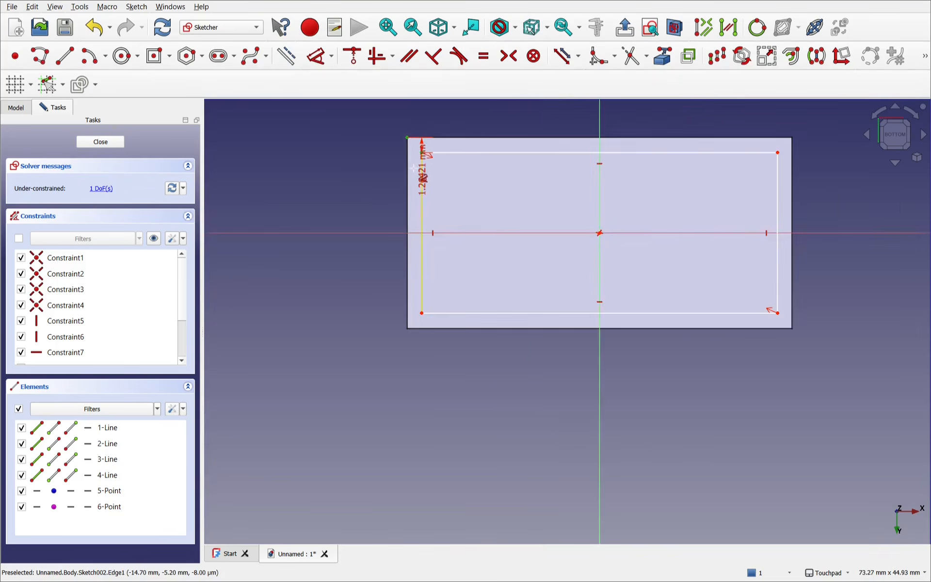
middle_click_drag(442, 217, 445, 398, "shift")
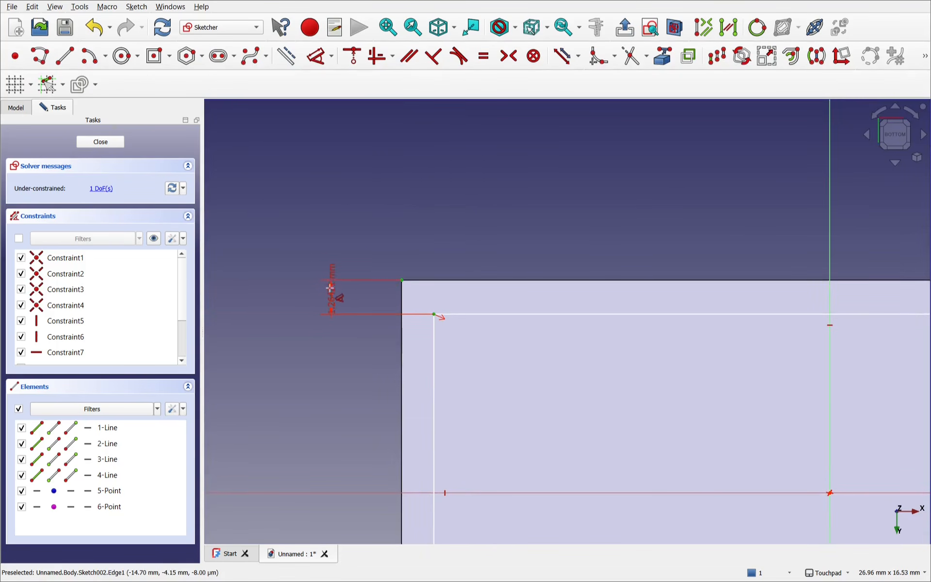
left_click(332, 288)
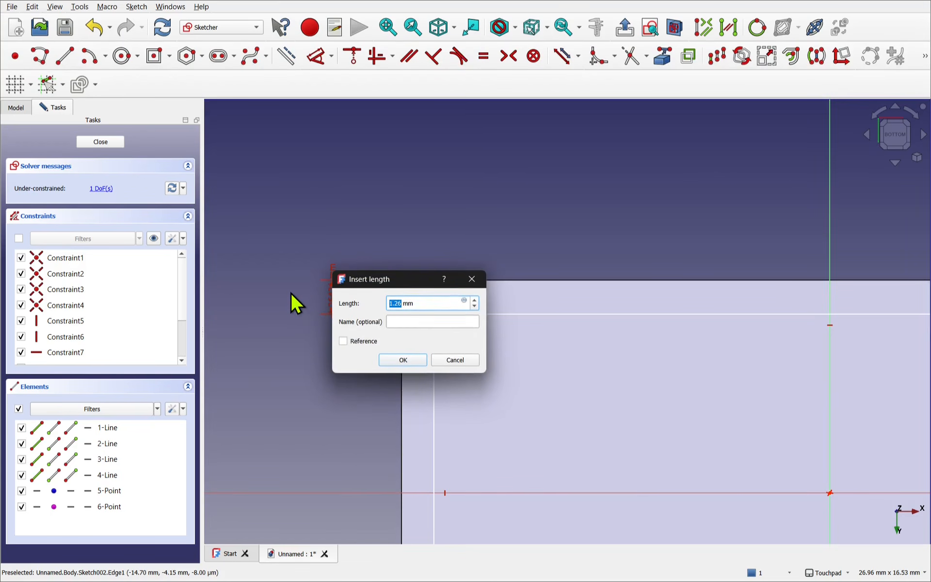
type("1.6")
key("Return")
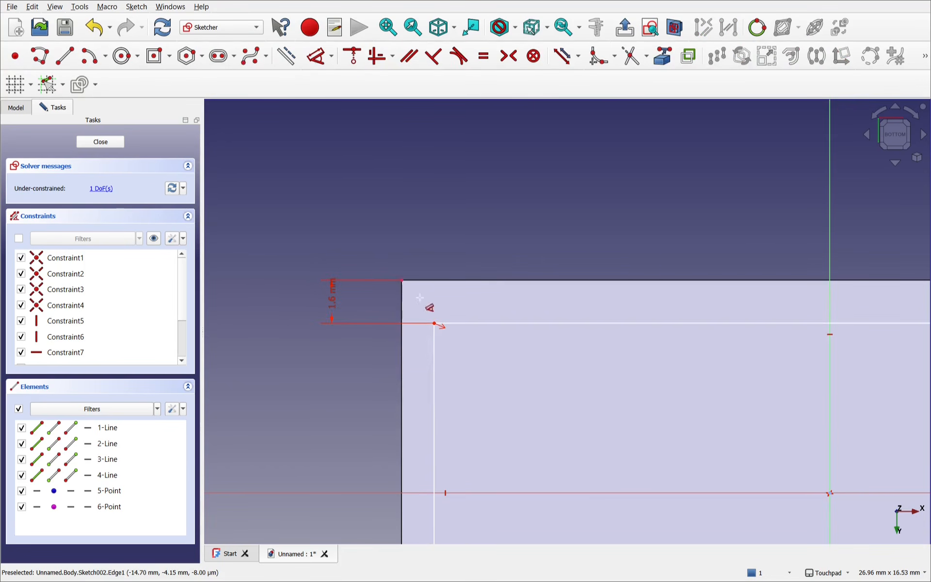
- Set the horizontal offset between the same two corners to 1.6 mm and close the sketch
left_click(435, 324)
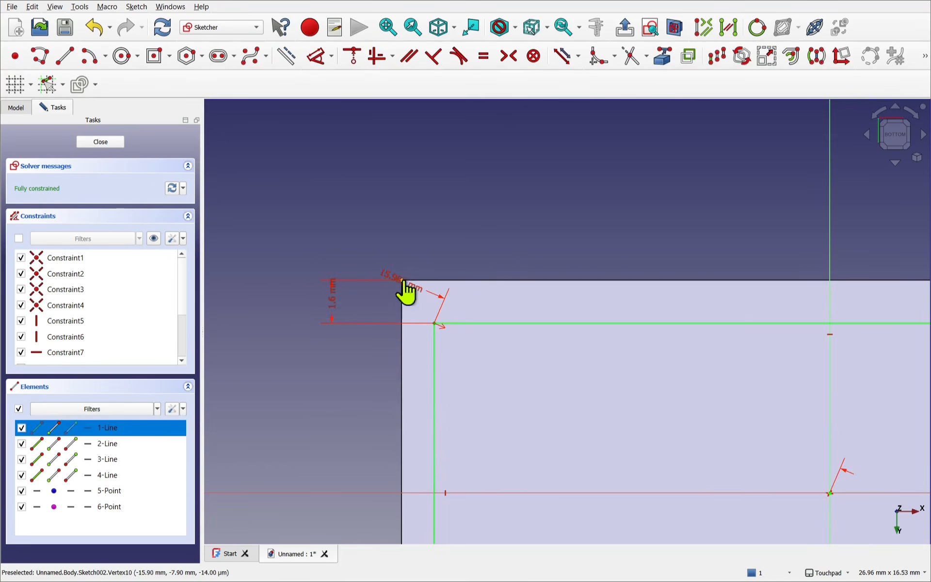
left_click(403, 280)
left_click(425, 210)
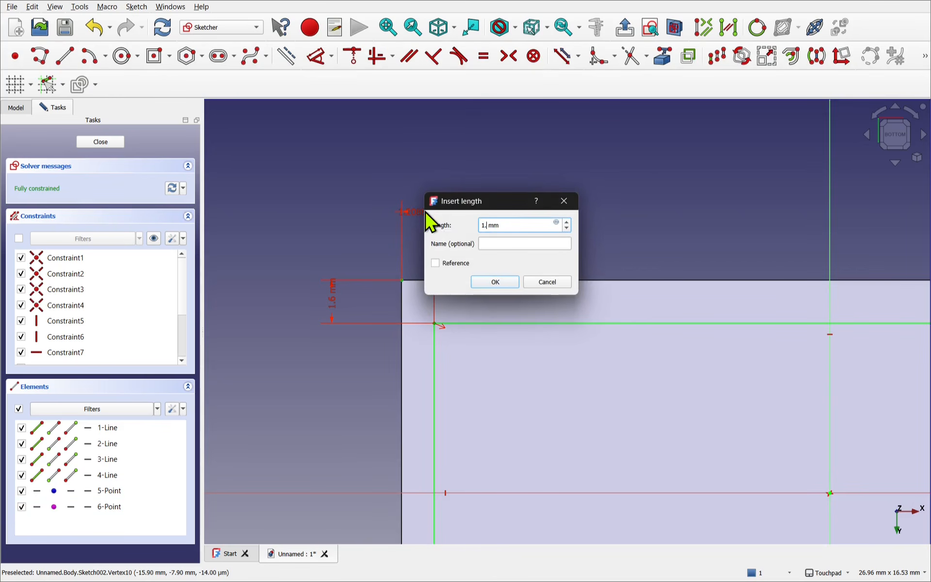
key("Return")
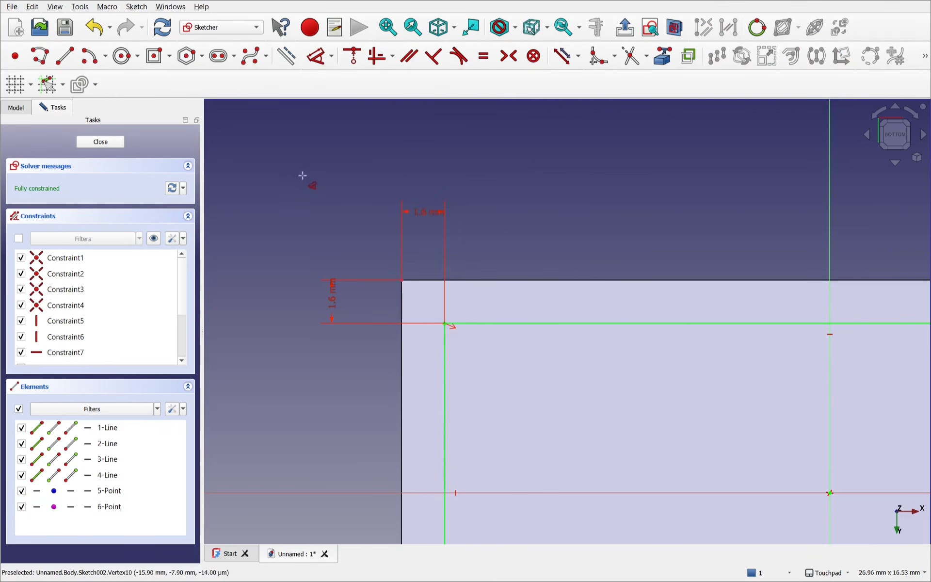
left_click(103, 143)
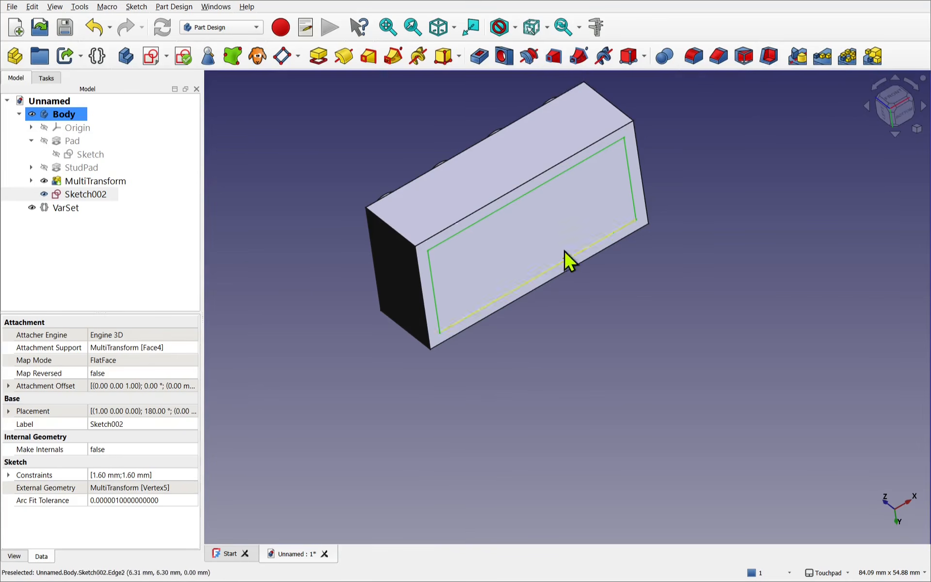
- Try to hollow the brick through its bottom face with an inward Thickness of 1.6 mm
left_click(524, 254)
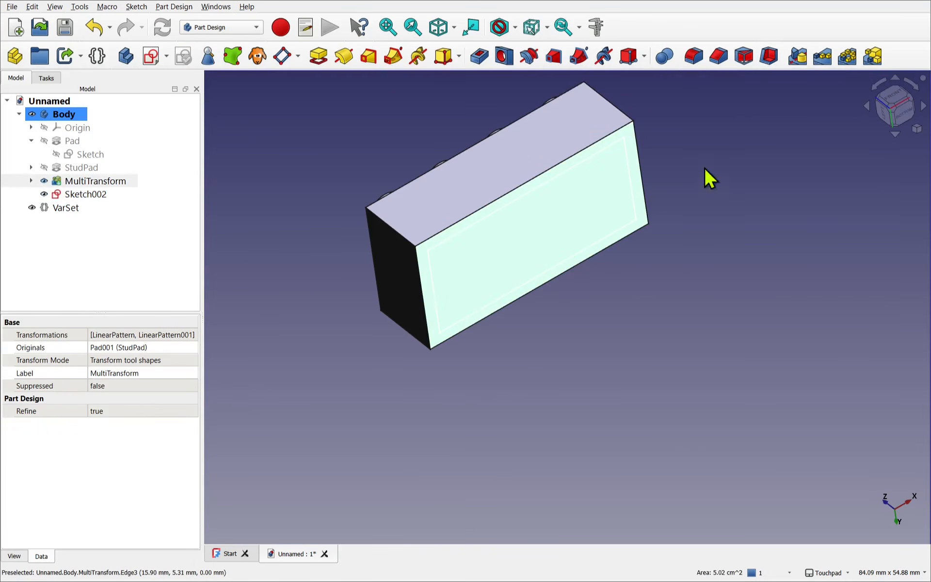
left_click(770, 56)
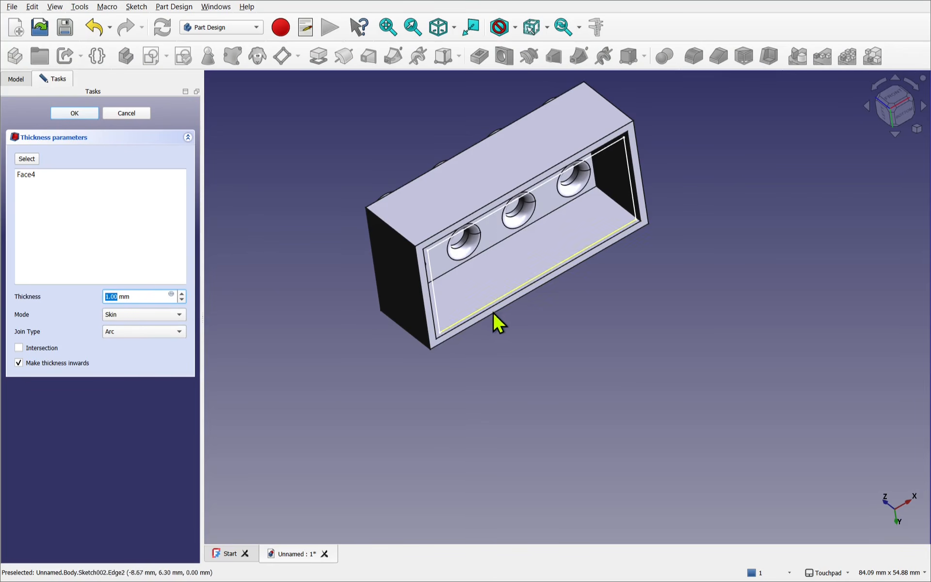
left_click_drag(558, 315, 549, 350, "alt")
type("1")
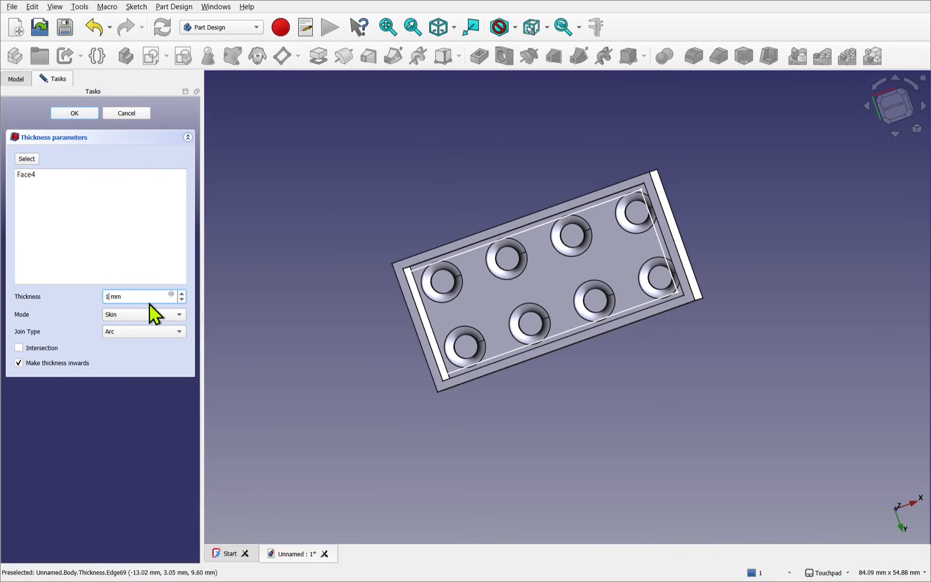
type(".6")
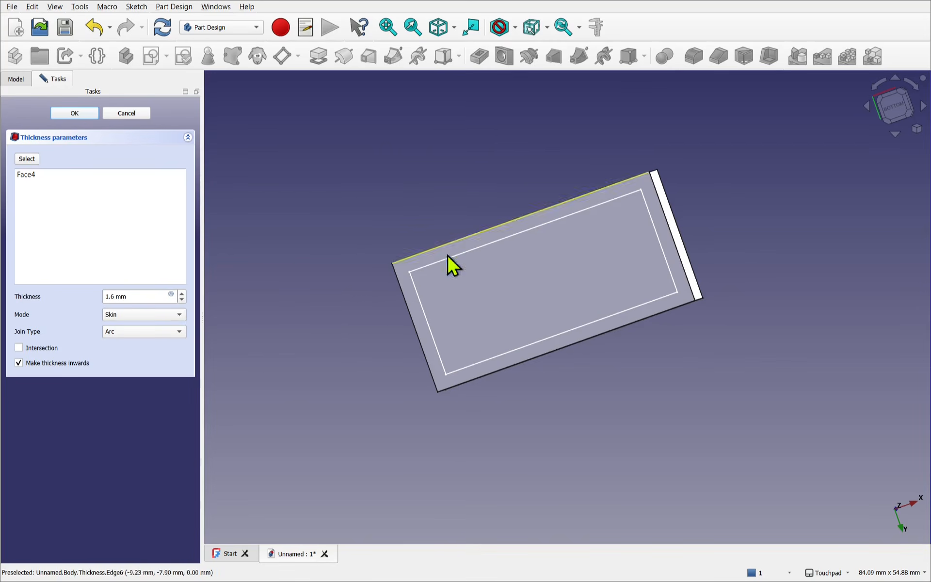
- Try a Thickness of 1.2 mm and inspect the hollowed studs from below
key("BackSpace")
type("2")
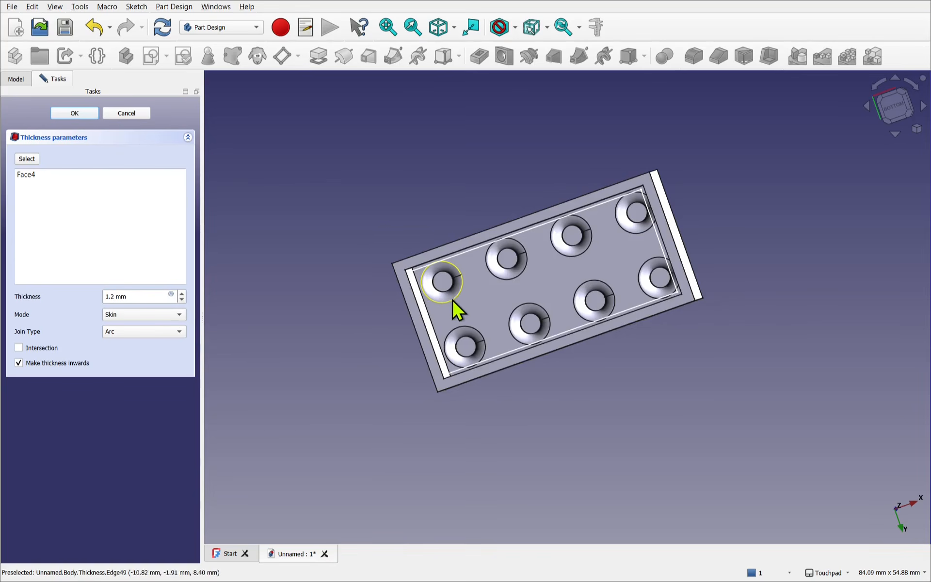
scroll(453, 303, "up", 5)
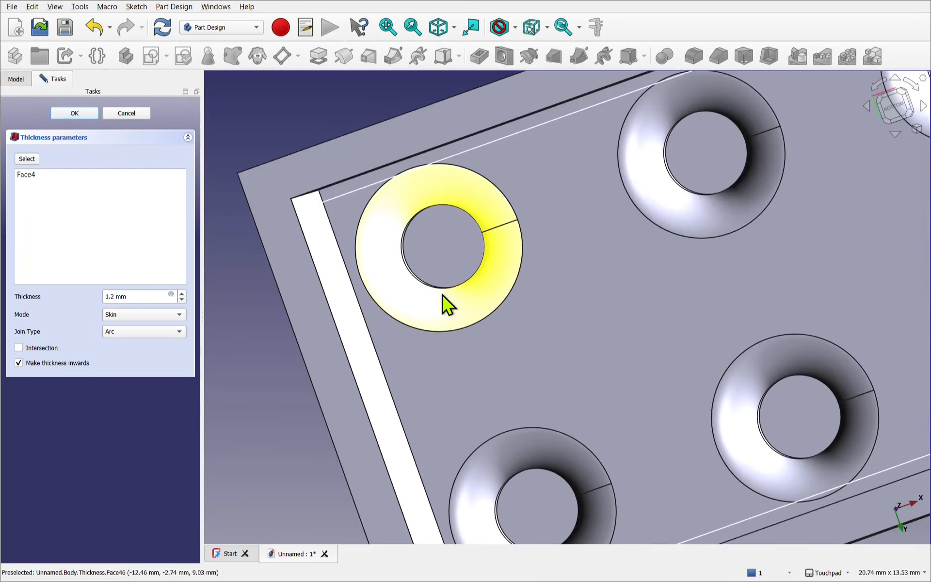
left_click_drag(438, 276, 430, 256, "shift")
scroll(491, 257, "up", 6)
scroll(430, 256, "down", 3)
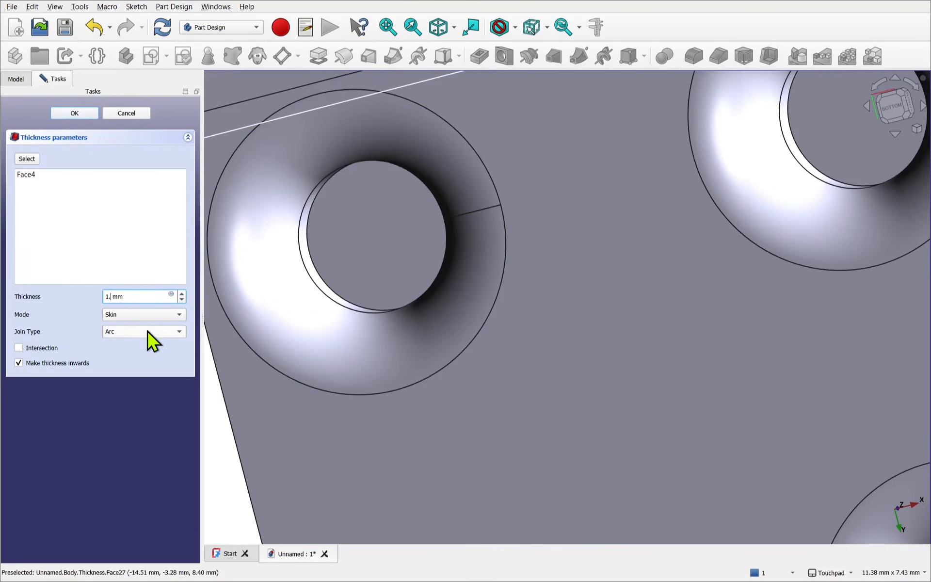
- Try Thickness values of 1.4 mm and 1.45 mm, checking the recess inside one stud
left_click(376, 268)
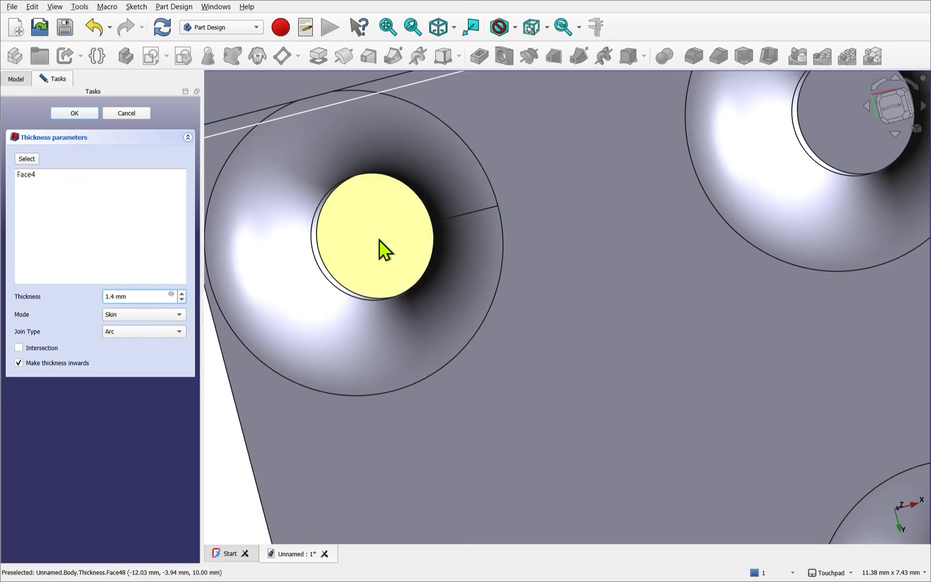
left_click(111, 297)
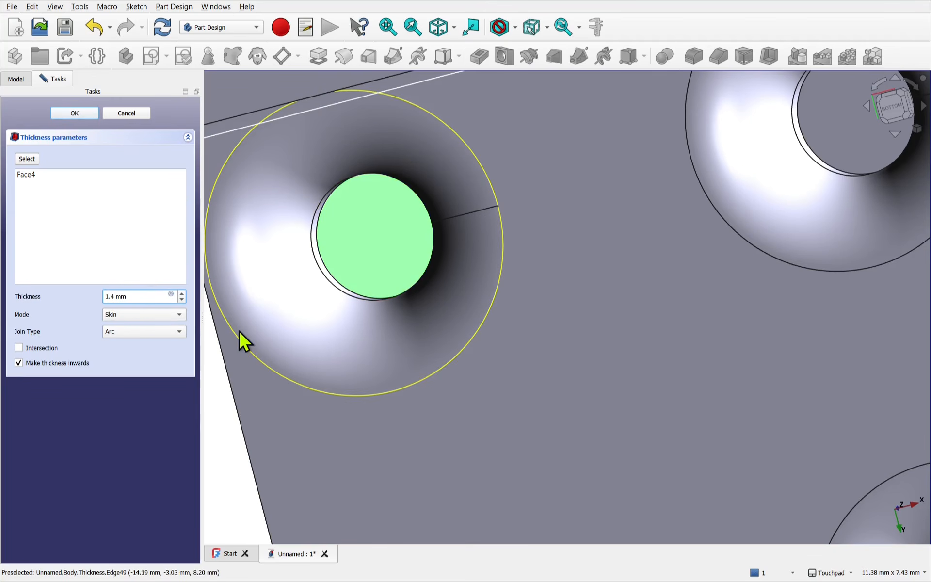
type("5")
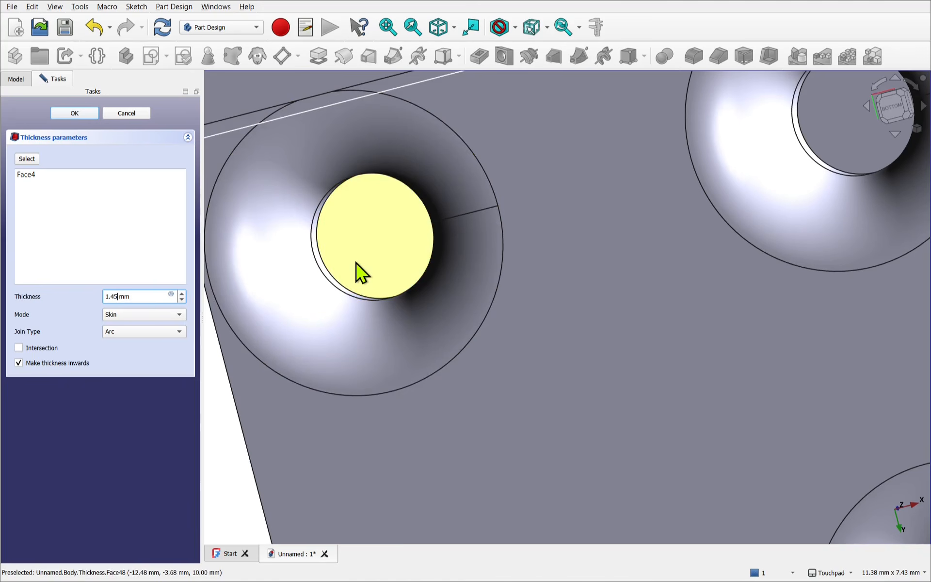
left_click(356, 268)
scroll(357, 278, "up", 2)
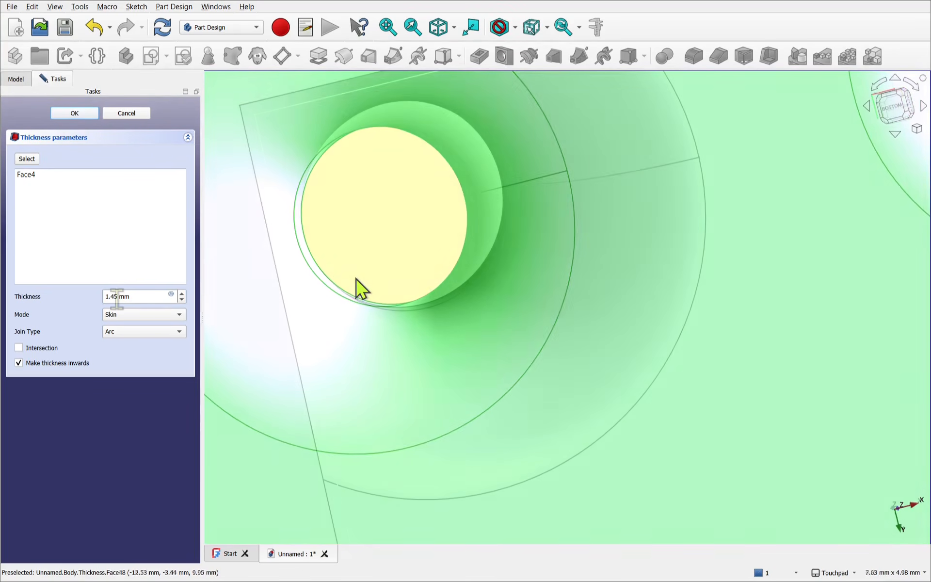
- Try Thickness values of 1.49 mm and 1.5 mm, then cancel the Thickness operation
left_click_drag(117, 297, 110, 299)
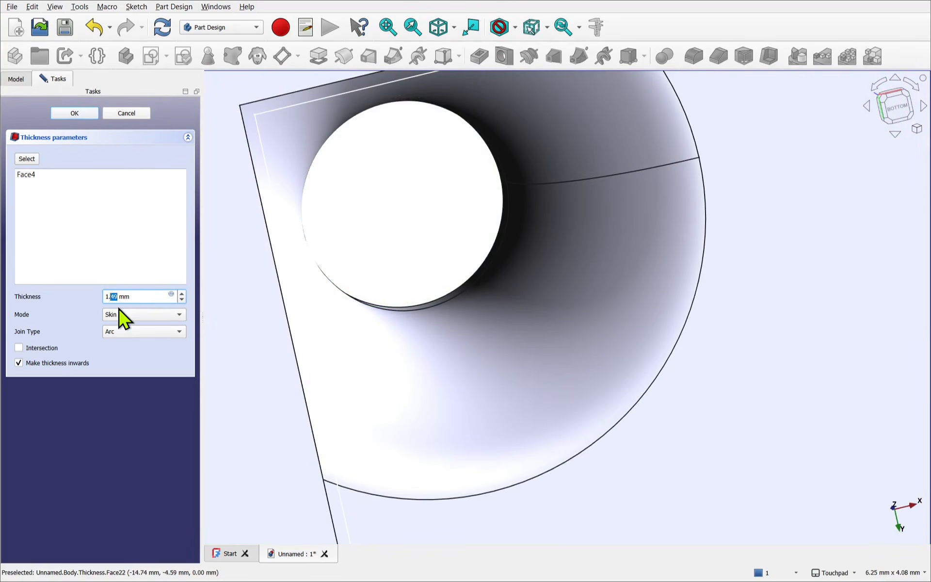
type("5")
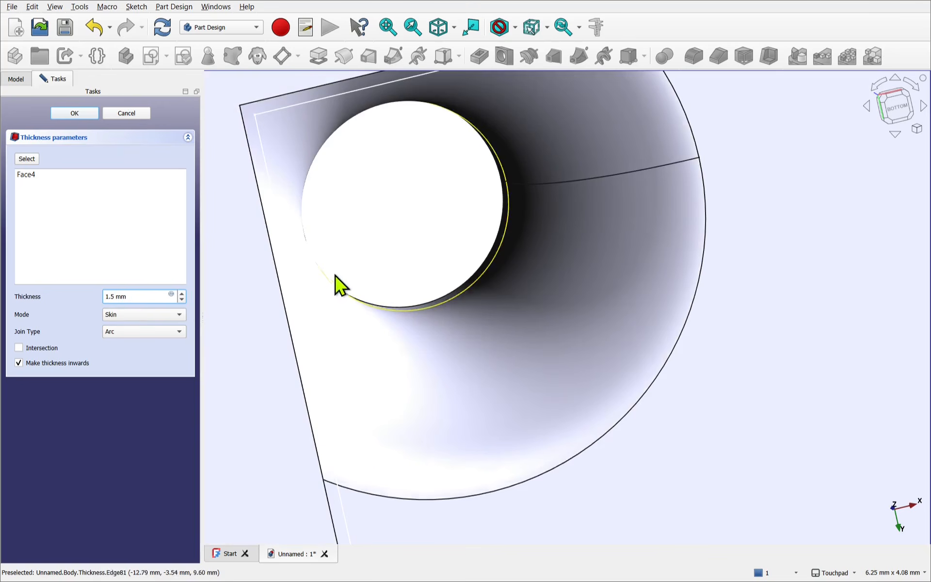
left_click(359, 278)
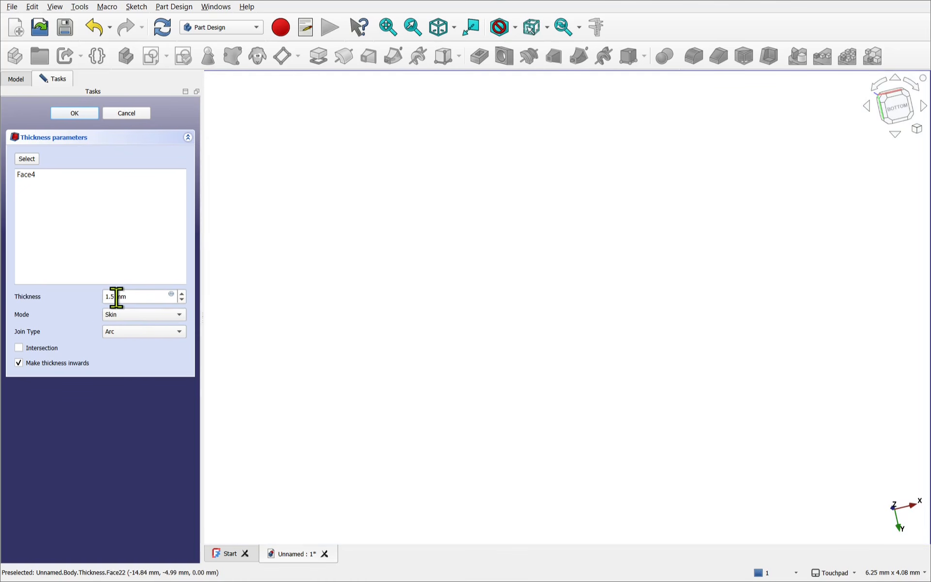
left_click(122, 116)
- Create a Pocket from the inset rectangle sketch on the brick's underside
scroll(318, 244, "down", 5)
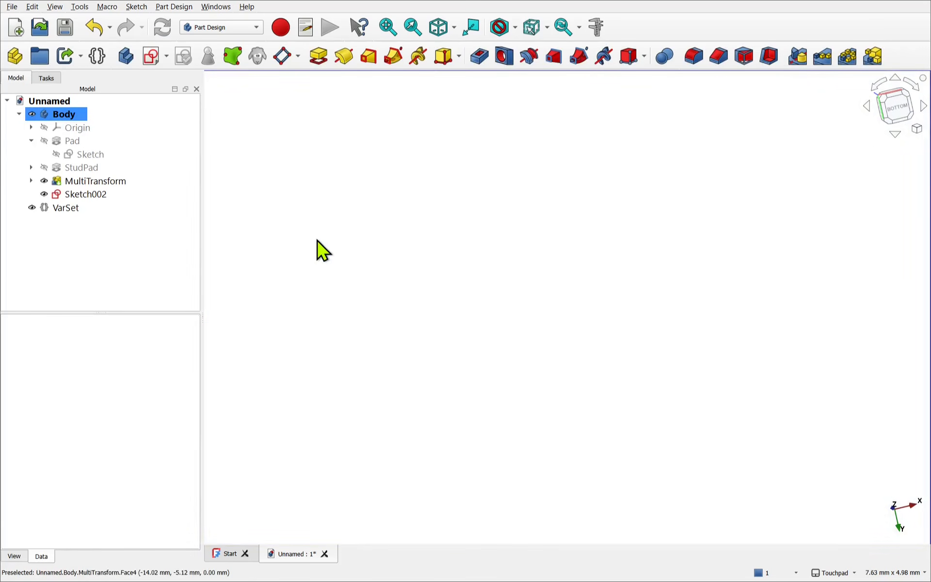
scroll(324, 243, "down", 5)
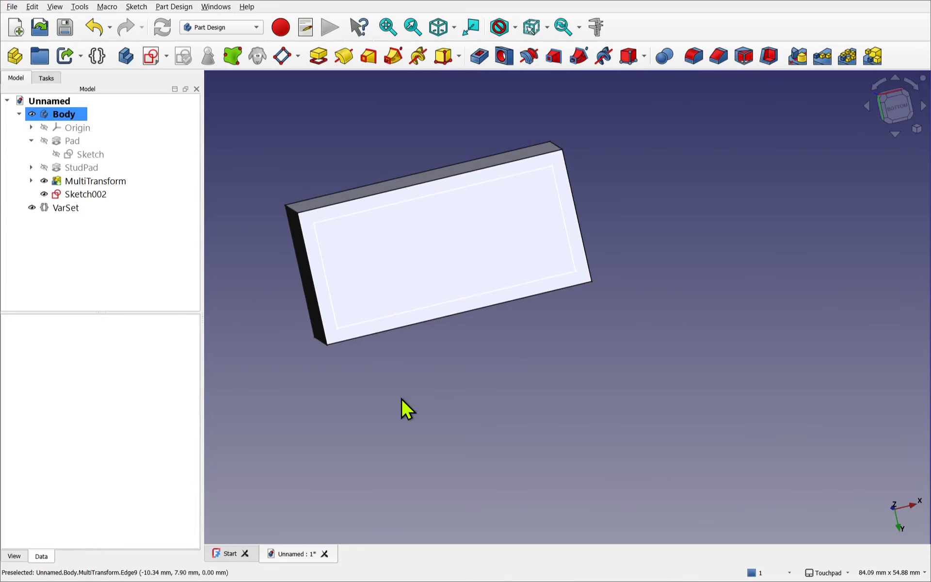
left_click(86, 195)
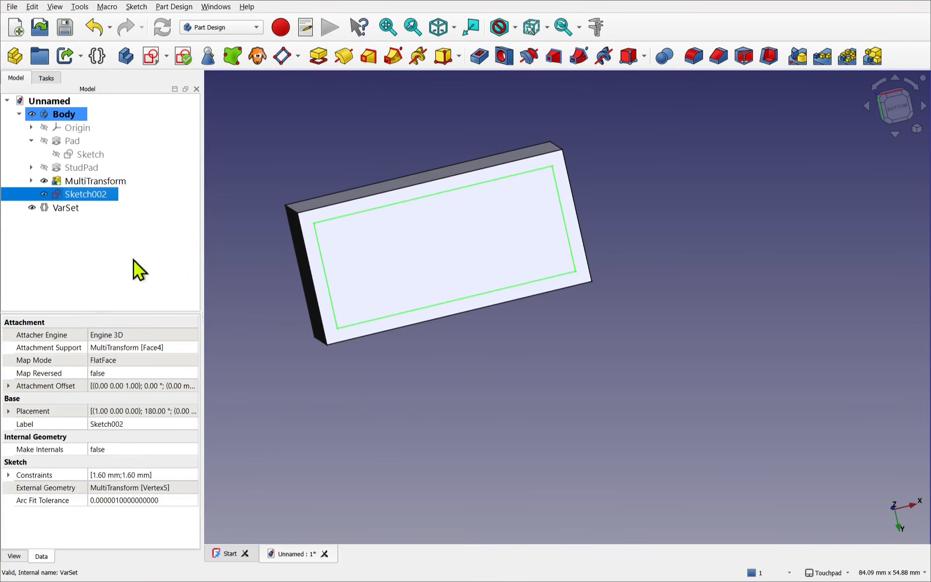
left_click(478, 56)
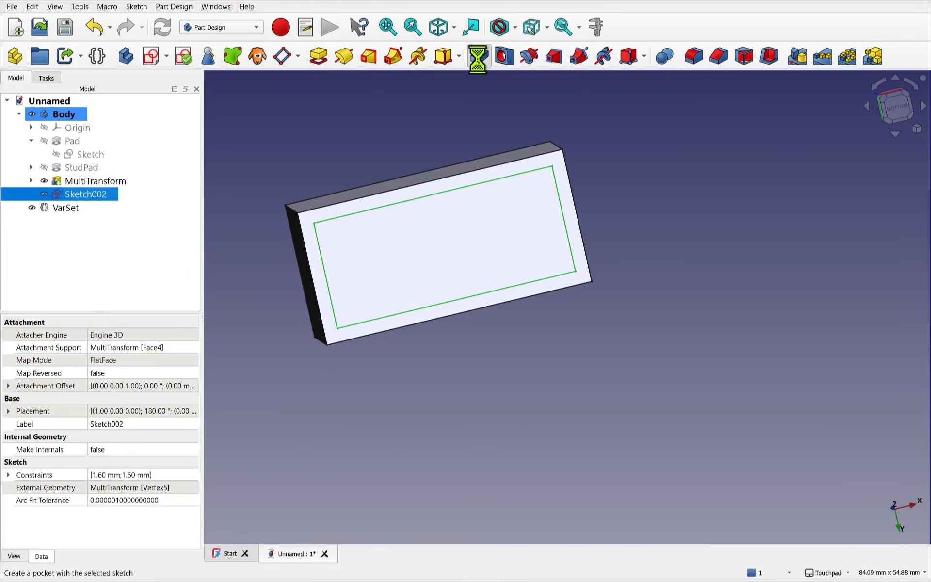
middle_click_drag(401, 148, 458, 214)
middle_click_drag(475, 240, 554, 358, "shift")
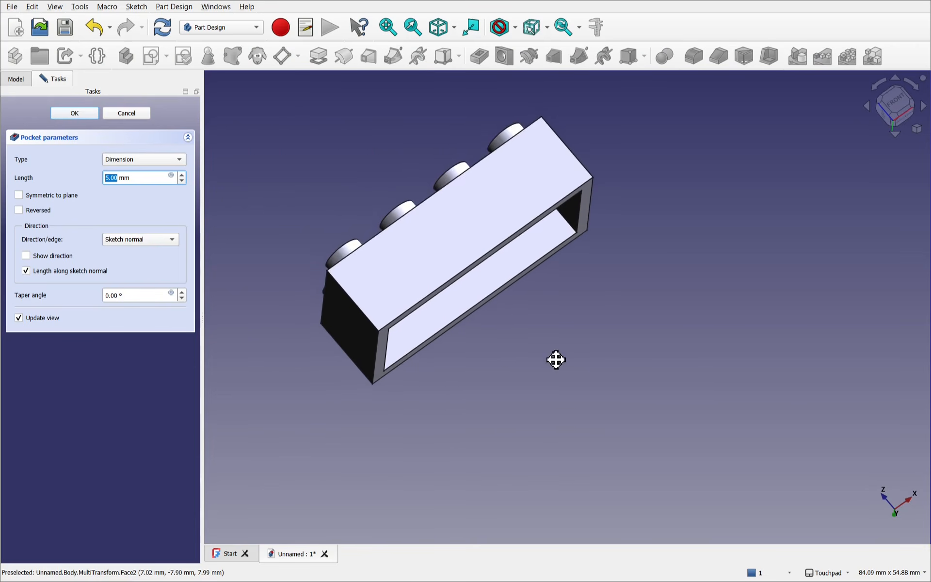
- Set the Pocket's length with the expression Pad.Length-1.6mm and finish the Pocket
left_click(162, 177)
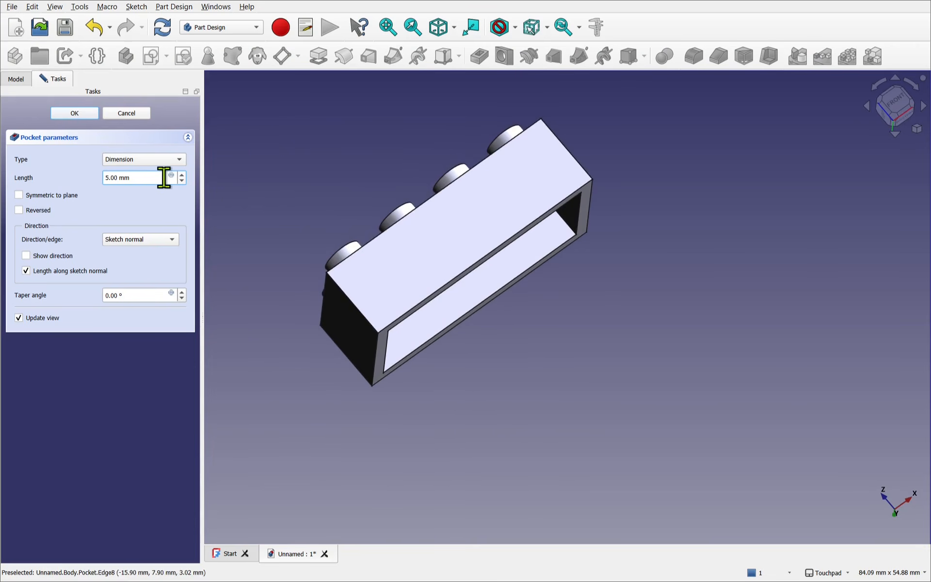
left_click(171, 175)
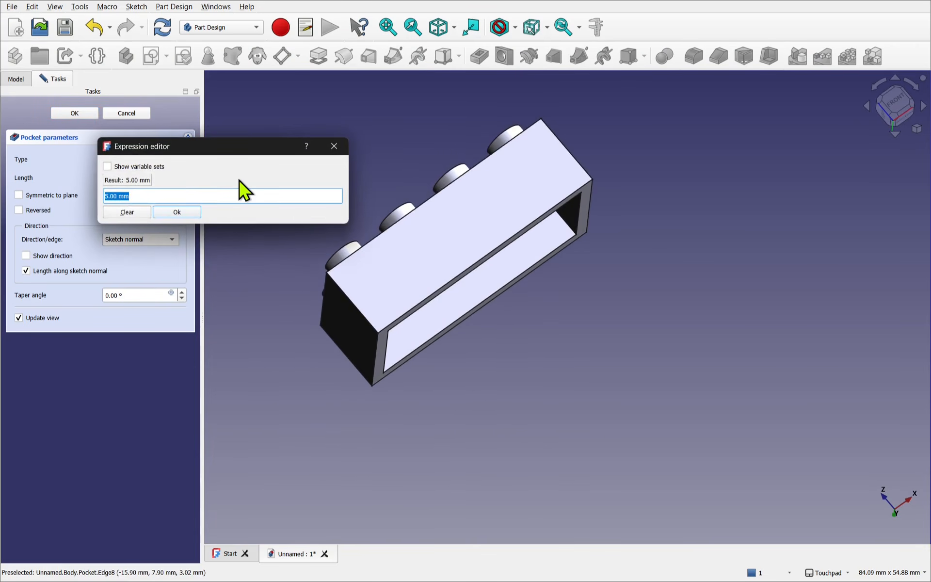
type("p")
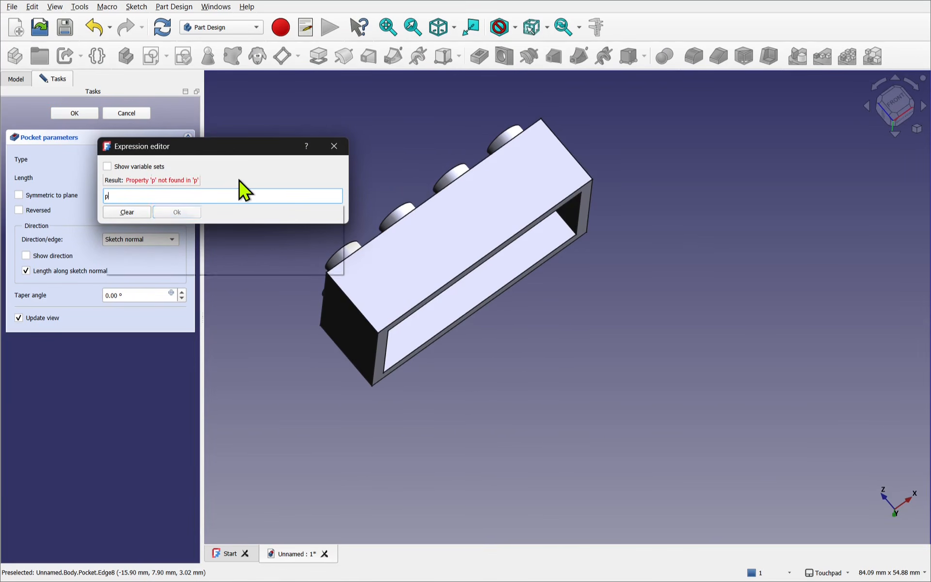
type("ad")
key("Down")
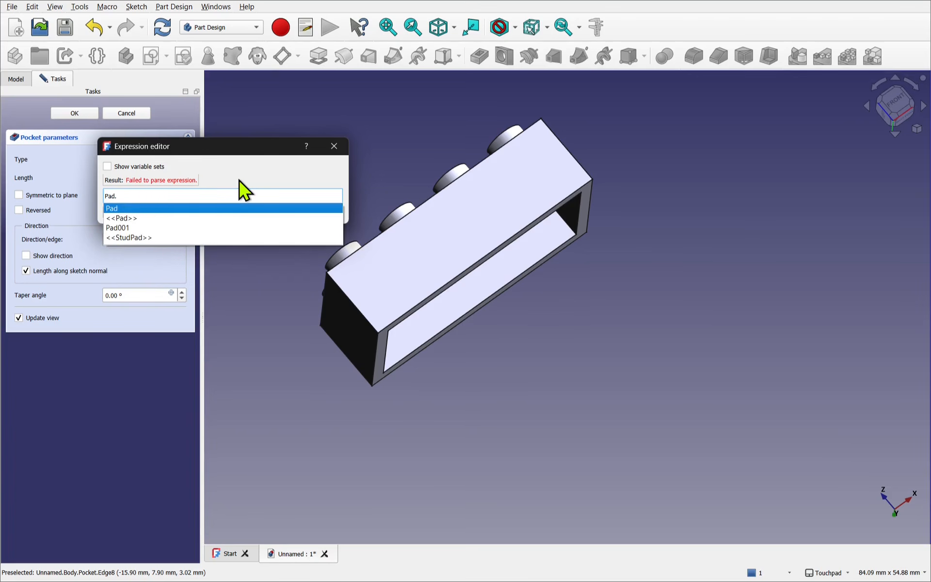
type("len")
key("Down")
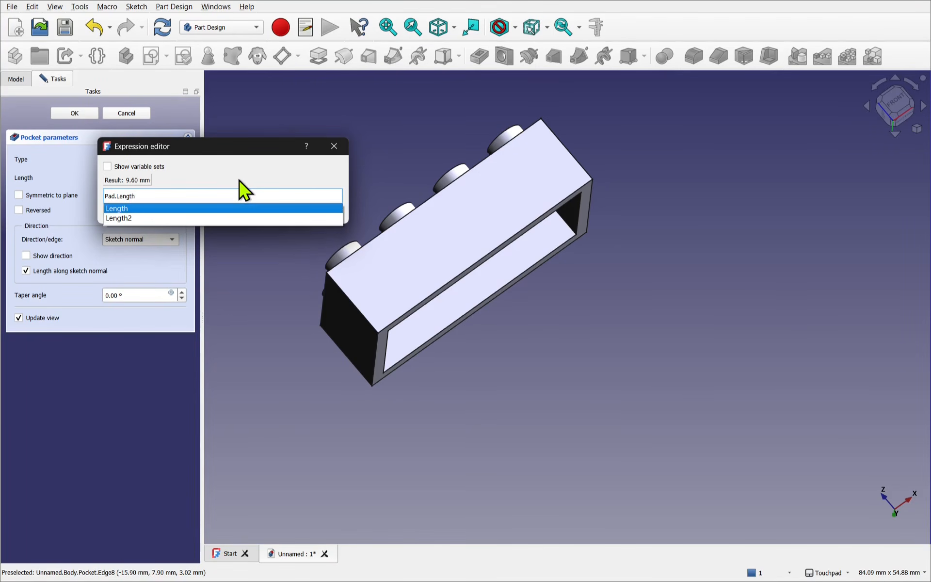
type("-")
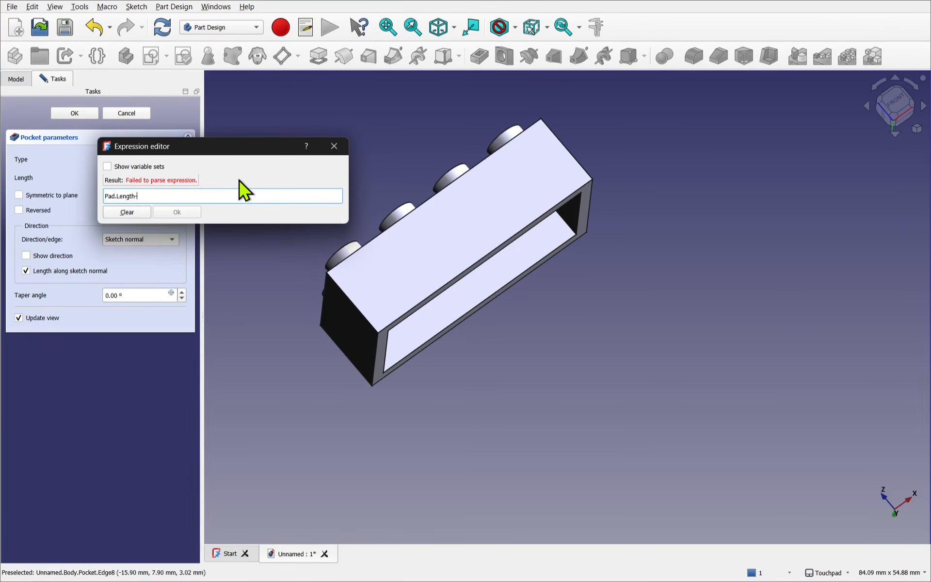
type("1.6")
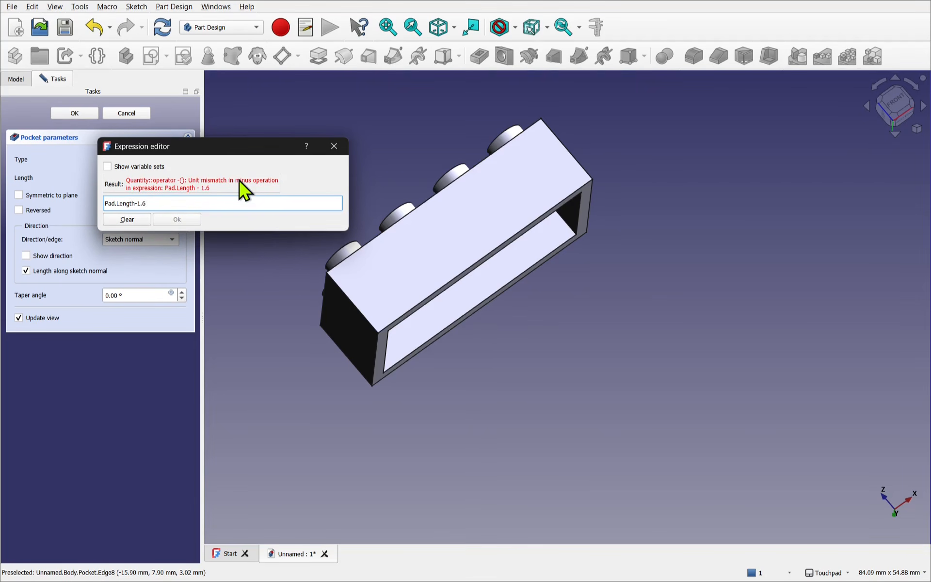
type("mm")
left_click(189, 217)
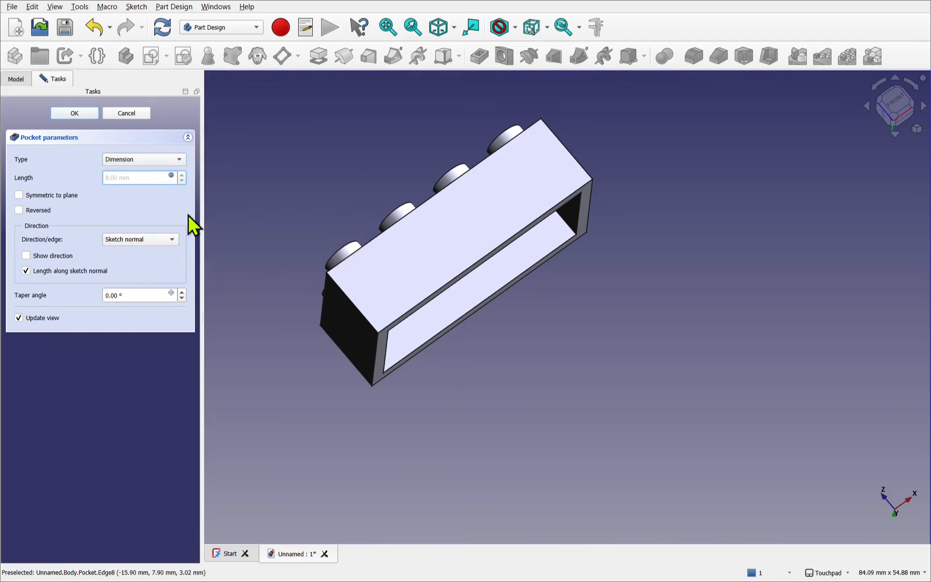
left_click(73, 115)
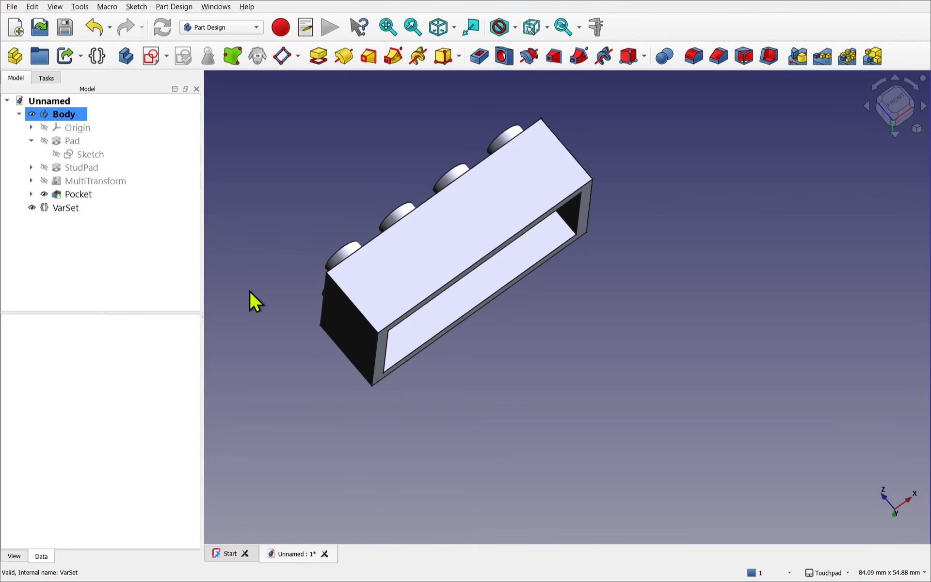
- Select the flat inner face at the bottom of the pocket, viewed from the brick's underside
left_click_drag(499, 340, 456, 283)
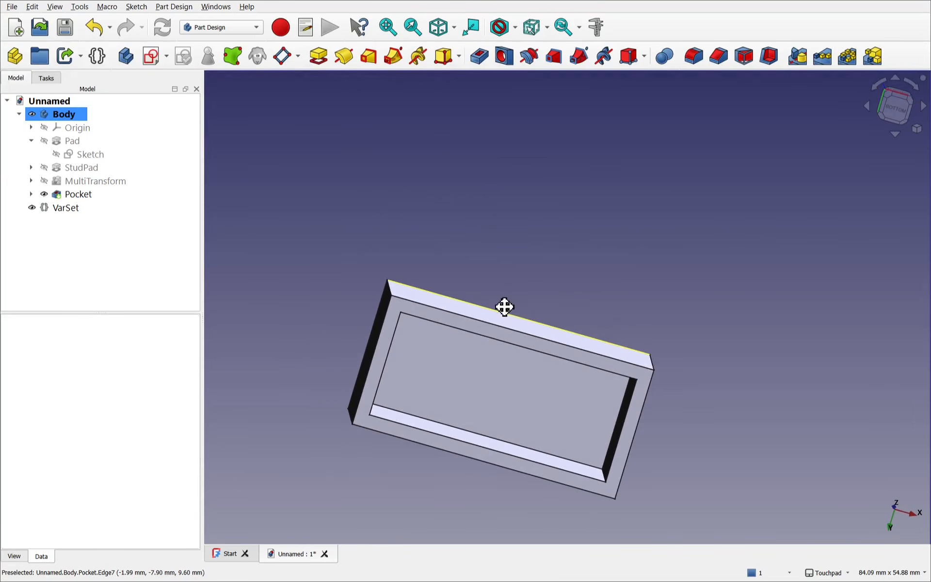
left_click_drag(503, 307, 430, 181, "shift")
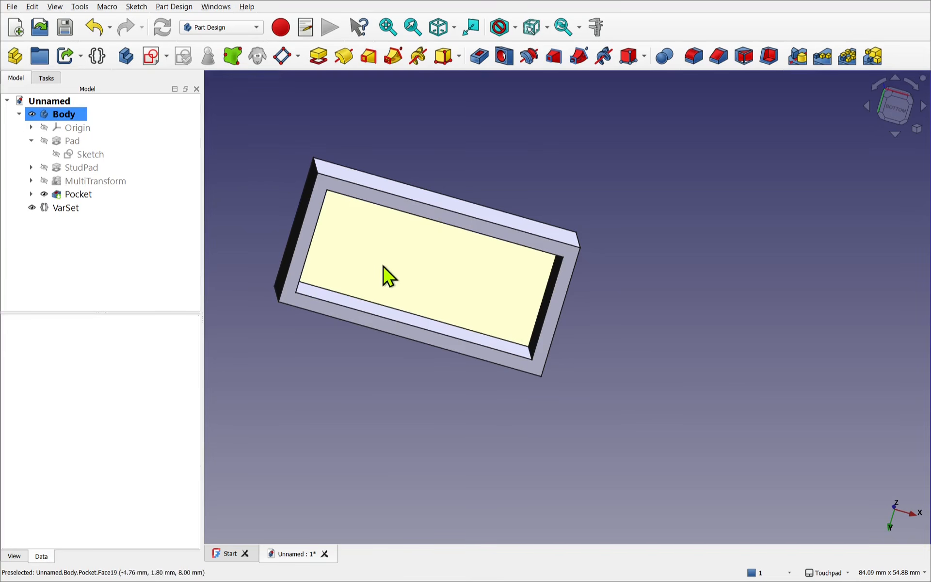
left_click(367, 256)
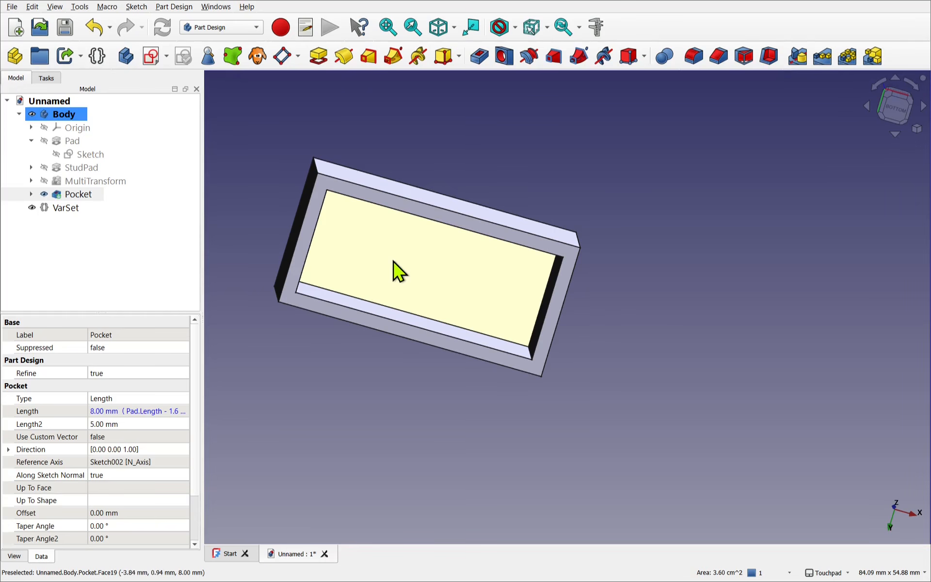
- Create a new sketch on the flat inner face at the bottom of the pocket
left_click(315, 236)
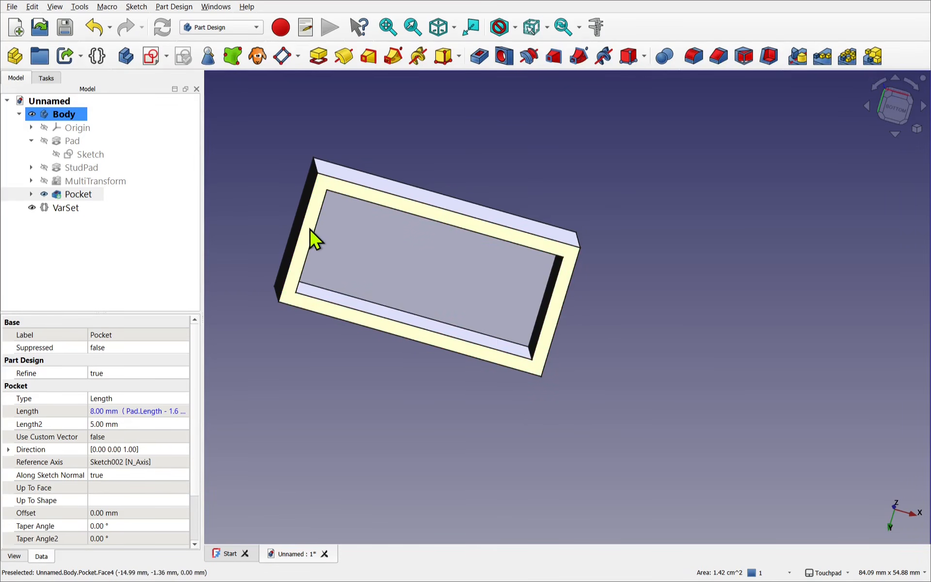
left_click(379, 387)
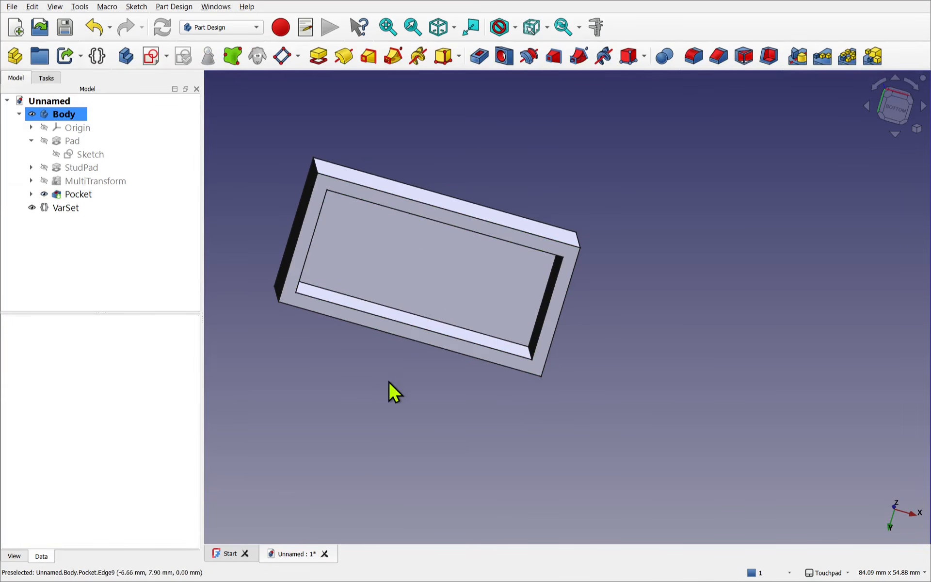
left_click(405, 274)
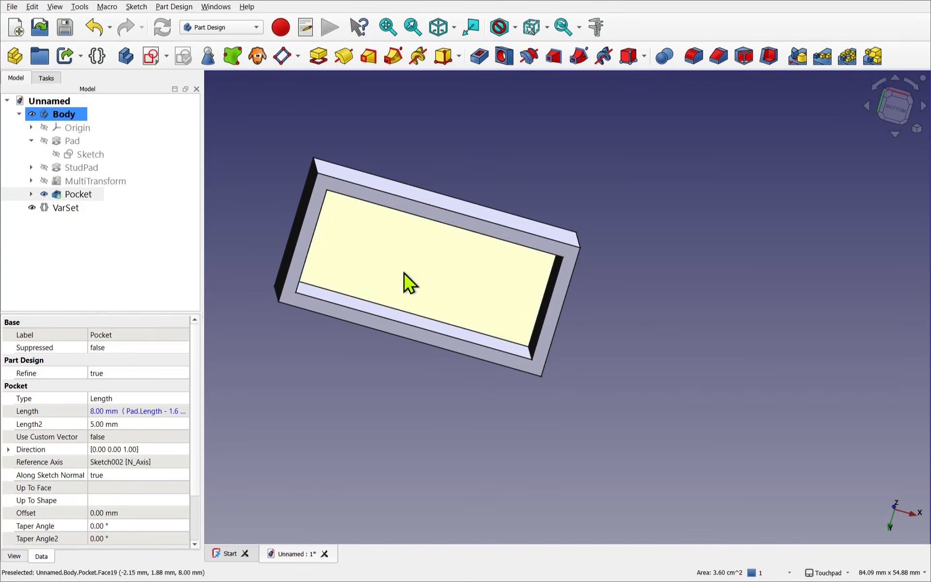
left_click(150, 67)
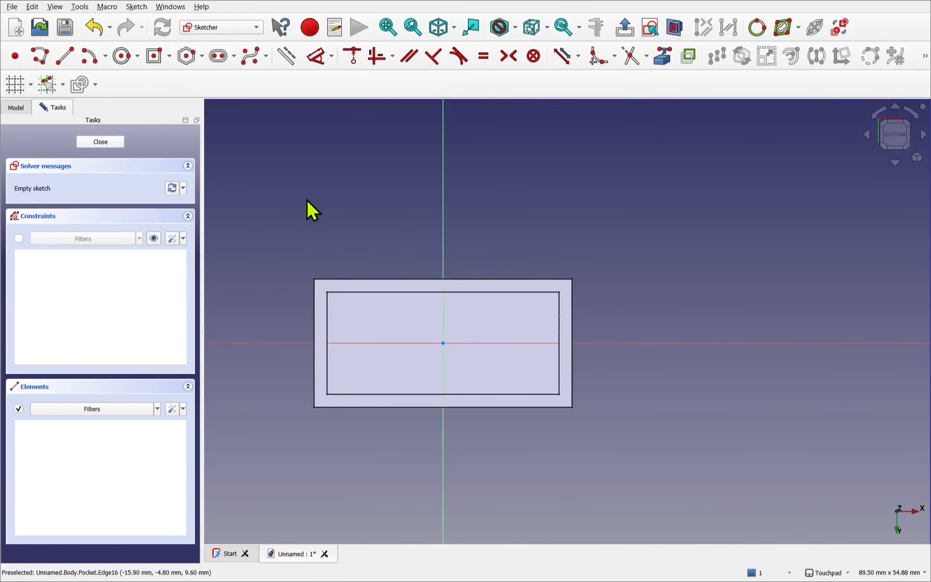
- Sketch a circle about 4.7 mm in diameter inside the pocket outline, near its upper-left corner
left_click(122, 59)
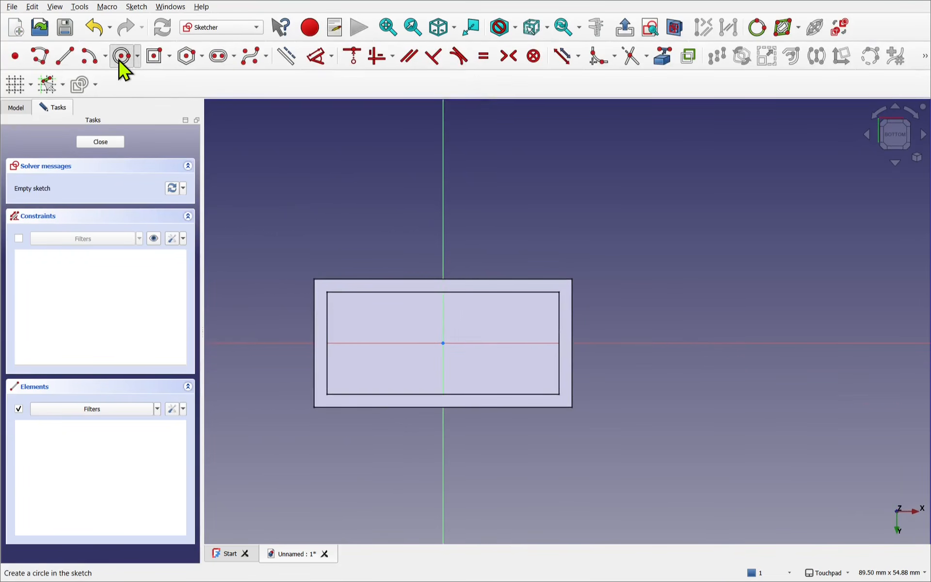
left_click(363, 318)
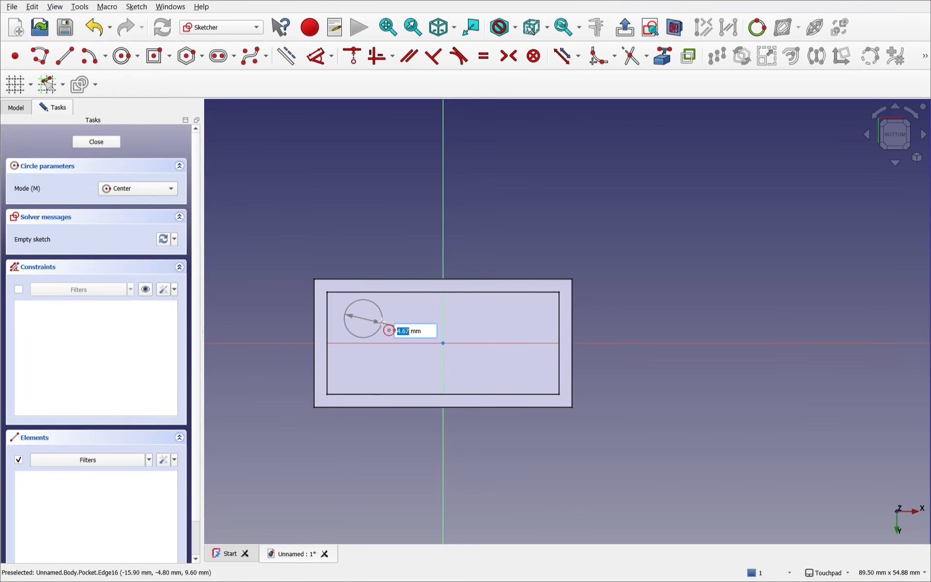
left_click(382, 324)
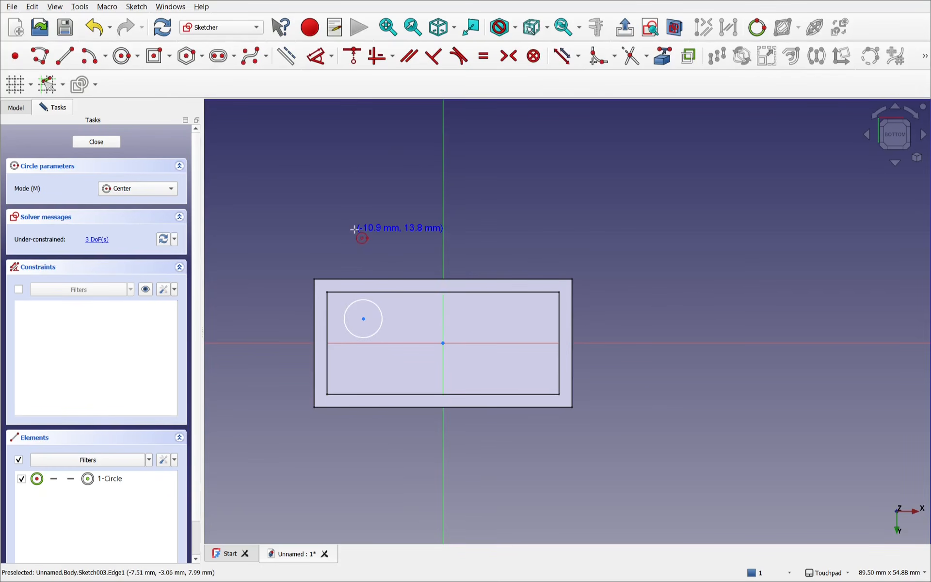
key("Escape")
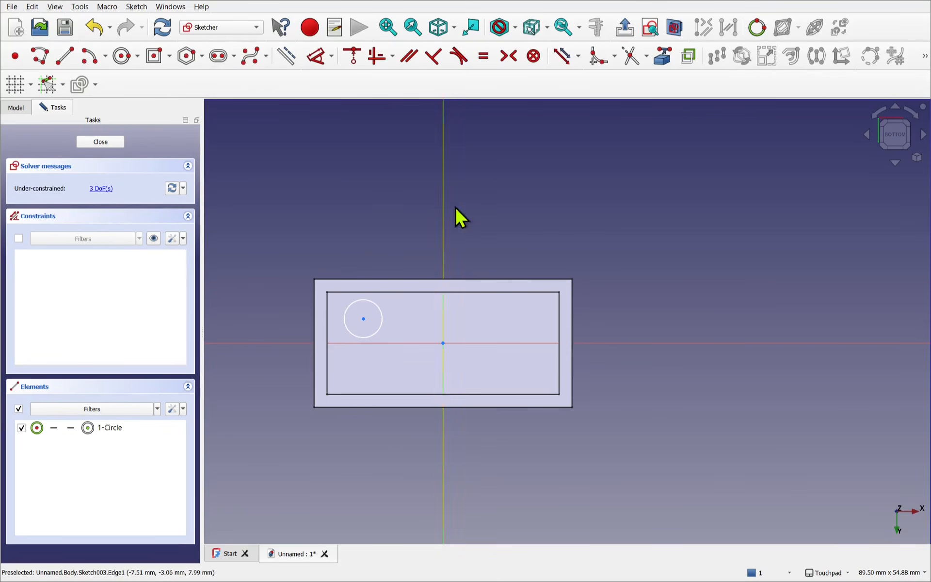
- Project the brick's upper-left outer corner as external geometry and set the circle centre's vertical distance from it to 7.9 mm
left_click(663, 56)
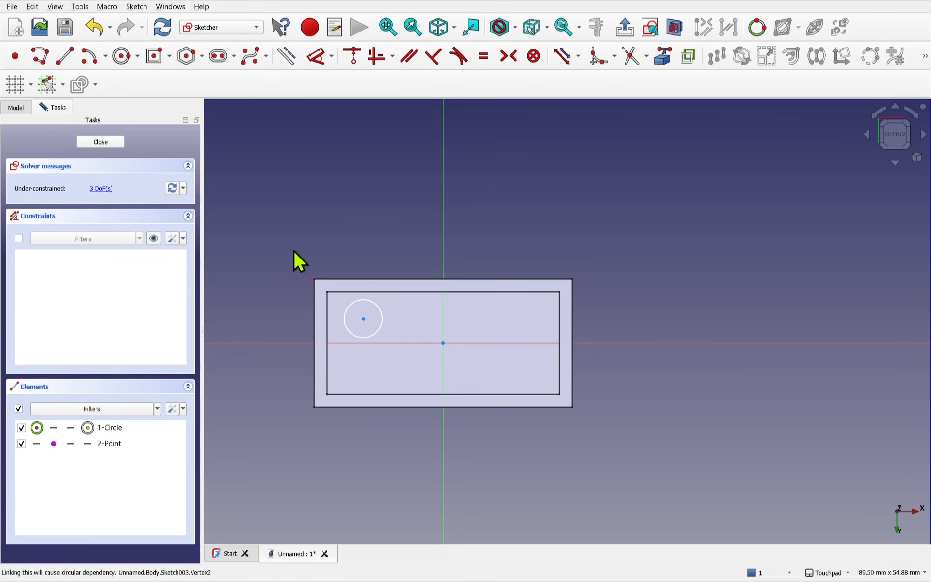
left_click(314, 59)
left_click(315, 282)
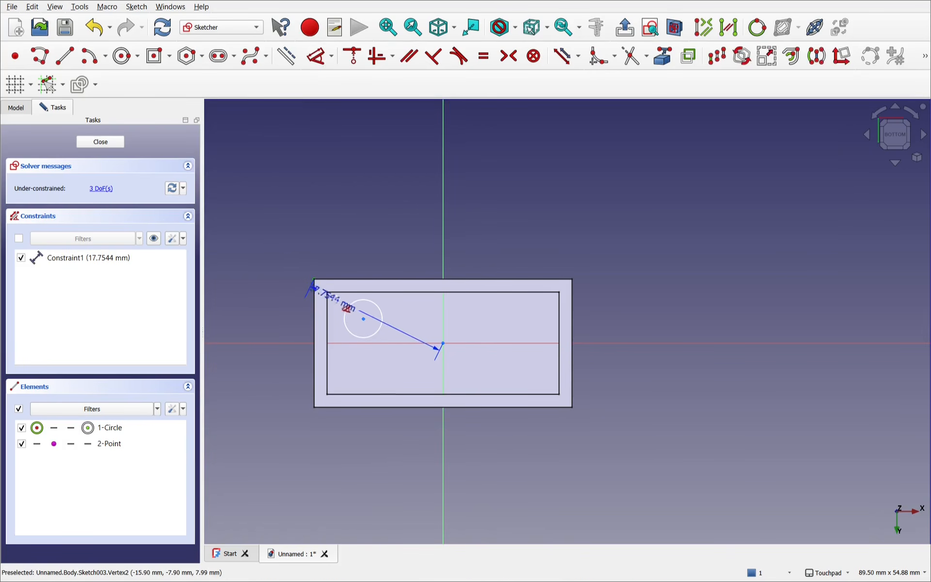
left_click(363, 319)
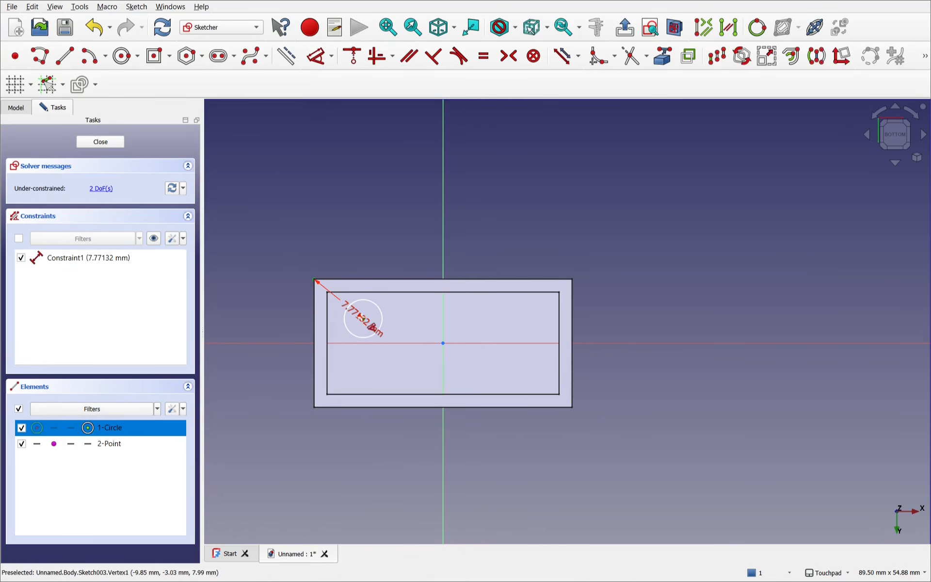
left_click(285, 310)
type("7.9")
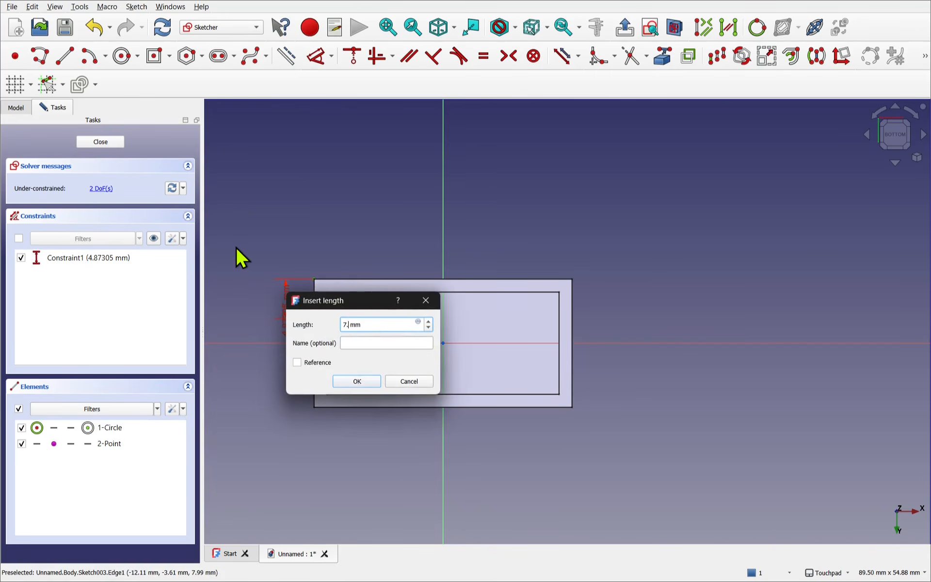
key("Return")
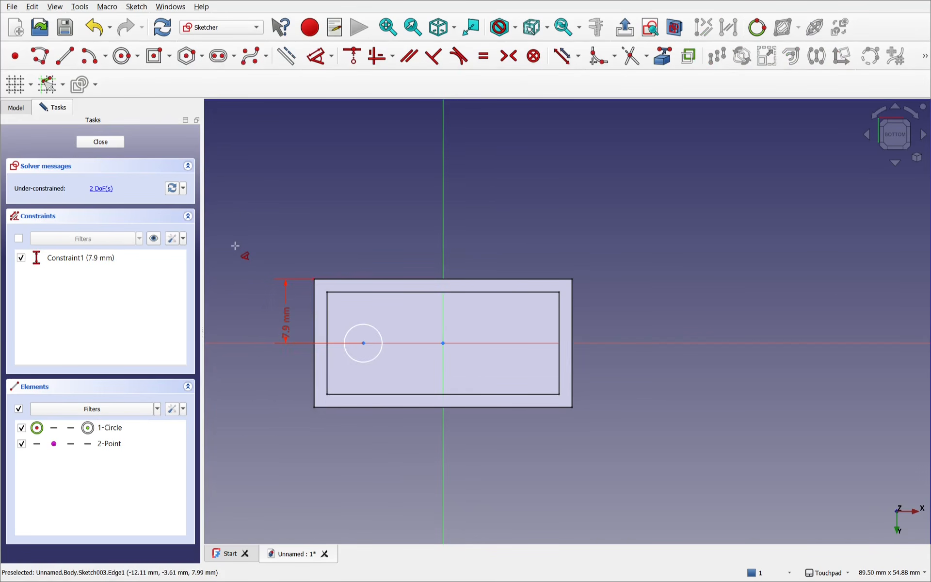
- Set the horizontal distance between the brick's projected corner and the circle's centre to 7.9 mm
left_click(364, 343)
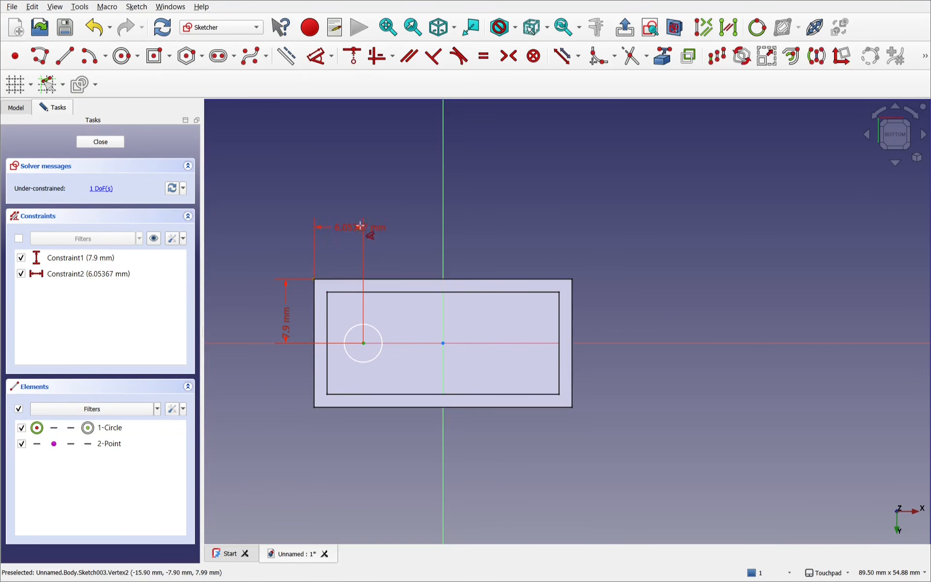
left_click(367, 231)
type("7.9")
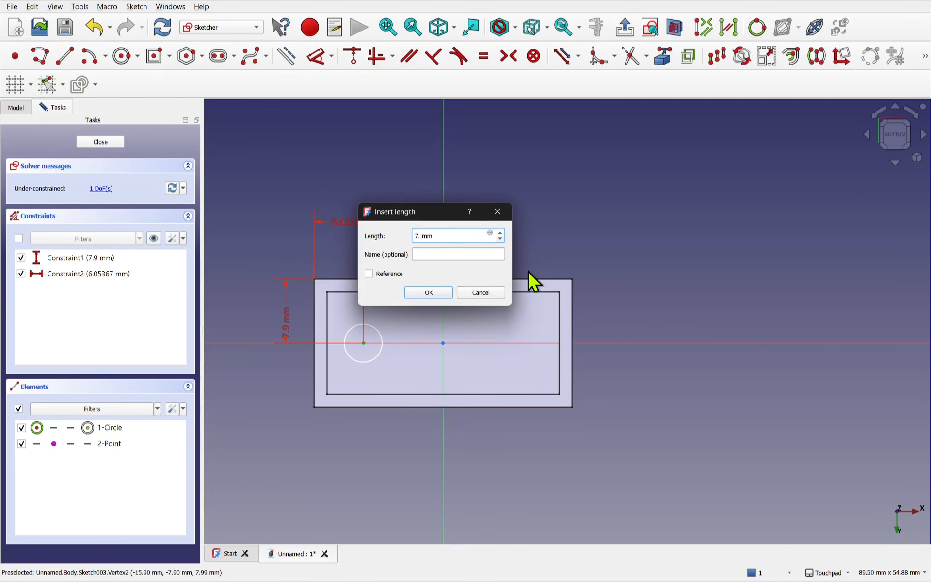
key("Return")
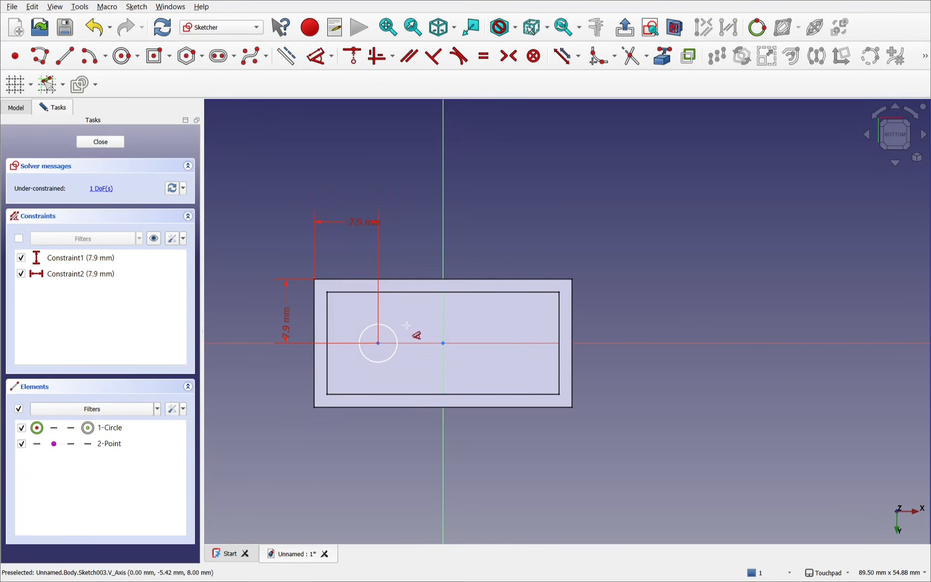
- Constrain the circle's diameter to 4.8 mm
left_click(392, 329)
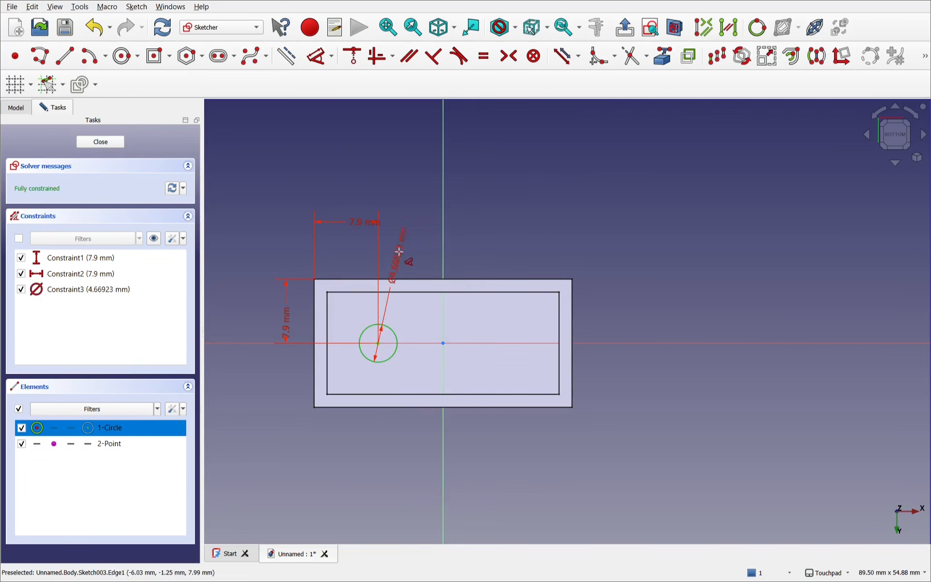
left_click(422, 243)
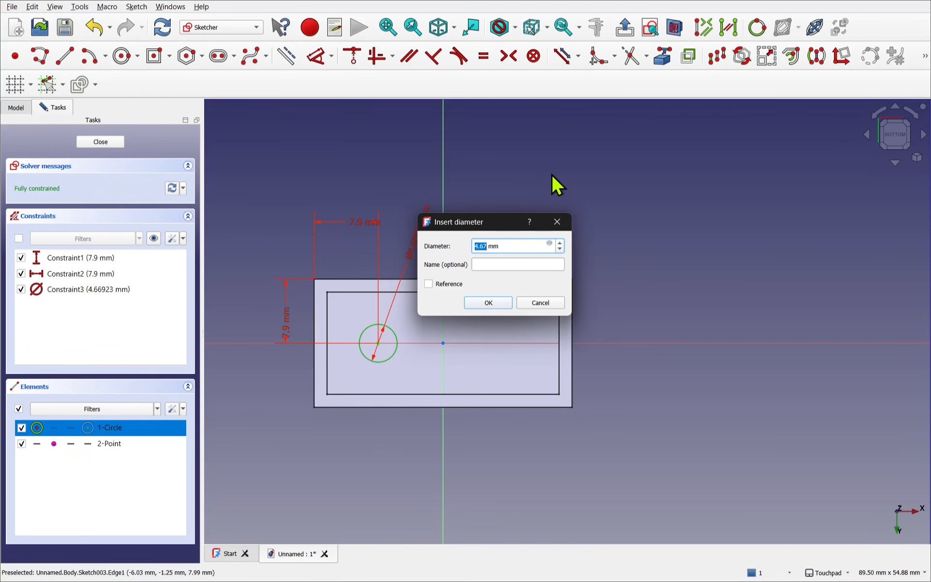
type("4.8")
key("Return")
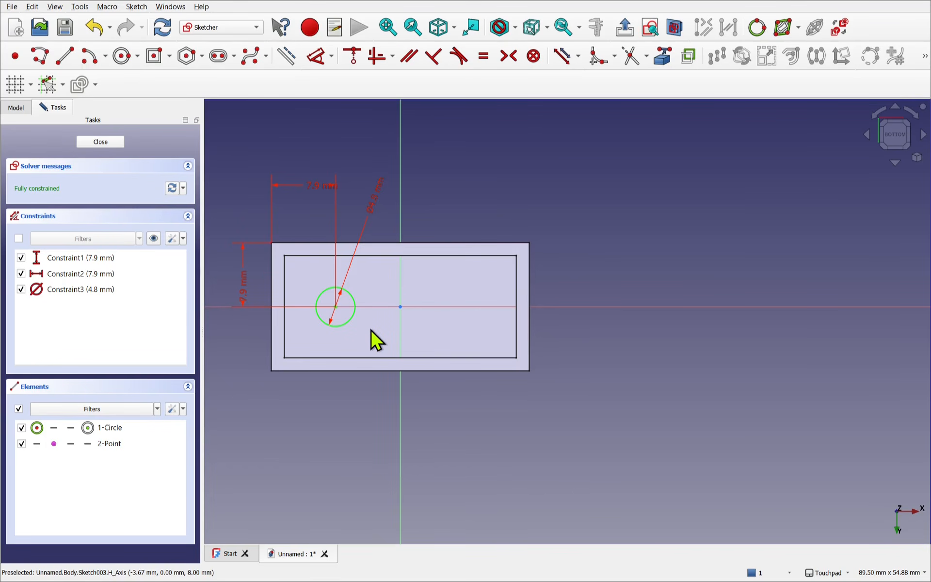
- Draw a second circle on the same centre, equal in size to the 4.8 mm circle
left_click(122, 58)
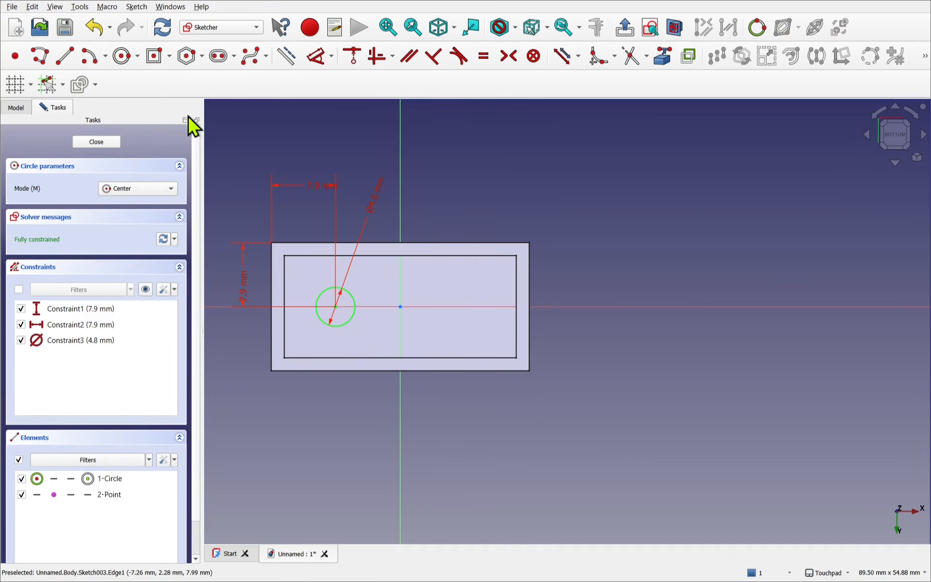
left_click(336, 307)
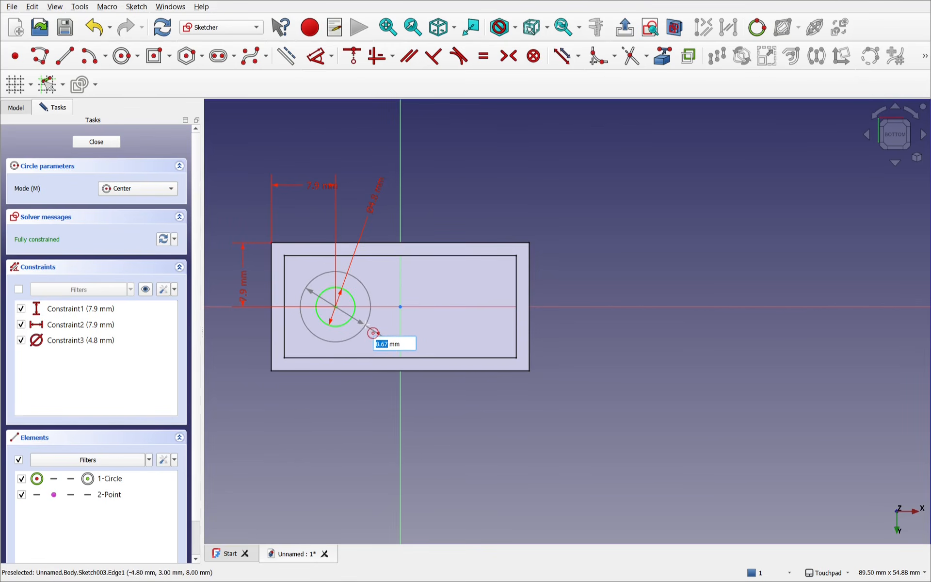
key("Return")
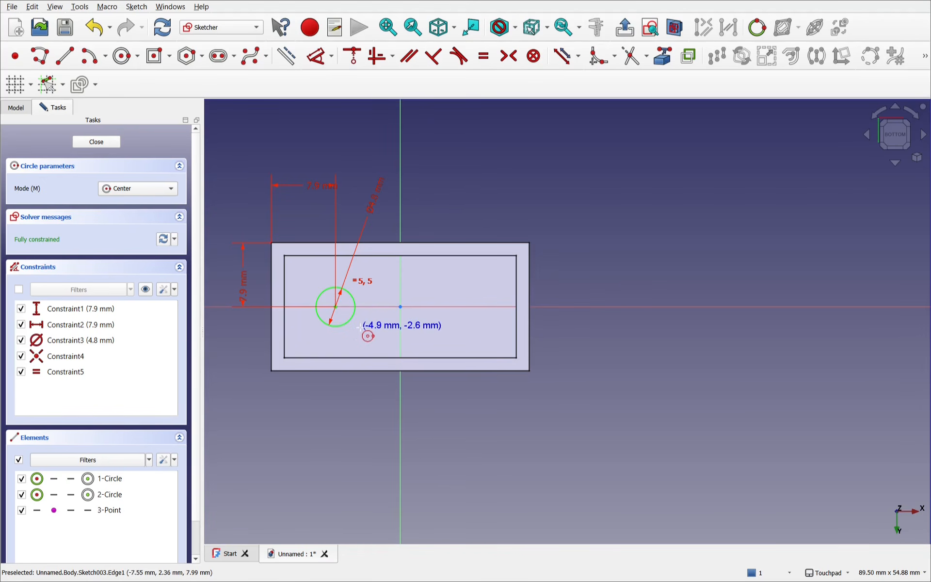
- Draw a larger concentric circle around the 4.8 mm circle and close the sketch
scroll(357, 321, "up", 3)
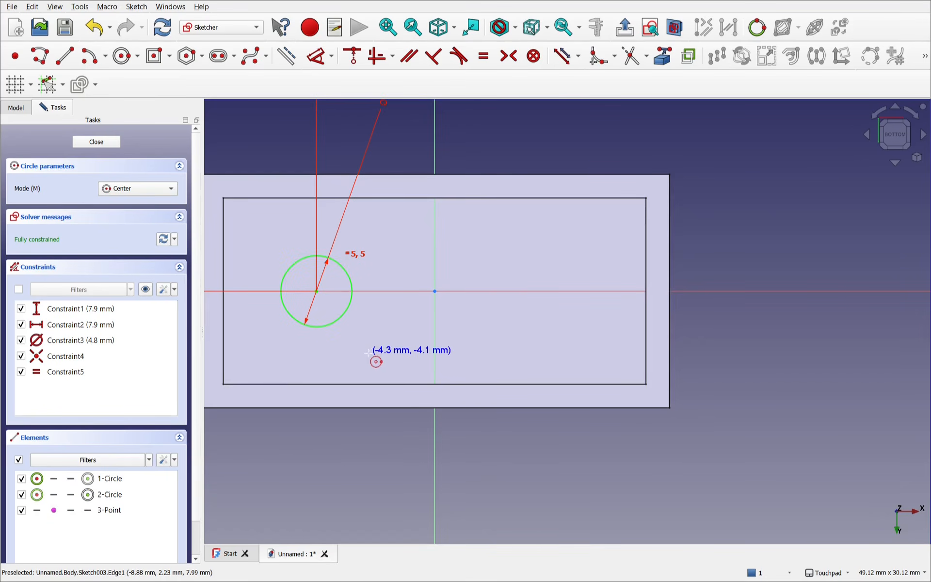
left_click(316, 291)
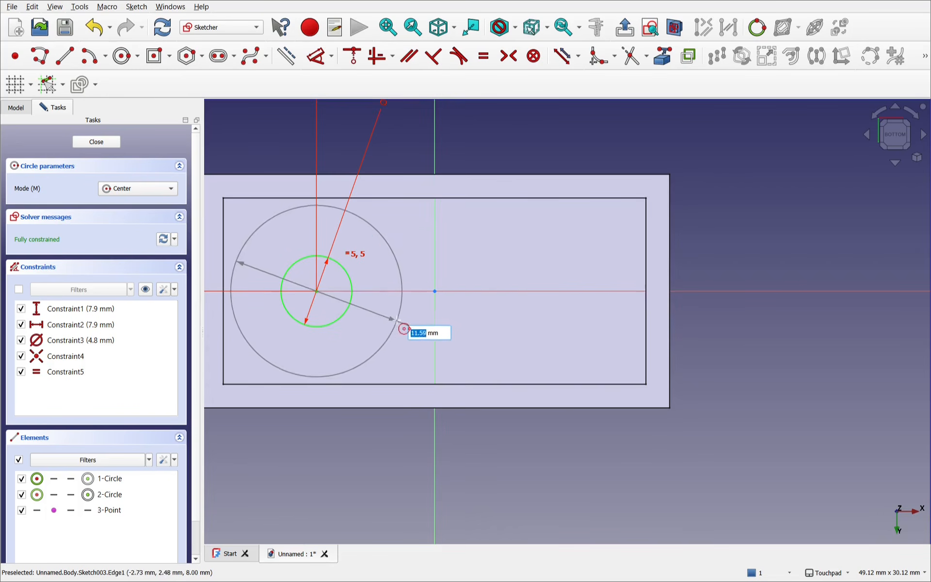
left_click(375, 316)
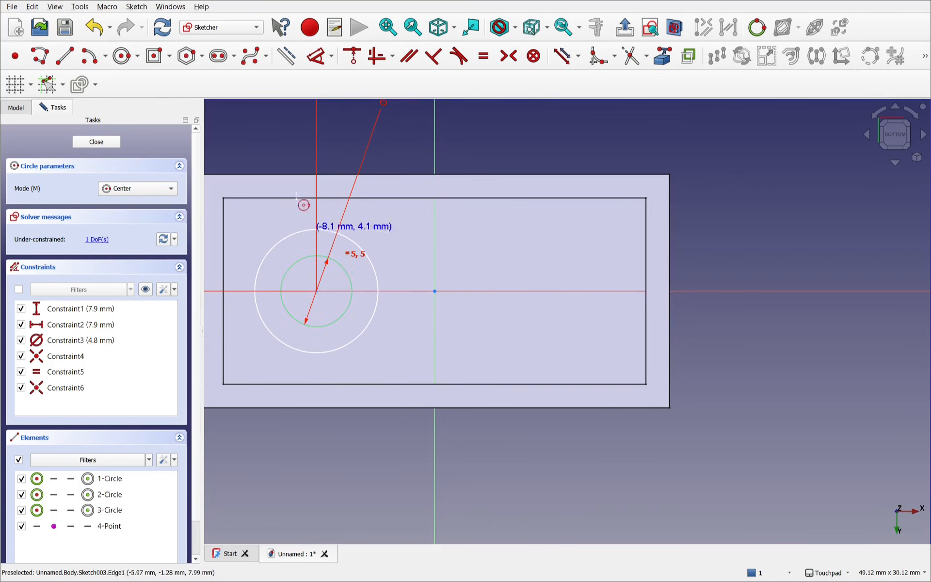
left_click(104, 142)
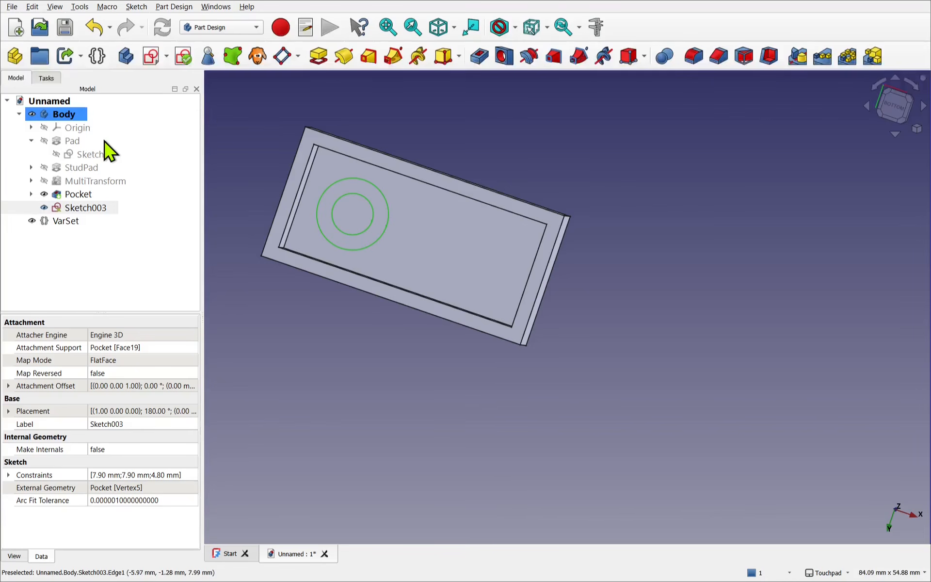
left_click(84, 210)
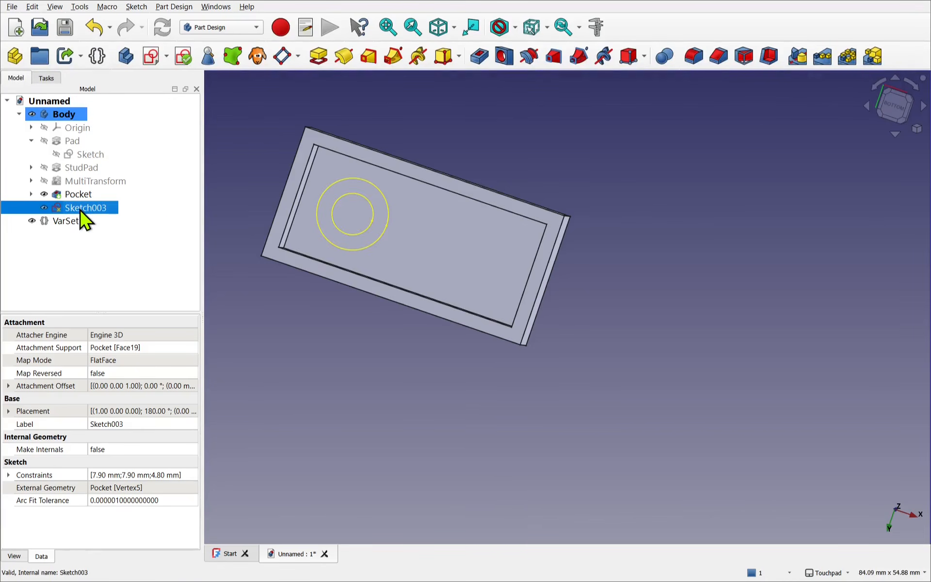
left_click(318, 56)
left_click_drag(358, 274, 353, 223, "alt")
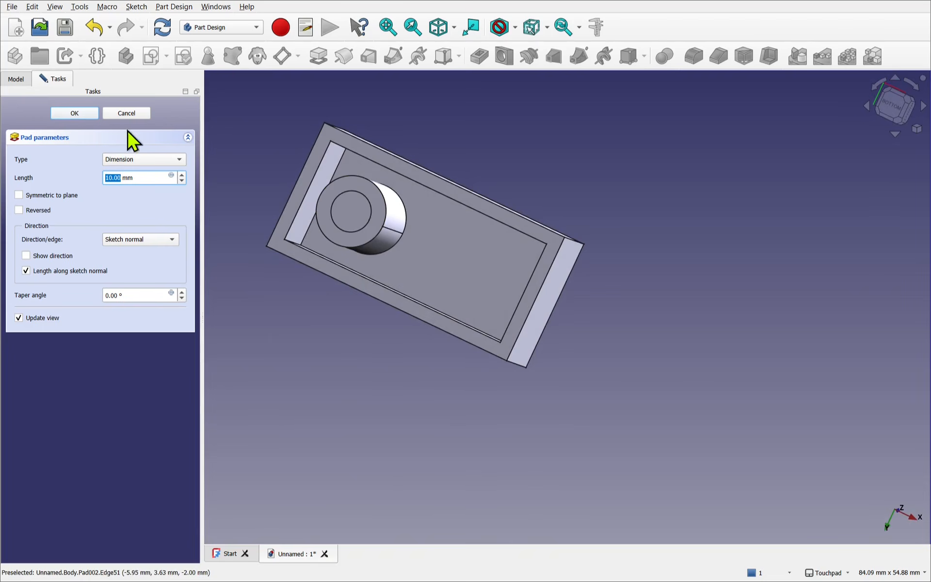
left_click(133, 114)
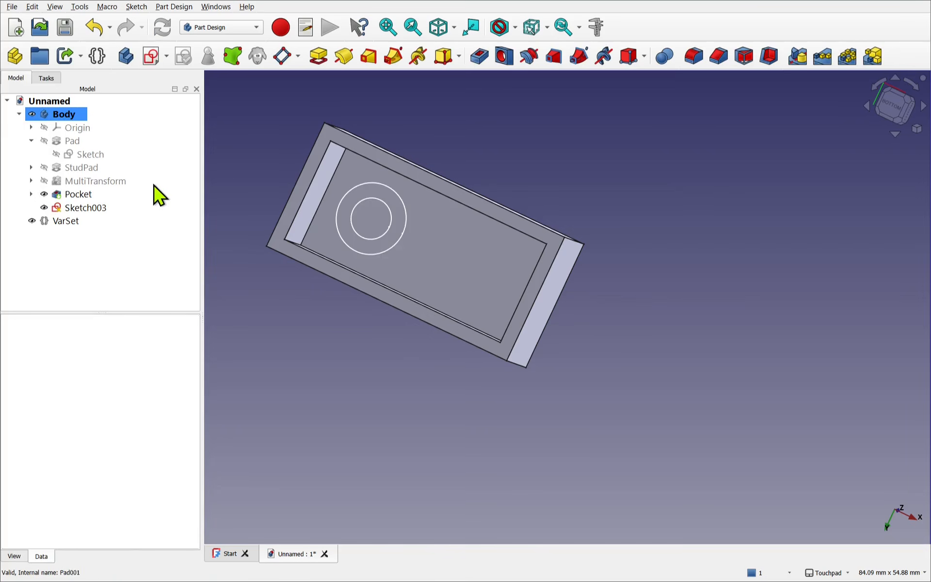
- Reopen the tube sketch and hide the first inner circle and the large outer circle to isolate the duplicate circle
double_click(84, 209)
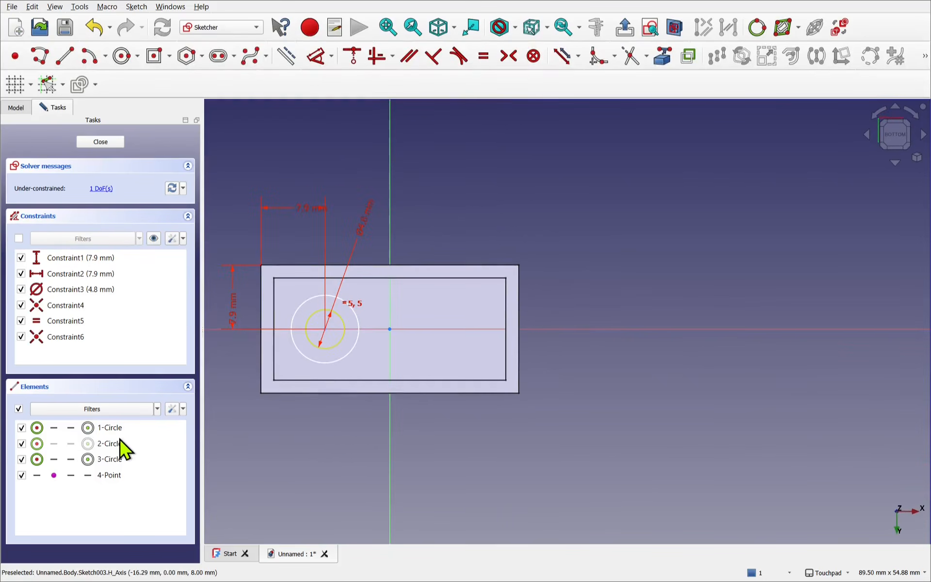
left_click(106, 429)
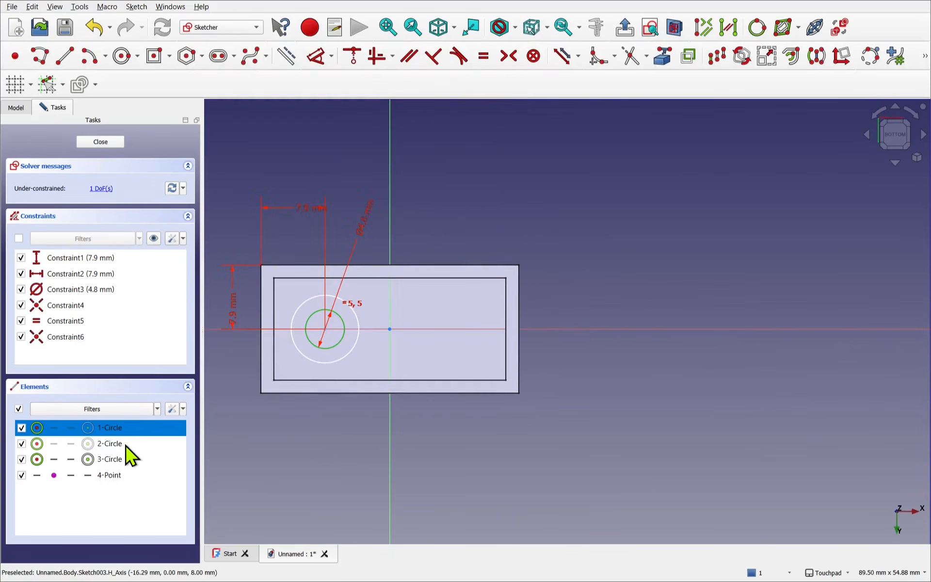
left_click(117, 444)
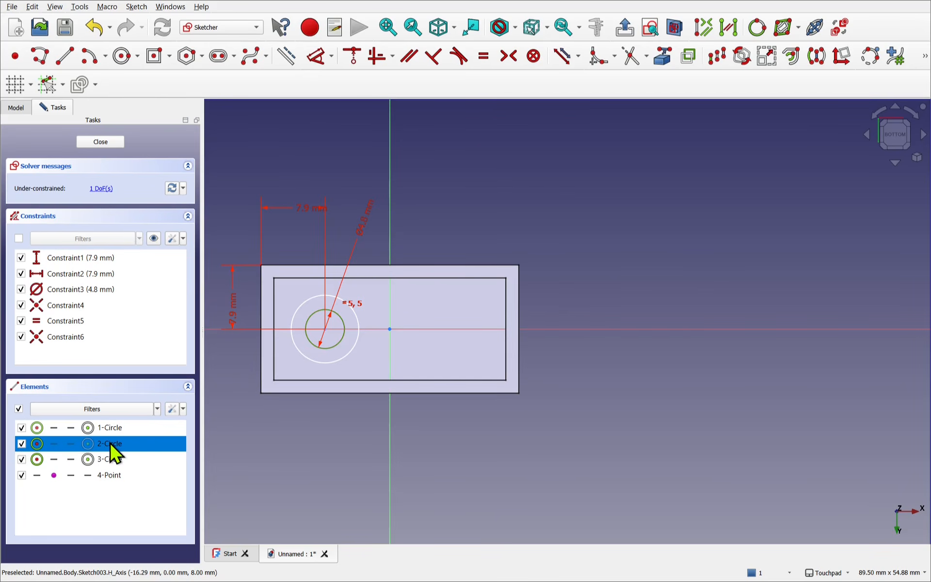
left_click(29, 442)
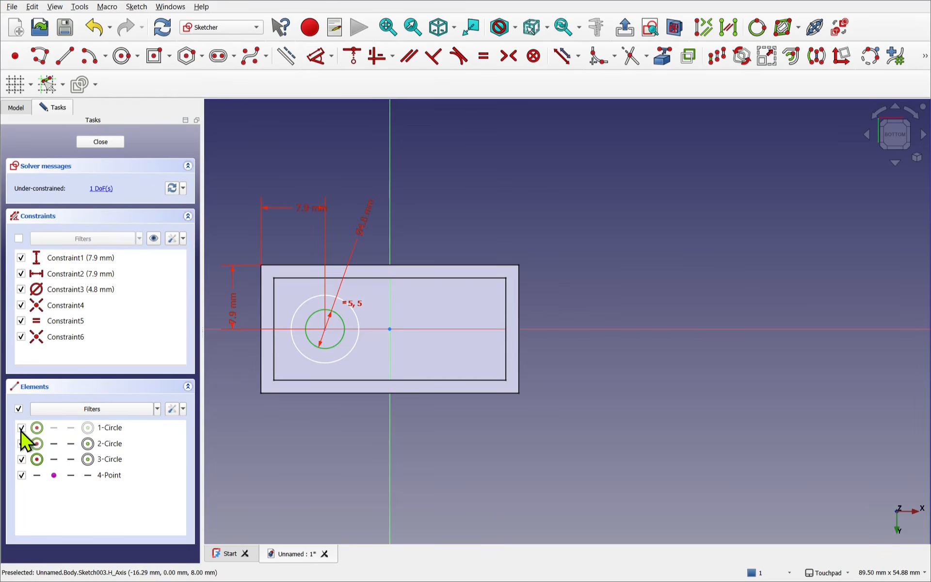
left_click(22, 428)
left_click(22, 460)
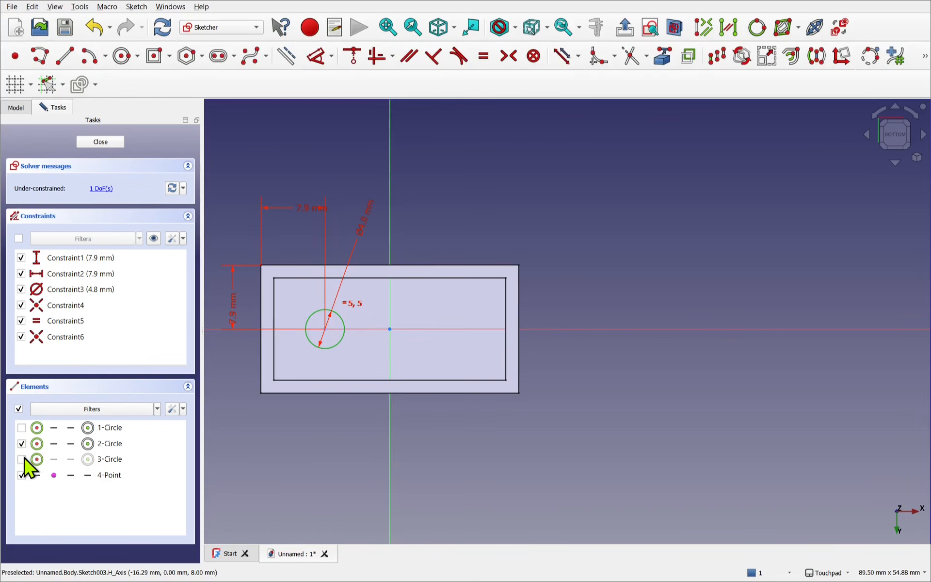
- Delete the duplicate inner circle and show the remaining two concentric circles again
left_click(104, 445)
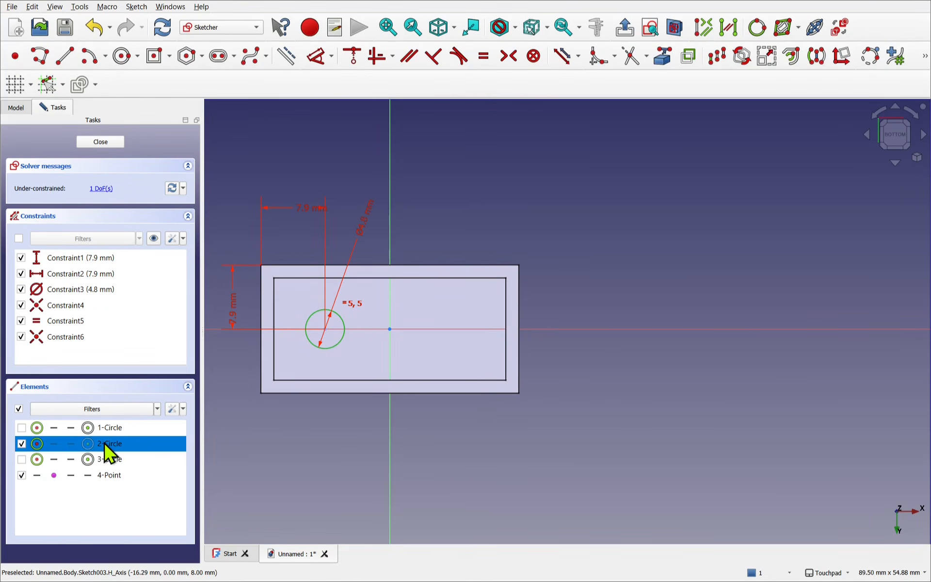
key("Delete")
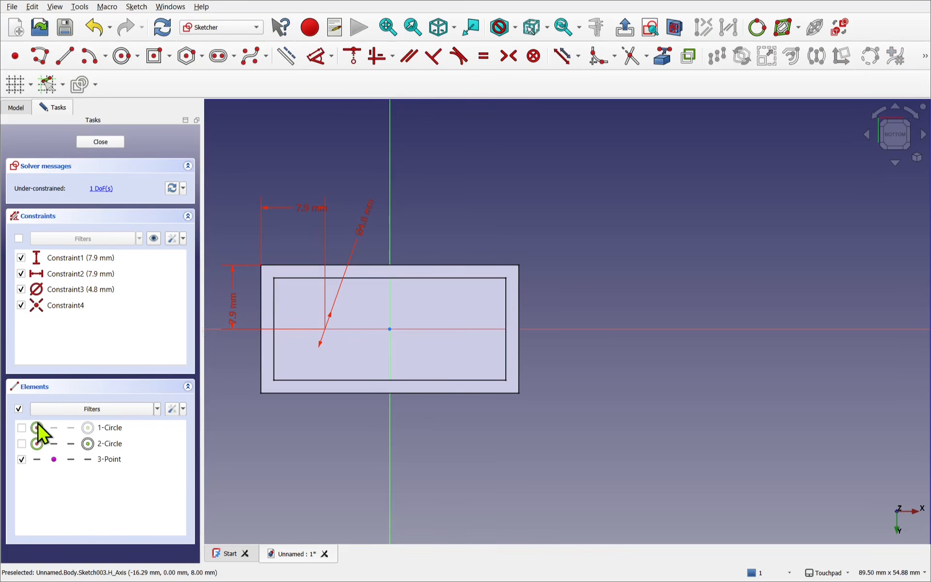
left_click(23, 428)
left_click(21, 443)
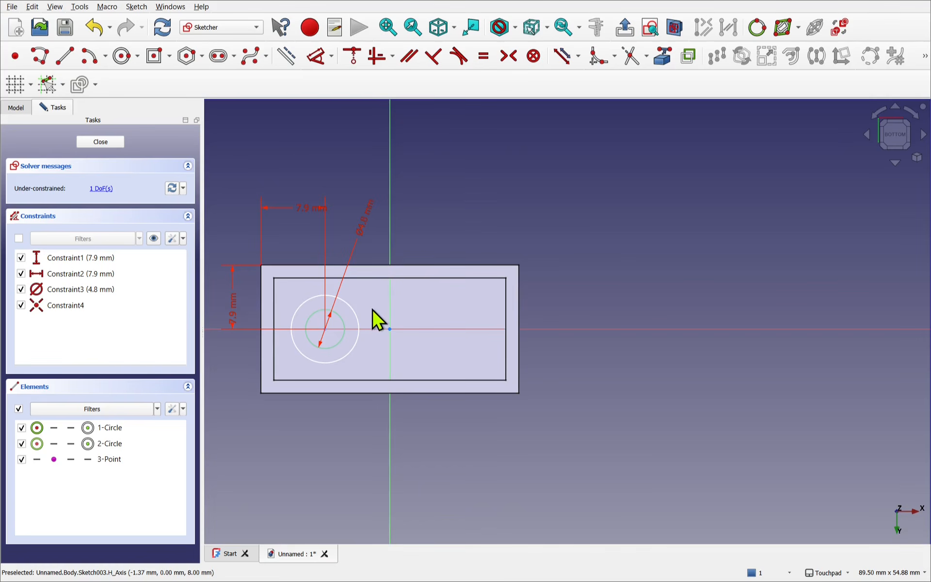
- Constrain the outer circle's diameter to 6.5 mm and close the sketch
left_click(362, 318)
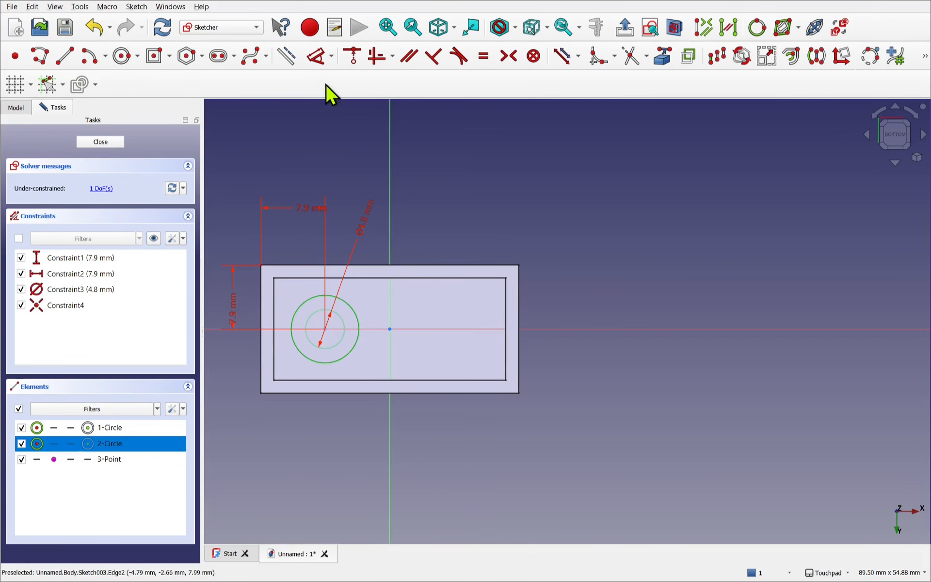
left_click(318, 57)
left_click_drag(388, 330, 351, 439)
left_click(350, 439)
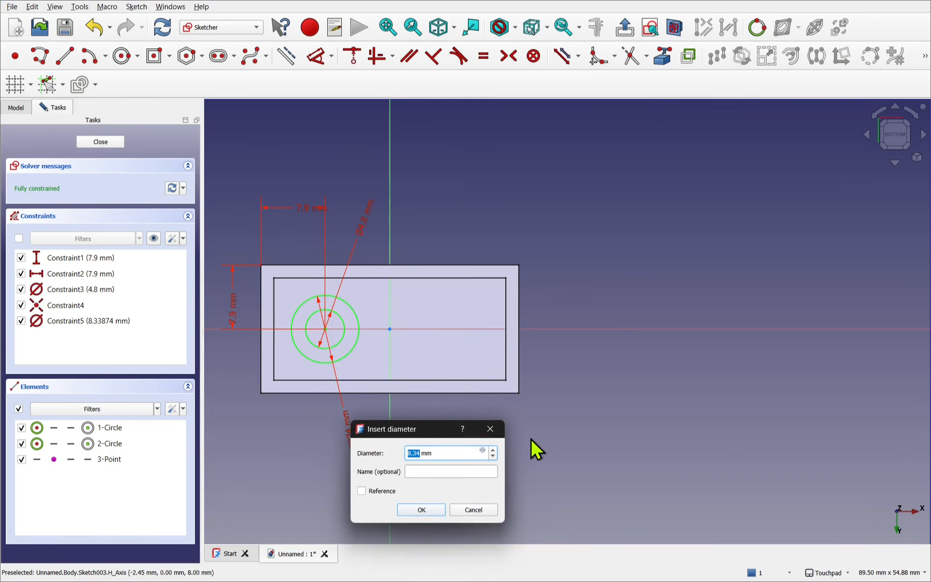
type("6.5")
key("Return")
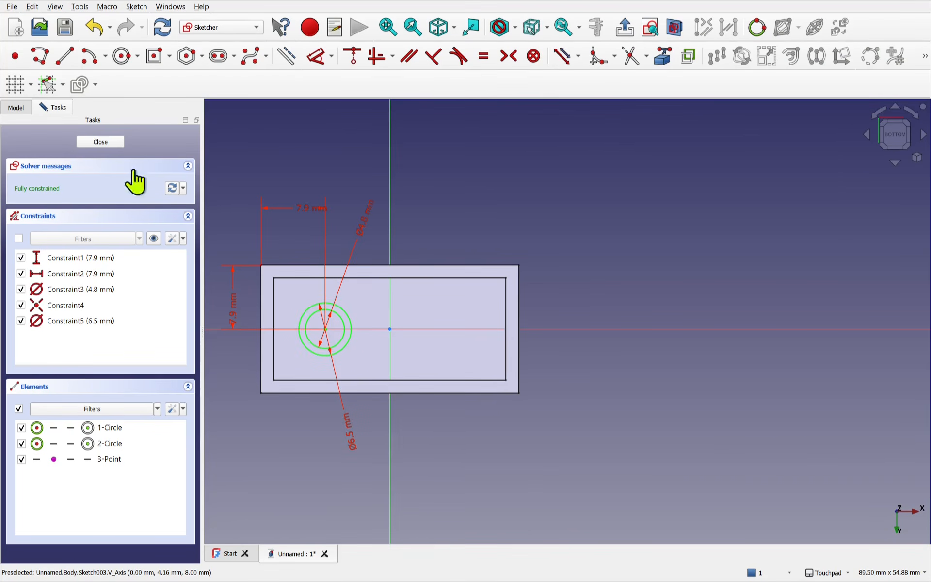
left_click(102, 142)
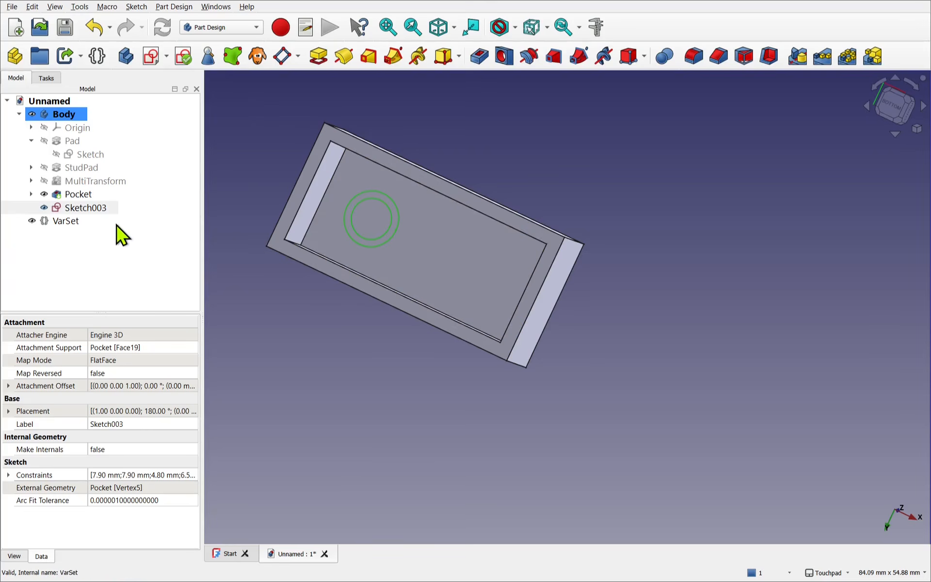
- Pad the concentric-circle sketch with type Up to face, ending at the rim face on the brick's open underside
left_click(99, 210)
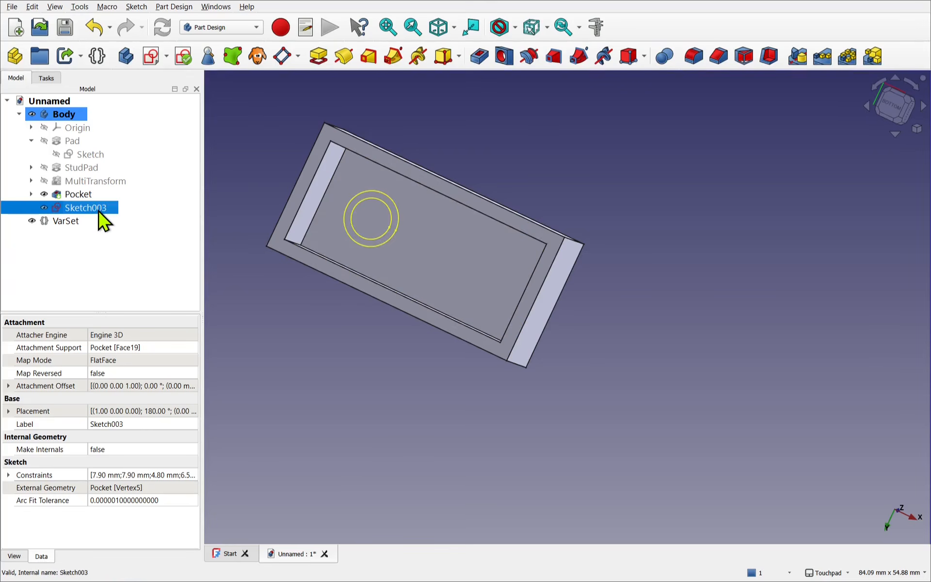
left_click(319, 56)
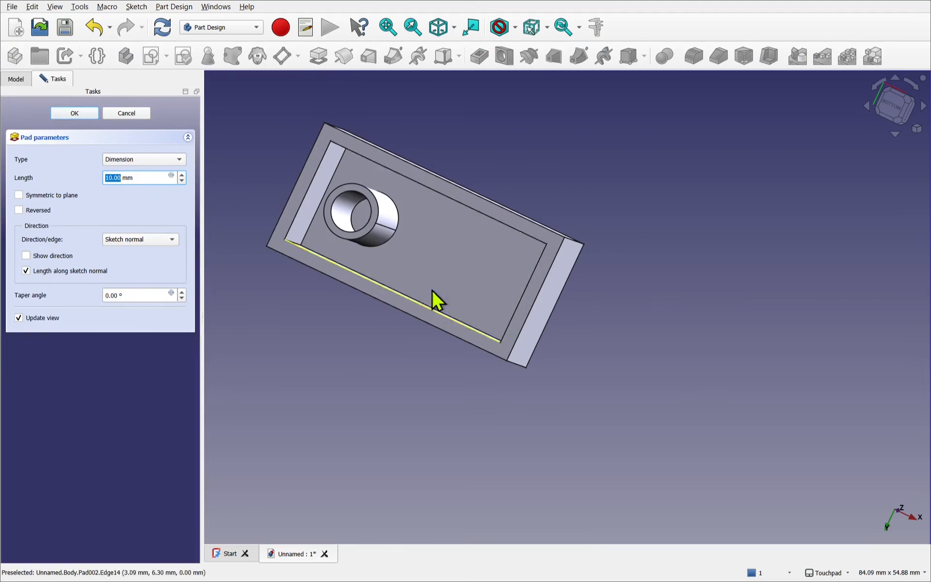
left_click_drag(432, 301, 539, 167, "alt")
left_click_drag(550, 142, 444, 283, "alt")
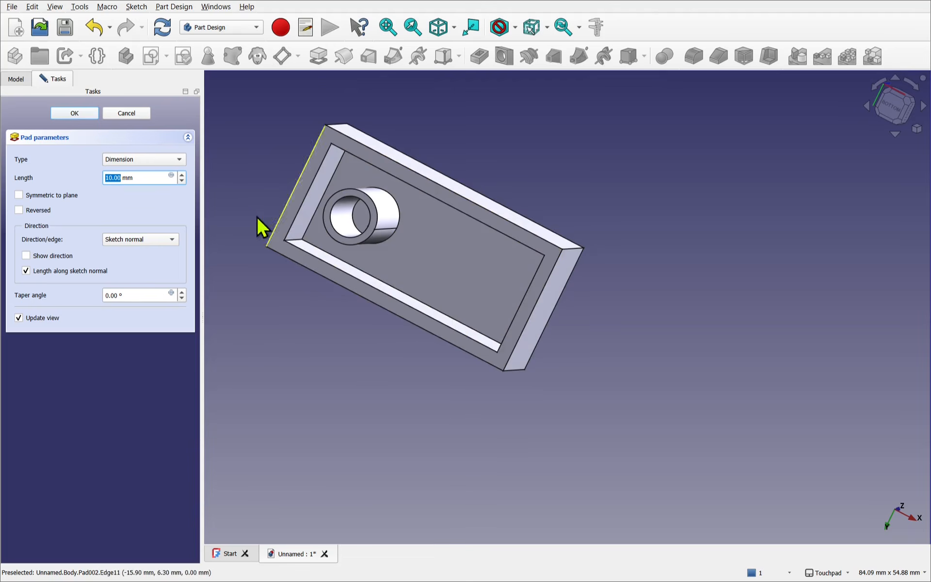
left_click(146, 161)
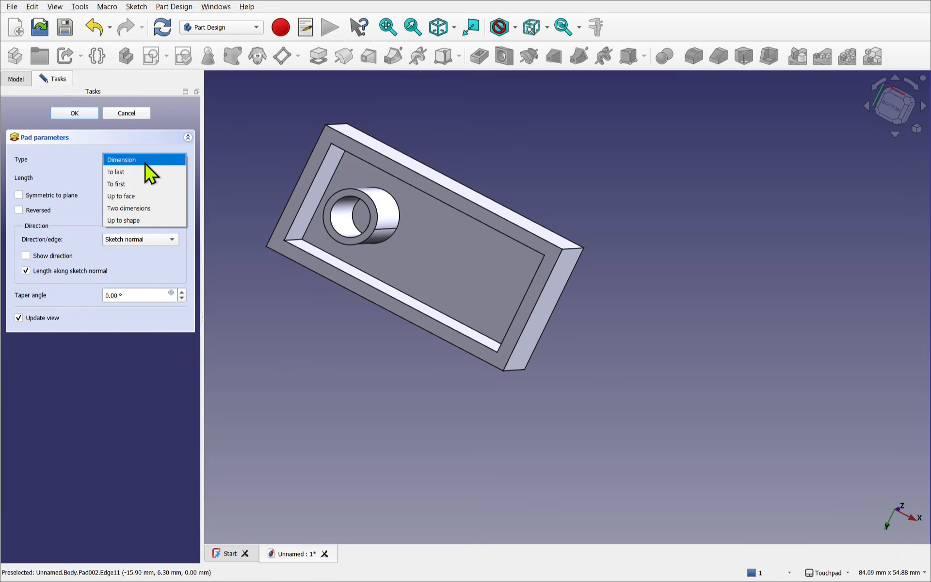
left_click(139, 197)
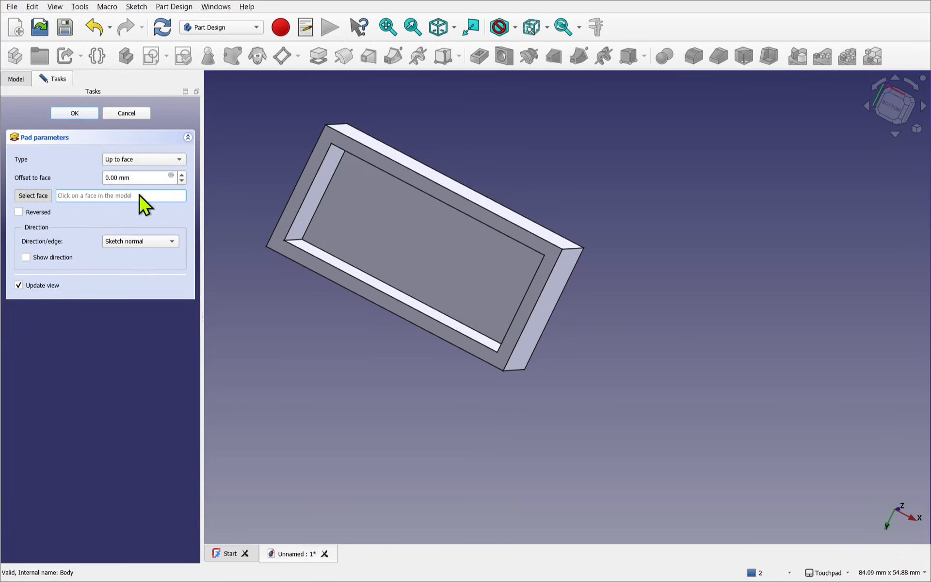
left_click(304, 261)
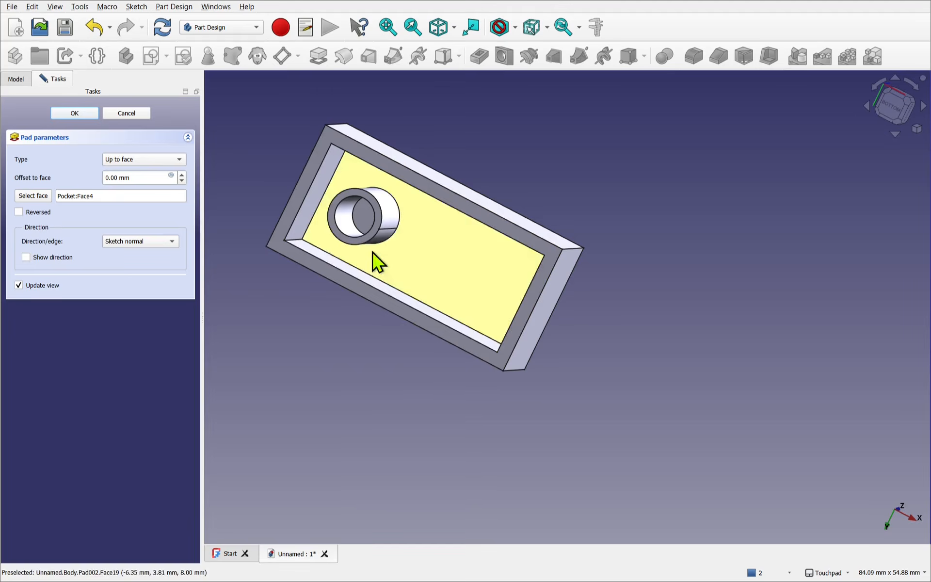
left_click_drag(375, 243, 360, 270, "alt")
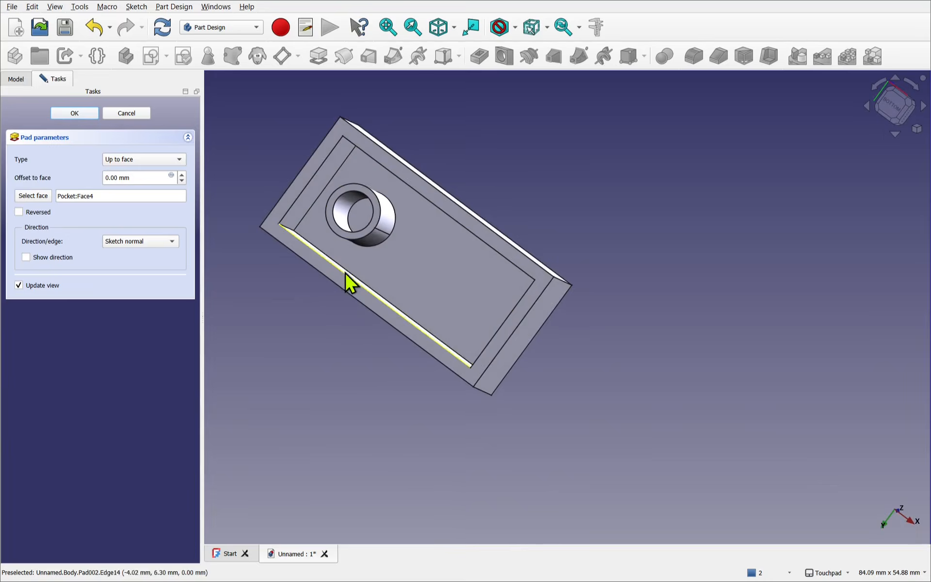
left_click(68, 117)
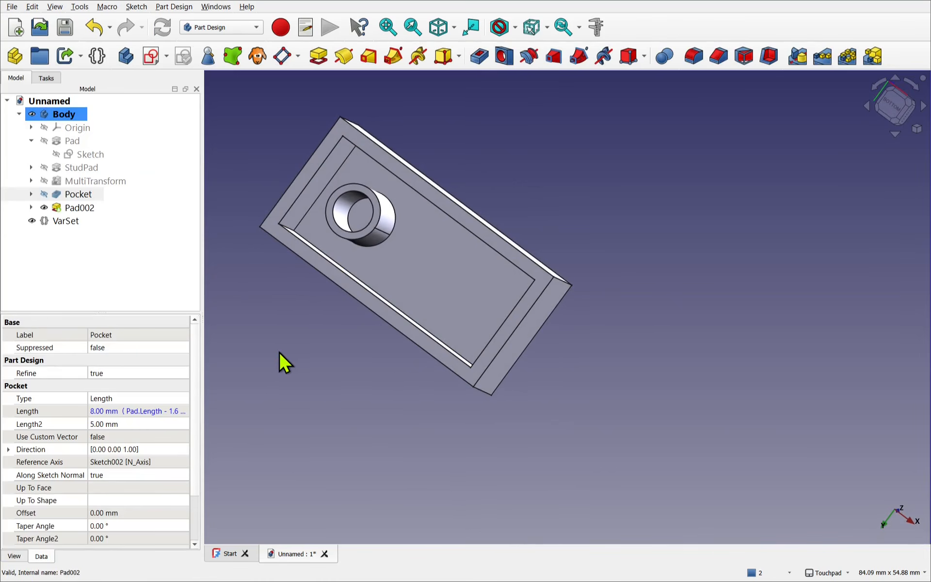
- Rename the new tube pad to Tube
left_click_drag(415, 357, 646, 250, "alt")
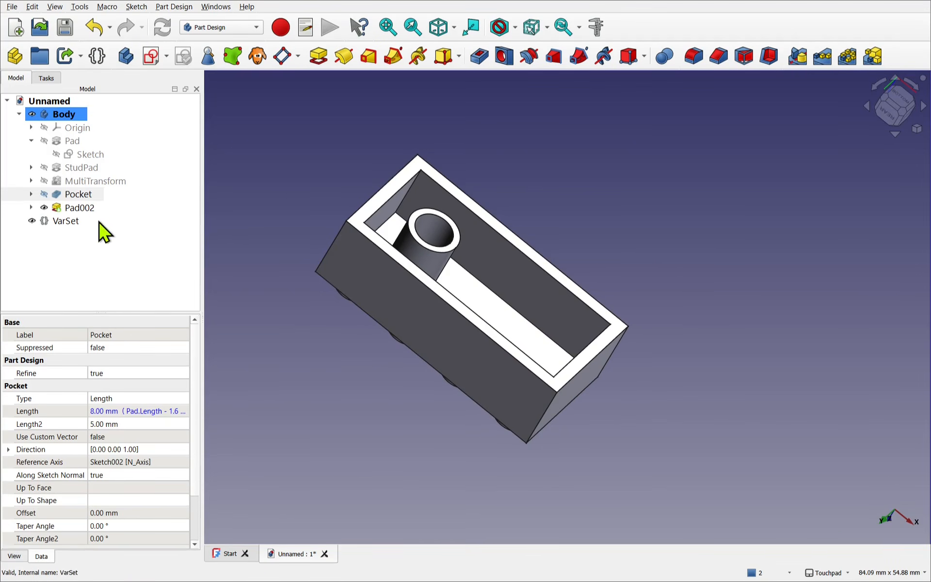
left_click(80, 210)
right_click(81, 212)
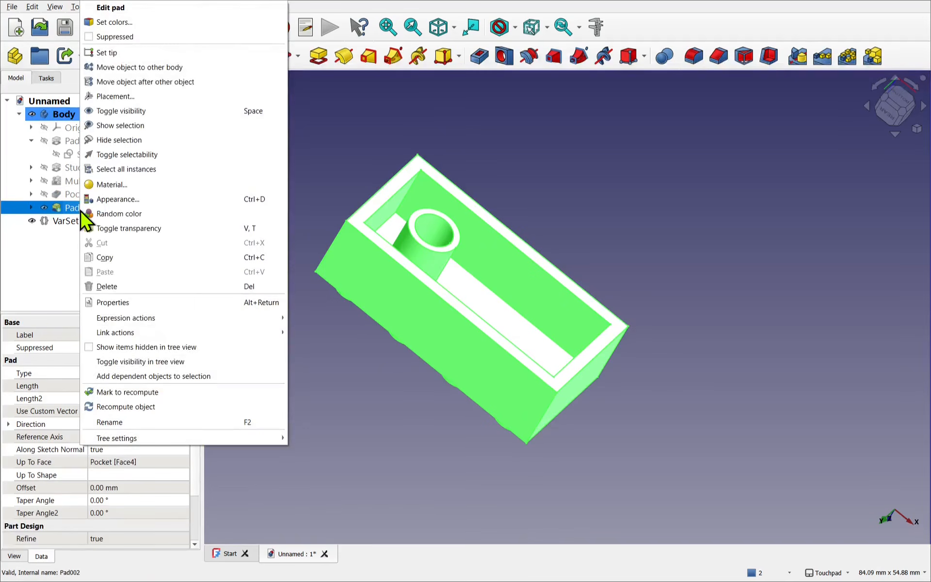
left_click(123, 422)
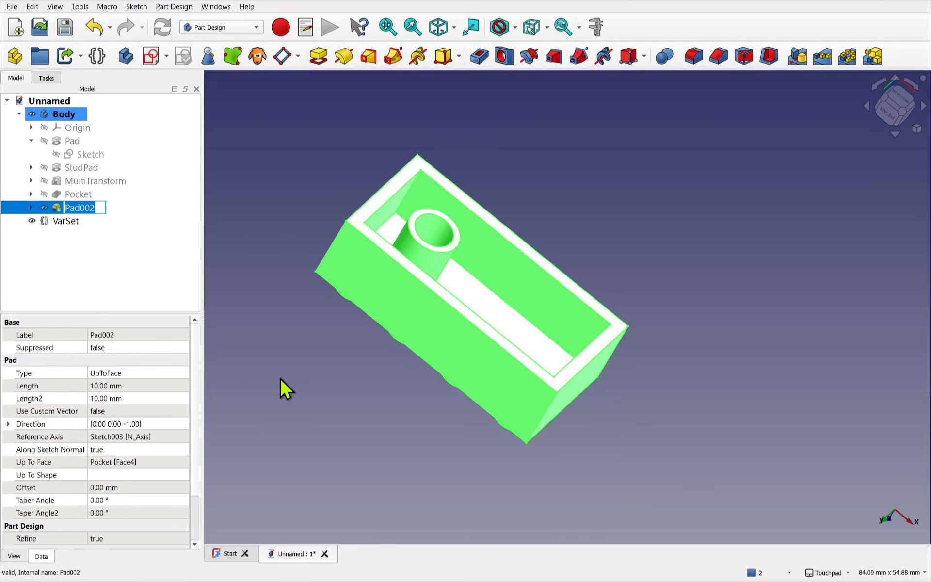
type("Tube")
key("Return")
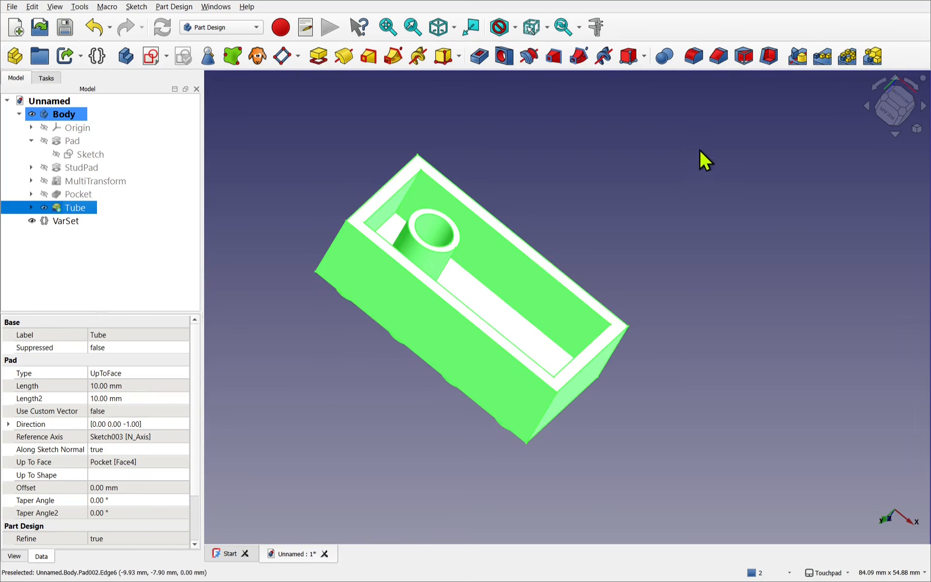
- Create a MultiTransform of the Tube feature and add a linear pattern along the Base X axis
left_click(873, 57)
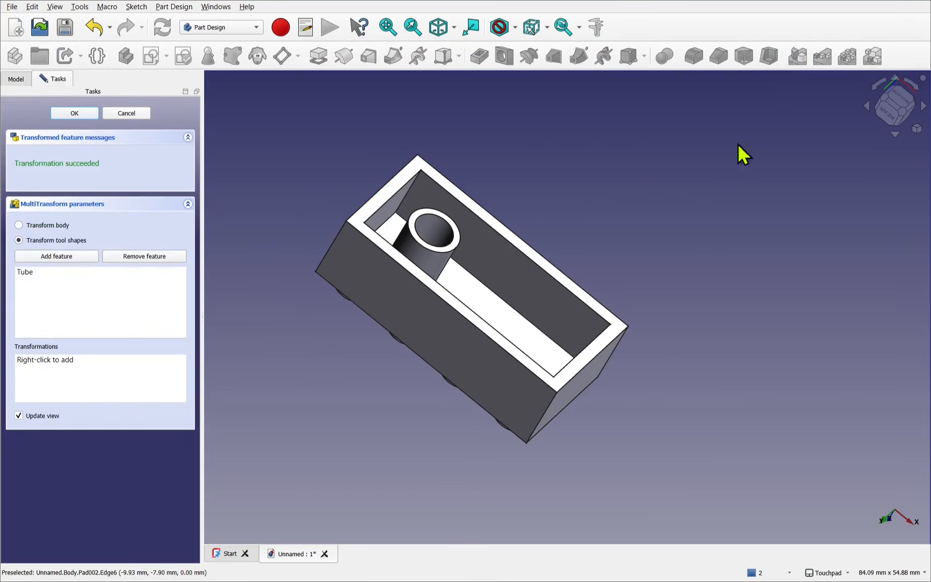
right_click(67, 374)
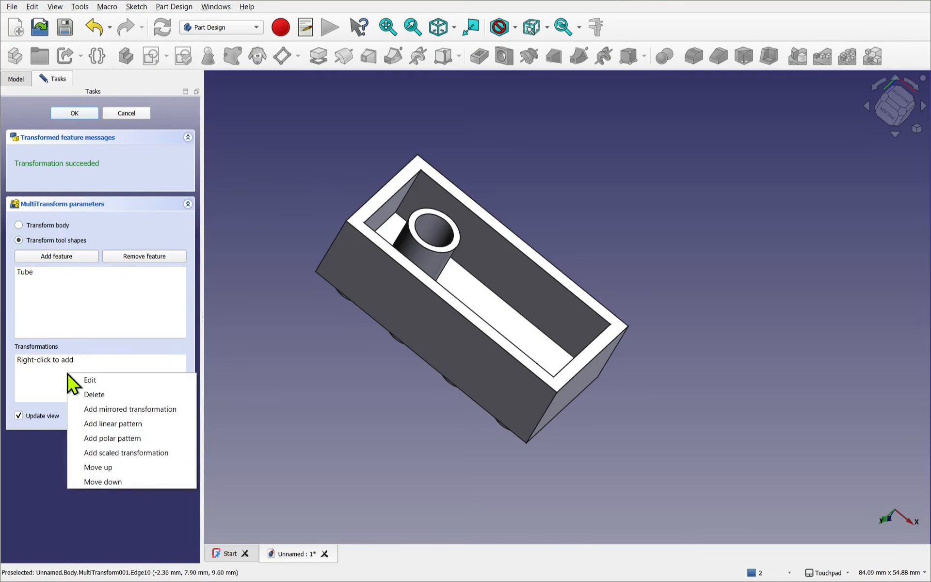
left_click(121, 424)
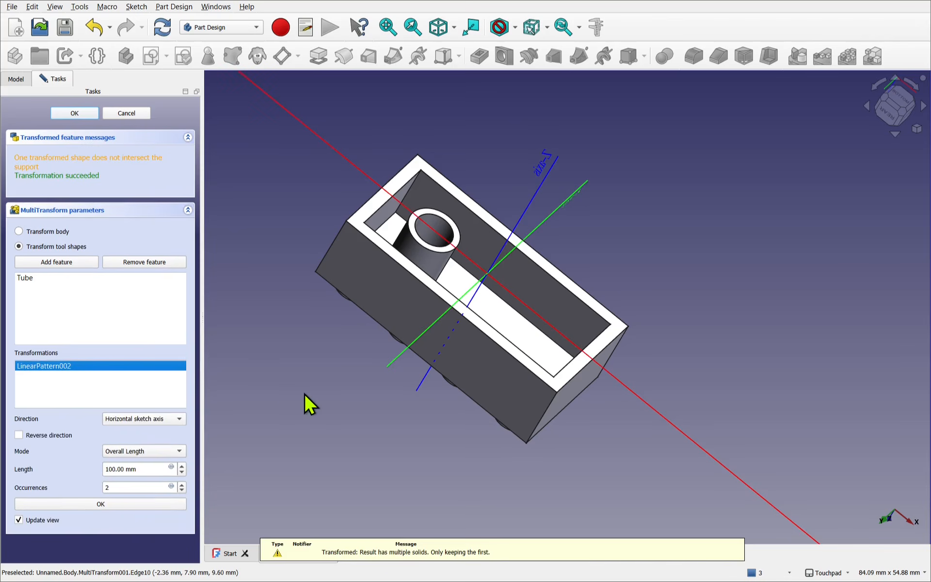
left_click(144, 422)
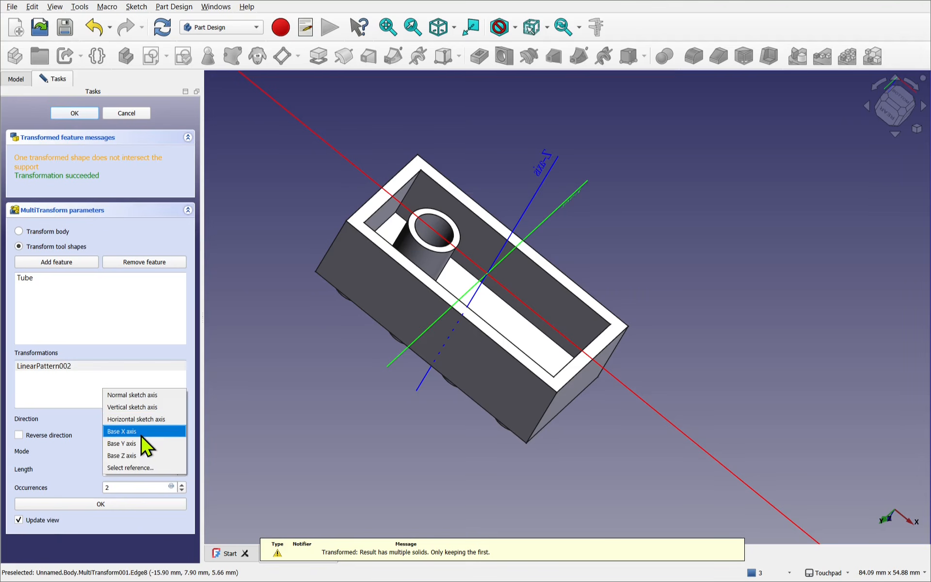
left_click(141, 433)
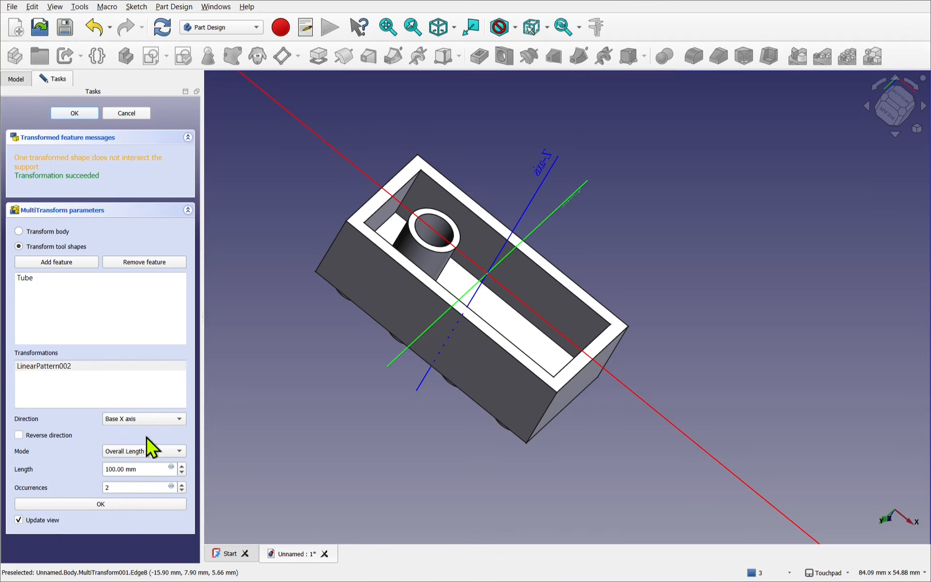
- Switch the linear pattern to Offset mode with an 8 mm offset and 3 occurrences
left_click(175, 451)
left_click(148, 462)
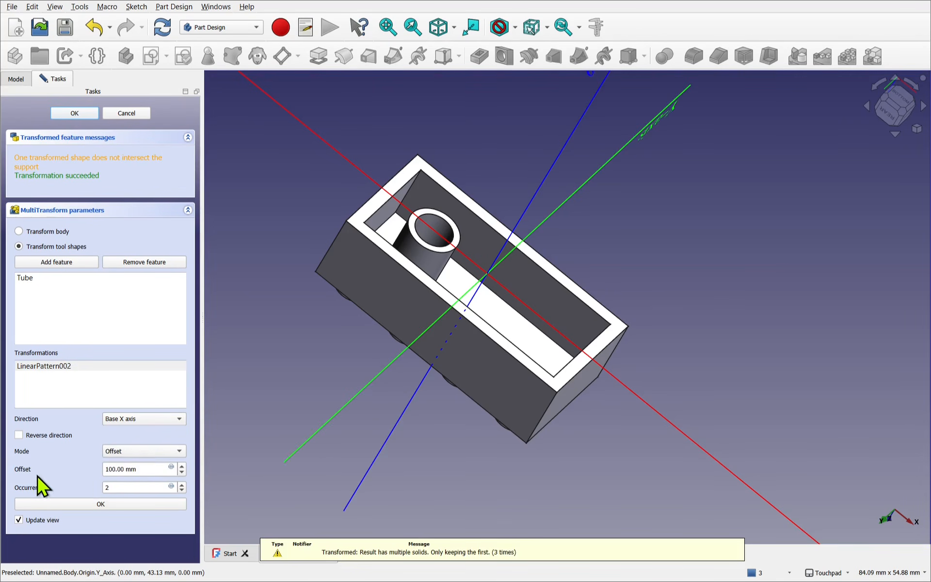
double_click(116, 469)
type("0")
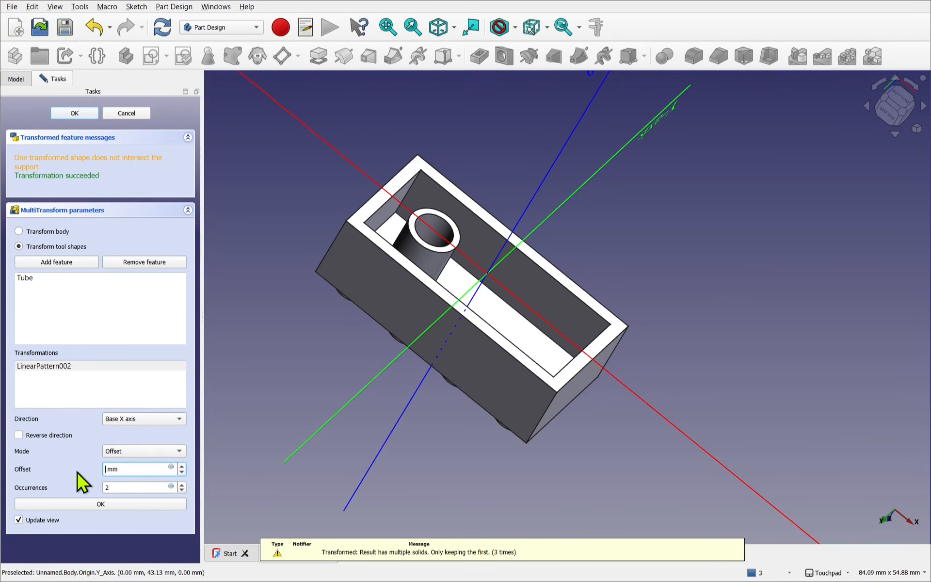
type("8")
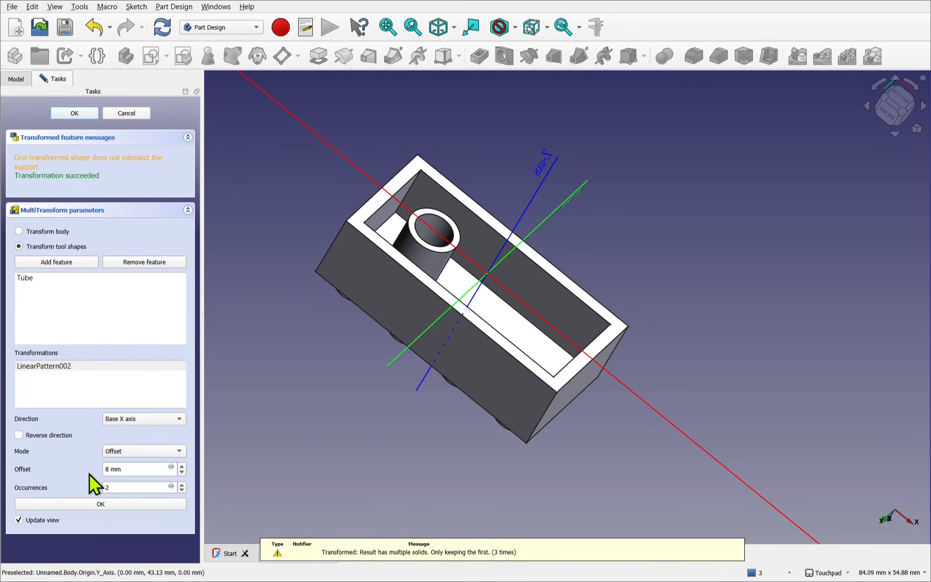
left_click(182, 478)
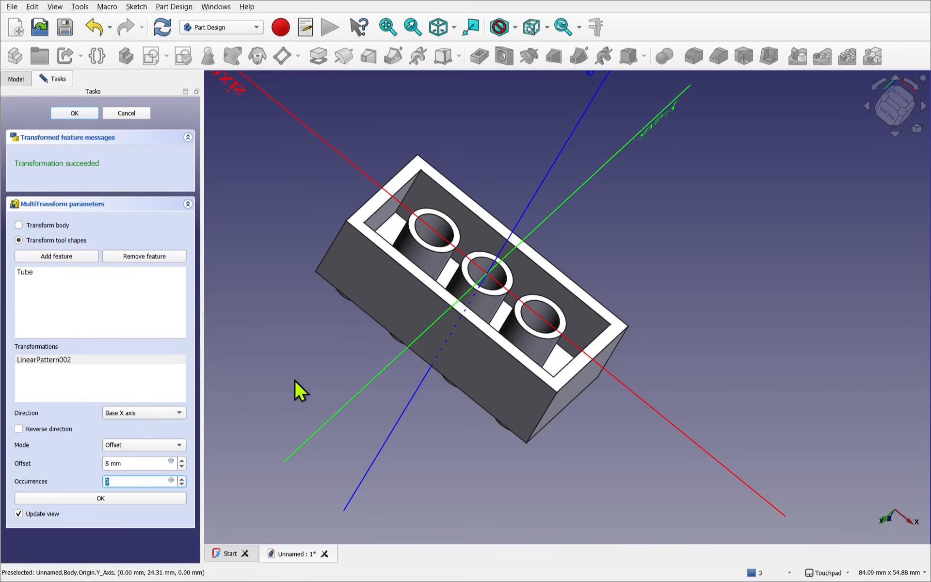
- Drive the X-axis linear pattern's occurrences with the expression VarSet.LengthUnits -1 and accept the tube MultiTransform
left_click(171, 481)
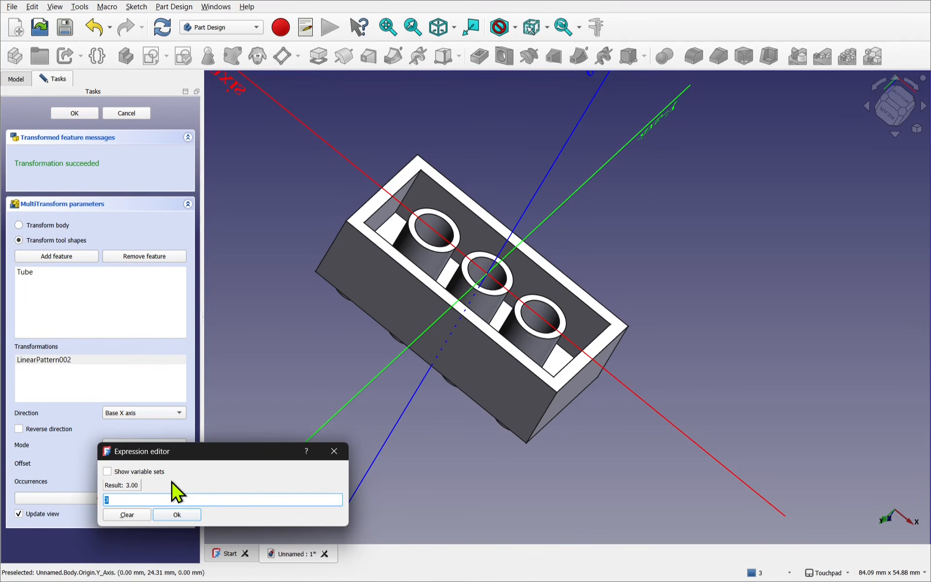
type("varse")
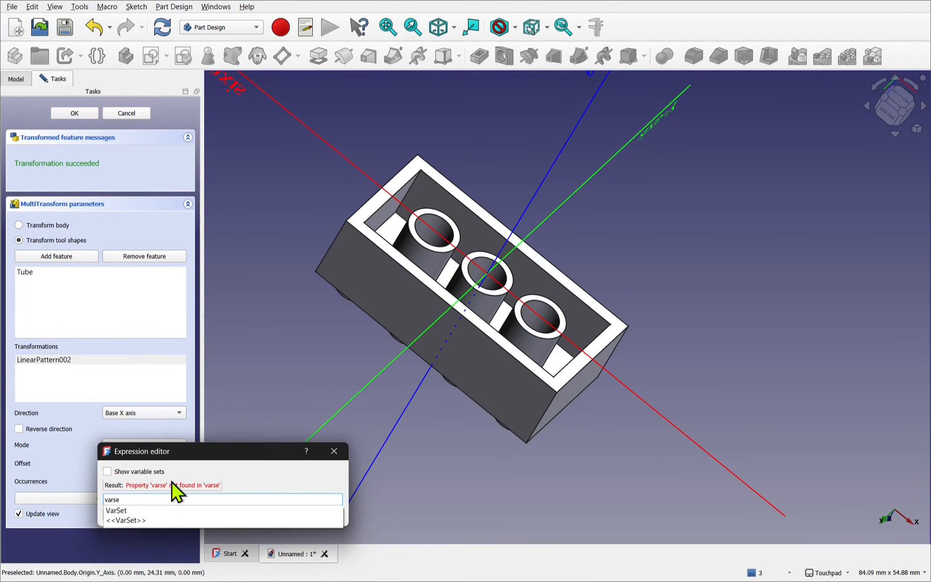
key("Down")
key("Return")
type(".l")
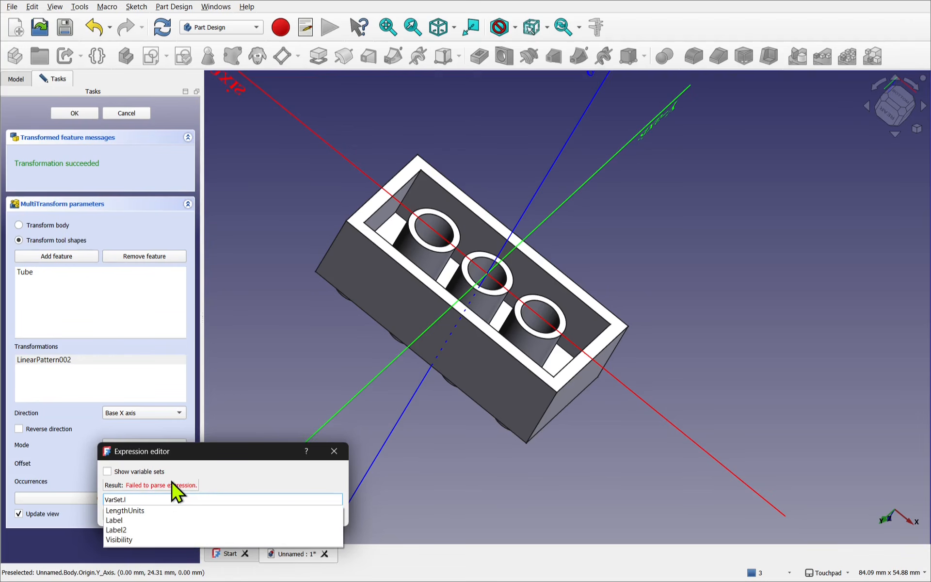
key("Down")
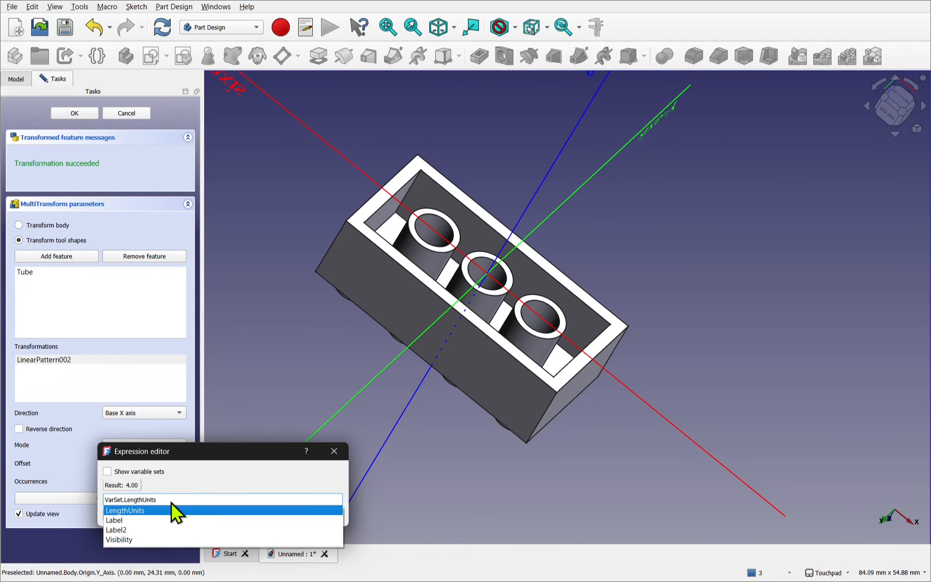
key("Return")
type("-1")
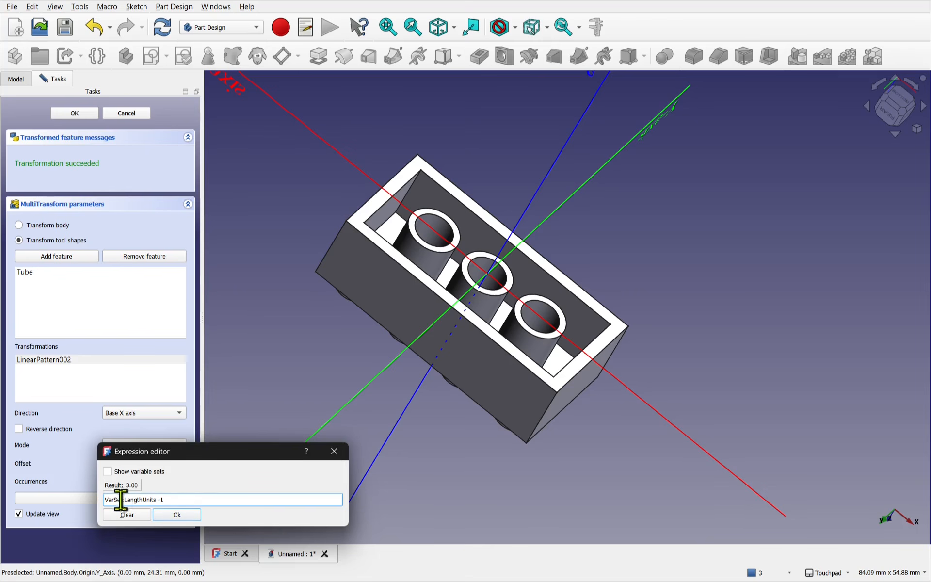
left_click(180, 517)
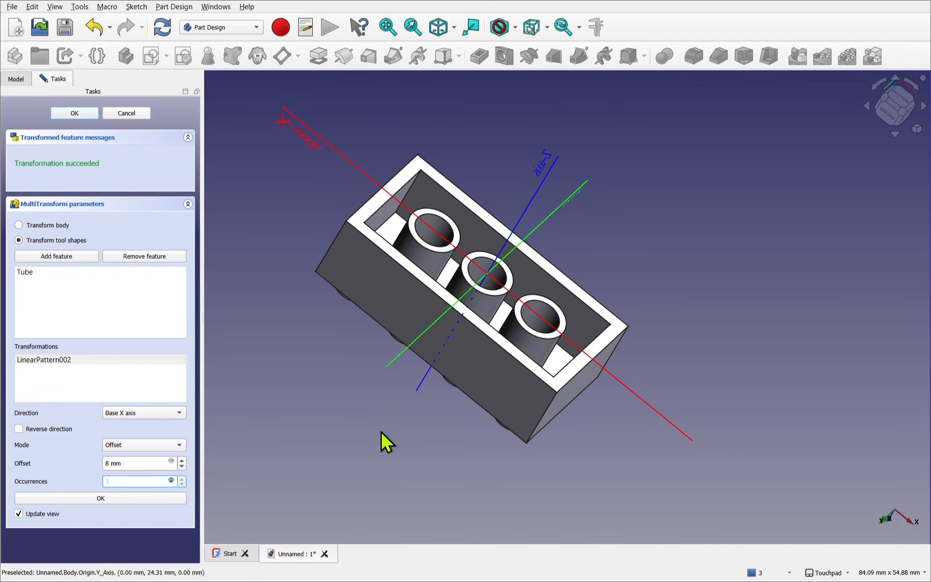
left_click(132, 498)
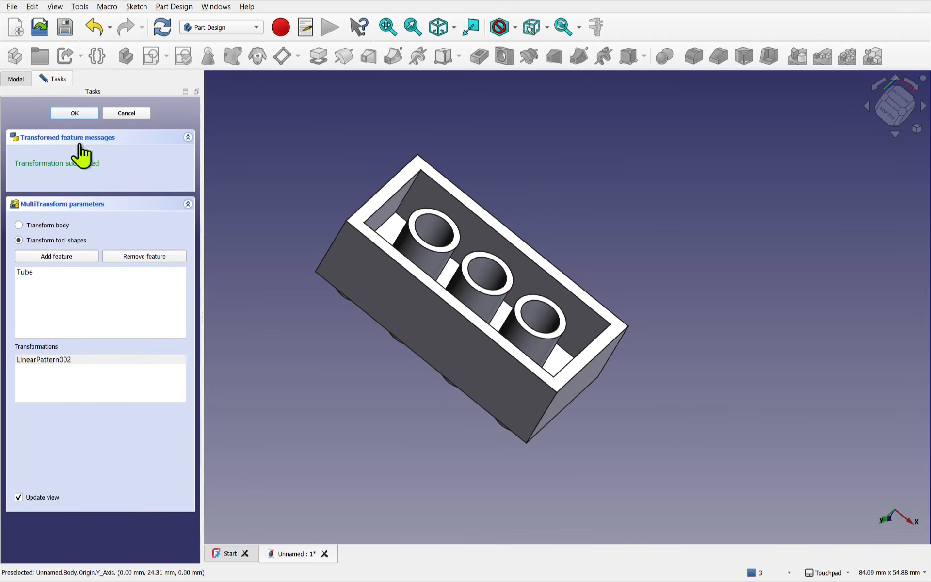
left_click(76, 114)
- Set the VarSet's Length Units to 7 to test the tube pattern along the brick's length
left_click(58, 236)
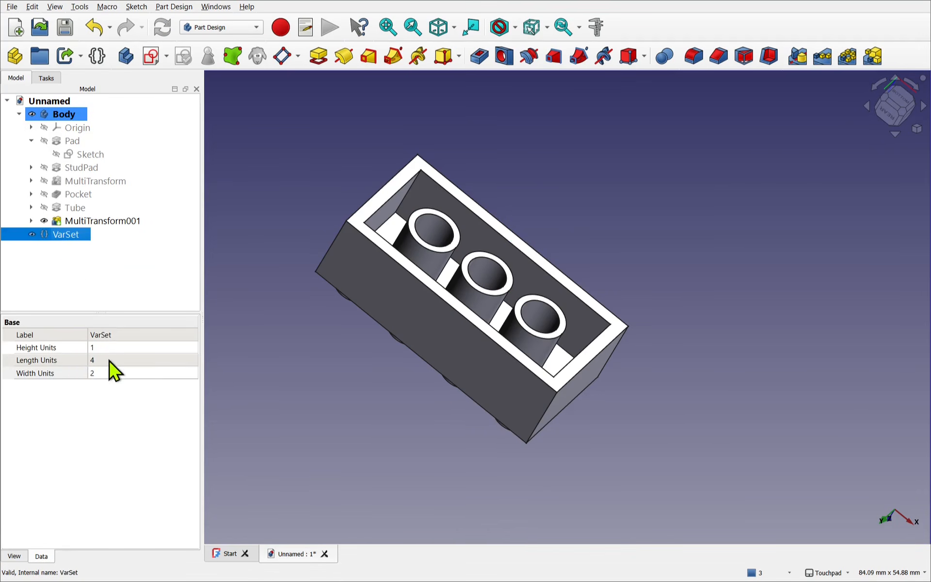
left_click(109, 360)
type("7")
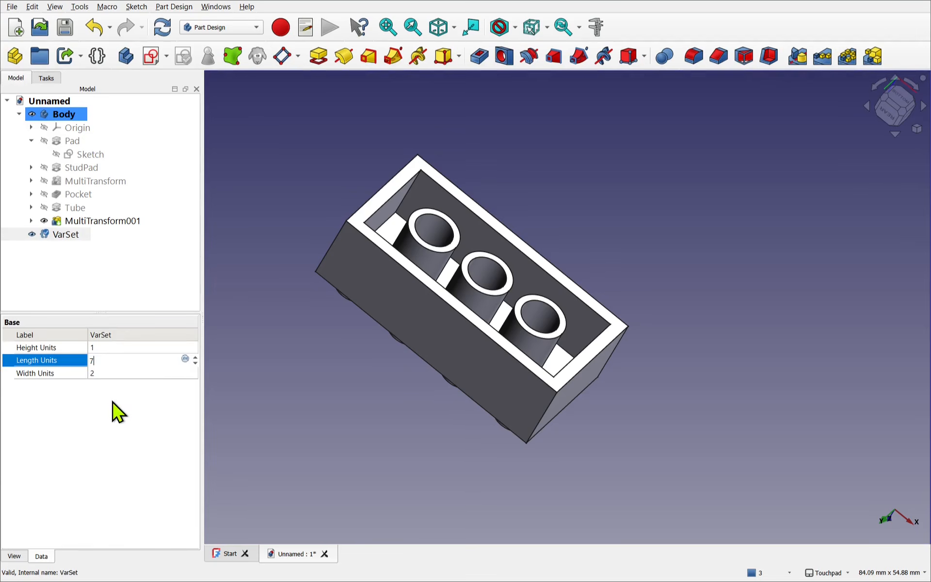
left_click(115, 410)
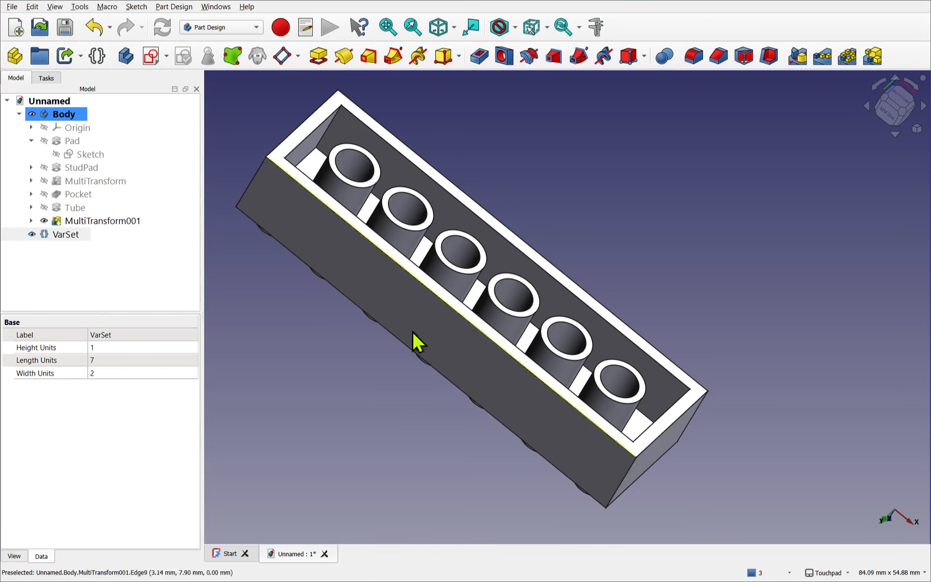
- Set the VarSet's Length Units to 4 and its Width Units to 3
left_click(97, 363)
type("4")
left_click(111, 372)
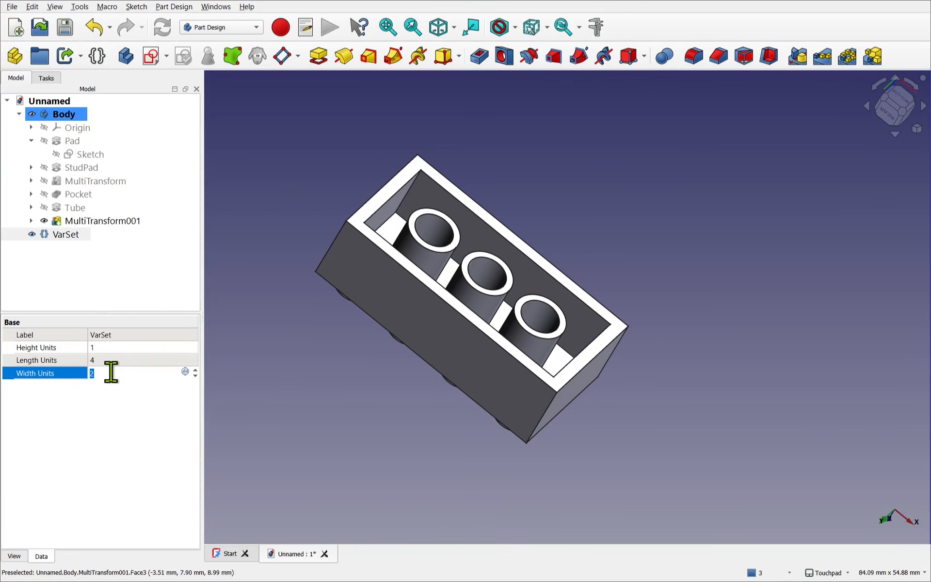
type("3")
left_click(121, 403)
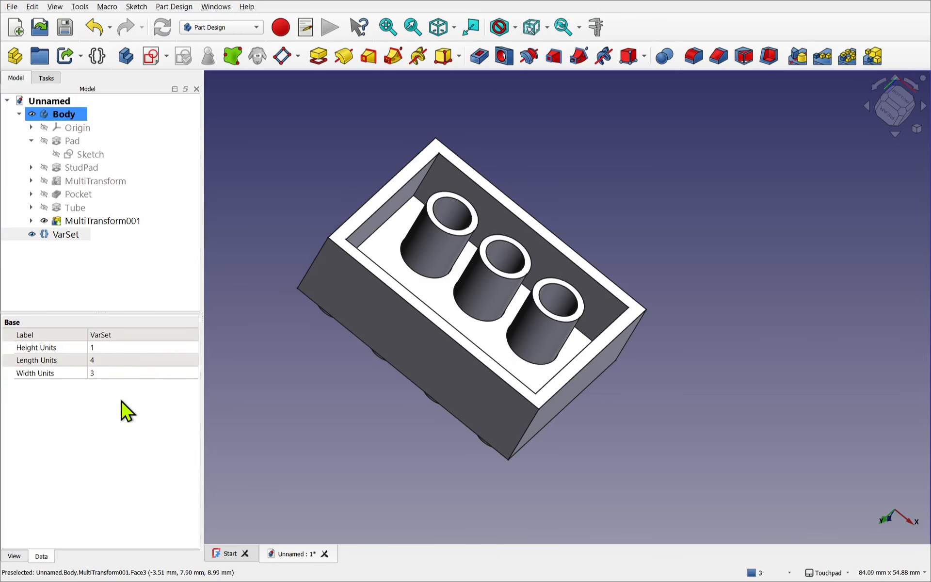
- Edit the tube MultiTransform and add a second linear pattern along the Base Y axis
key("5")
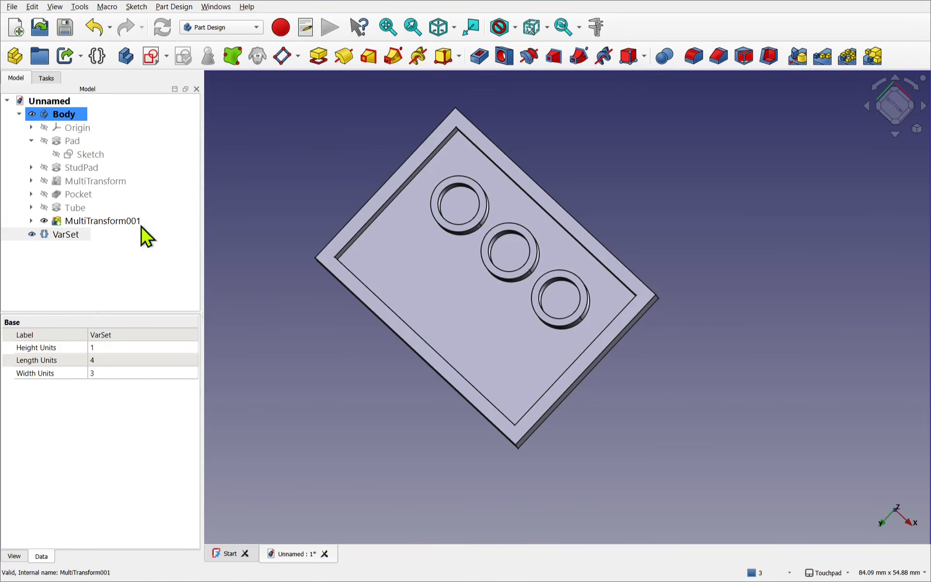
double_click(119, 220)
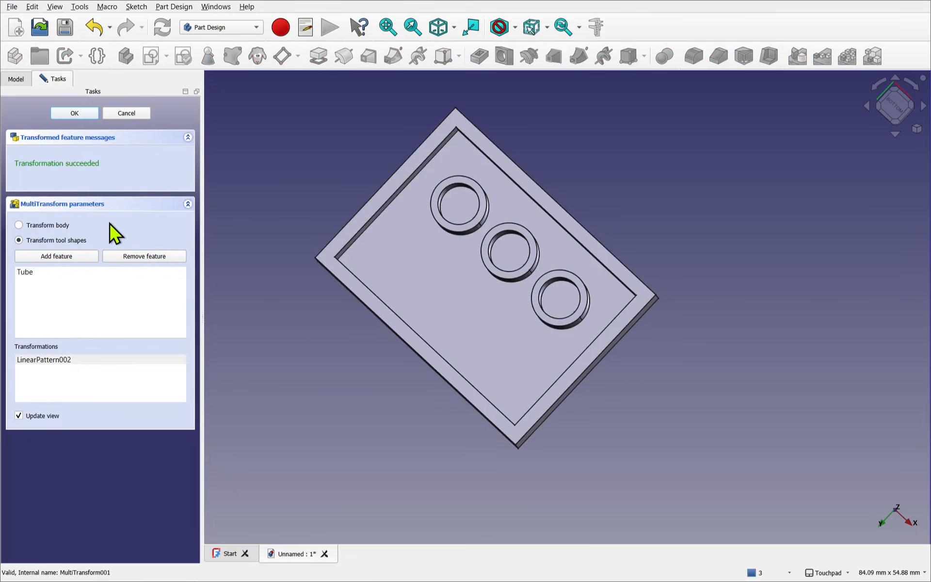
right_click(74, 372)
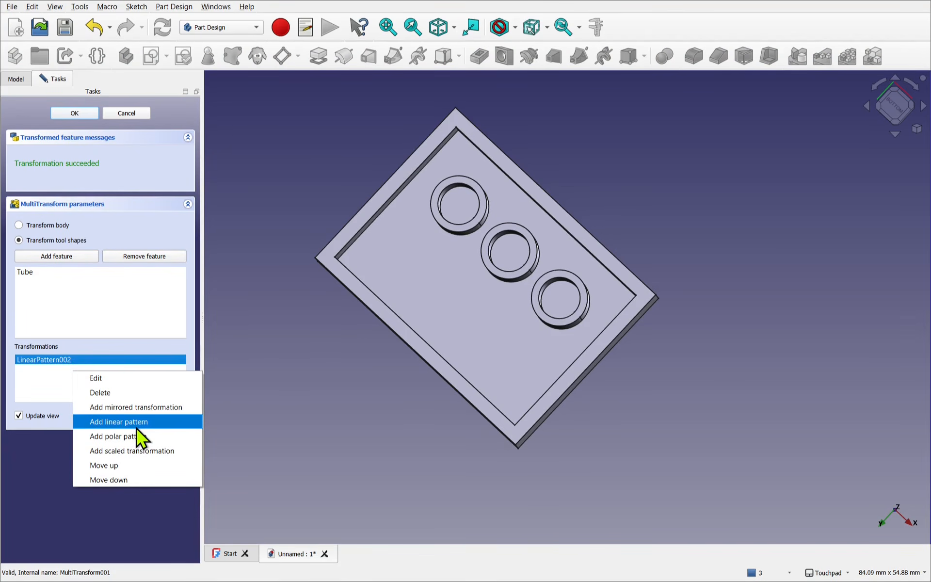
left_click(119, 422)
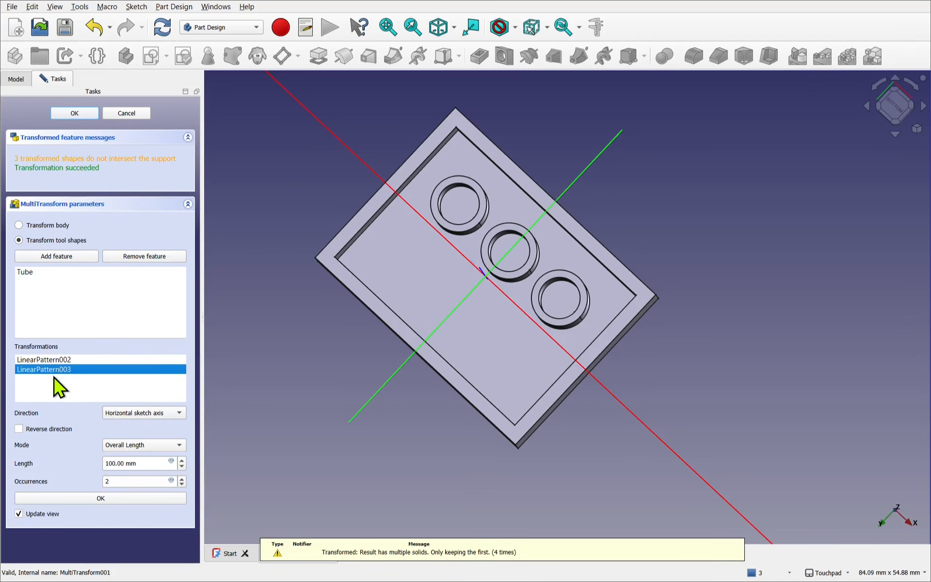
left_click(130, 415)
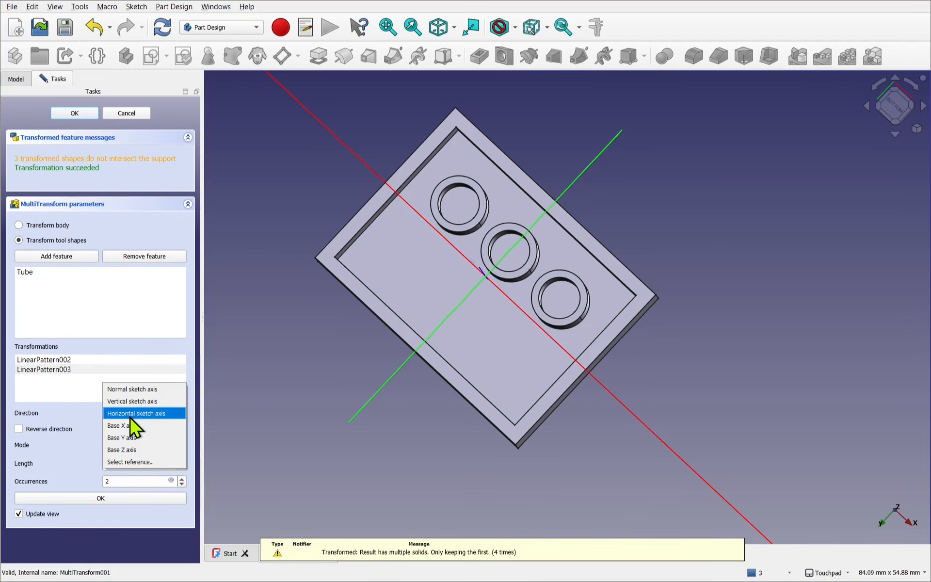
left_click(141, 438)
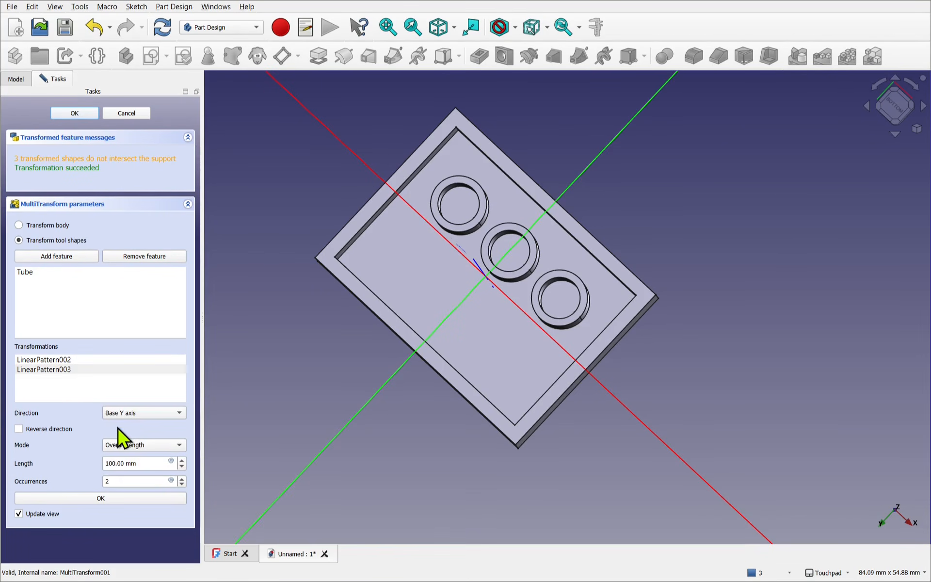
- Switch the Y-axis linear pattern to Offset mode with an 8 mm offset
left_click(129, 445)
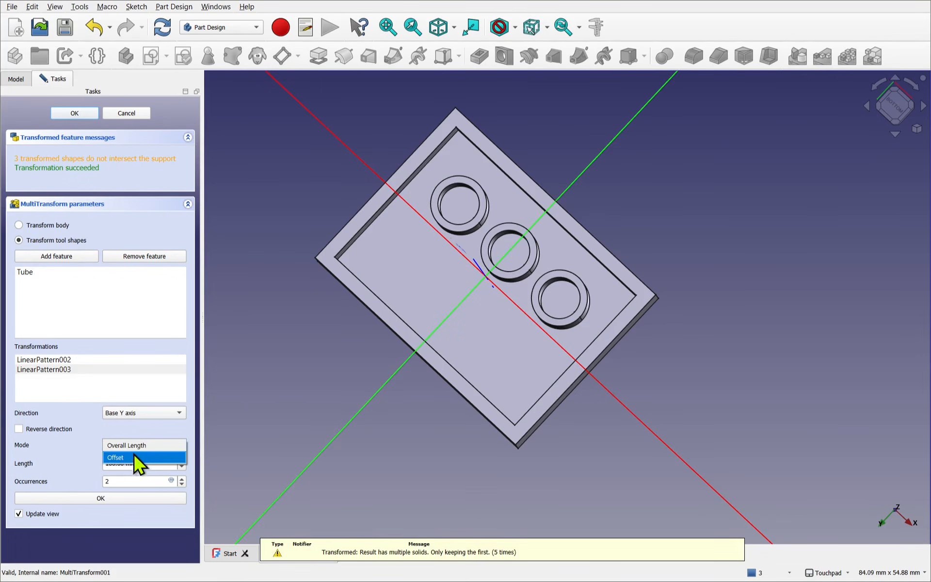
left_click(136, 463)
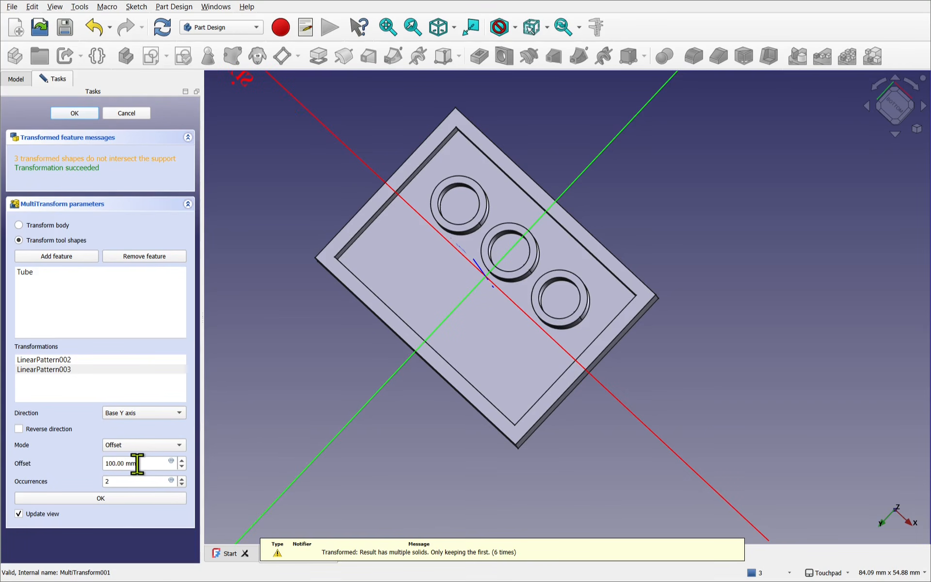
triple_click(126, 463)
type("8mm")
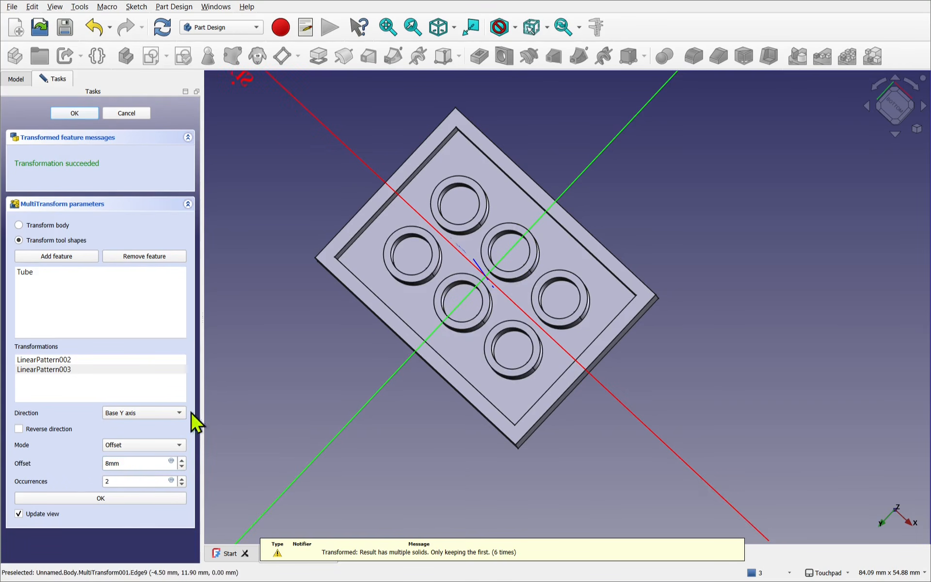
- Drive the Y-axis linear pattern's occurrences with the expression VarSet.WidthUnits-1 and accept the MultiTransform
left_click(171, 481)
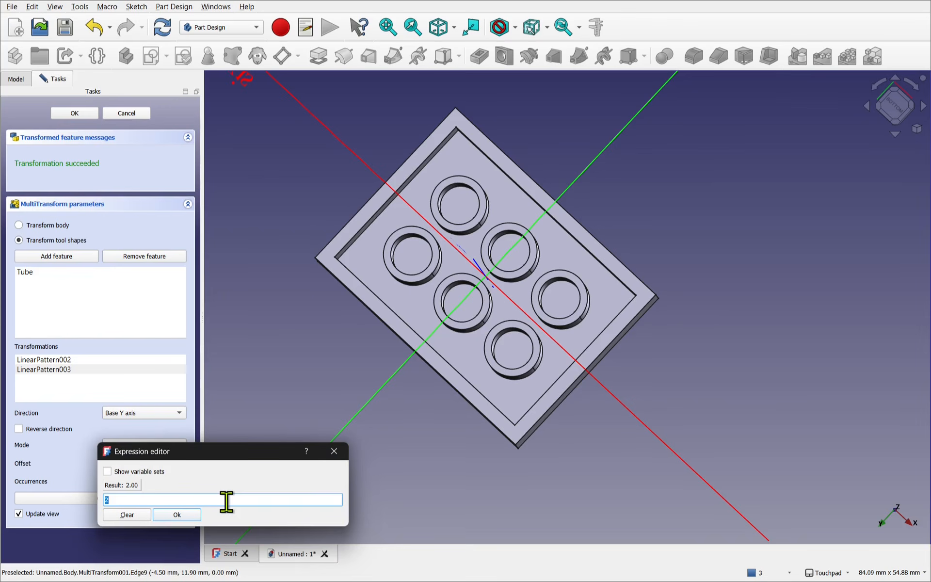
type("va")
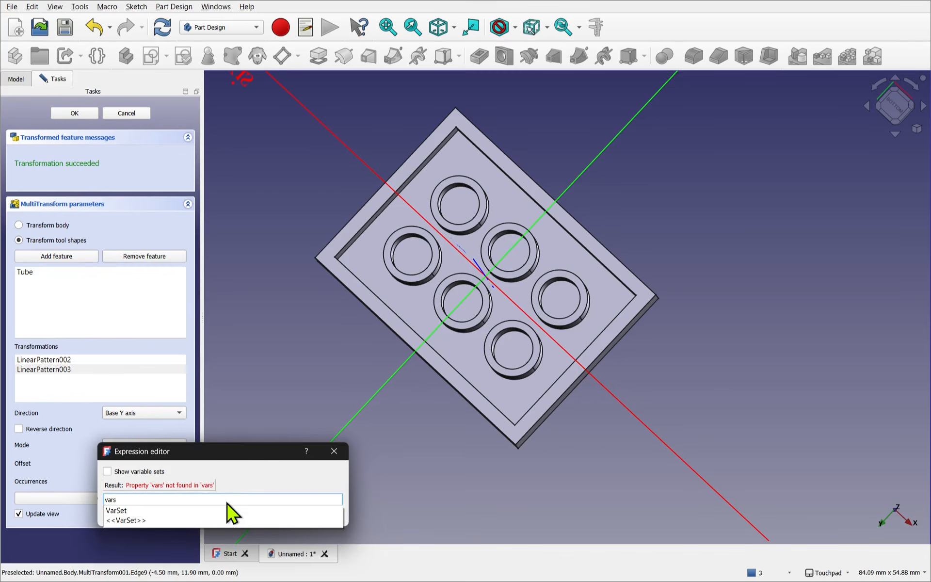
type("rs")
key("Down")
type("wi")
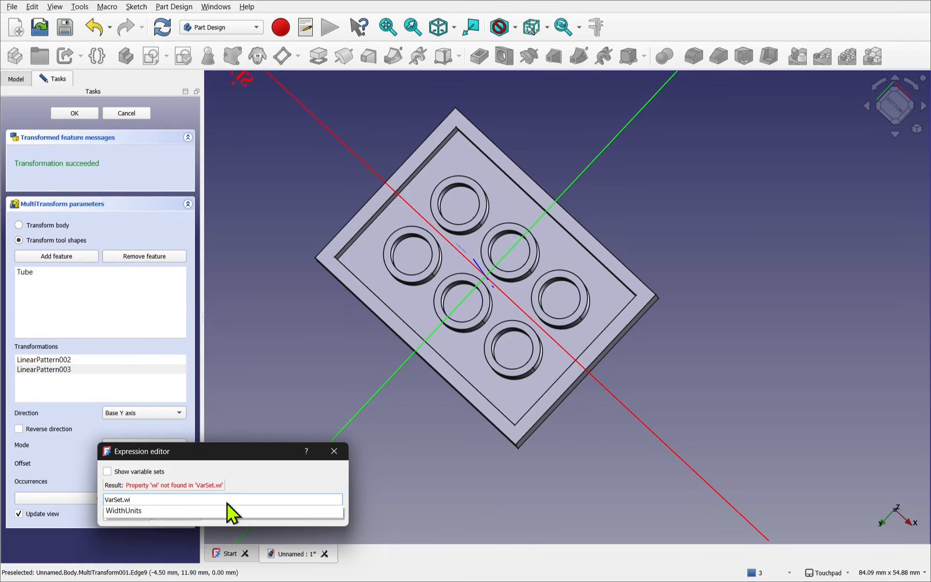
key("Down")
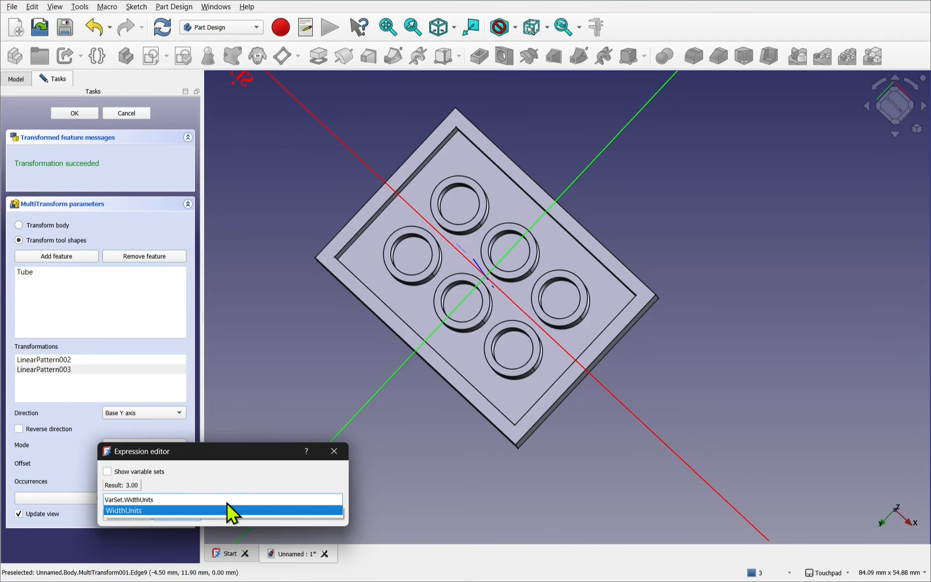
type("-1")
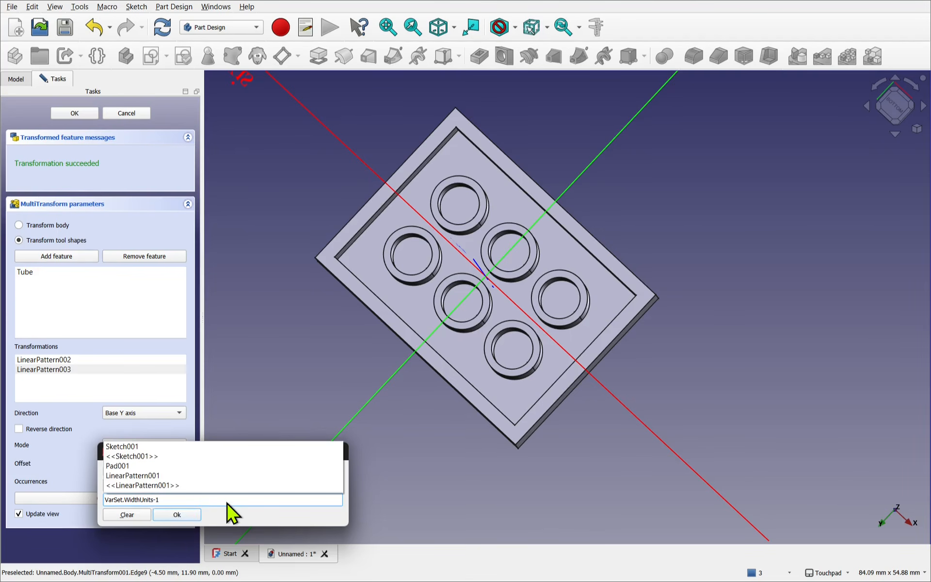
left_click(227, 500)
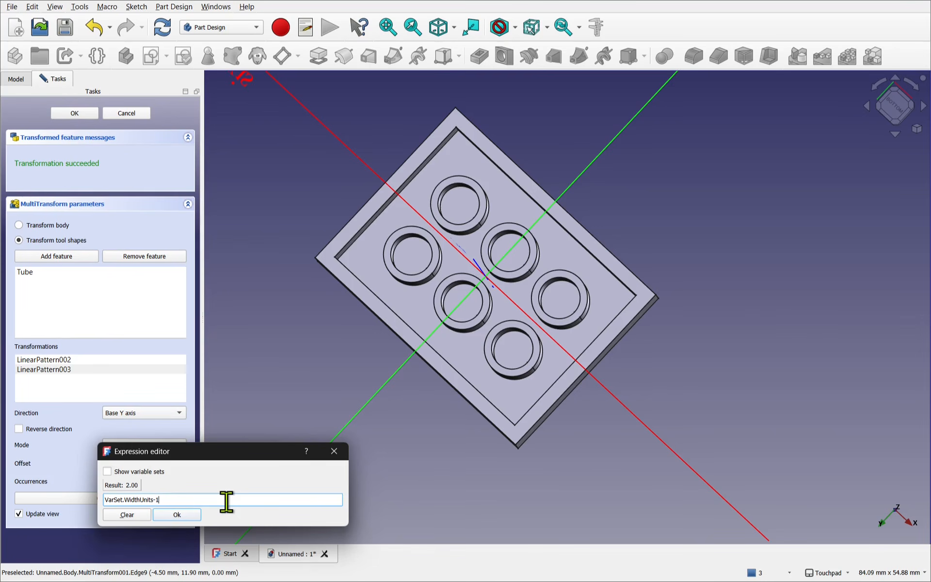
key("Return")
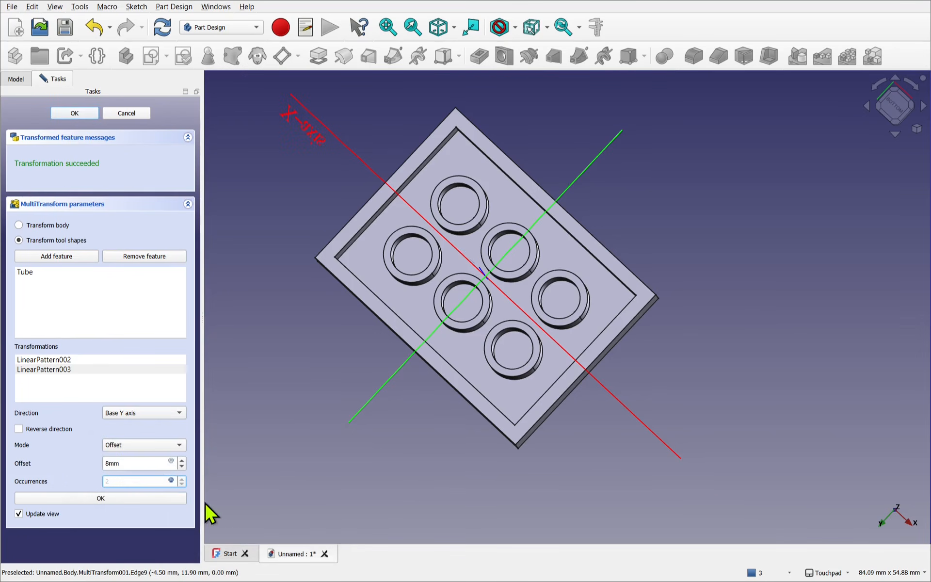
left_click(139, 496)
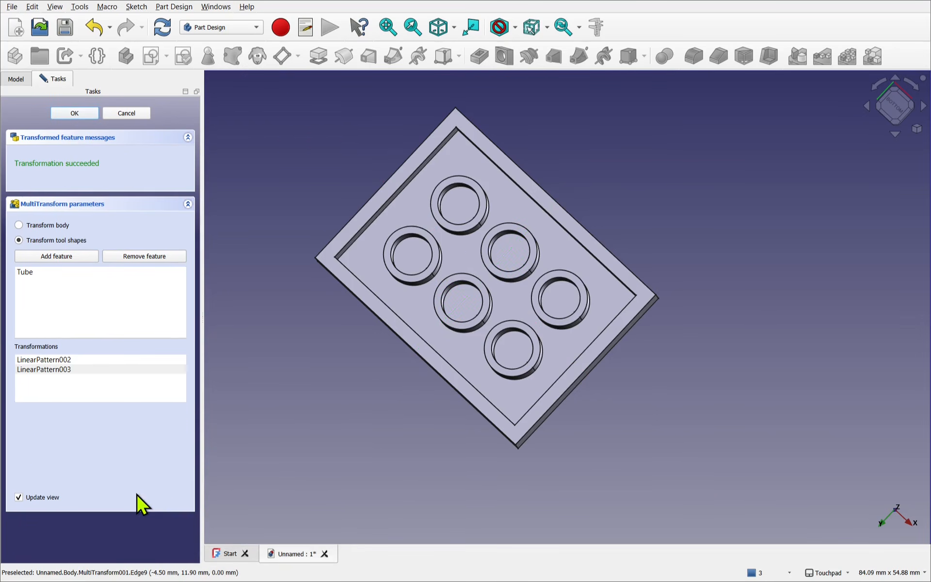
left_click(74, 113)
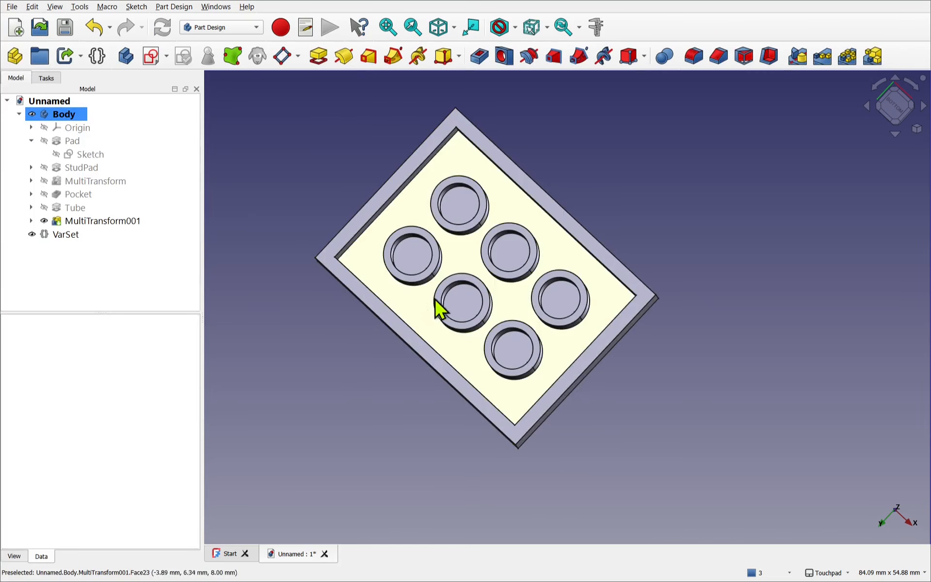
- Set the VarSet's Length Units to 2 to check the tube grid on a shorter brick
middle_click_drag(440, 311, 430, 283)
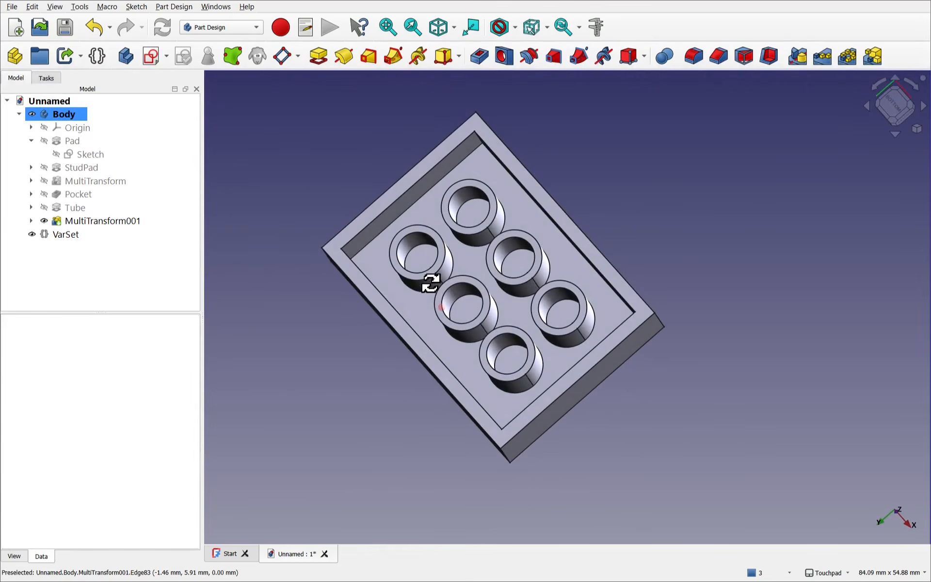
left_click(56, 237)
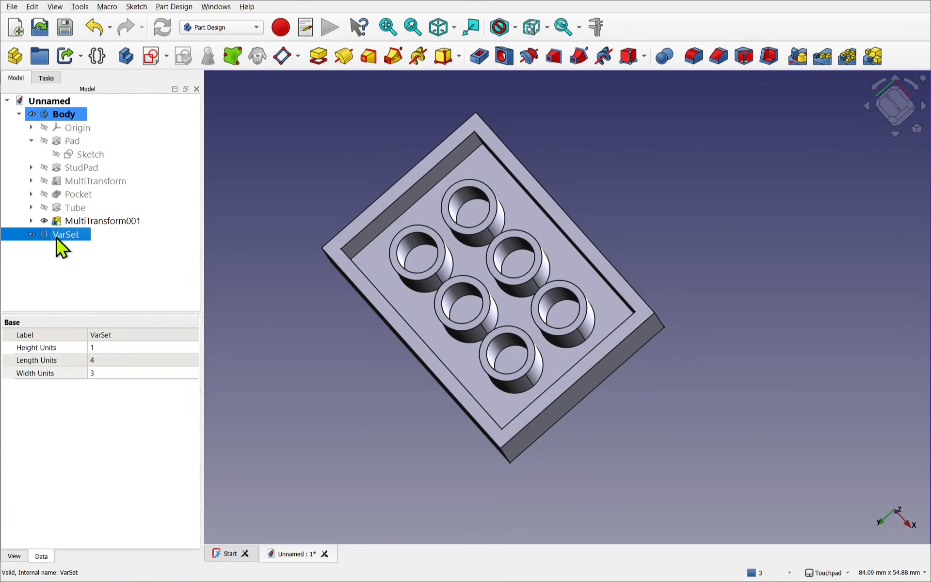
left_click(105, 360)
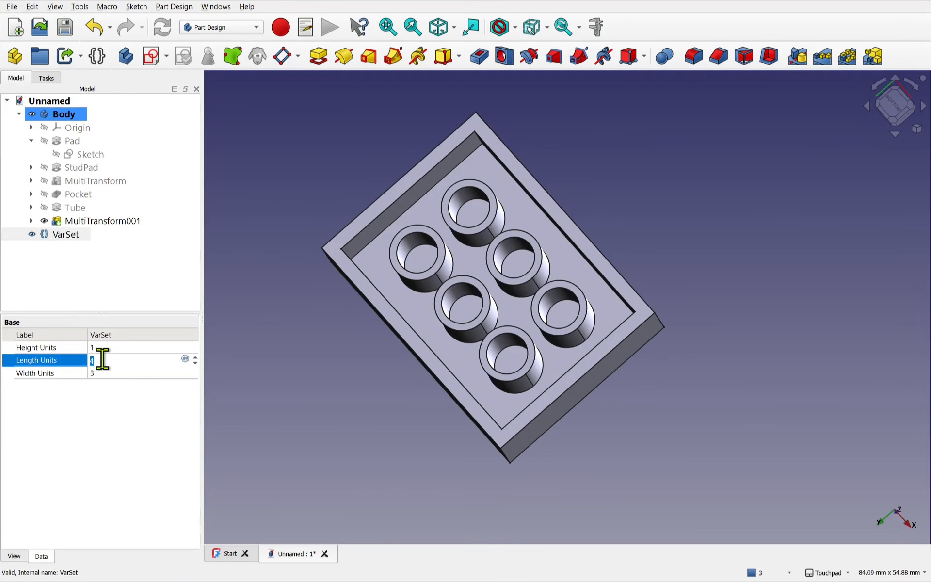
type("2")
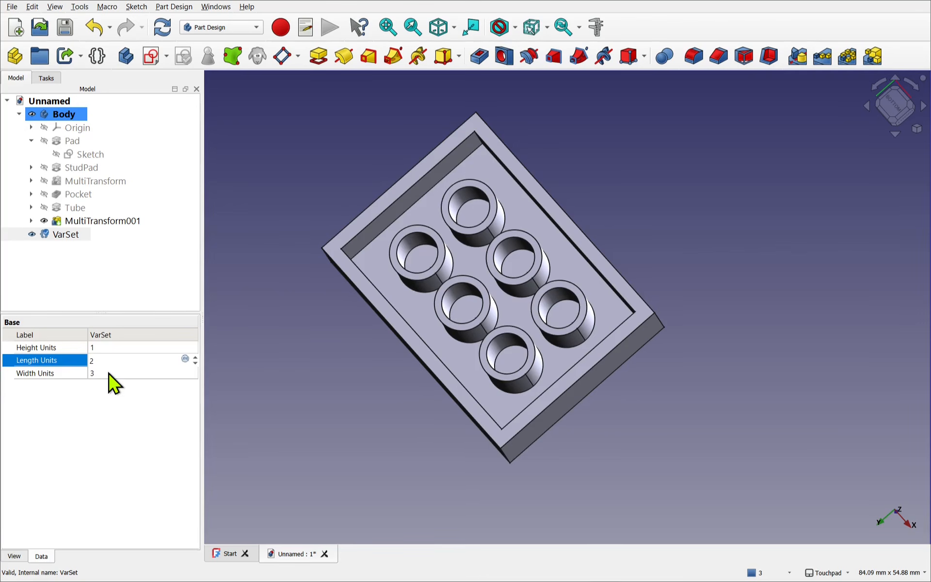
left_click(108, 373)
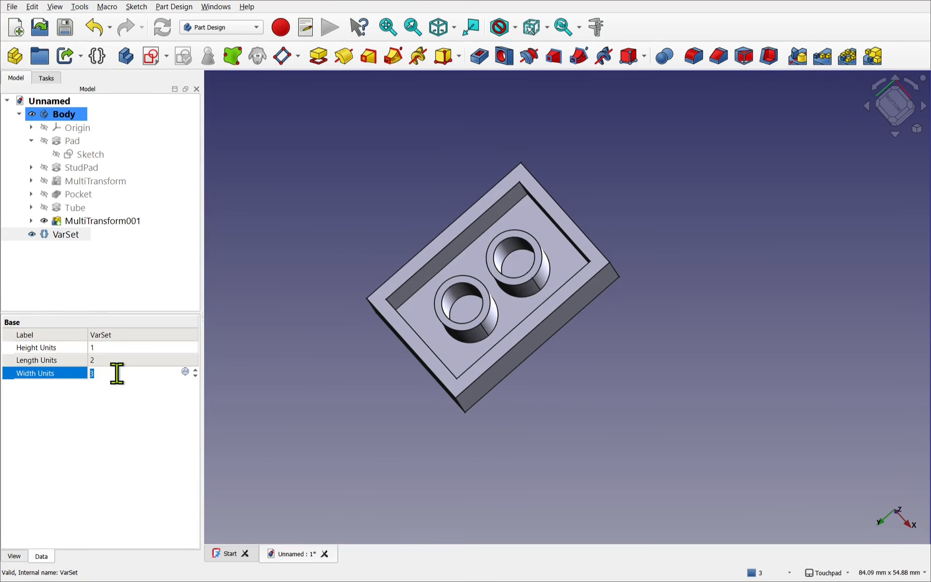
- Set the VarSet's Width Units to 2 and check the brick's underside and studs
type("2")
left_click(117, 360)
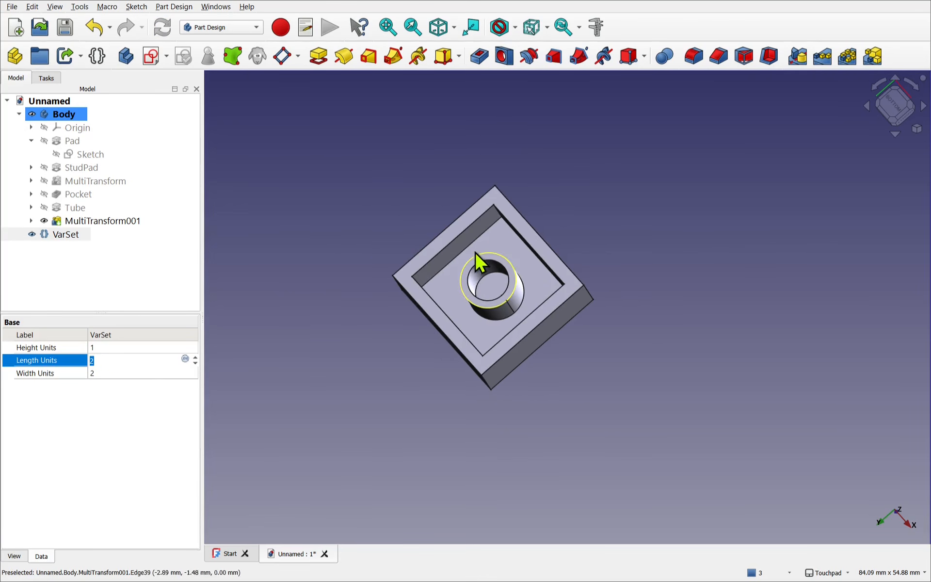
left_click_drag(481, 245, 582, 443, "alt")
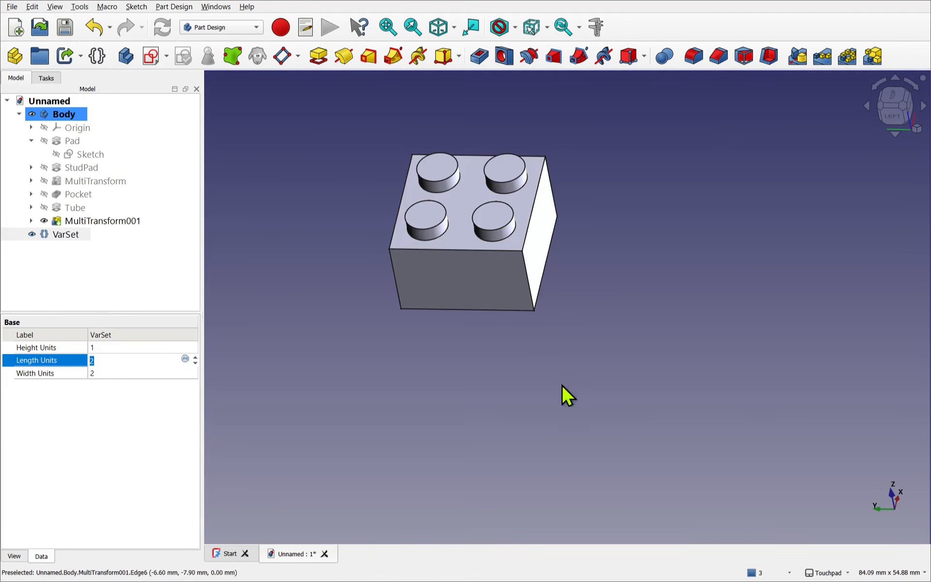
- Set the VarSet's Length Units to 1 to test the tube pattern on a one-unit-long brick
left_click(115, 364)
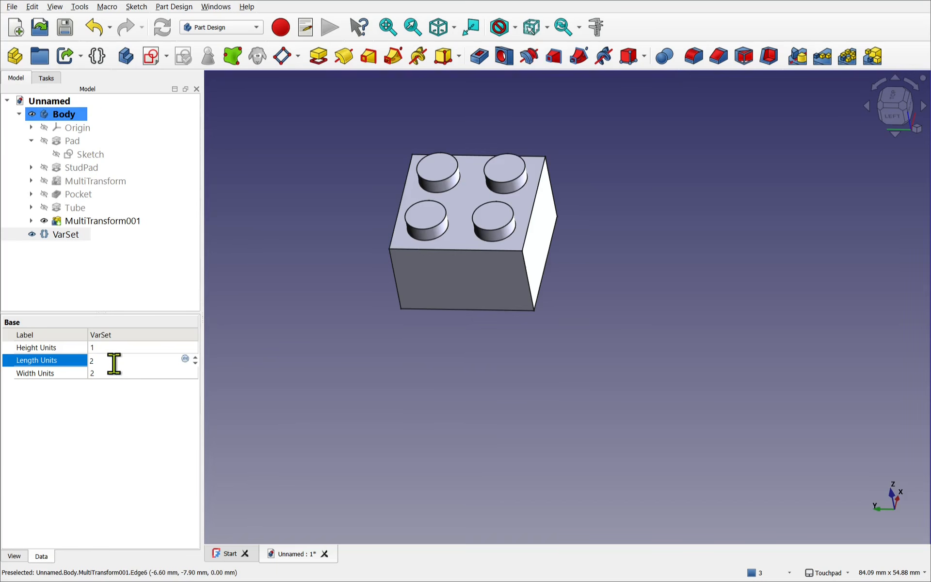
key("BackSpace")
type("1")
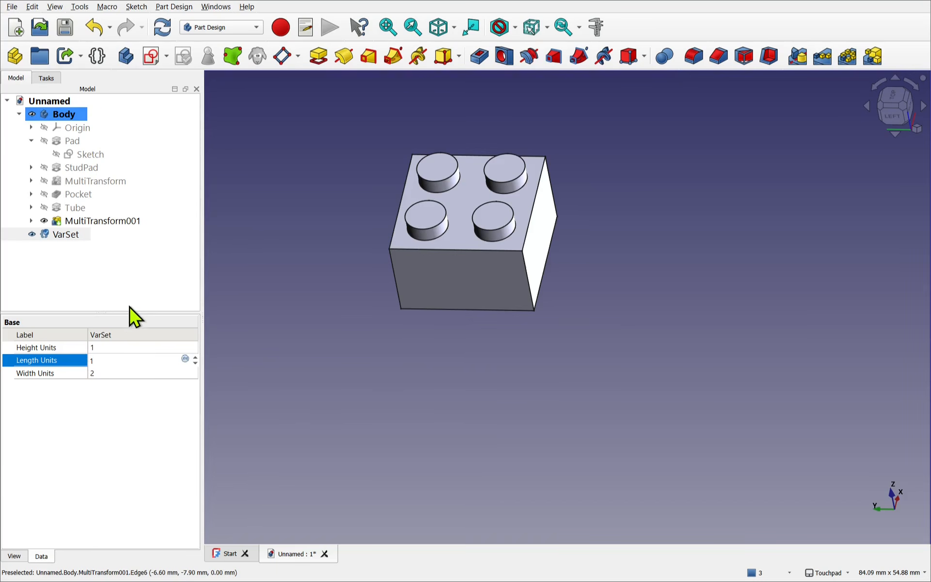
left_click(129, 304)
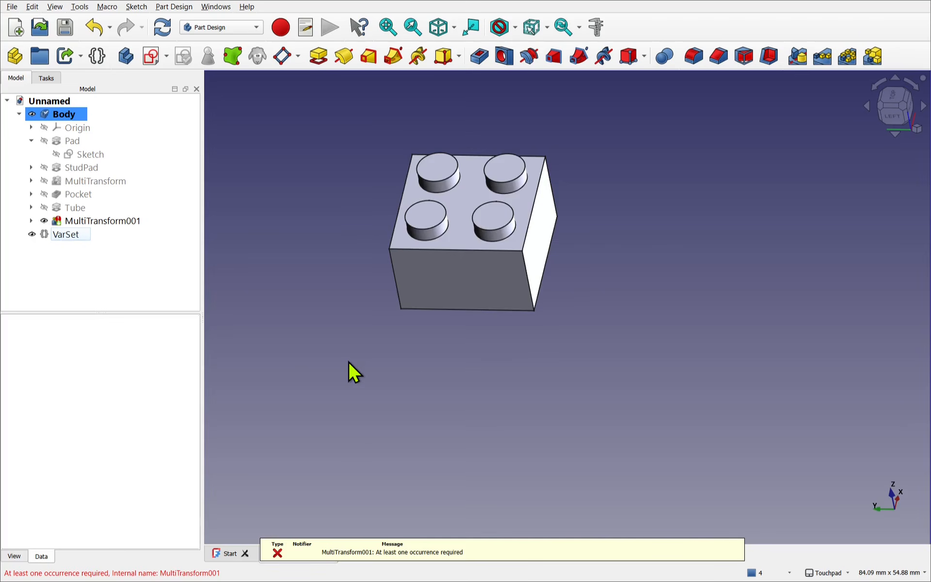
left_click_drag(536, 309, 539, 156, "shift")
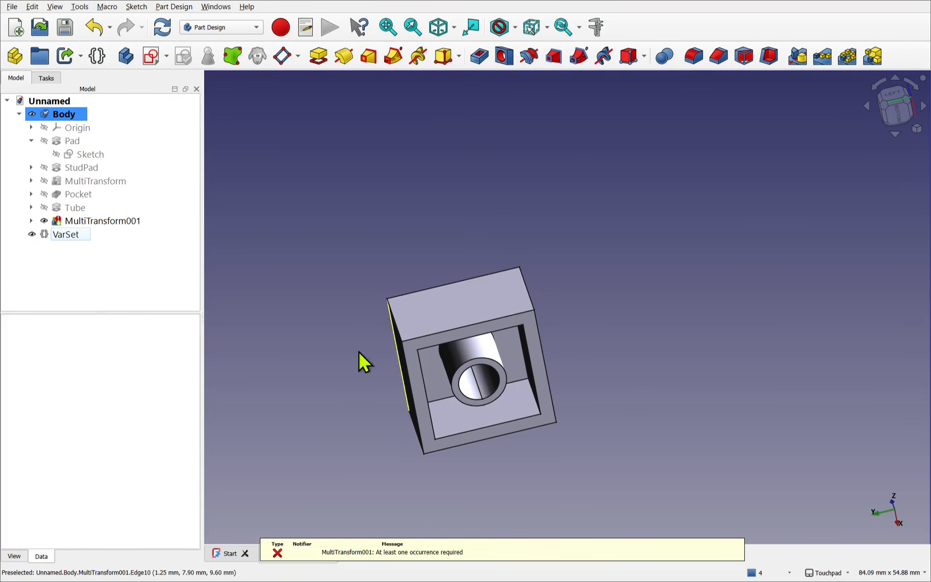
- Inspect the occurrences expression of the tube MultiTransform's Base X axis pattern, leaving it unedited
double_click(127, 224)
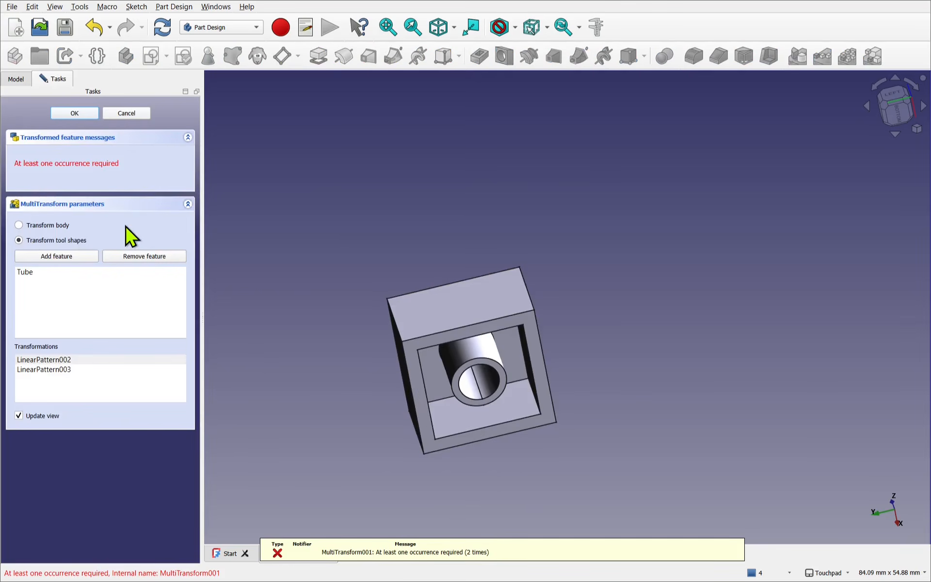
left_click(54, 361)
double_click(54, 361)
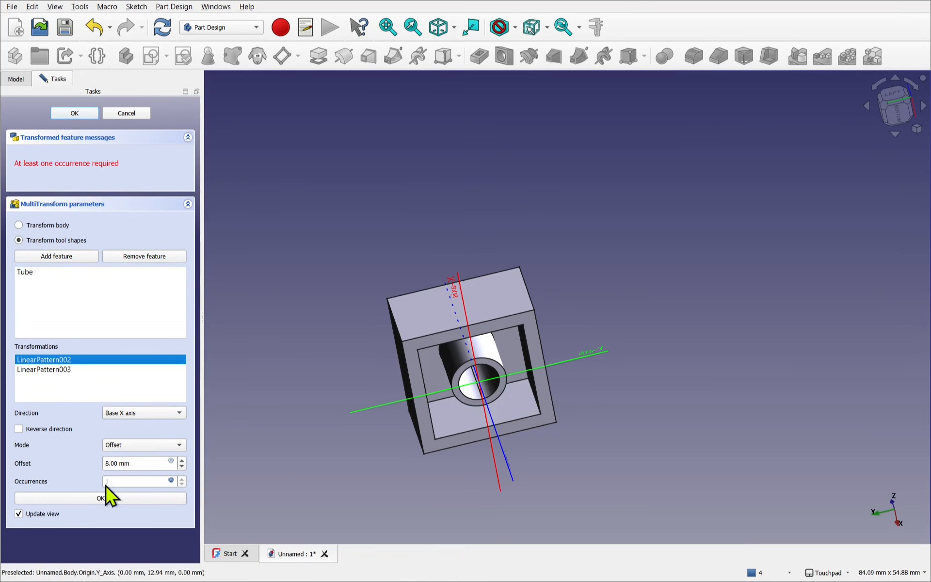
left_click(171, 480)
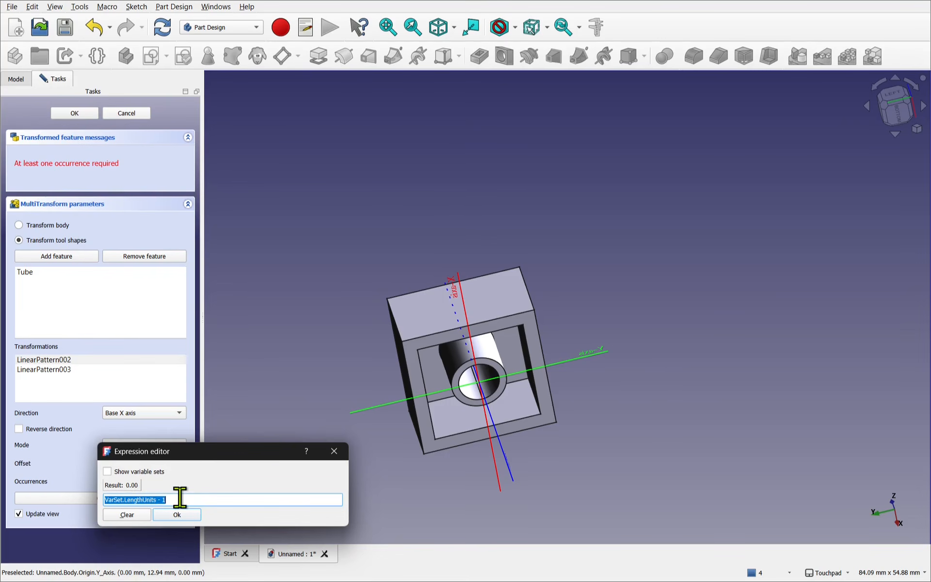
left_click(334, 451)
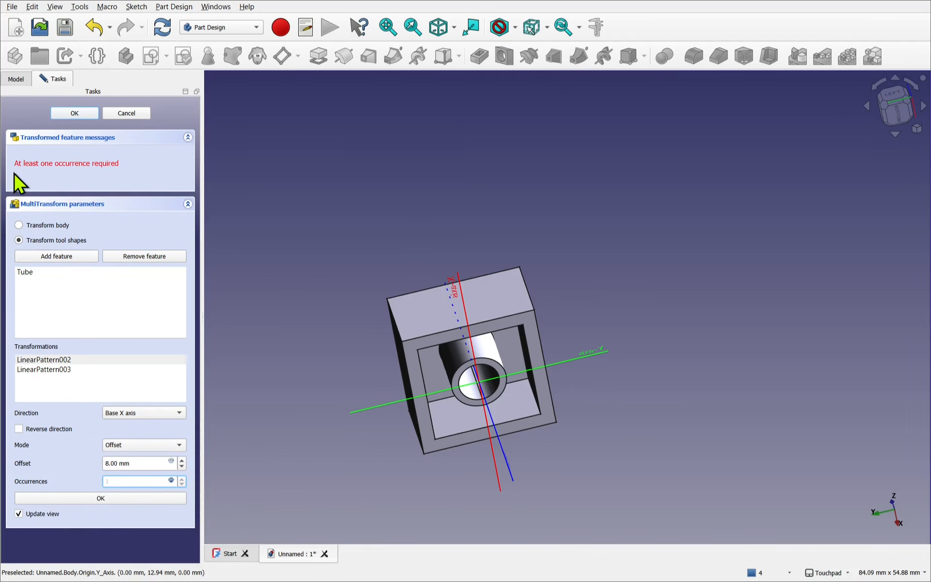
left_click(128, 114)
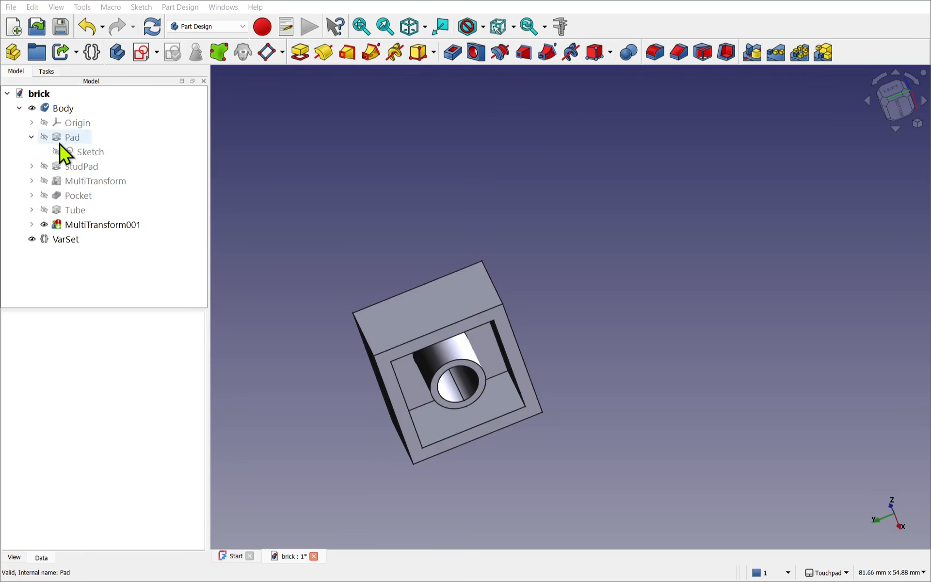
- Suppress the tube MultiTransform by setting its Suppressed property to true
left_click(80, 226)
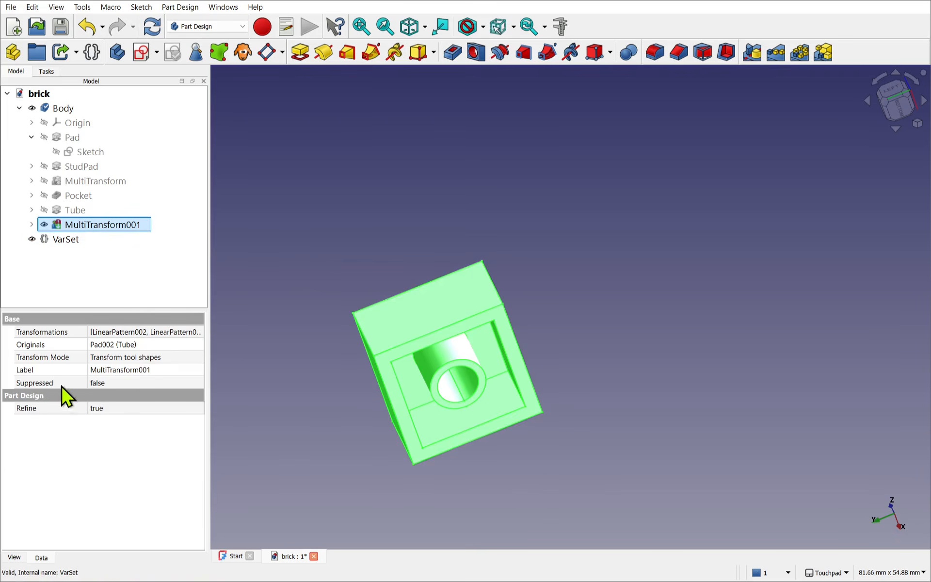
left_click(128, 384)
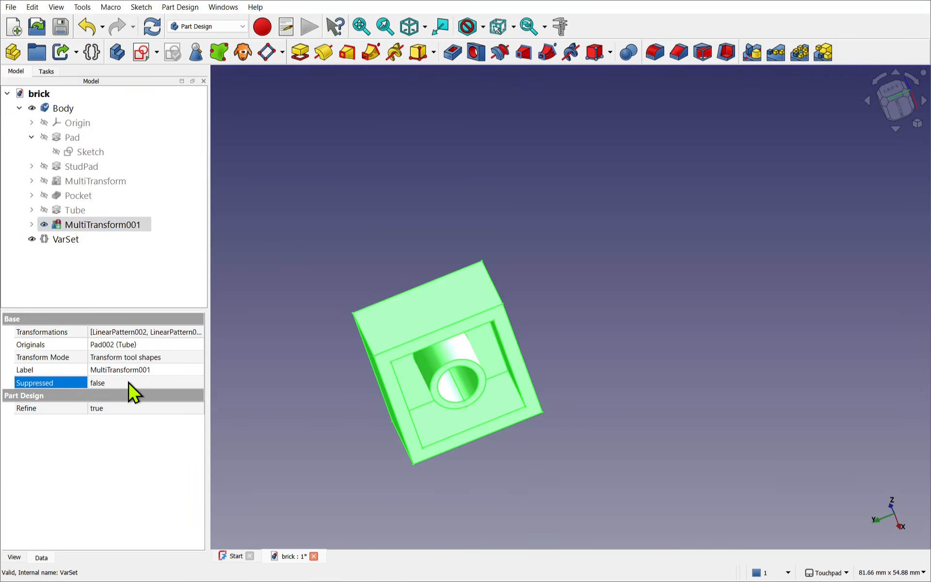
left_click(128, 383)
left_click(130, 404)
left_click(311, 424)
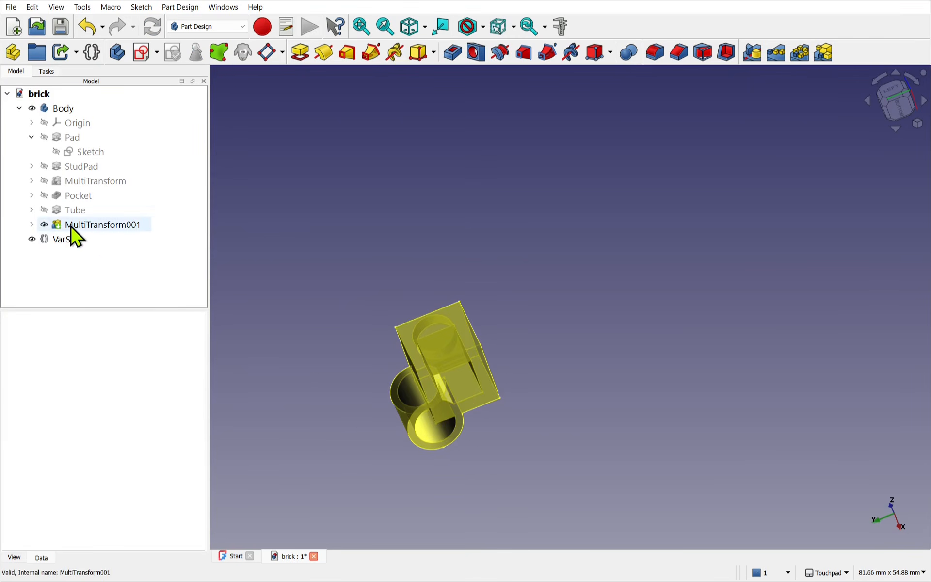
- Suppress the Tube pad as well and recompute the model
left_click(31, 225)
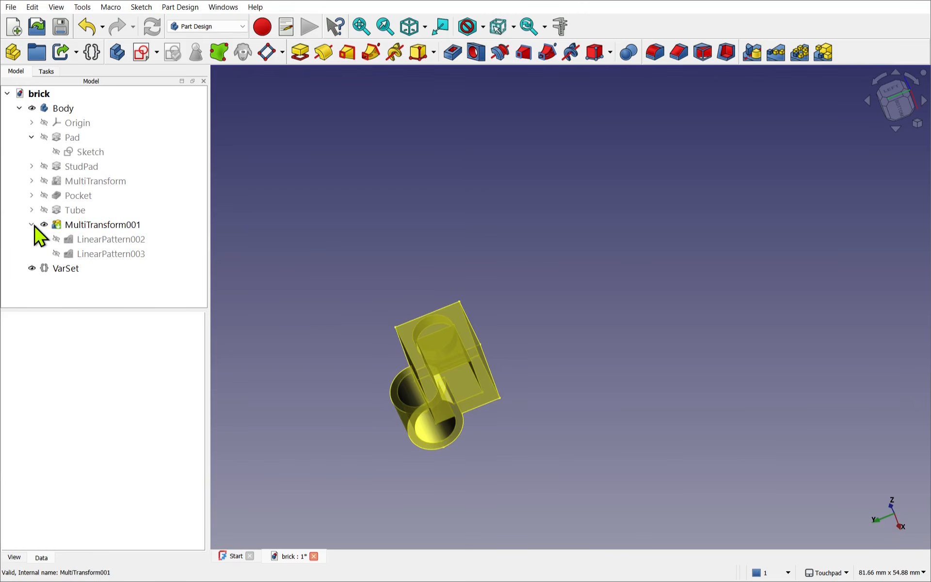
left_click(74, 212)
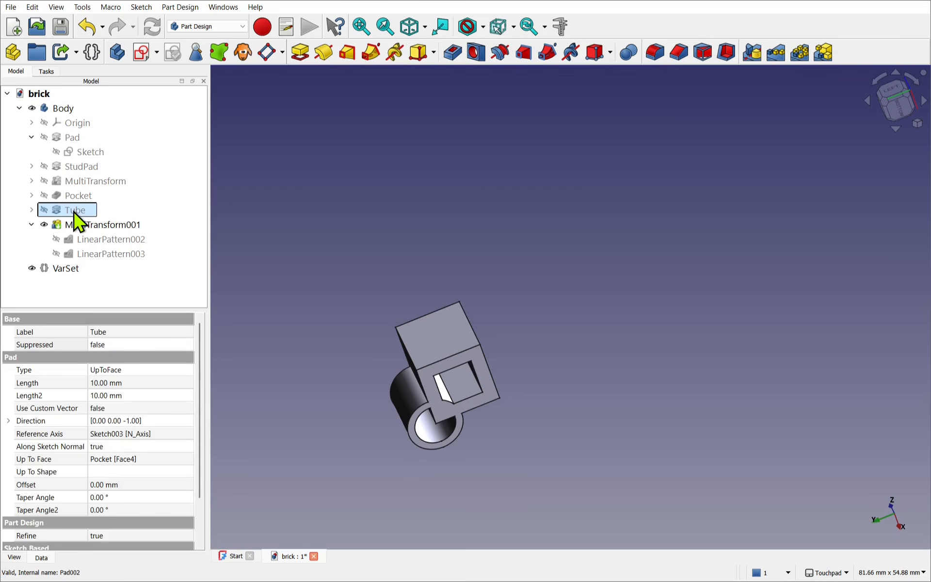
right_click(76, 221)
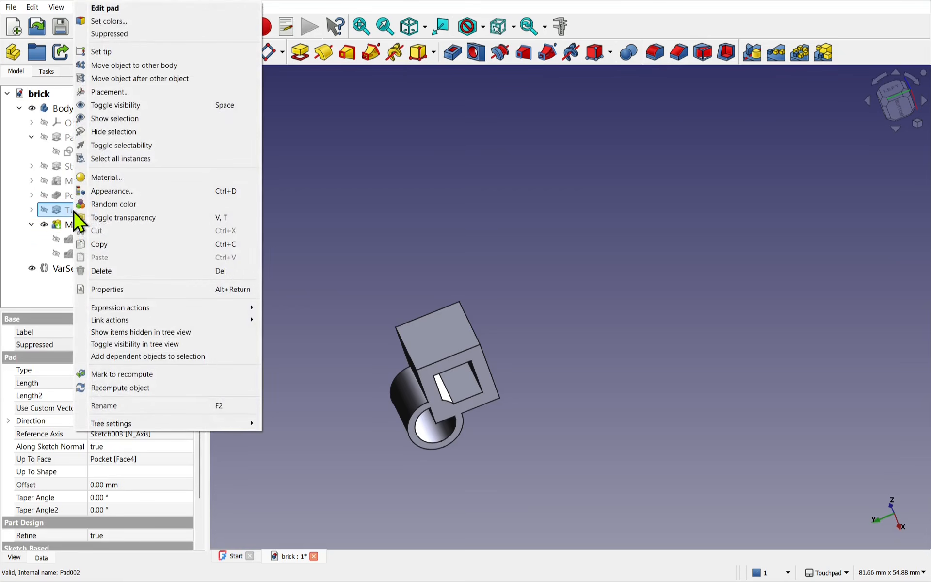
left_click(111, 35)
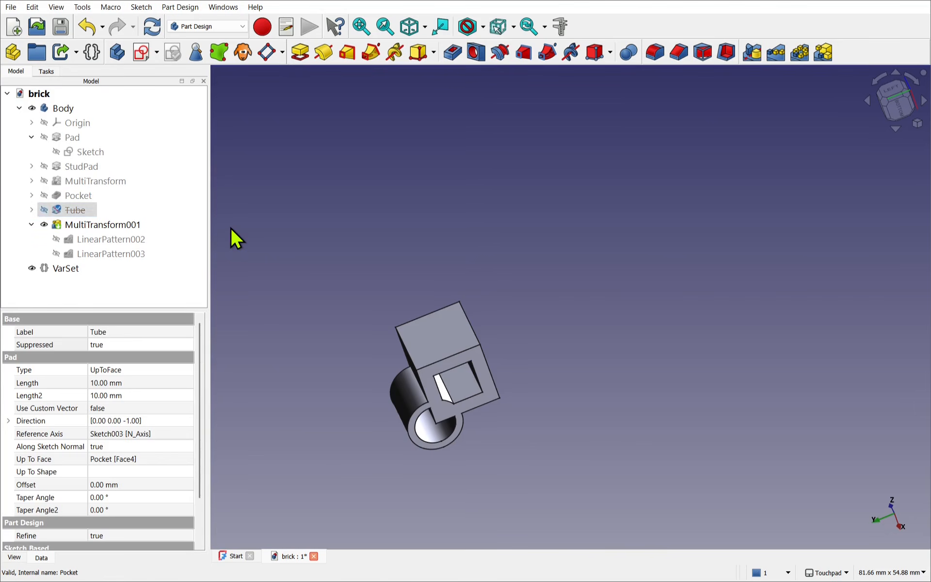
left_click(231, 227)
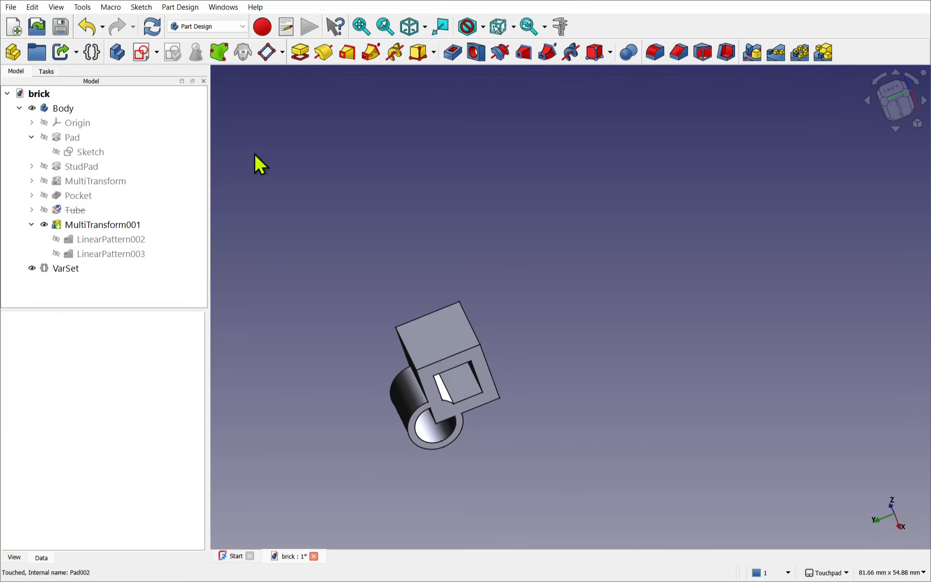
left_click(153, 27)
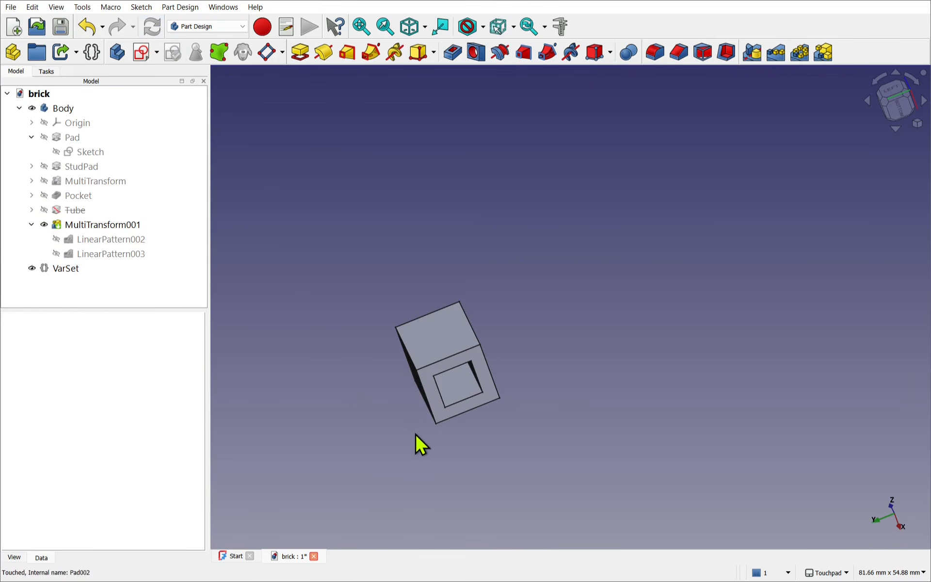
left_click_drag(450, 262, 430, 263, "alt")
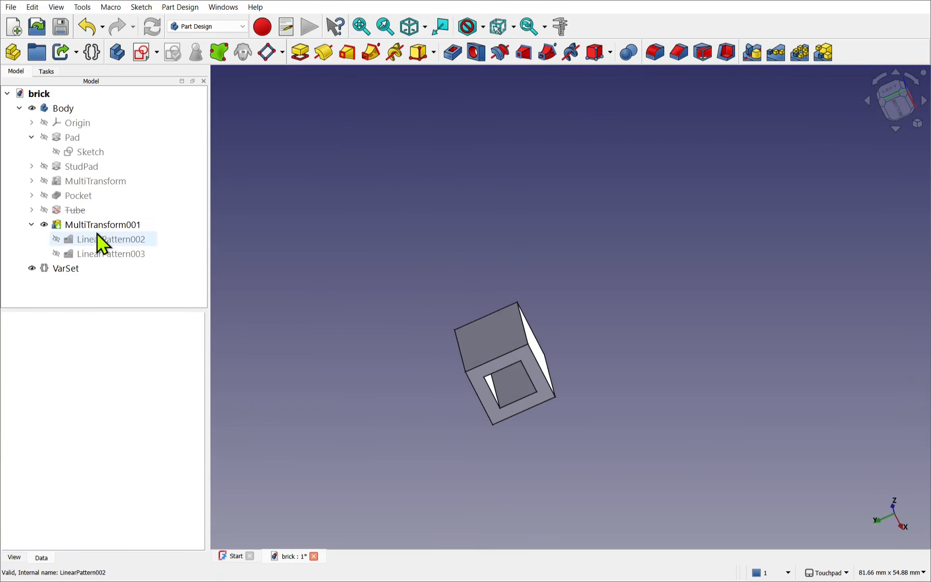
- Unsuppress both the Tube pad and the tube MultiTransform, and recompute the model
left_click(75, 212)
right_click(75, 212)
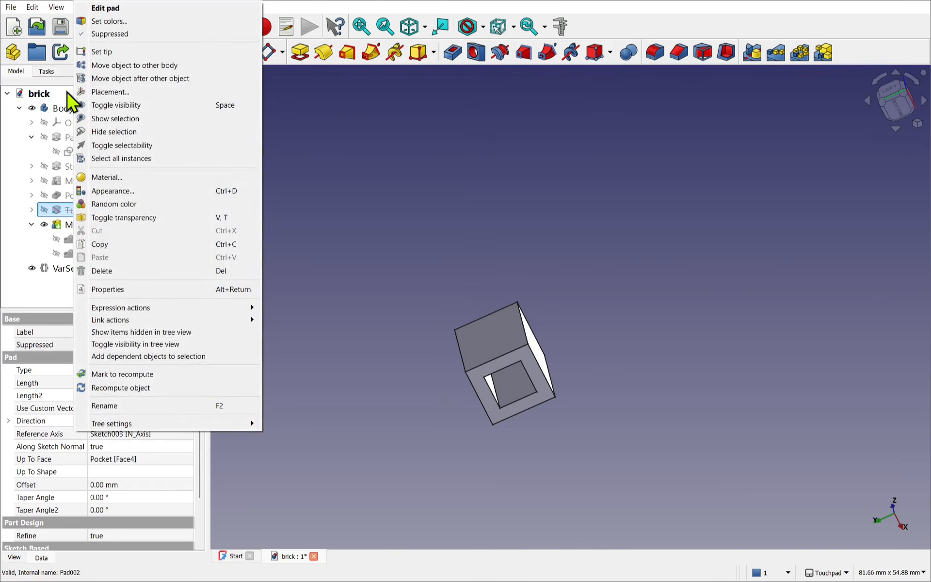
left_click(82, 35)
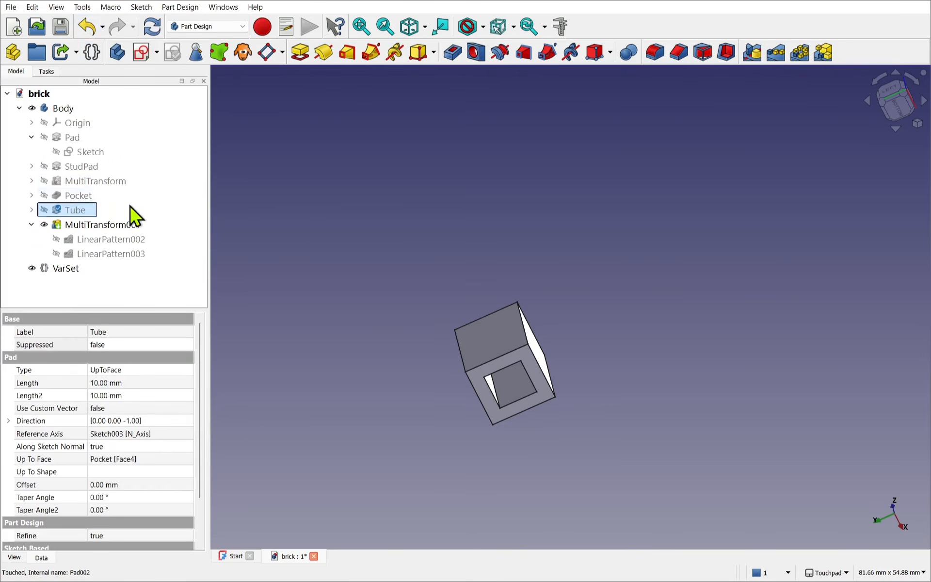
right_click(110, 225)
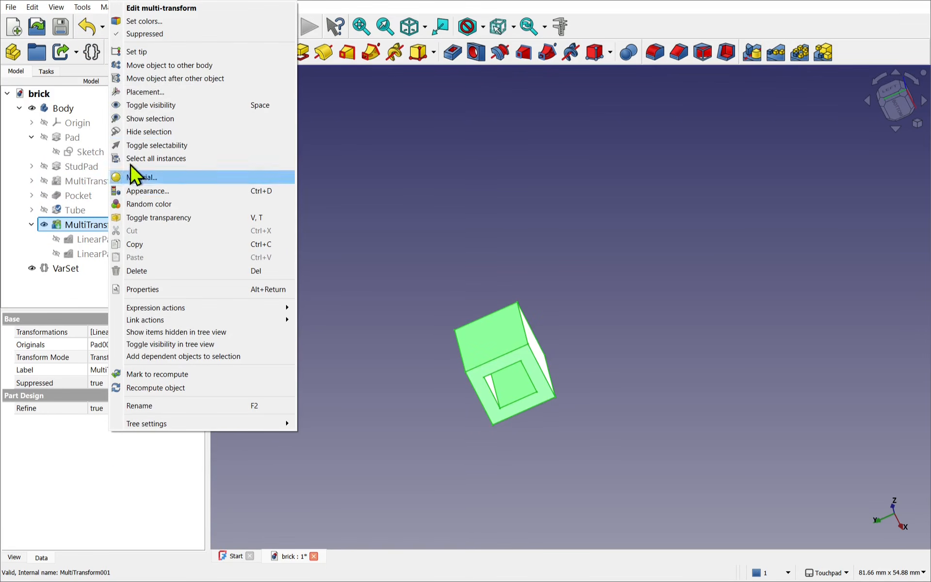
left_click(122, 34)
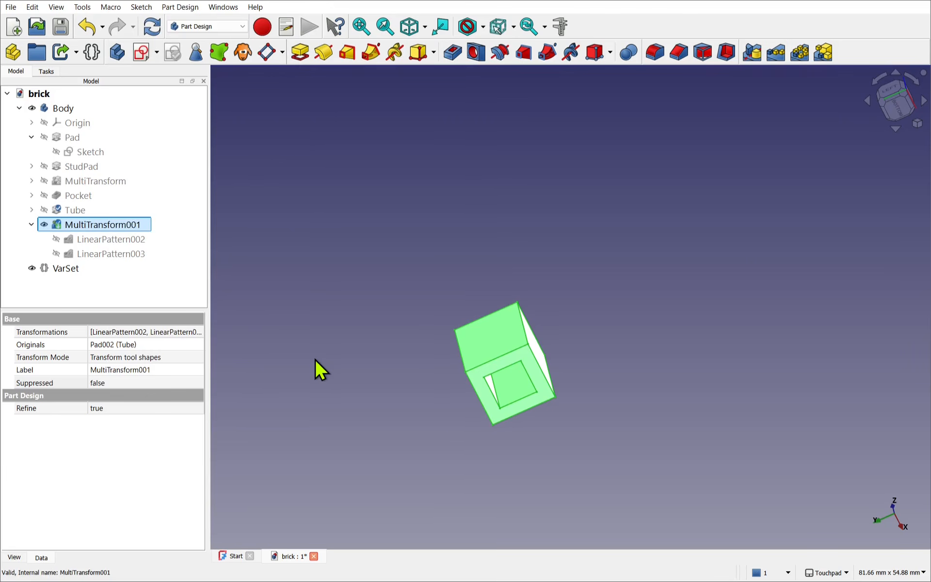
left_click(152, 28)
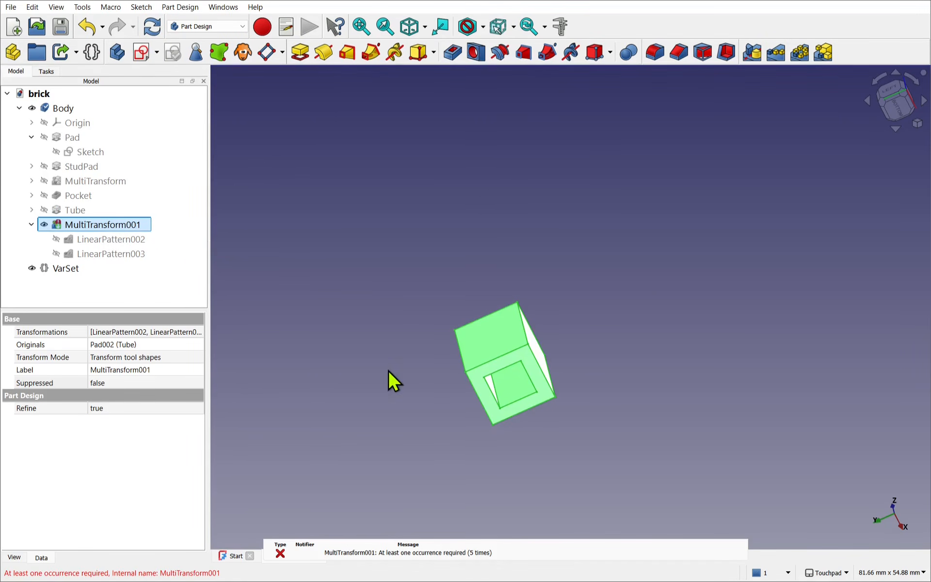
- Set both Length Units and Width Units of the VarSet to 2
left_click(70, 270)
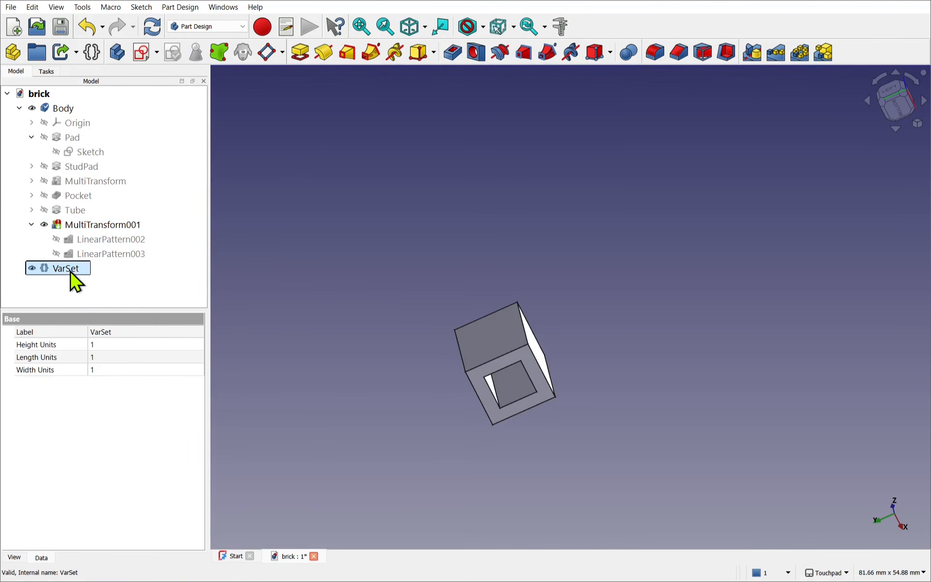
left_click(95, 346)
left_click(104, 356)
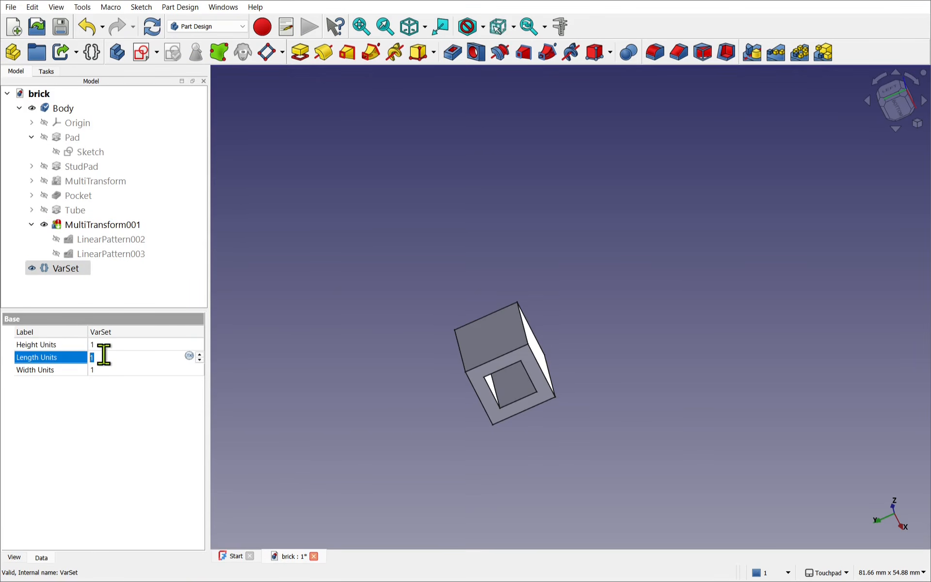
type("2")
left_click(102, 370)
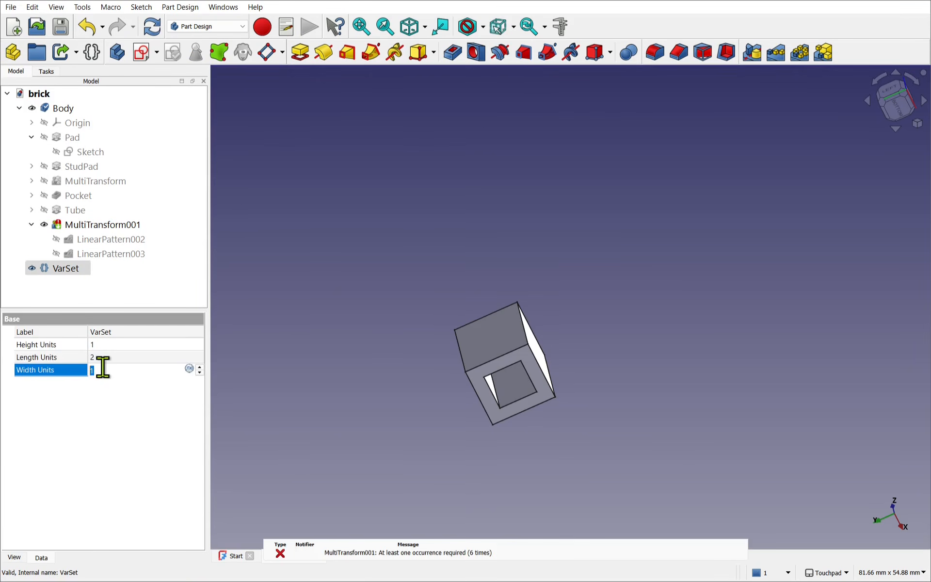
type("2")
left_click(360, 342)
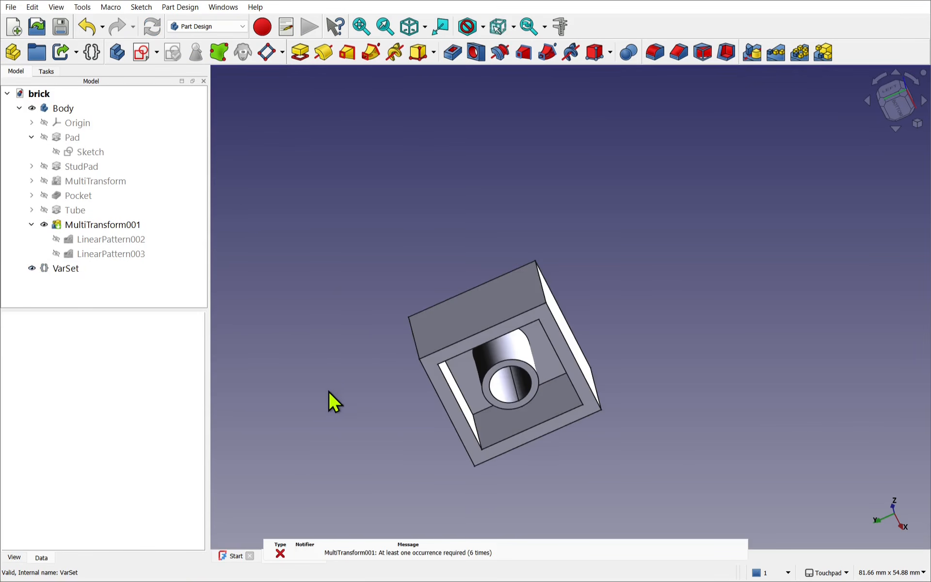
left_click(490, 546)
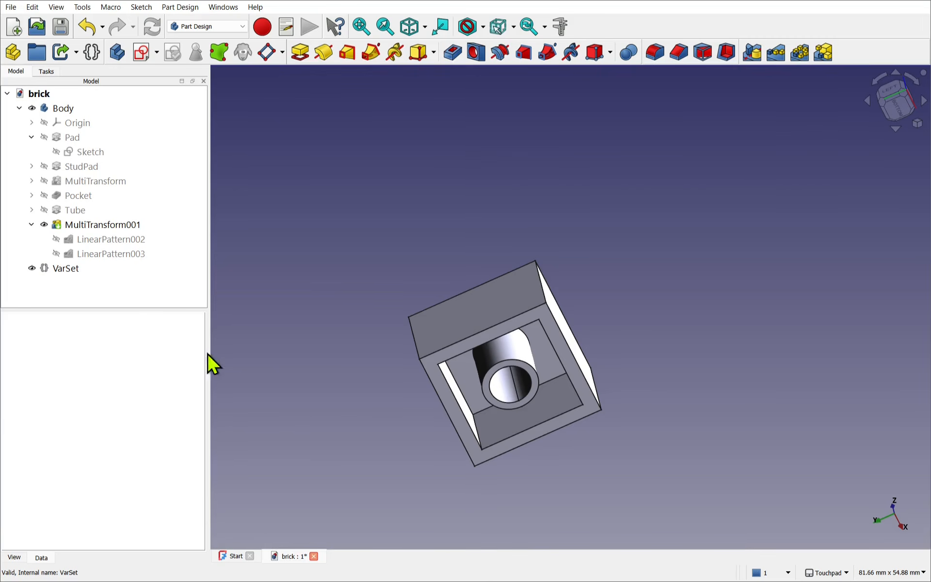
- Assign the expression 1 to the Suppressed property of MultiTransform001
left_click(122, 228)
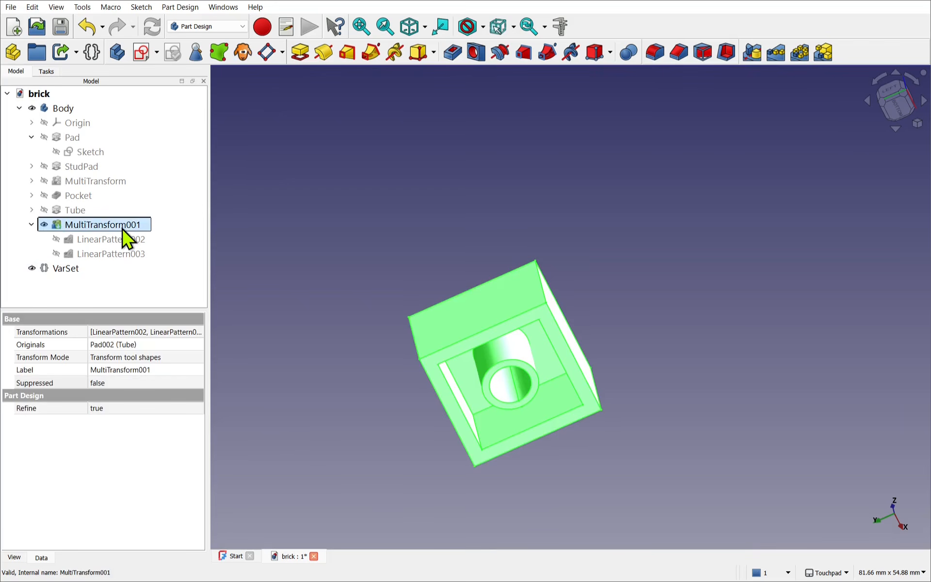
left_click(147, 386)
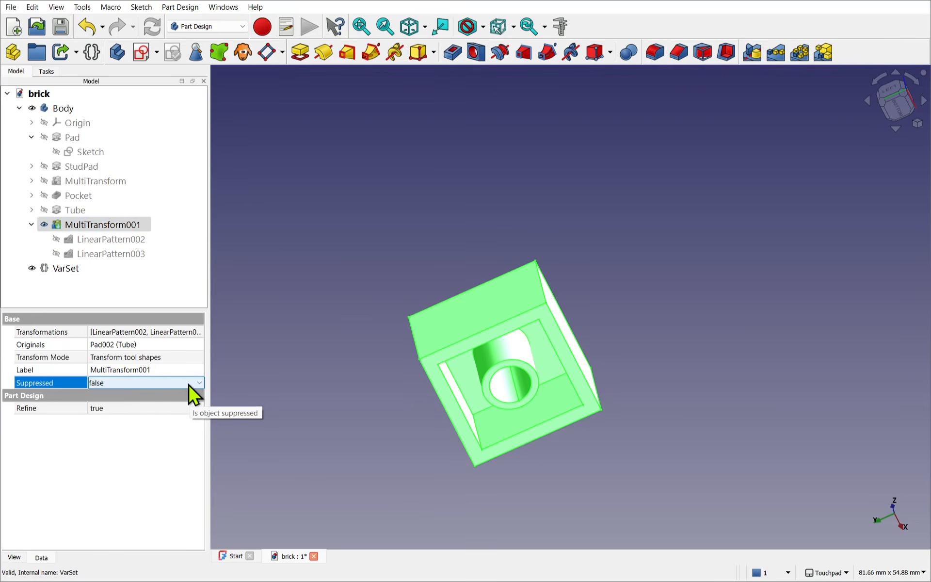
left_click(186, 384)
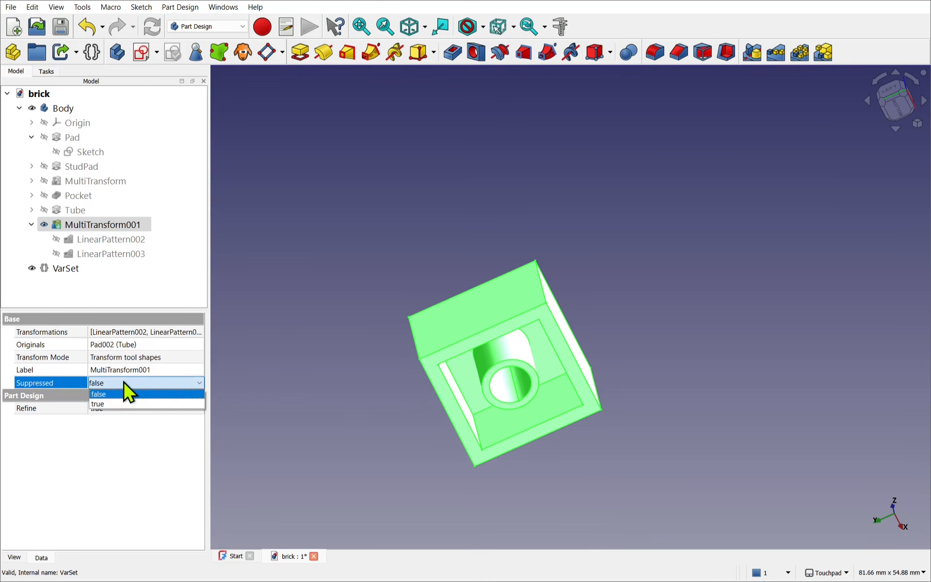
left_click(65, 382)
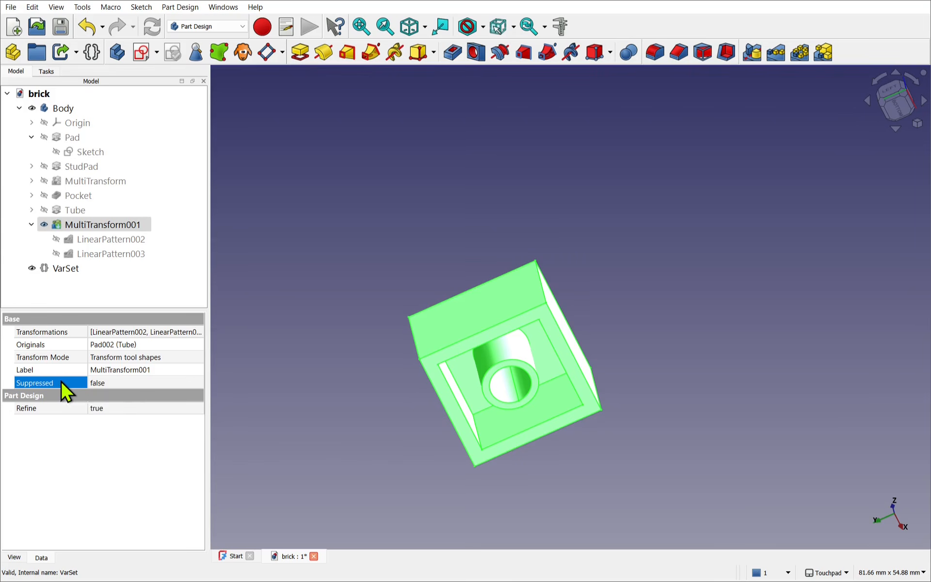
right_click(61, 382)
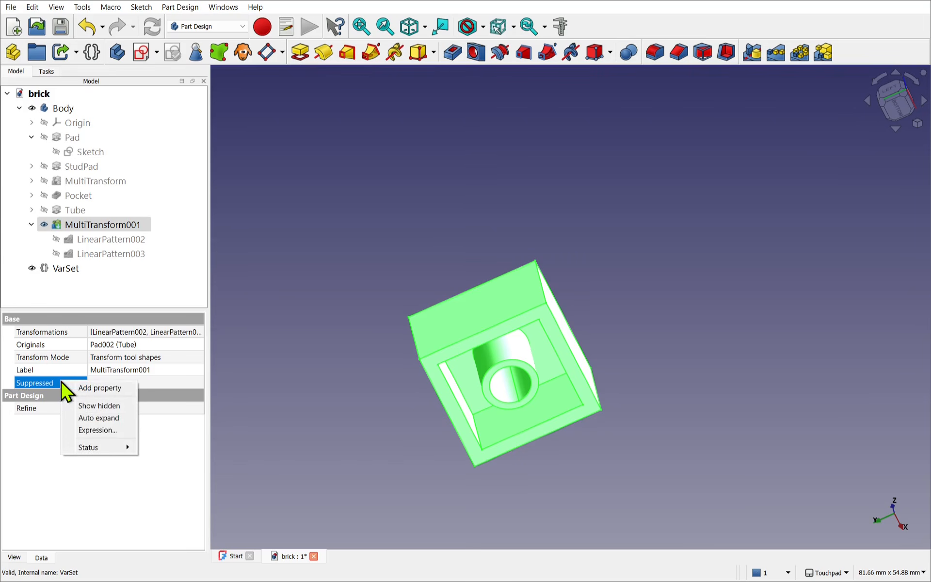
left_click(97, 430)
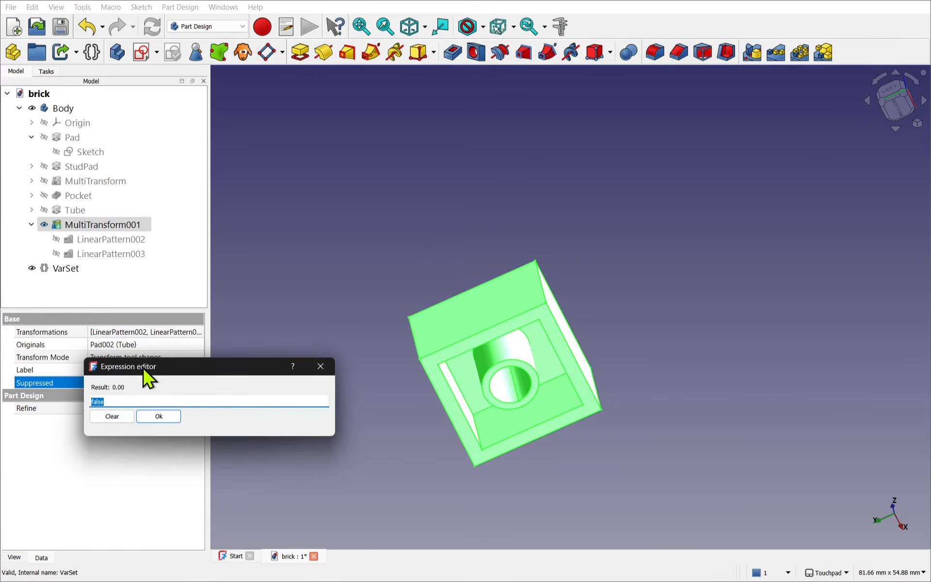
left_click_drag(147, 378, 314, 427)
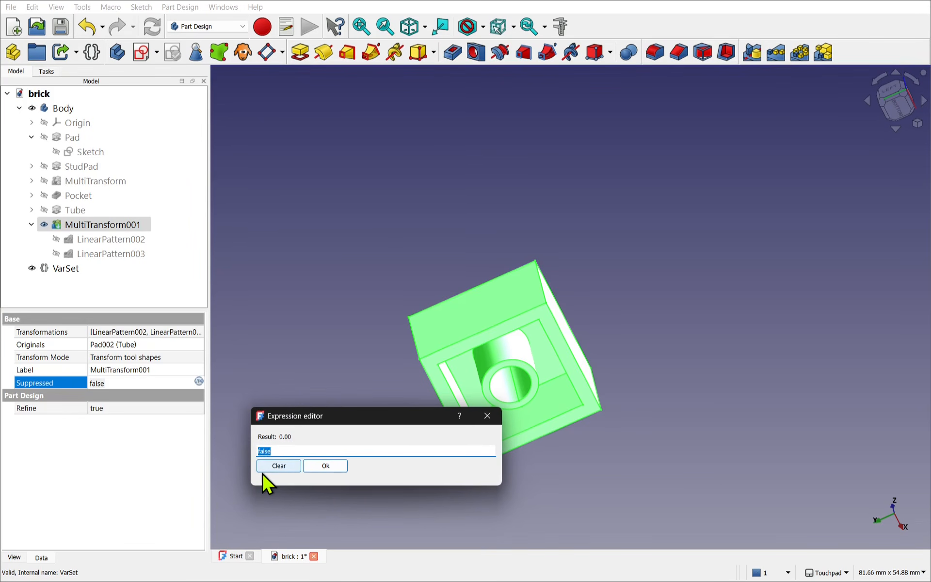
type("1")
left_click(322, 467)
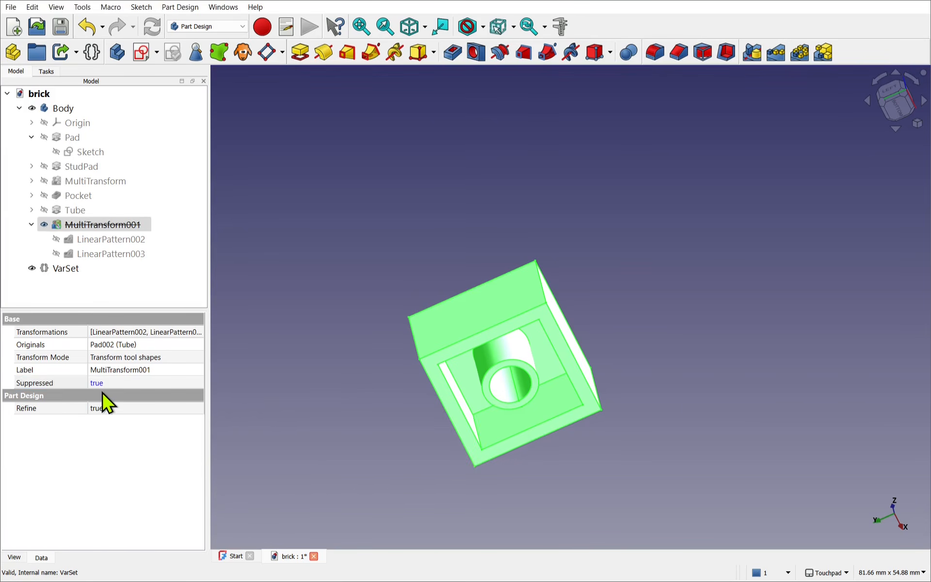
- Clear the expression on MultiTransform001's Suppressed property and set the property to false
left_click(65, 385)
right_click(66, 385)
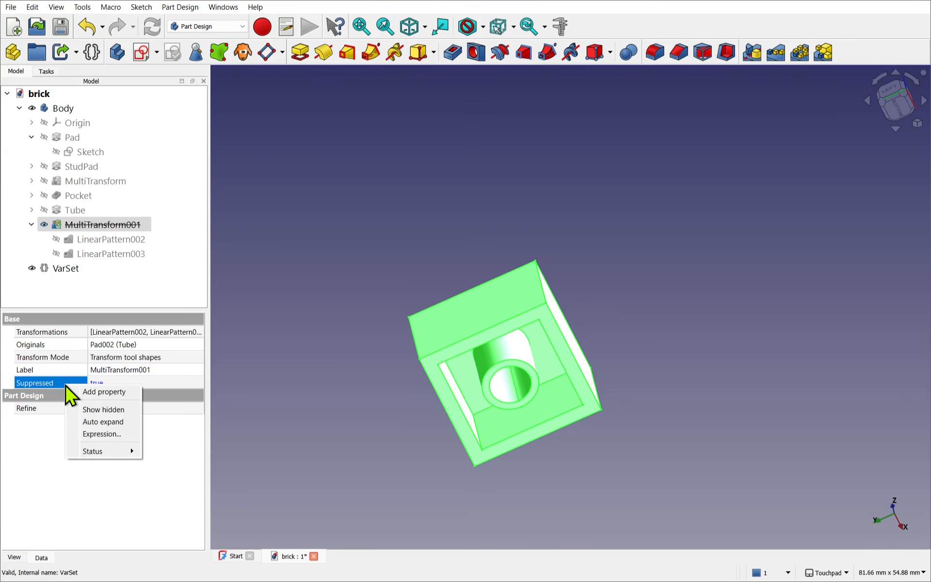
left_click(108, 435)
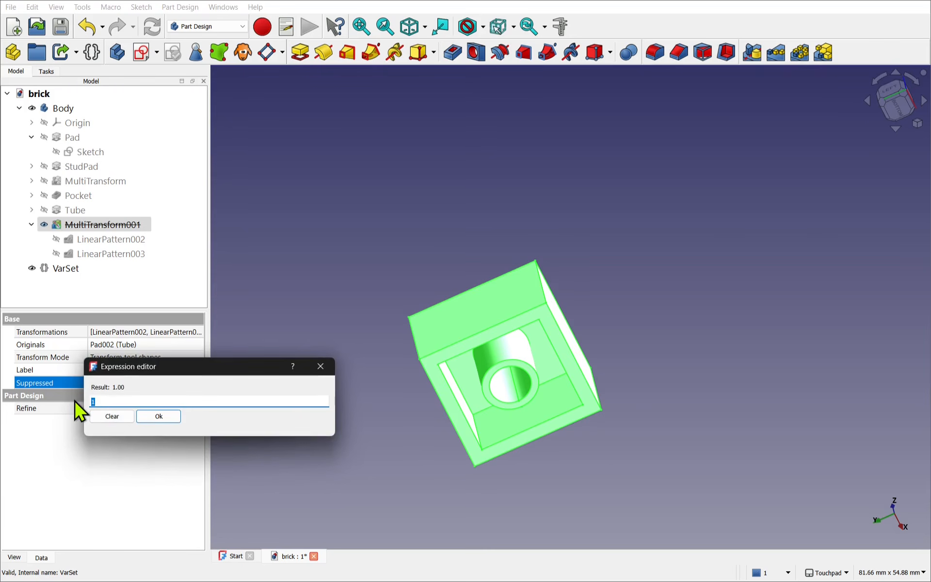
type("0")
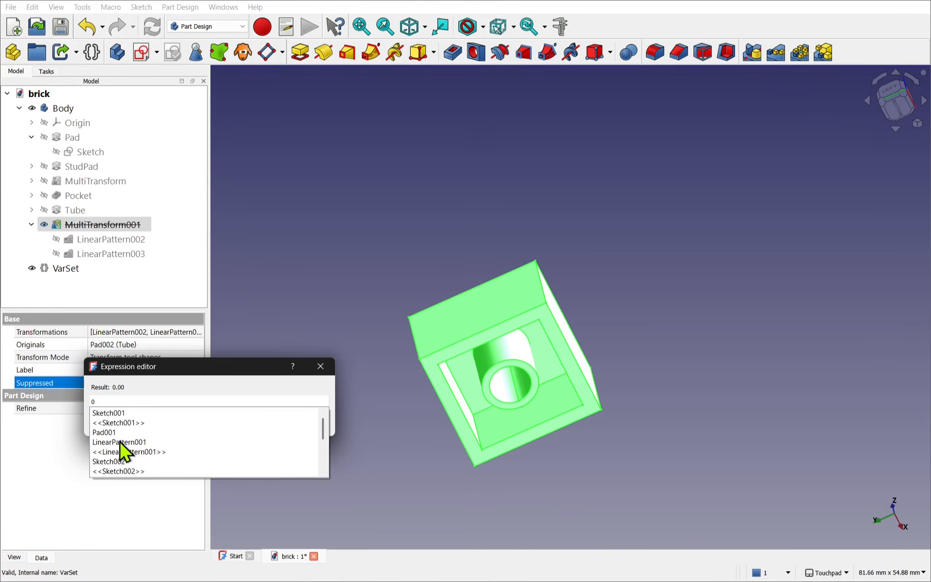
key("BackSpace")
left_click(132, 372)
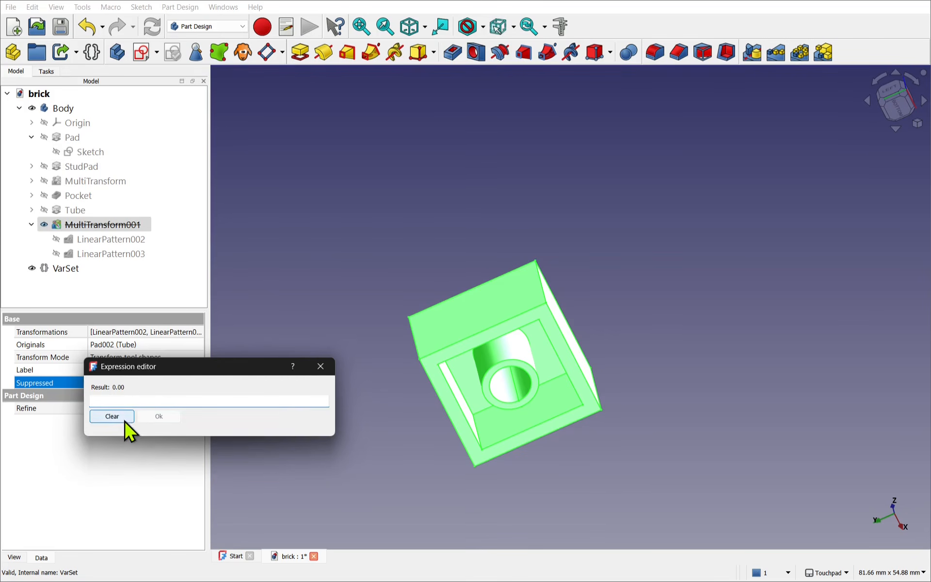
left_click(112, 416)
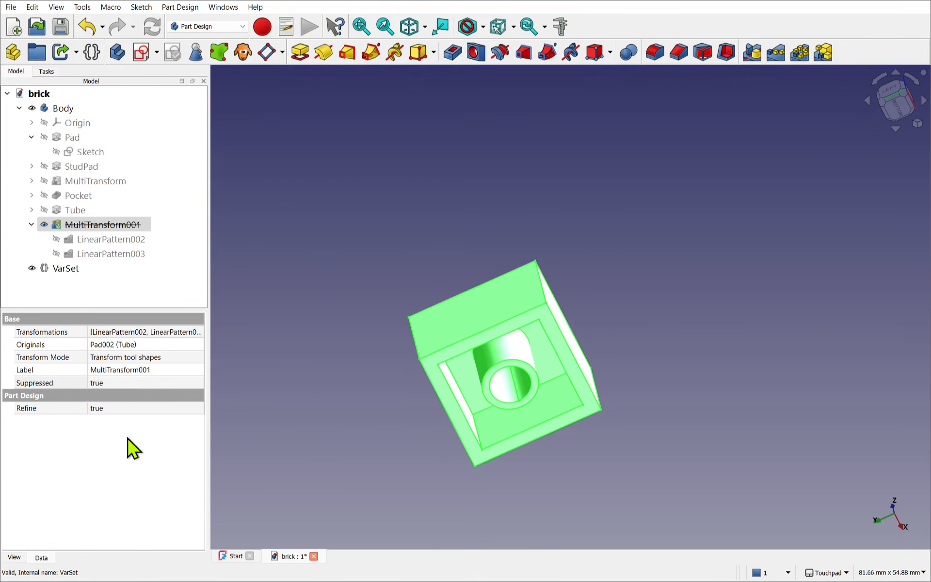
left_click(122, 387)
left_click(122, 387)
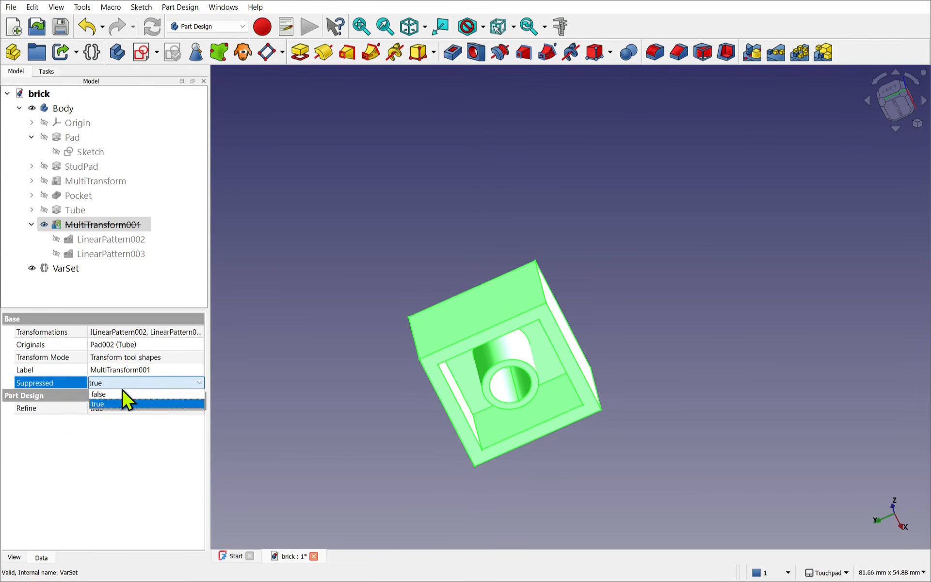
left_click(122, 395)
- Drive MultiTransform001's Suppressed property with the expression VarSet.LengthUnits > 1 ? 0 : 1
right_click(59, 382)
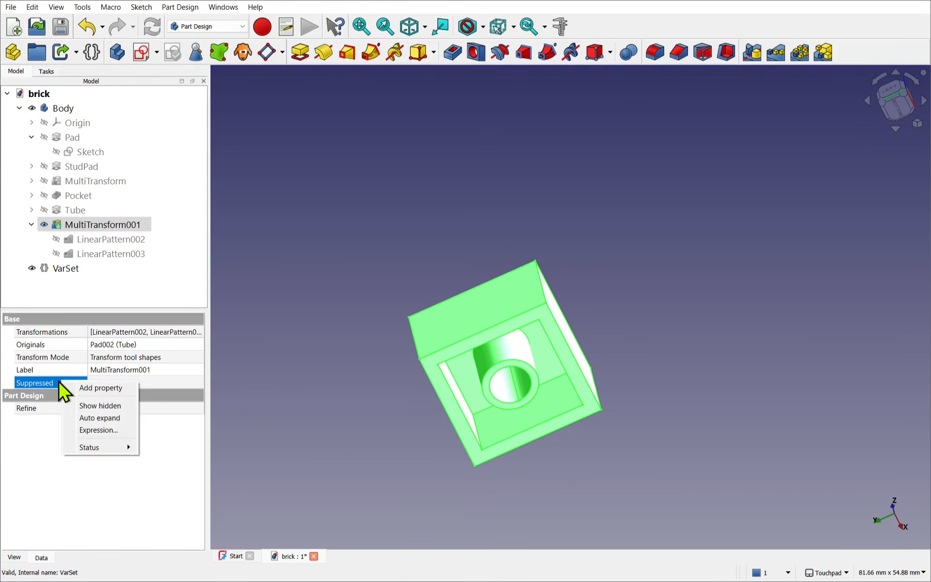
left_click(99, 431)
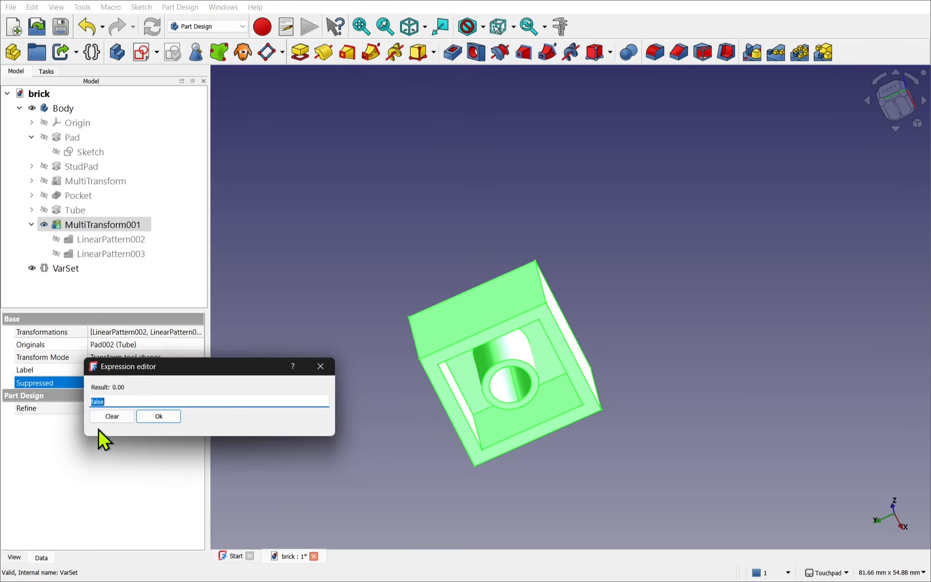
type("va")
key("Down")
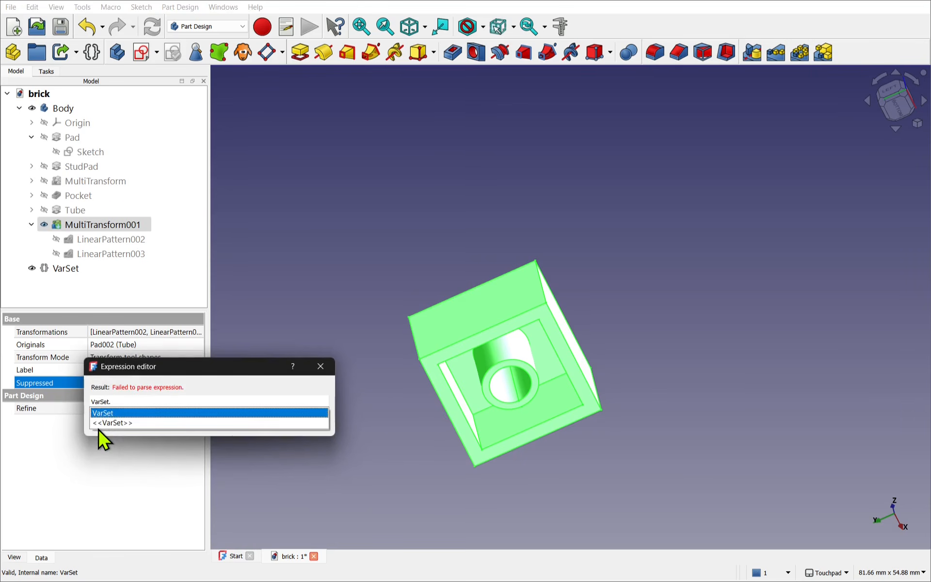
type("le")
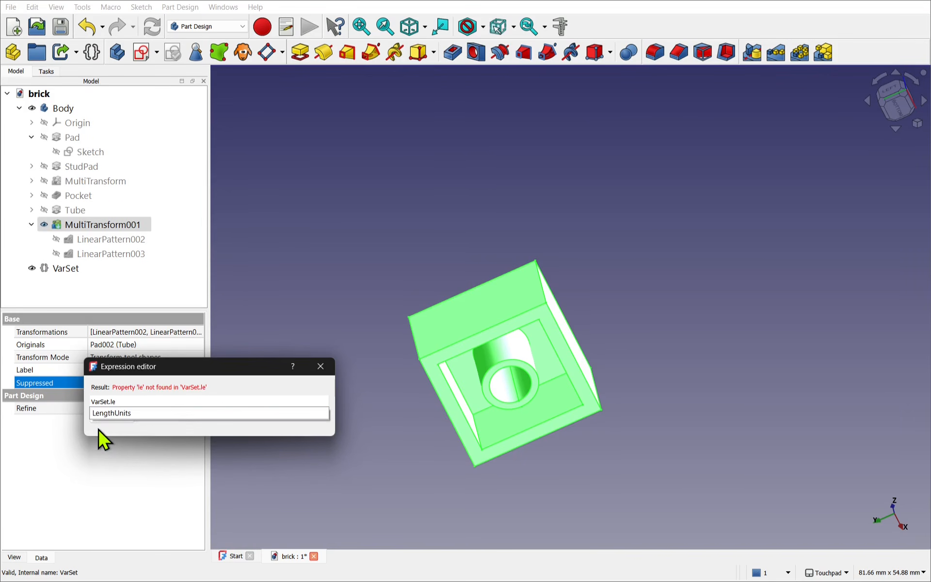
key("Down")
key("Return")
type(">")
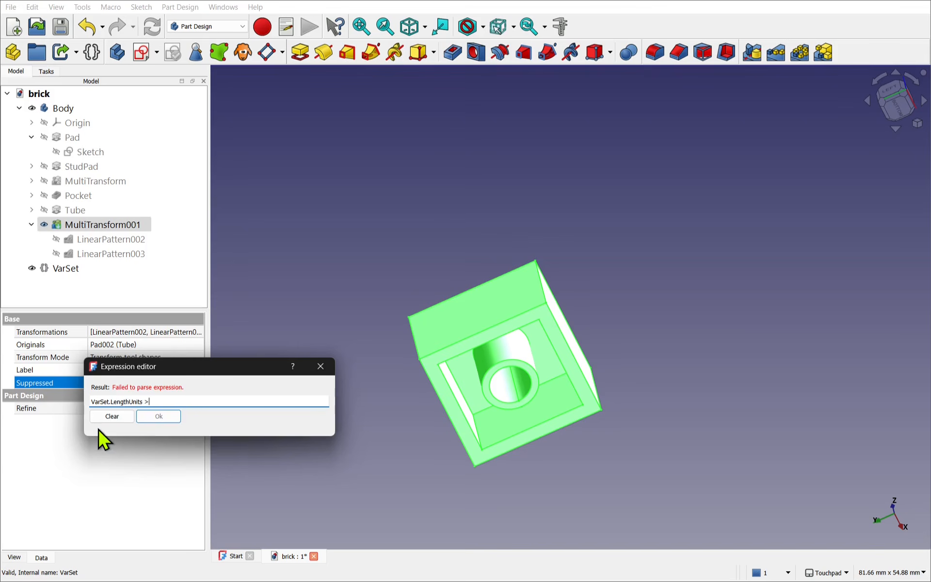
type(" 1")
type("0 : 1")
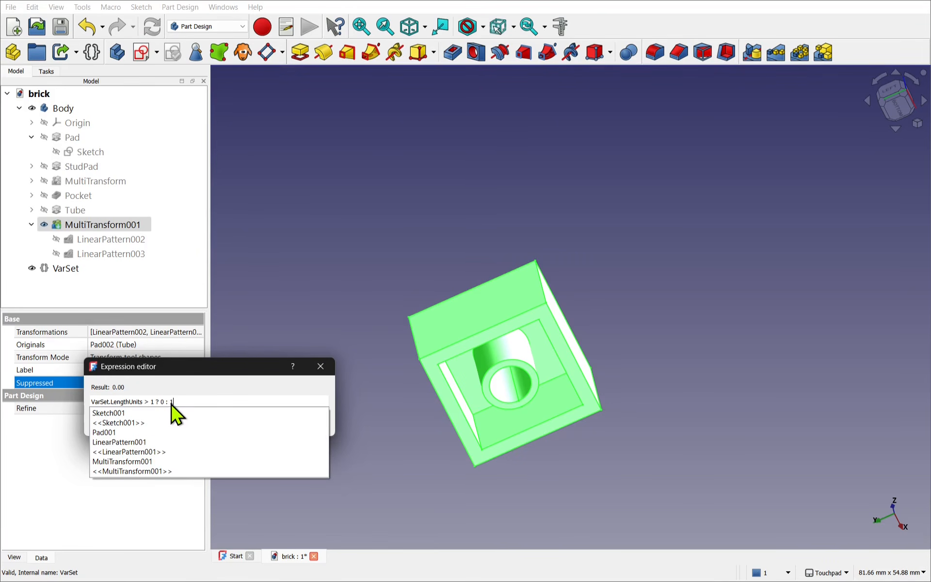
left_click(182, 365)
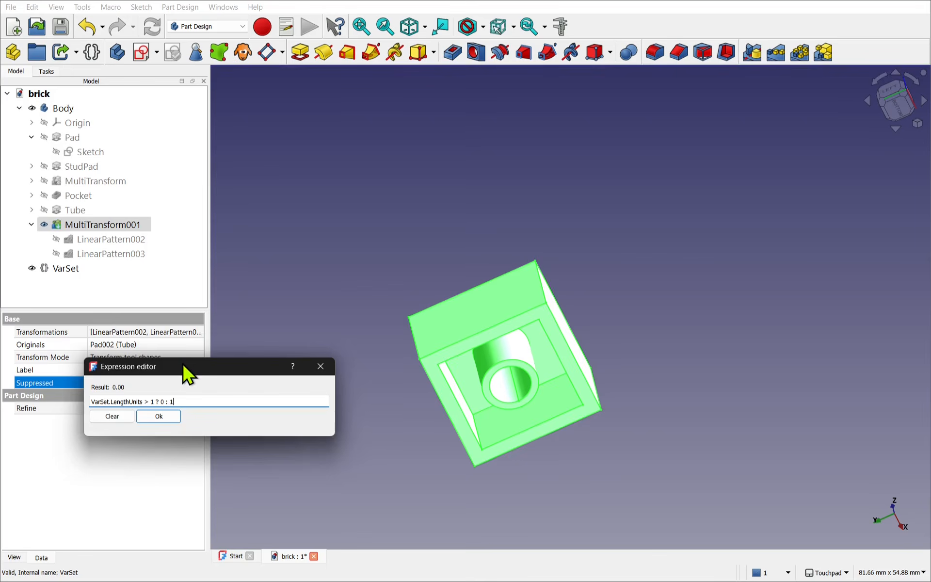
left_click(158, 417)
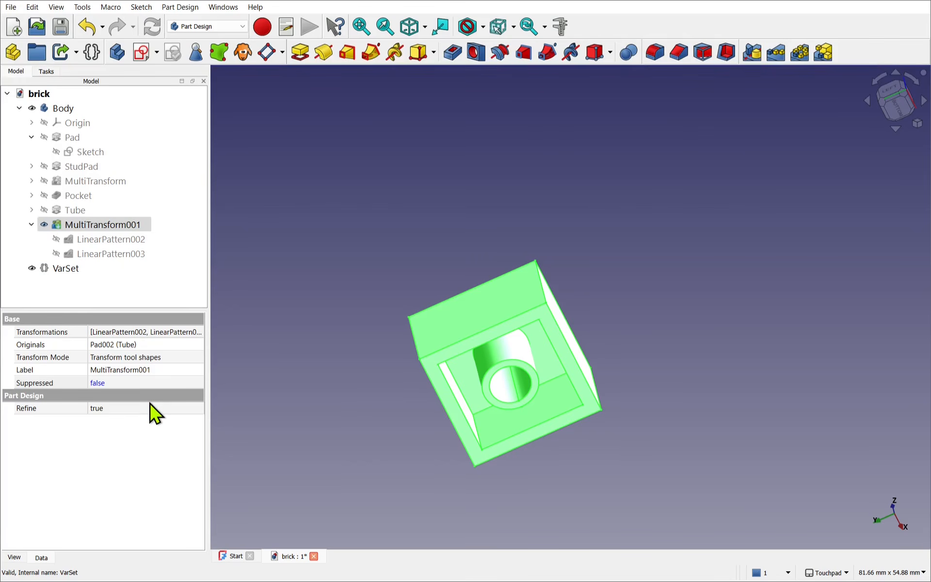
- Set the VarSet's Length Units to 1 and check the Suppressed property of MultiTransform001
left_click(63, 270)
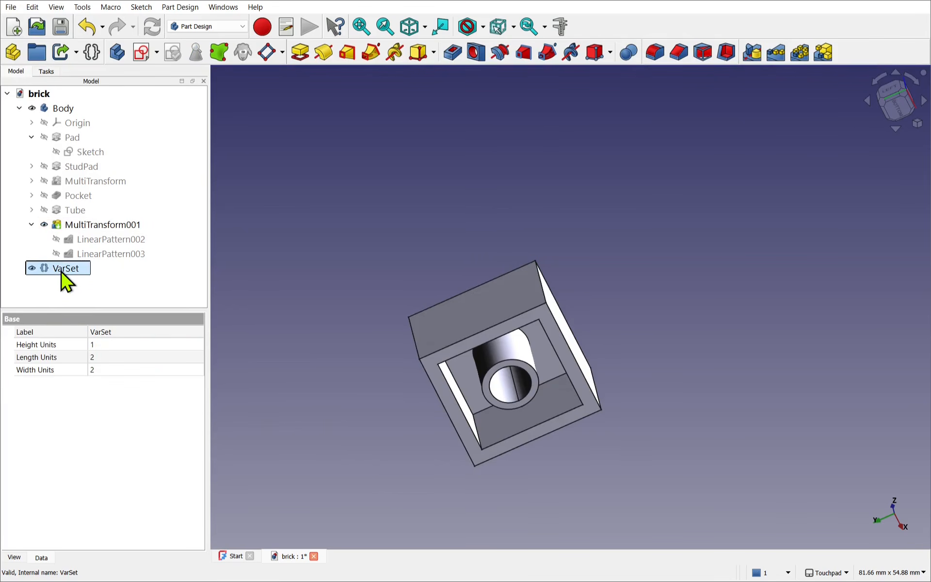
left_click(103, 358)
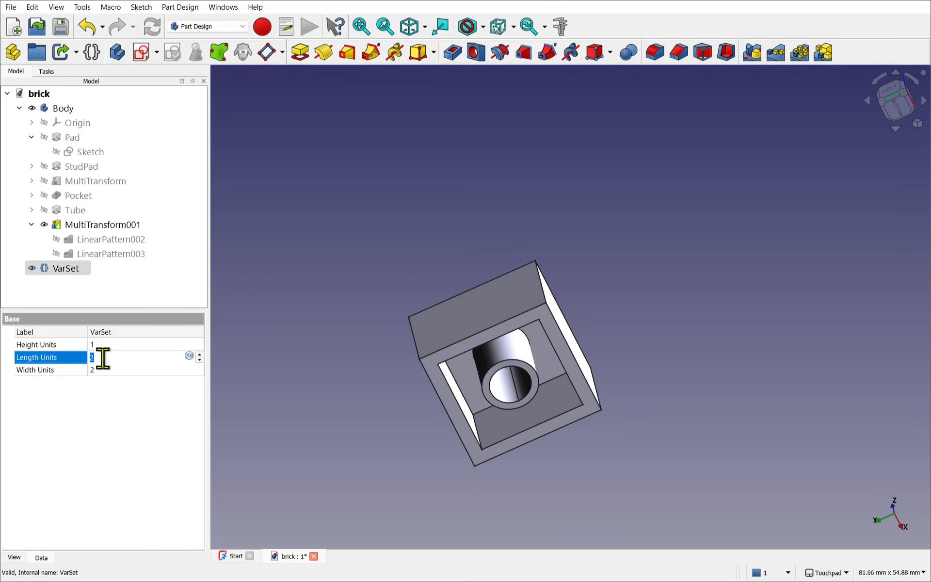
type("1")
left_click(119, 369)
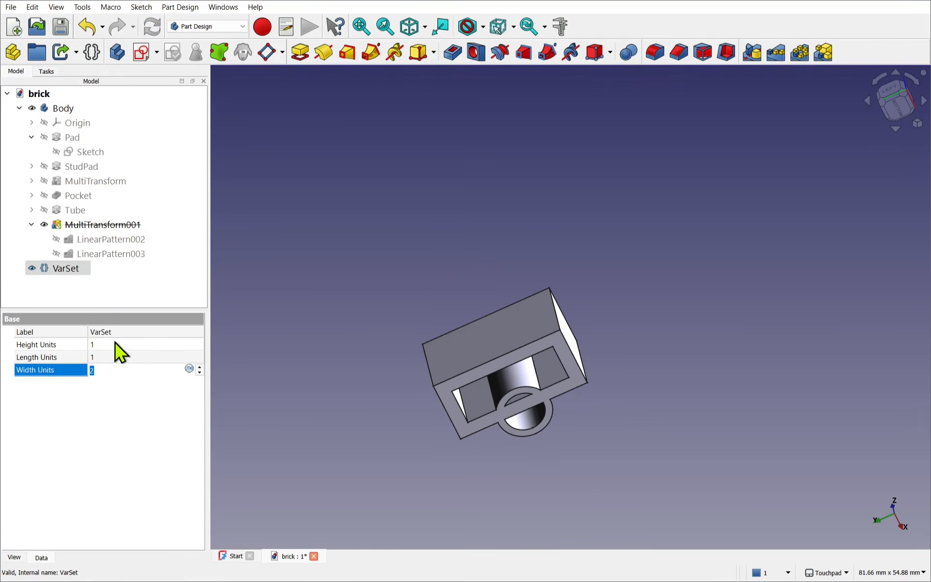
left_click(105, 226)
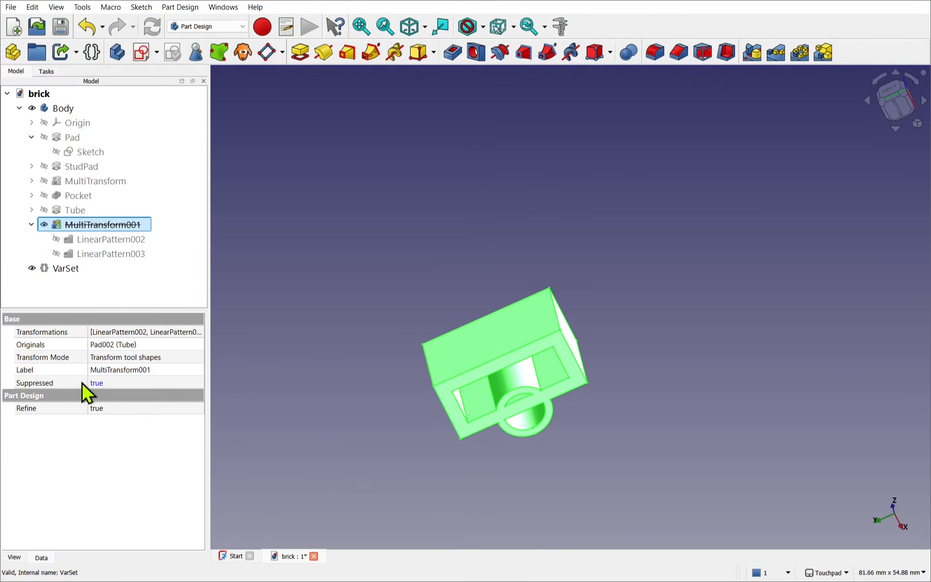
- Set the VarSet's Length Units back to 2
left_click(68, 270)
left_click(113, 357)
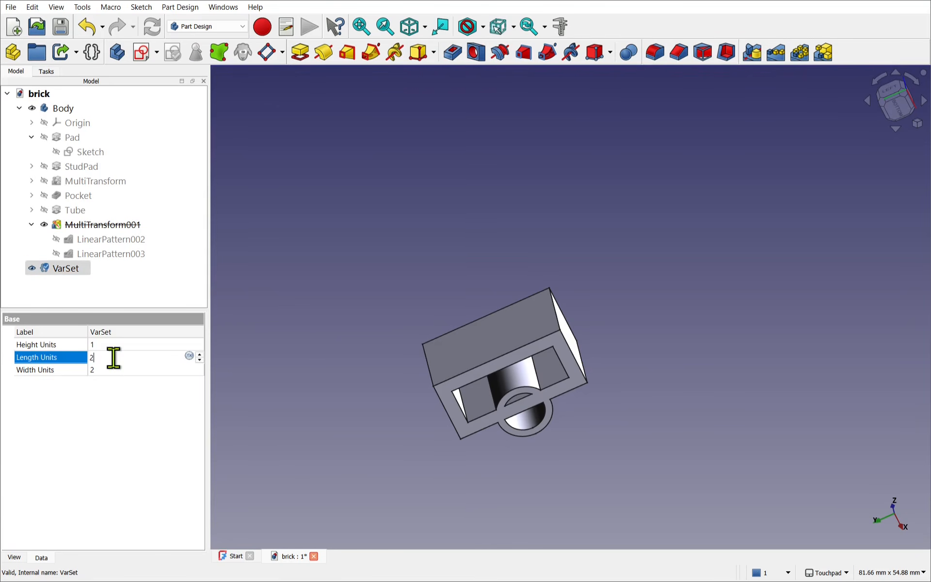
type("2")
left_click(110, 345)
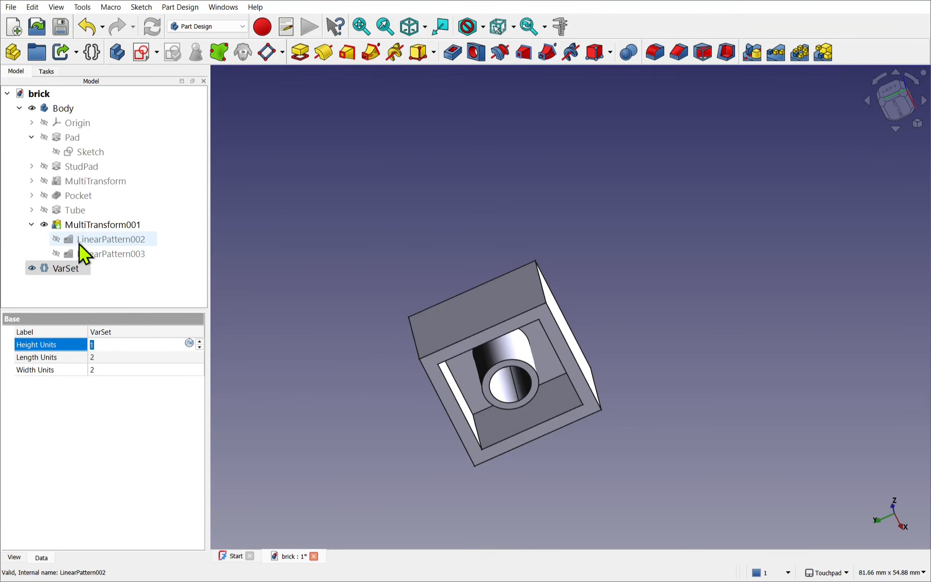
- In MultiTransform001's Suppressed expression, insert the nested condition (VarSet.WidthUnits > 1 ? 0:1) as the result for a length above 1
left_click(76, 225)
left_click(73, 384)
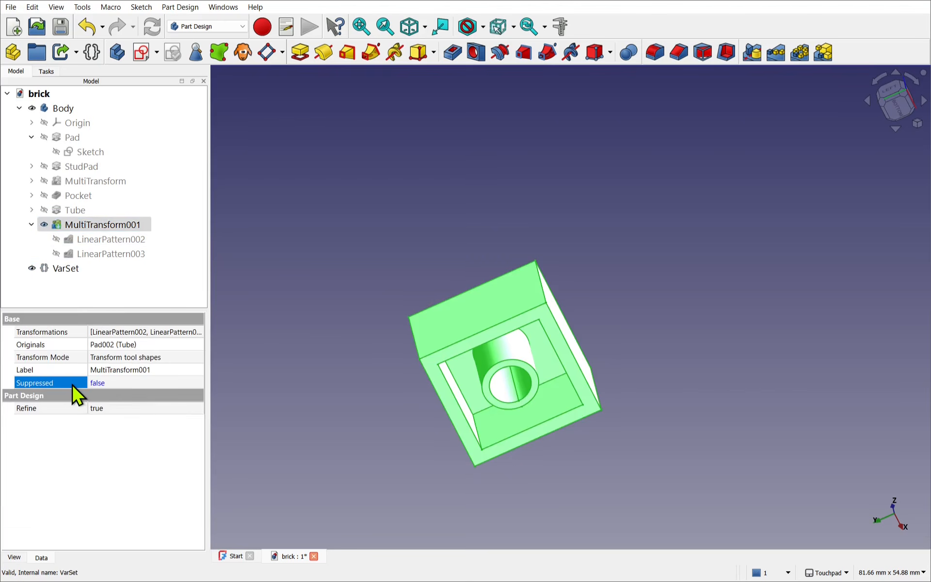
right_click(73, 384)
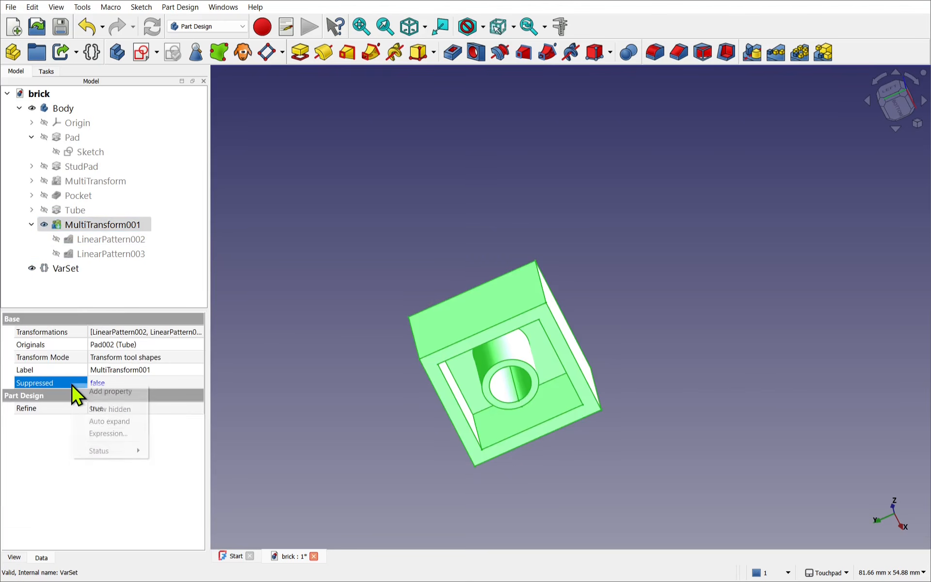
left_click(104, 433)
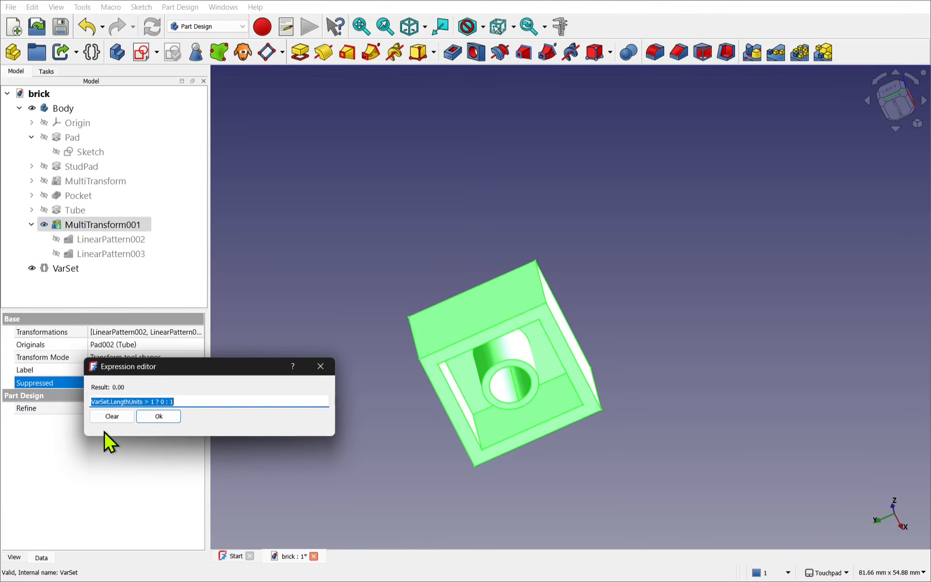
left_click(193, 402)
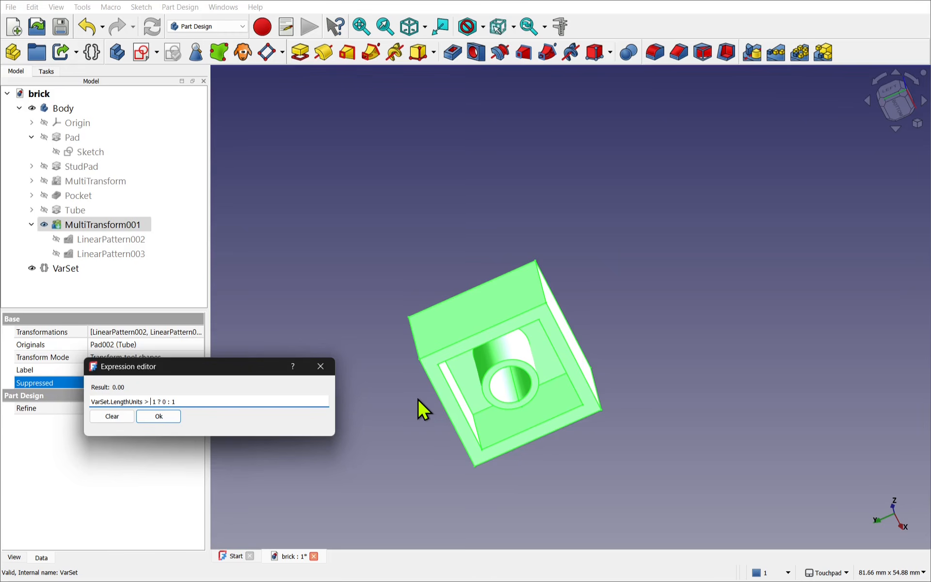
type("(")
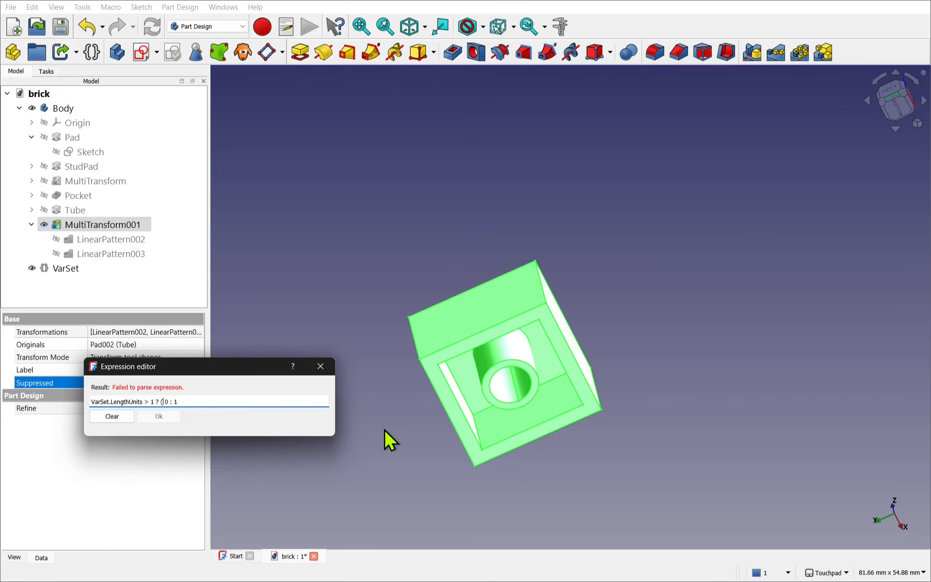
type("Vars")
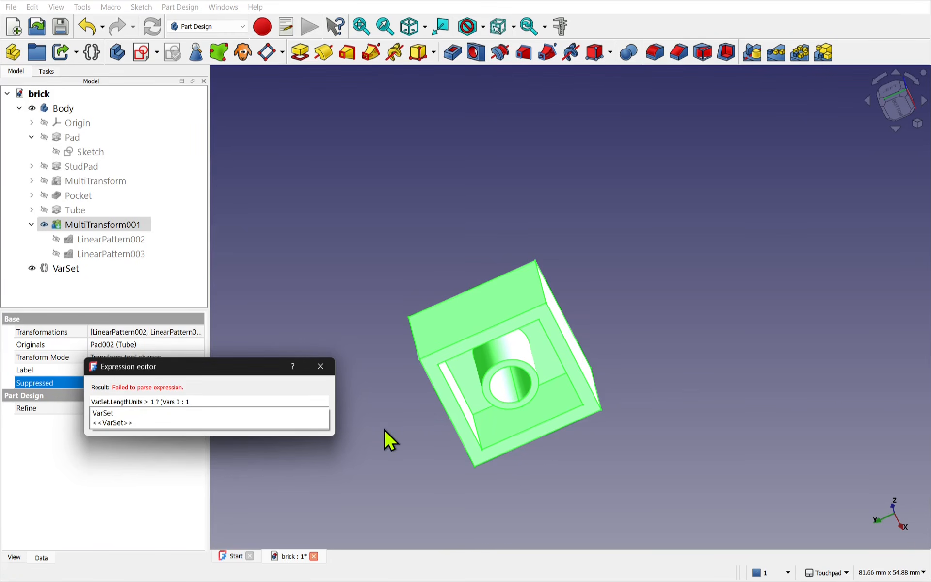
key("Down")
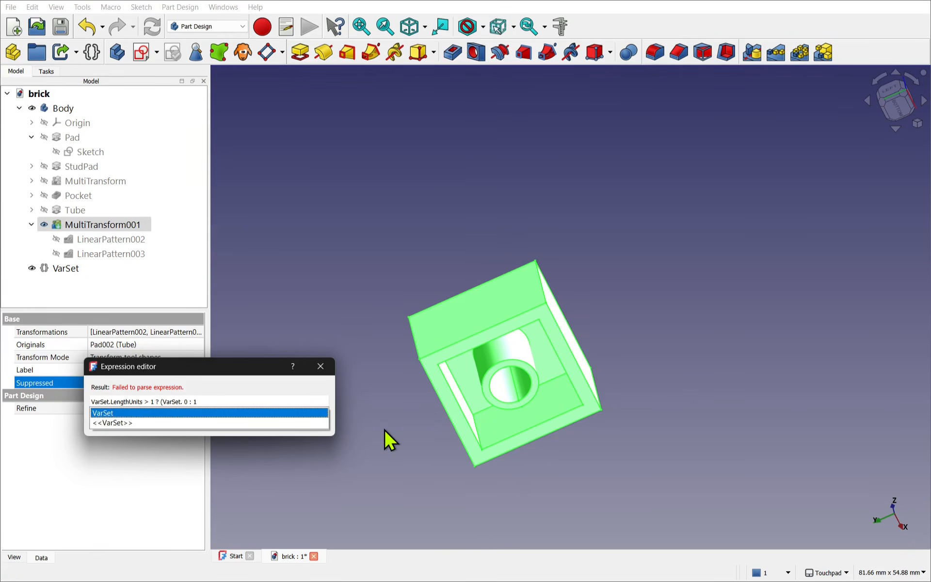
type("Width")
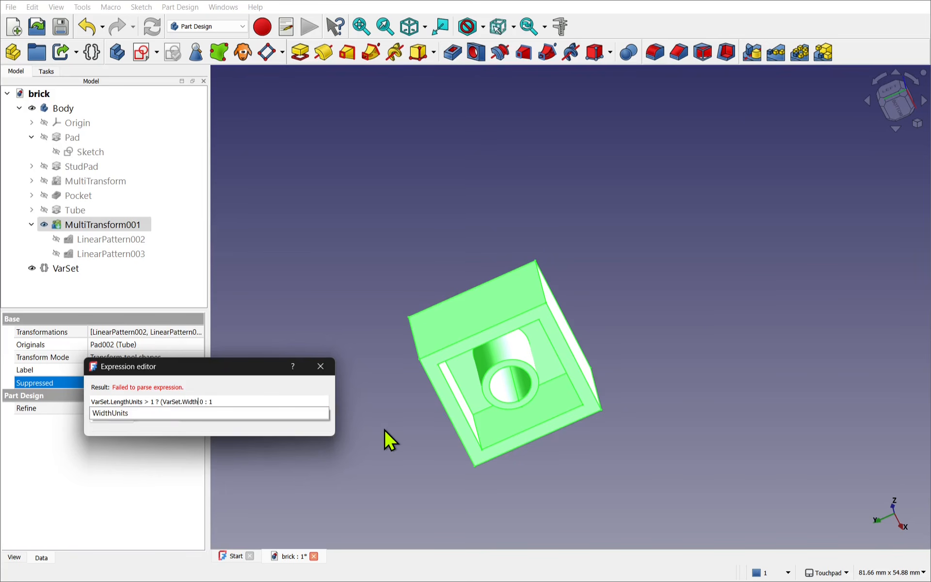
key("Down")
key("Return")
type(">")
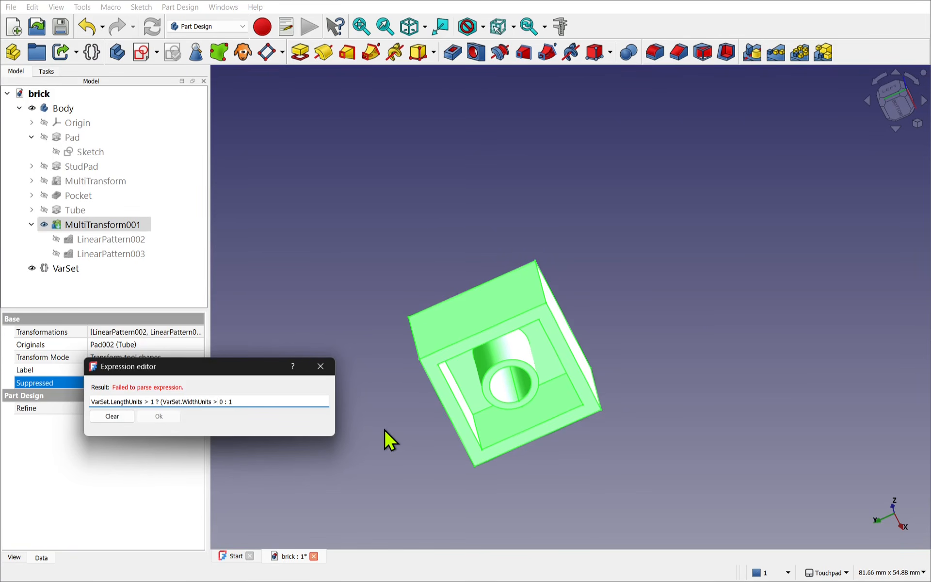
type("1 ?")
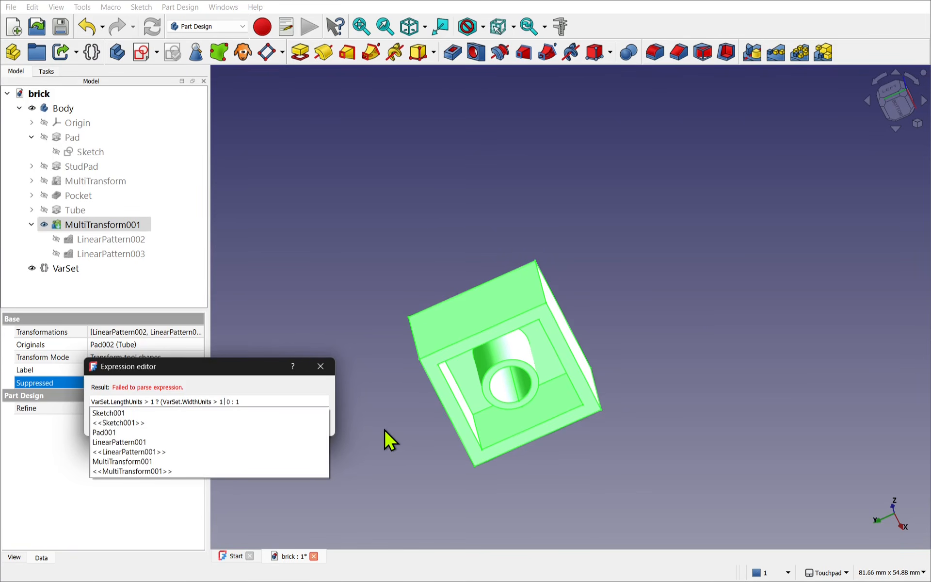
type(" 0 ")
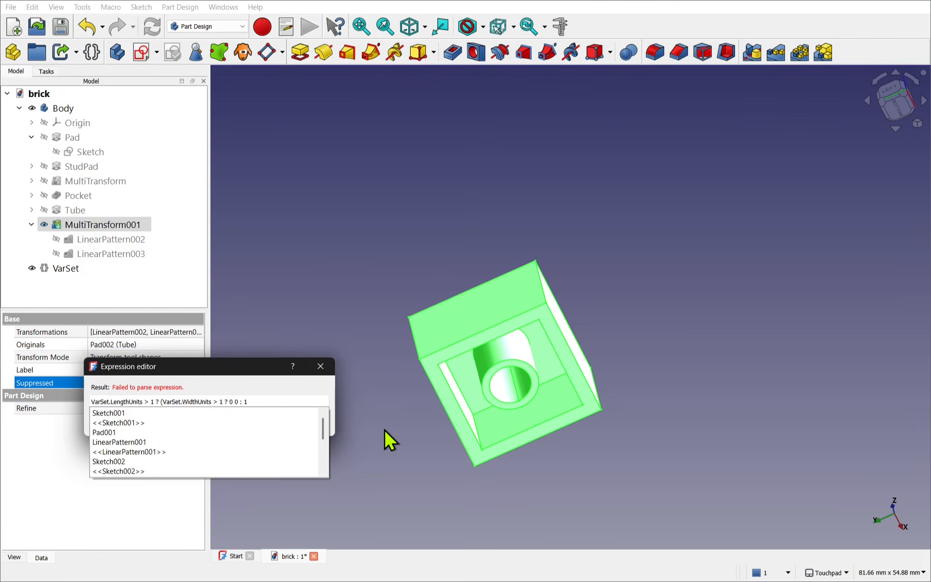
type(":")
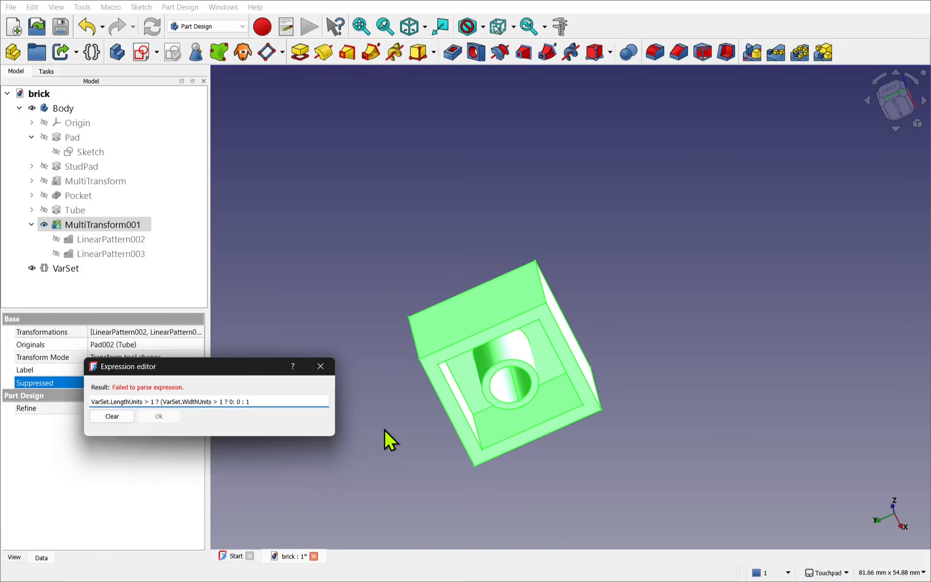
type("1")
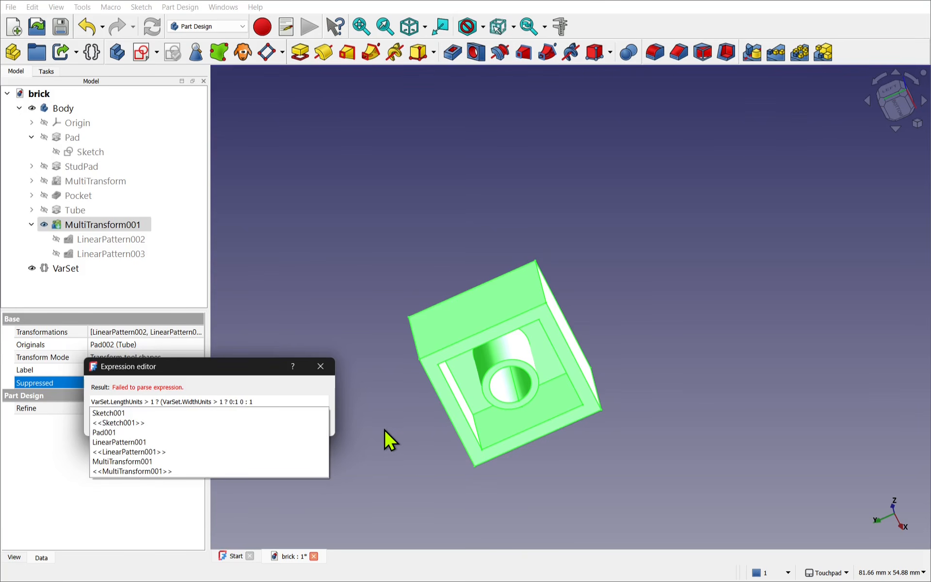
type(")")
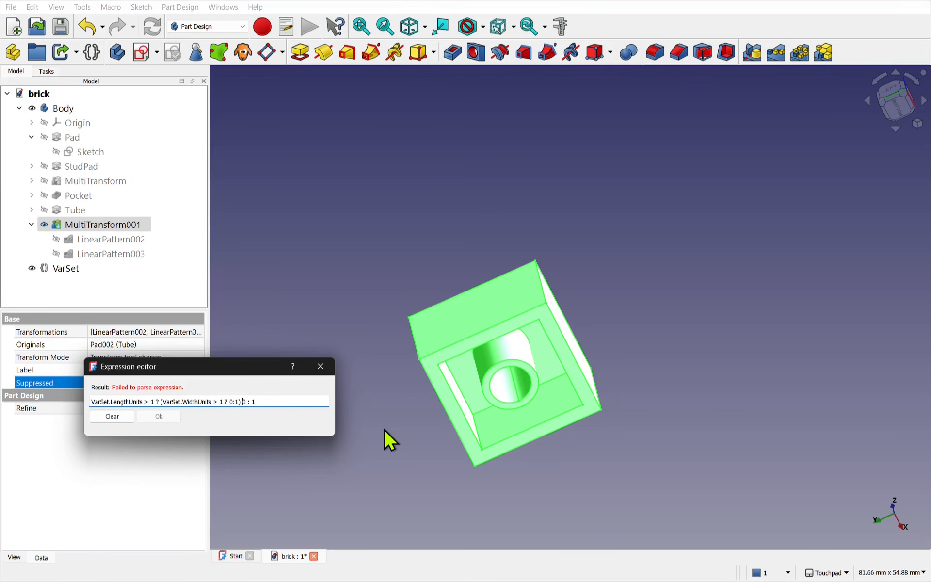
- Remove the leftover 0 after the nested condition and apply the expression VarSet.LengthUnits > 1 ? (VarSet.WidthUnits > 1 ? 0:1) : 1
key("shift+Right")
key("Delete")
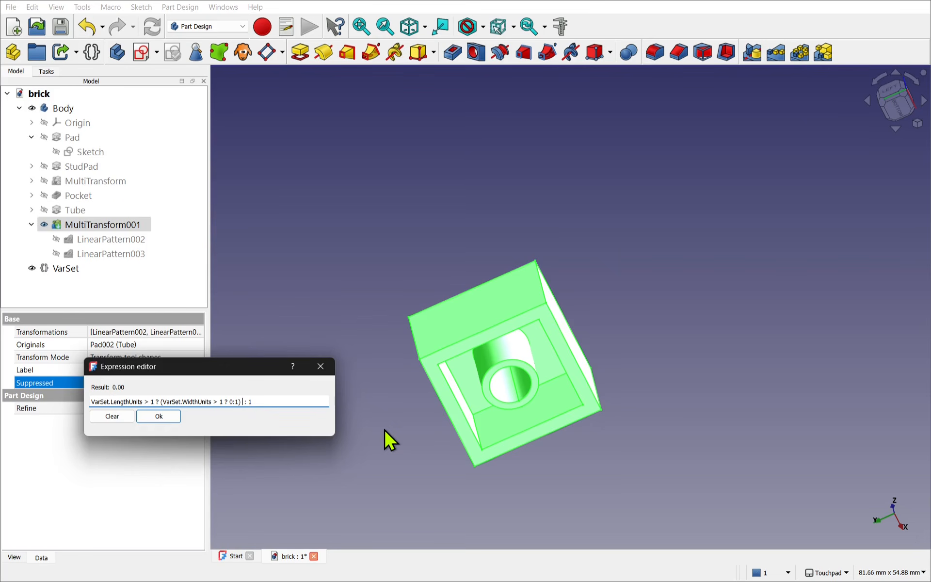
key("Right")
key("Right")
left_click_drag(256, 401, 80, 402)
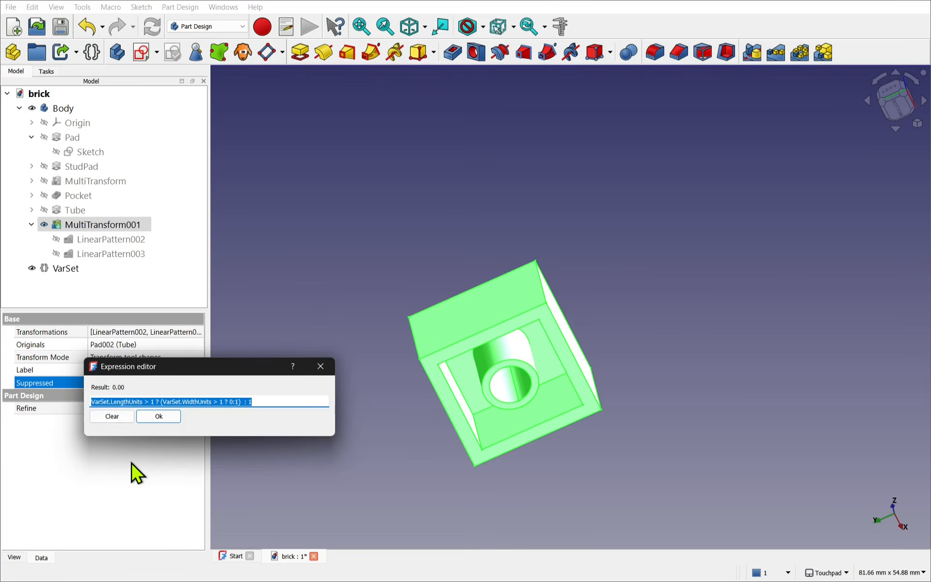
left_click(162, 419)
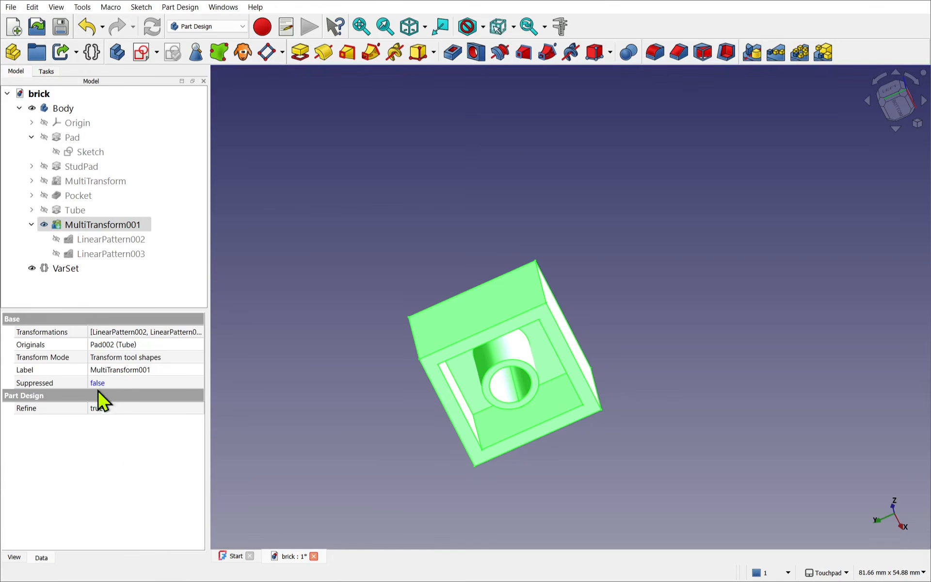
- Test the suppression by setting the VarSet's Length Units to 1, and restore the value to 2
left_click(70, 272)
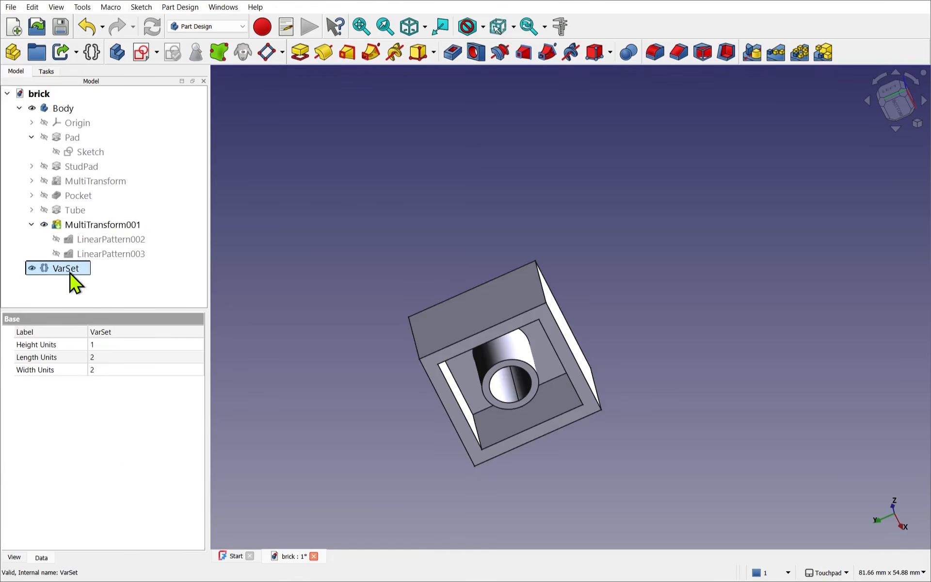
left_click(102, 358)
type("1")
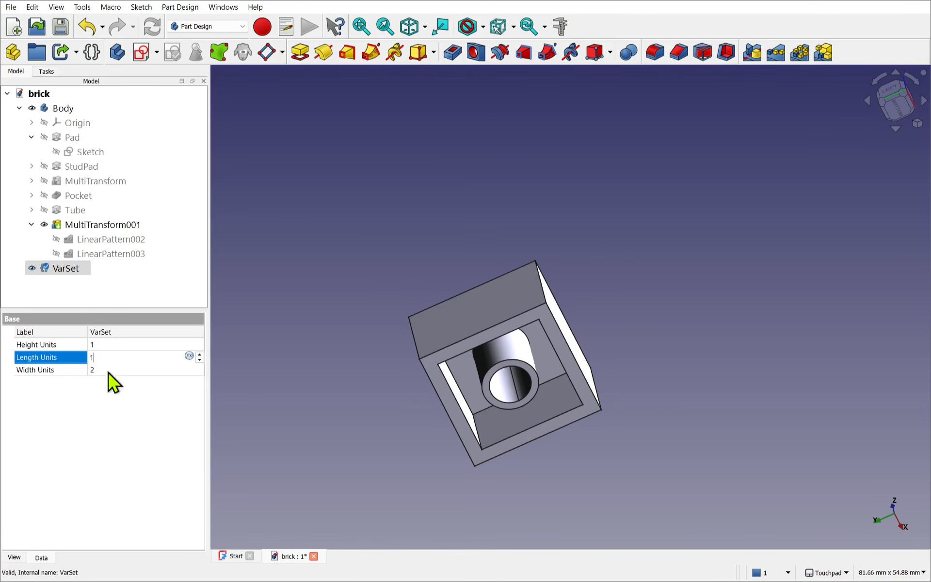
key("Return")
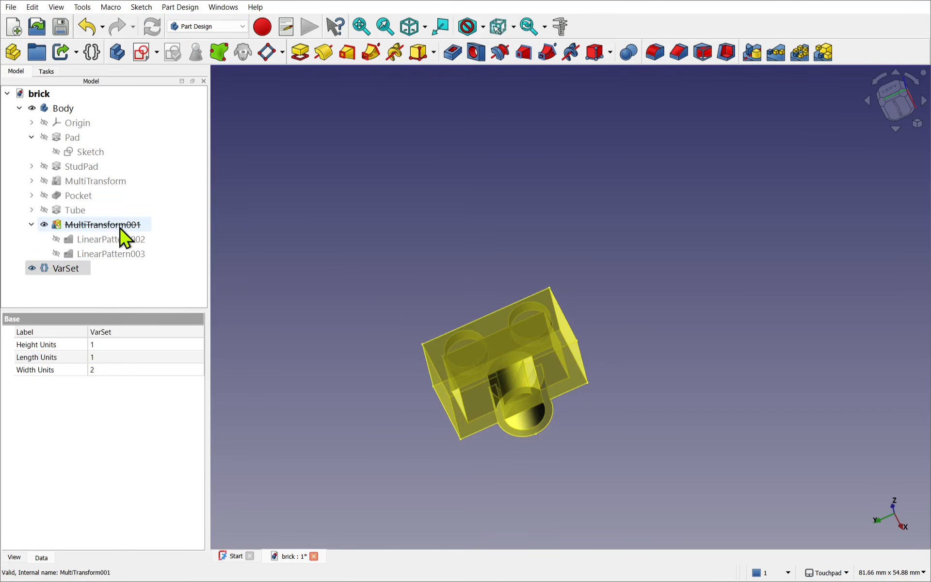
left_click(103, 358)
type("2")
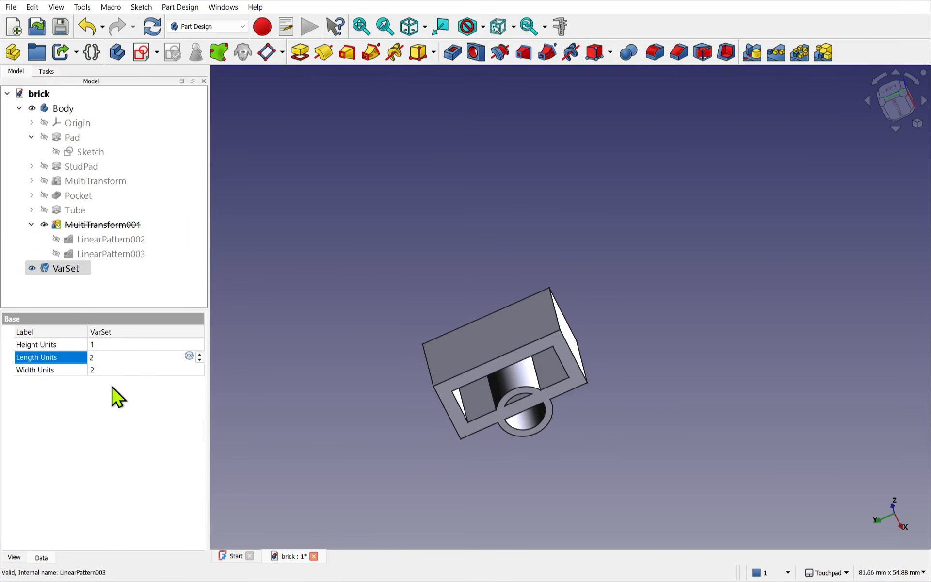
key("Return")
- Set the VarSet's Width Units to 1 and its Length Units to 1 to test the suppression of MultiTransform001
left_click(105, 370)
type("1")
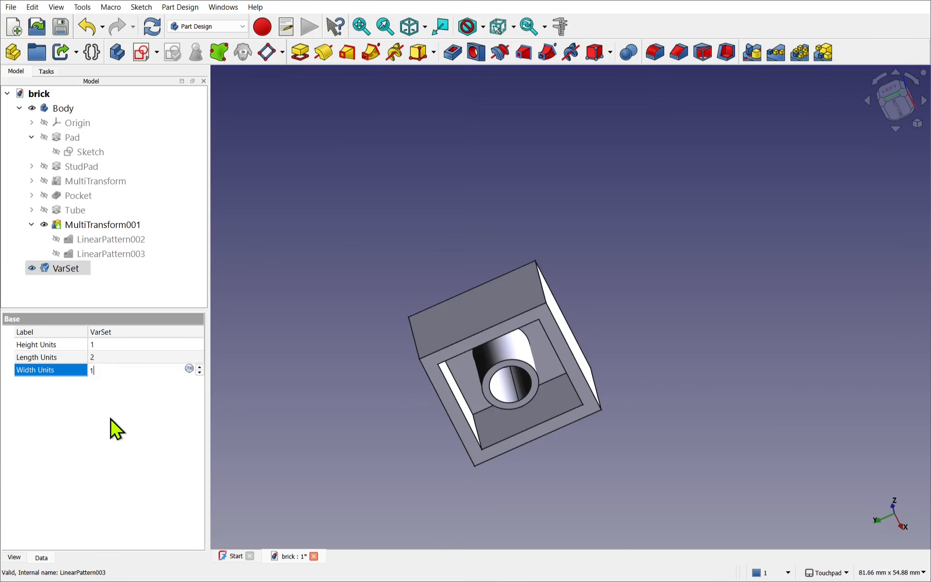
key("Return")
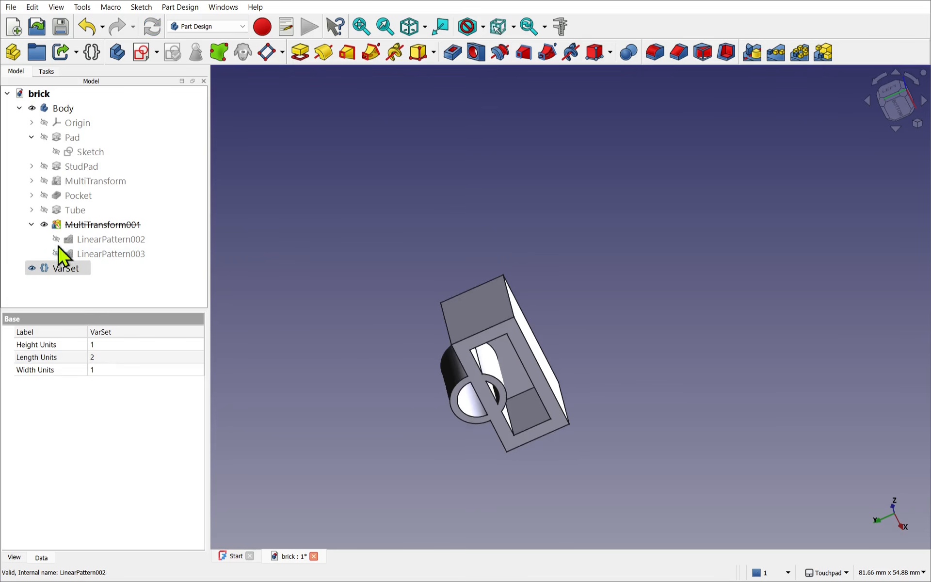
left_click(104, 357)
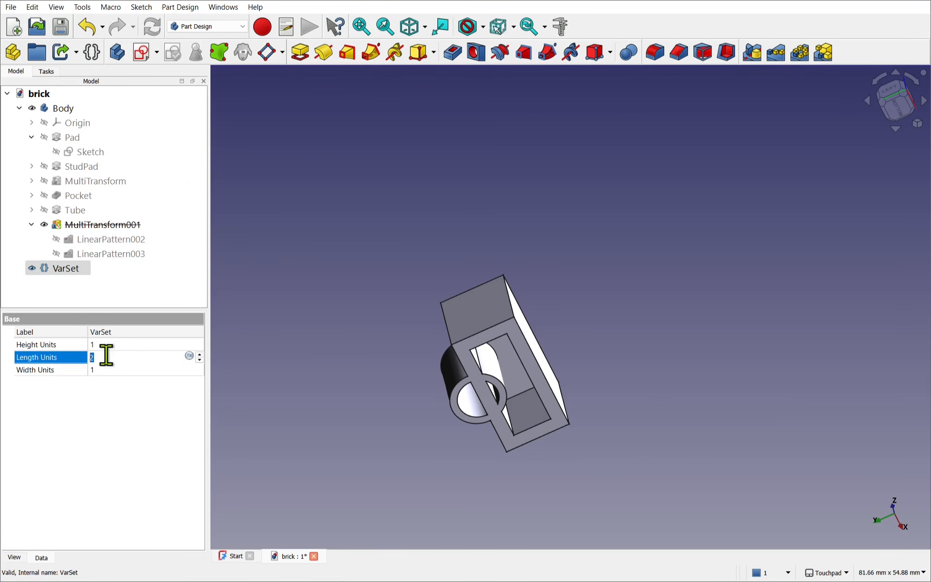
type("1")
key("Return")
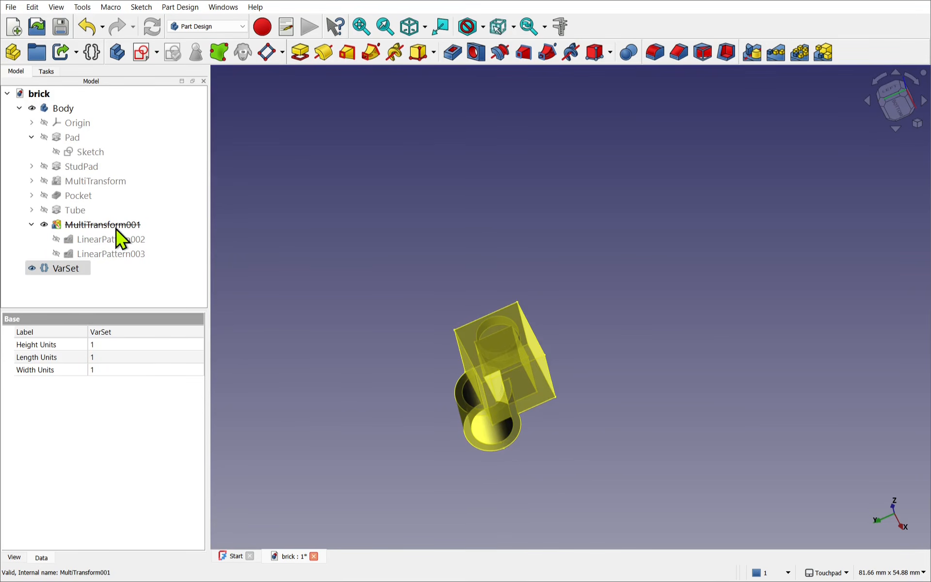
- Copy the whole expression from MultiTransform001's Suppressed property and leave it unmodified
left_click(97, 226)
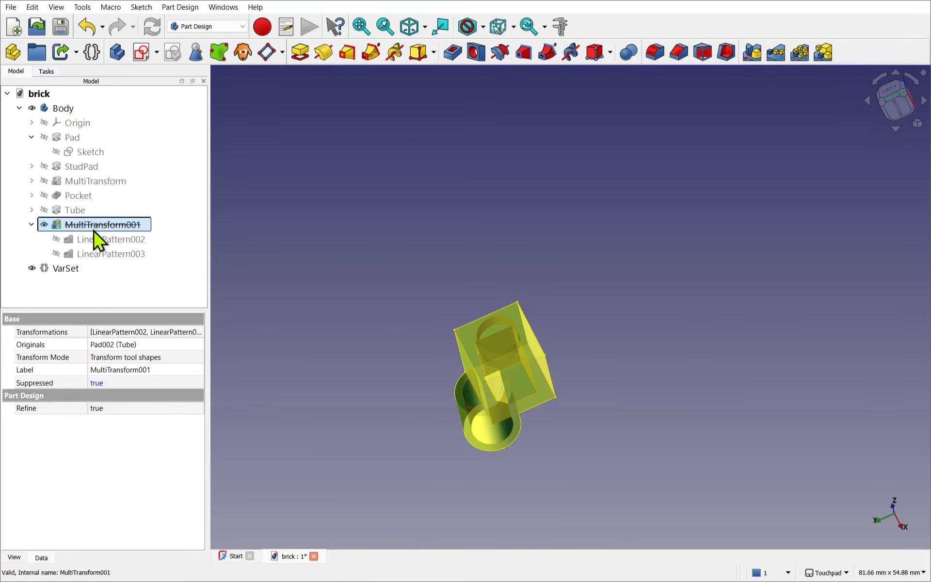
right_click(68, 385)
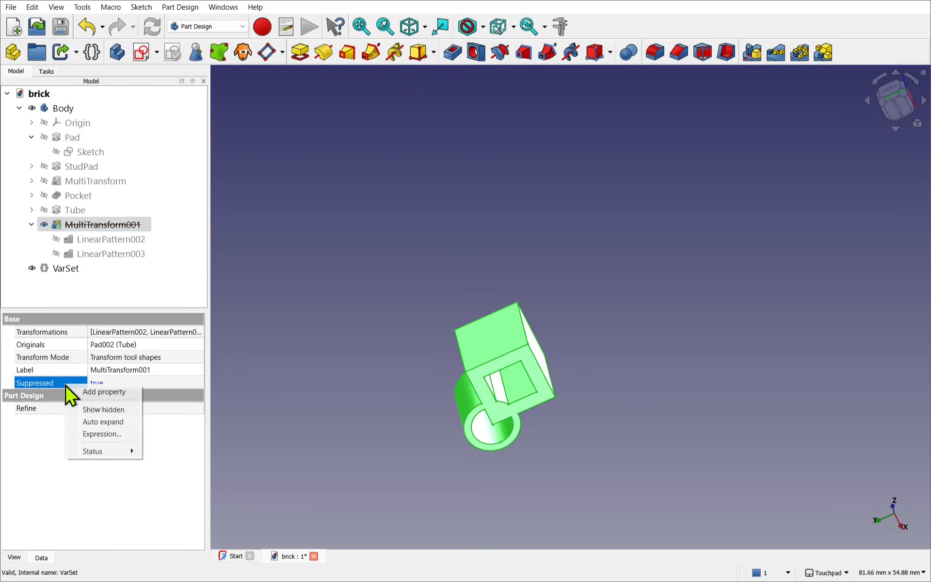
left_click(100, 435)
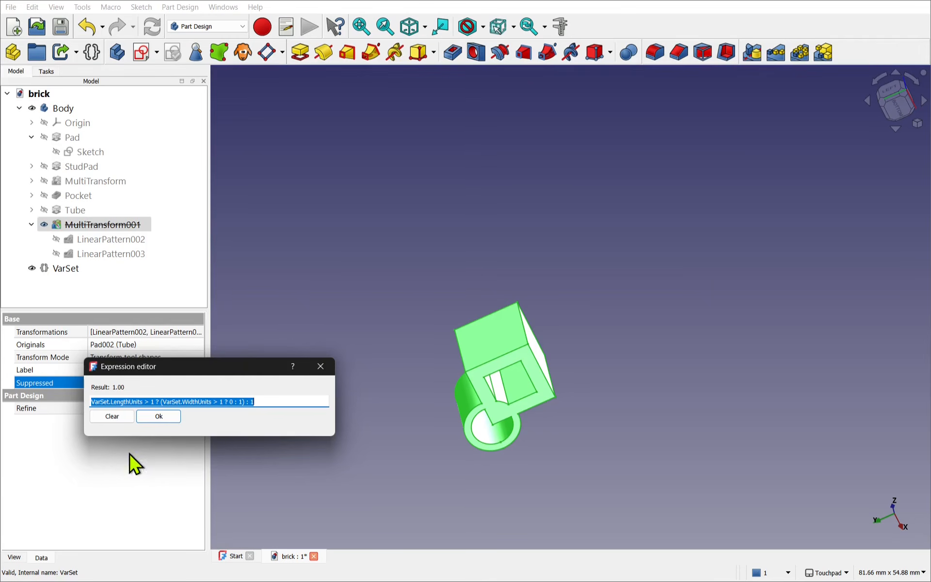
left_click(257, 402)
left_click_drag(254, 401, 67, 402)
key("ctrl+c")
left_click(159, 417)
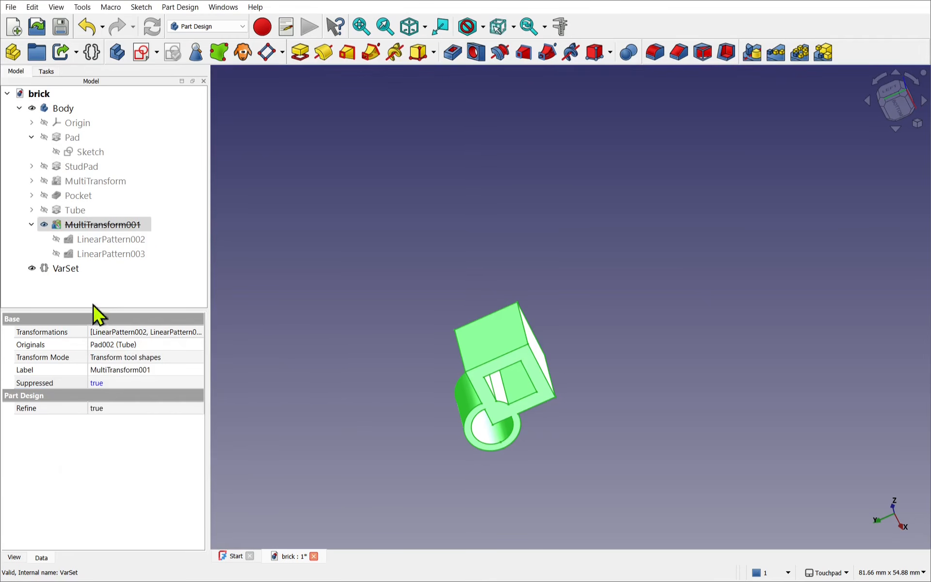
- Drive the Tube's Suppressed property with the copied expression VarSet.LengthUnits > 1 ? (VarSet.WidthUnits > 1 ? 0 : 1) : 1
left_click(73, 212)
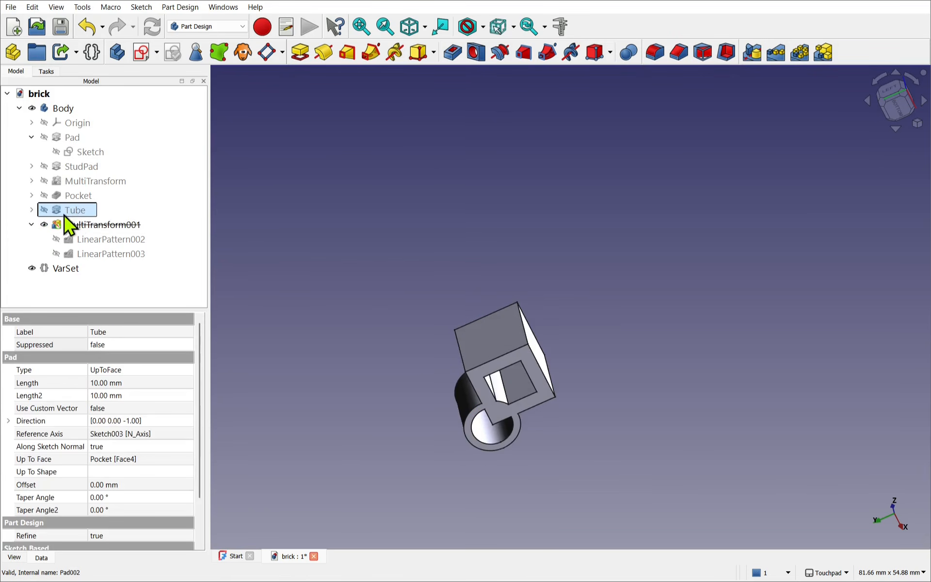
right_click(51, 347)
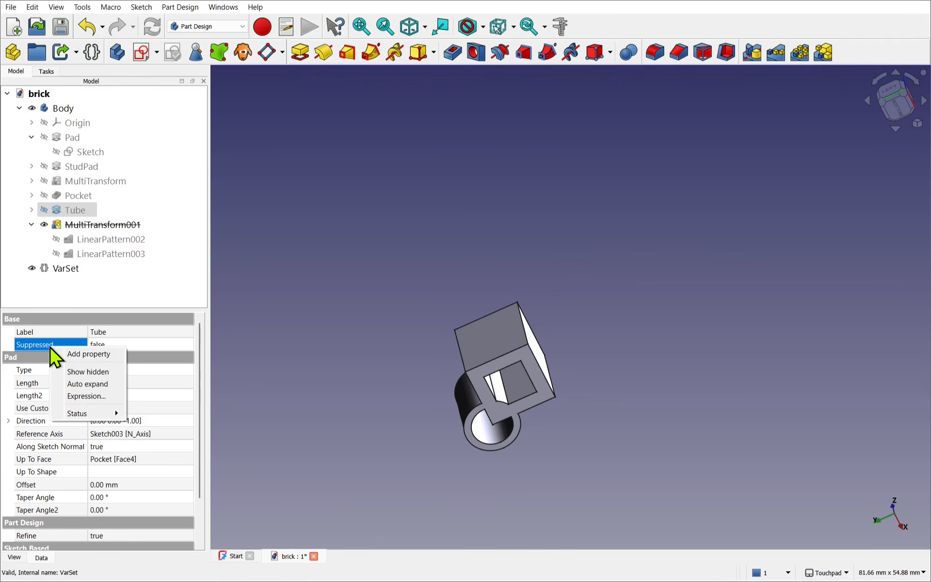
left_click(77, 396)
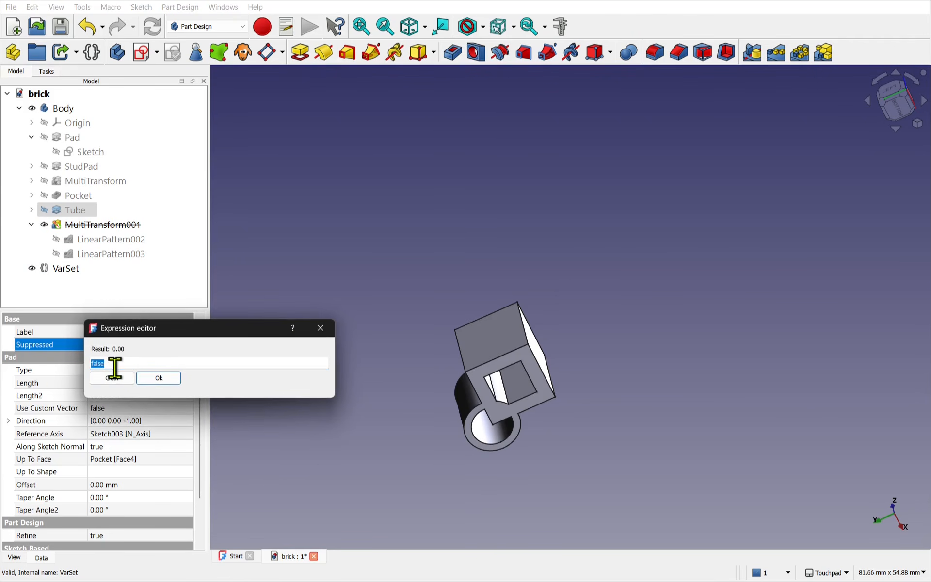
key("ctrl+v")
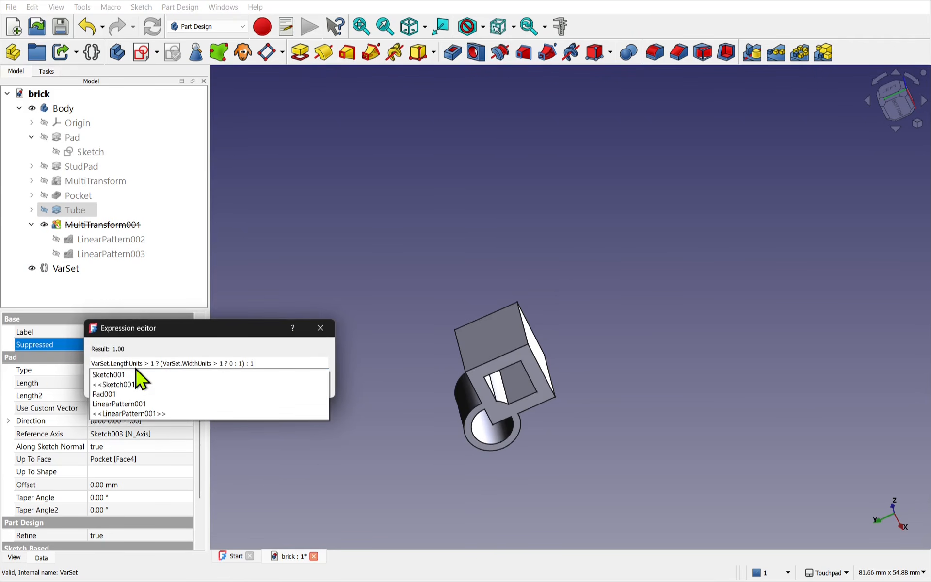
key("Escape")
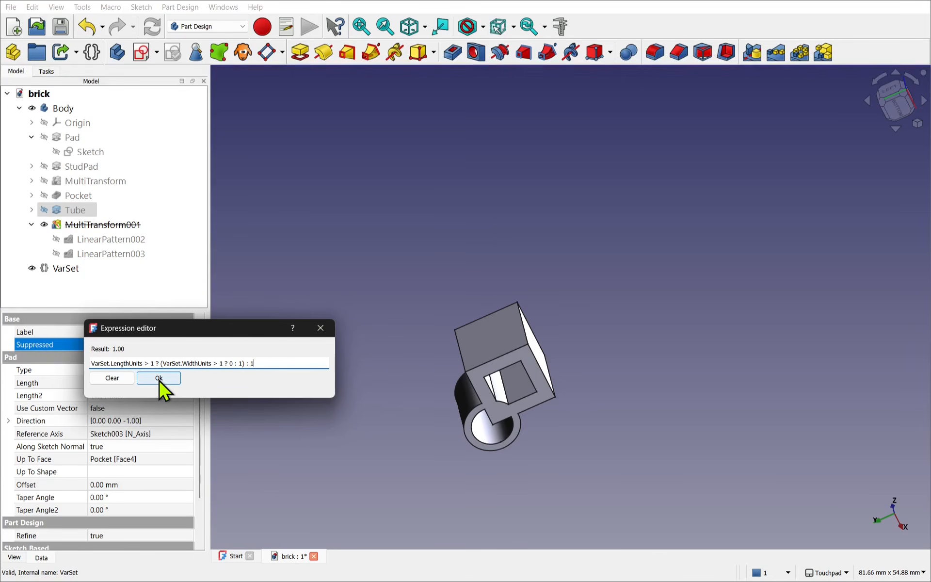
left_click(159, 378)
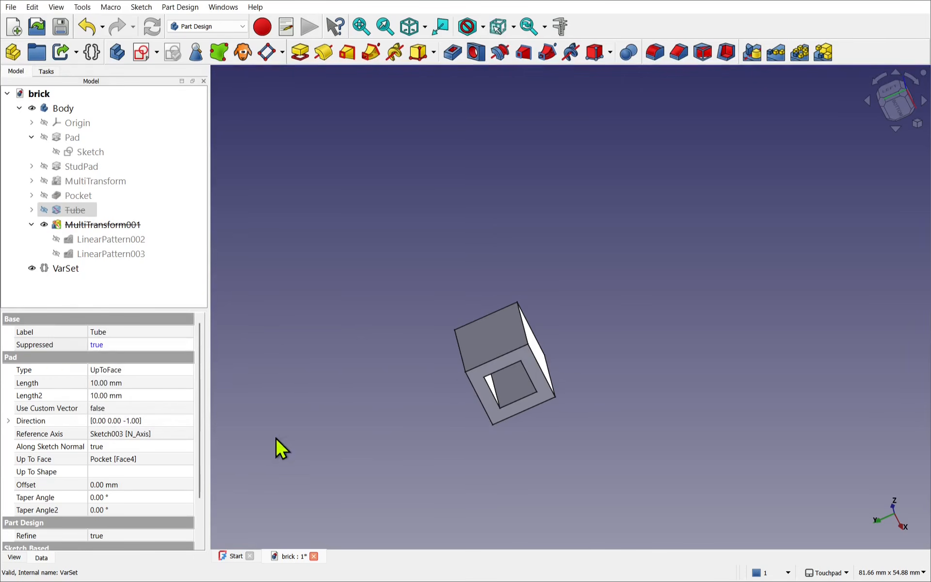
- Set the VarSet's Length Units to 2 and Width Units to 2 to test the inner tube on a two-by-two brick
left_click(261, 291)
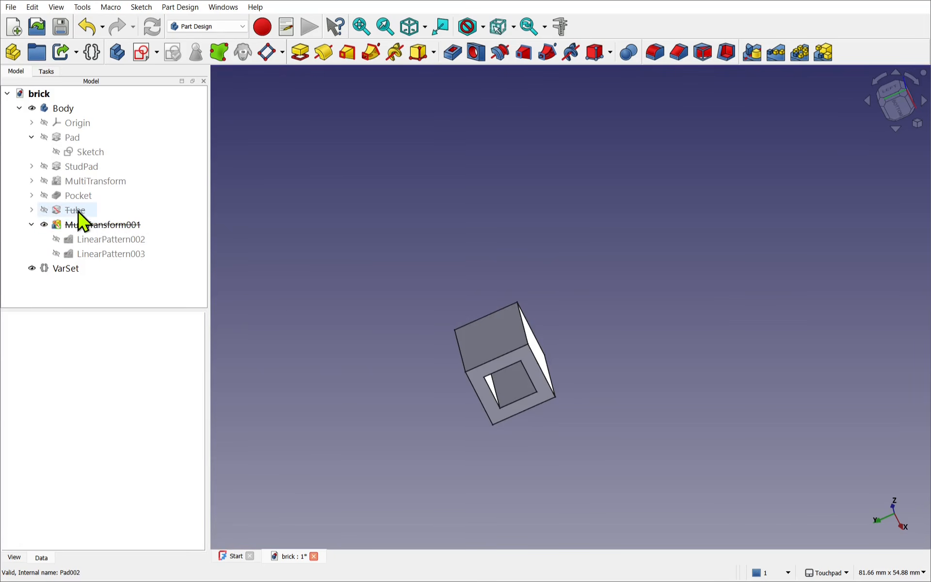
left_click_drag(495, 270, 534, 338, "alt")
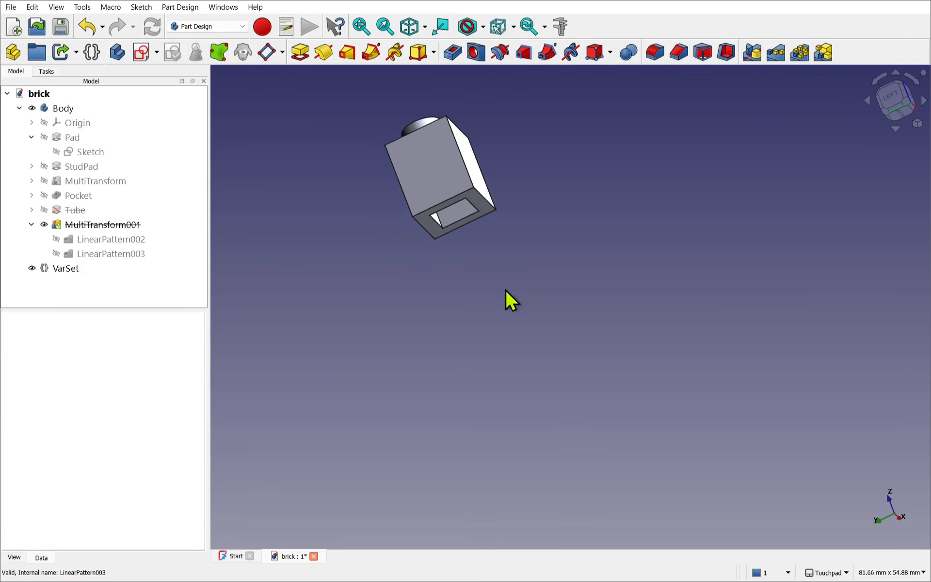
left_click_drag(431, 170, 530, 371, "alt")
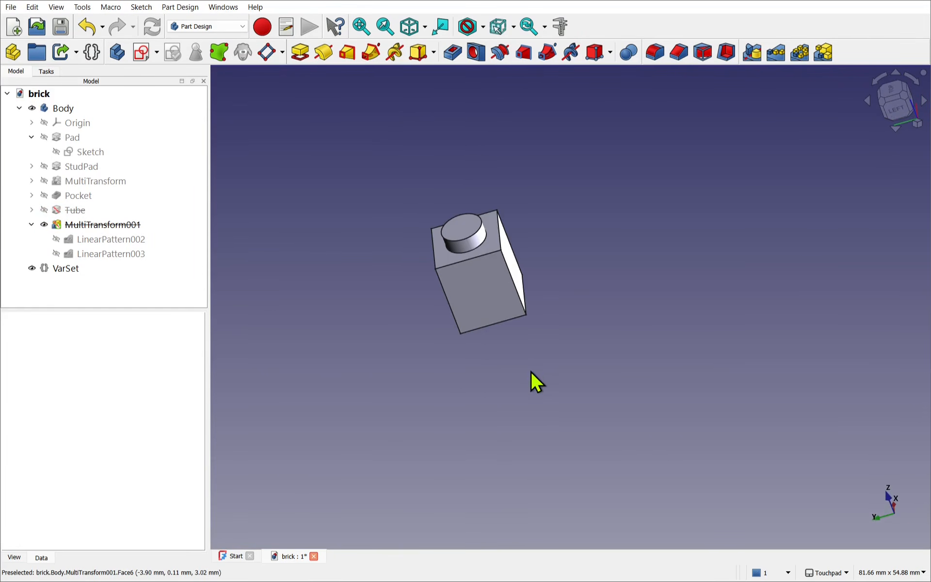
left_click(73, 269)
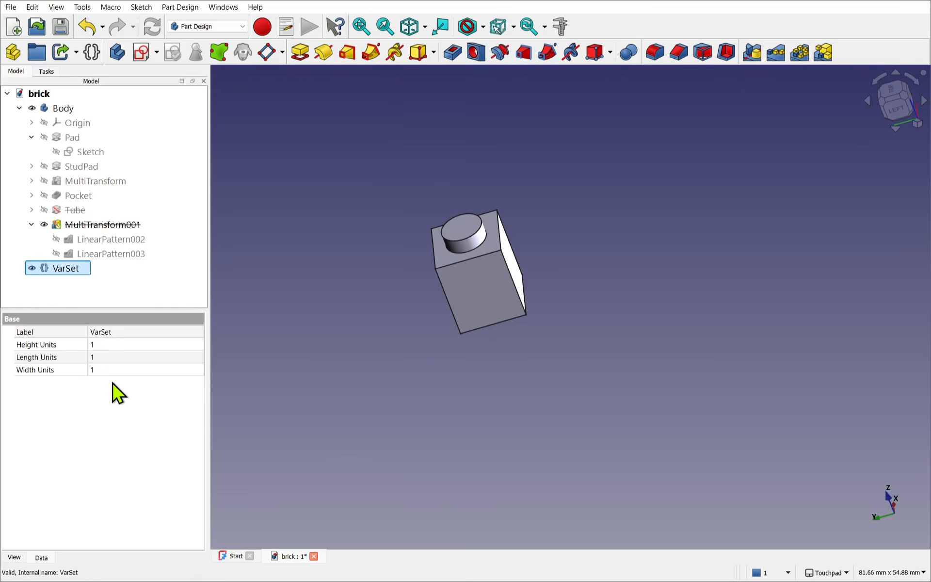
left_click(103, 358)
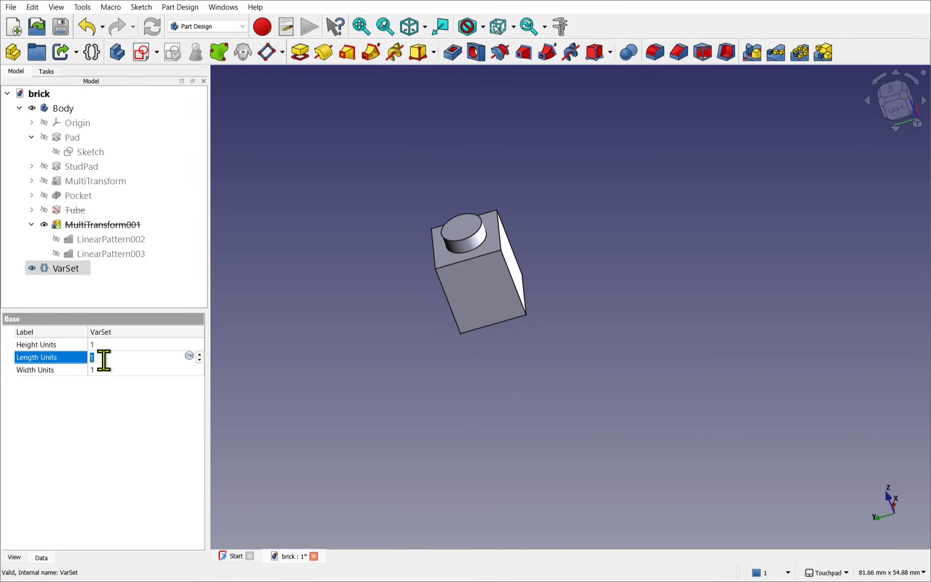
type("2")
left_click(120, 371)
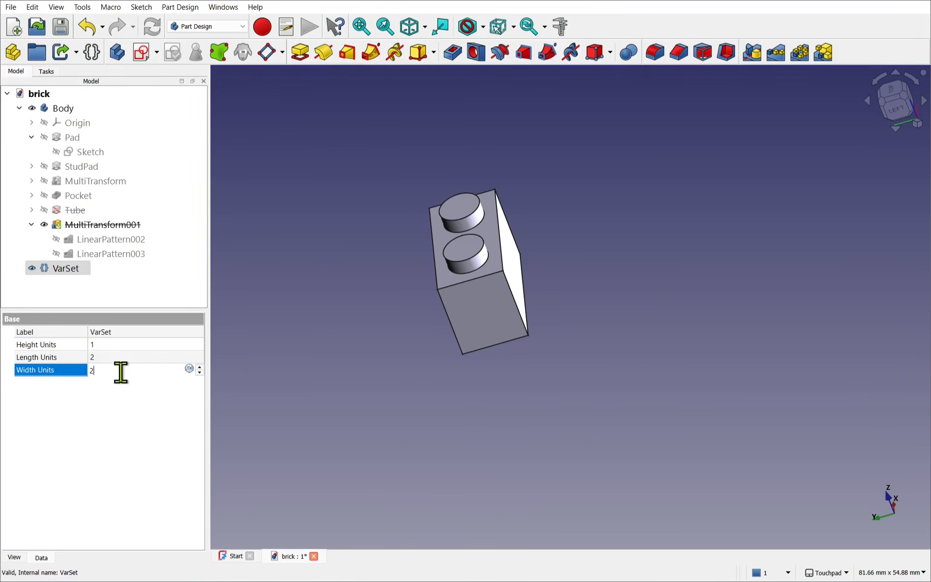
type("2")
left_click(125, 403)
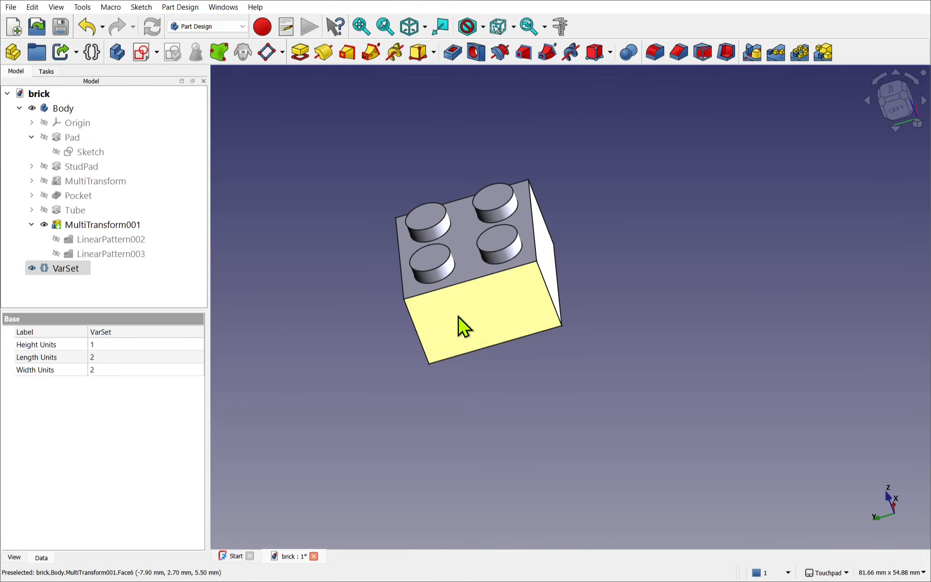
left_click_drag(456, 319, 424, 150, "alt")
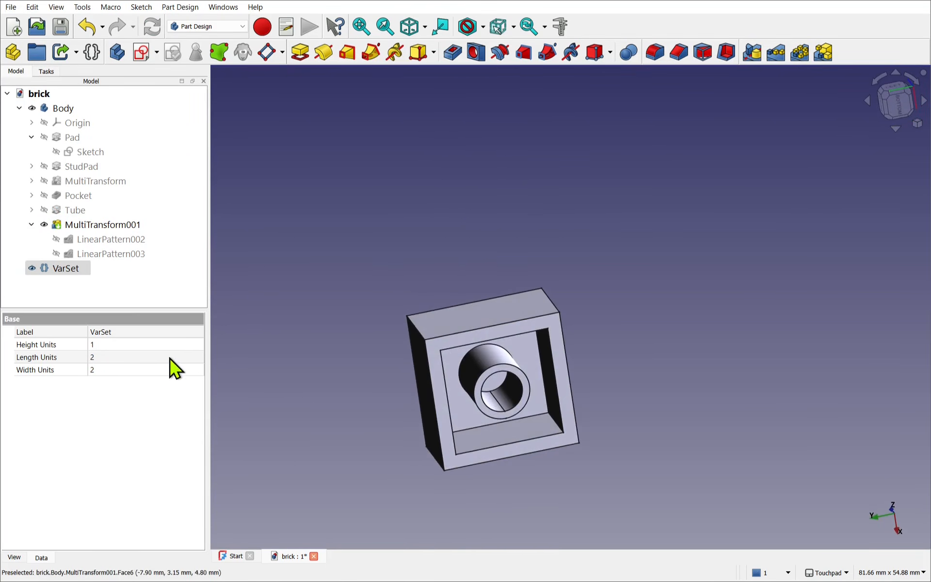
- Set the VarSet's Length Units to 1 and Width Units to 1 to test the suppression of Tube and MultiTransform001
left_click(161, 357)
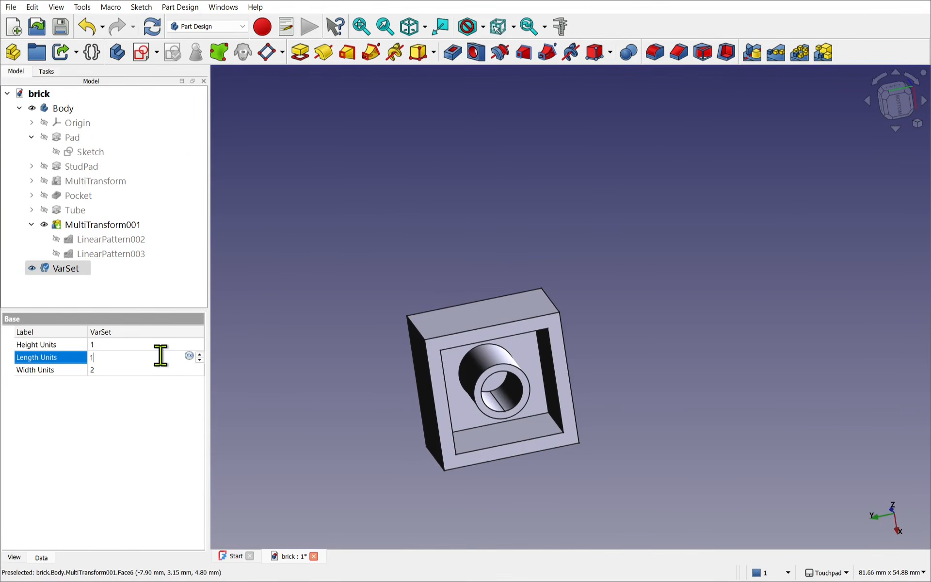
left_click(145, 369)
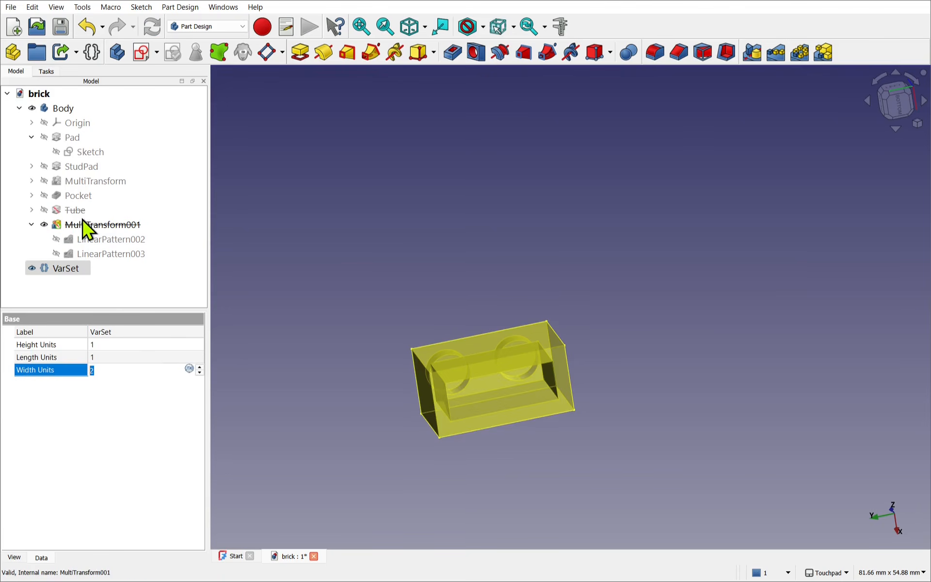
type("1")
- Restore the VarSet's Length Units to 2 and its Width Units to 2
left_click(108, 357)
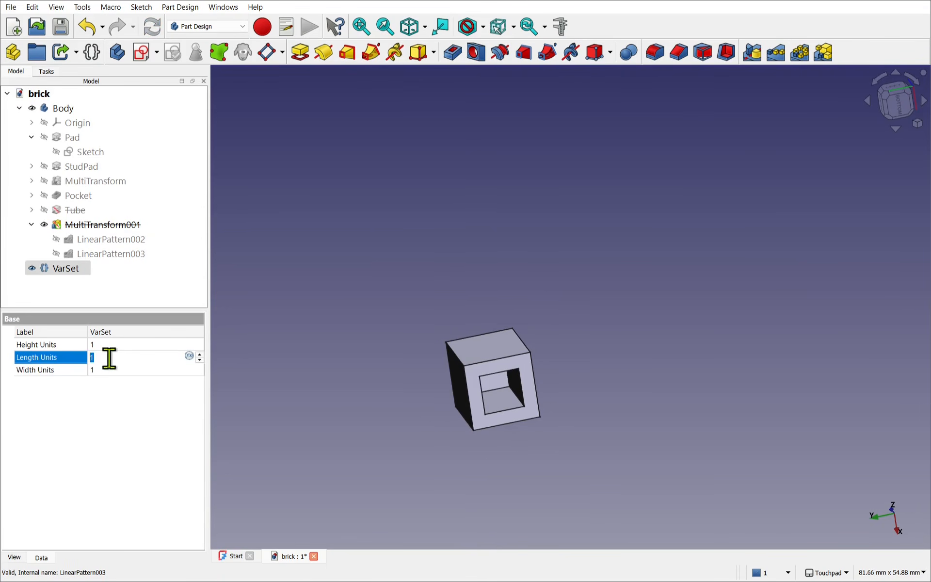
type("2")
left_click(111, 369)
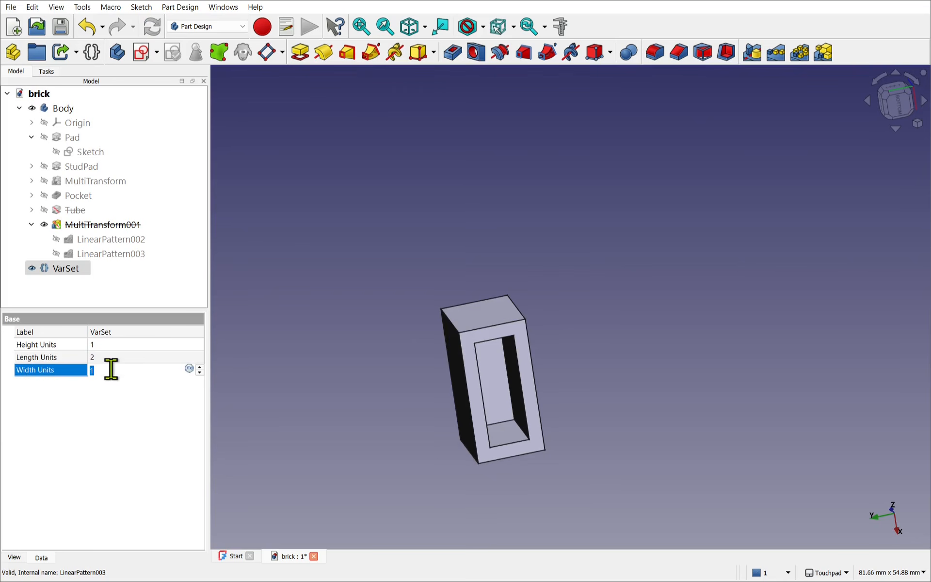
type("2")
- Test a large brick by setting the VarSet's Length Units to 10 and Width Units to 10
left_click(112, 359)
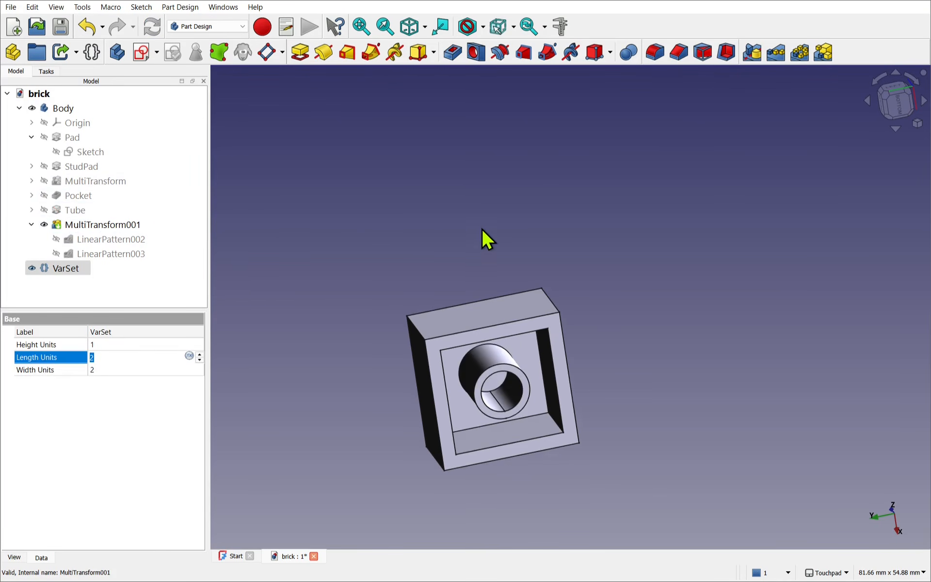
left_click_drag(518, 306, 555, 472, "alt")
type("10")
left_click(149, 371)
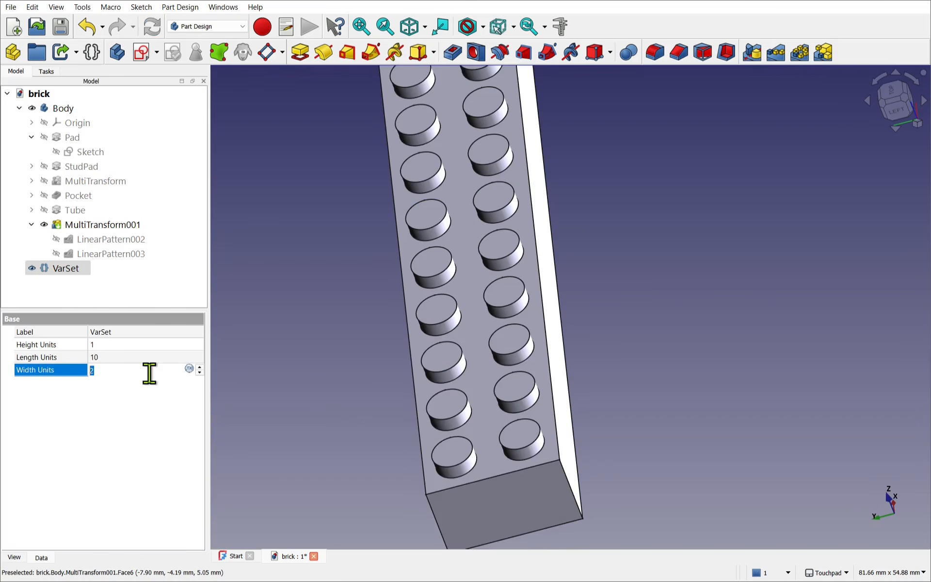
type("10")
key("shift+Tab")
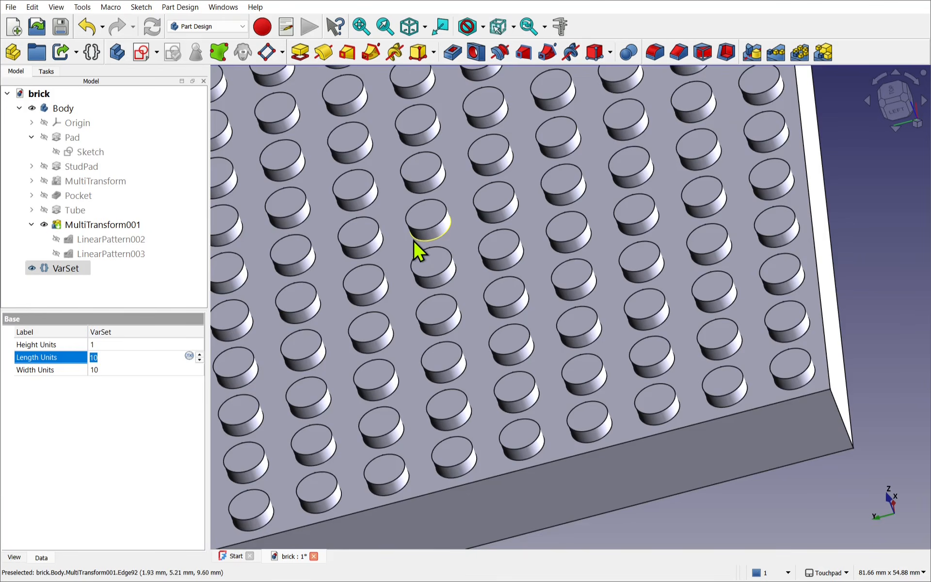
scroll(416, 242, "down", 4)
scroll(418, 245, "down", 3)
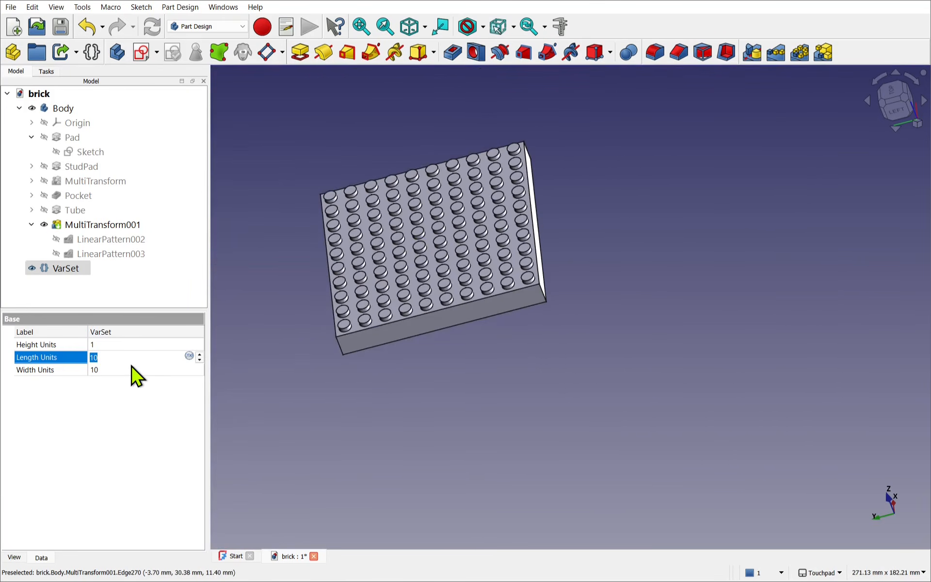
- Resize the brick by setting the VarSet's Length Units to 2 and Width Units to 3
type("2")
left_click(121, 370)
type("3")
left_click(126, 359)
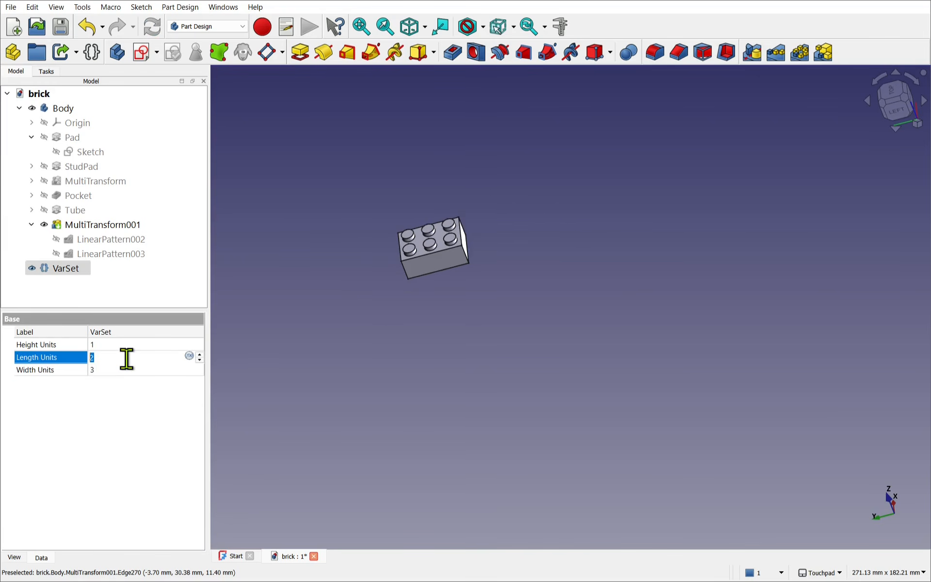
scroll(403, 203, "up", 4)
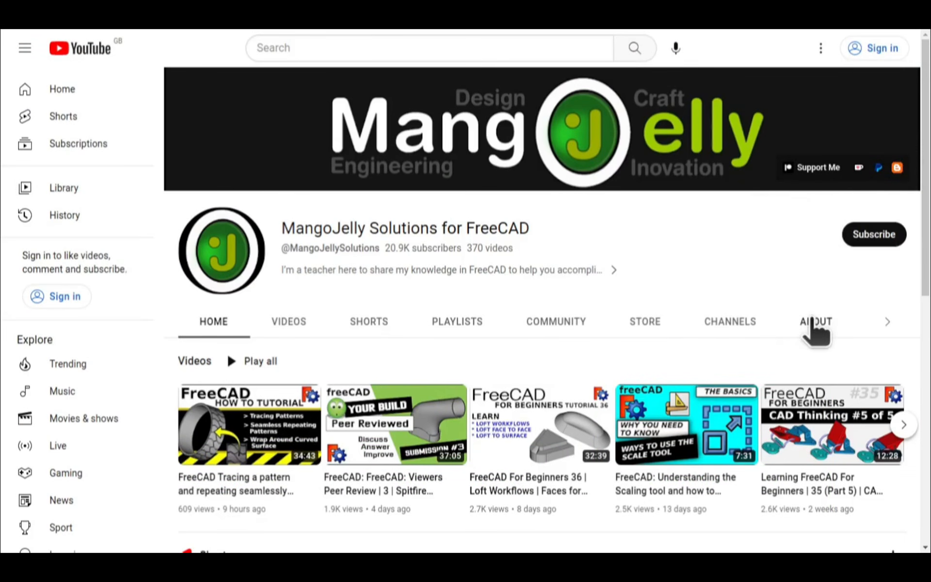
- Switch to the MangoJelly Solutions channel on YouTube and examine the donation links in its About description
left_click(805, 323)
scroll(200, 427, "down", 3)
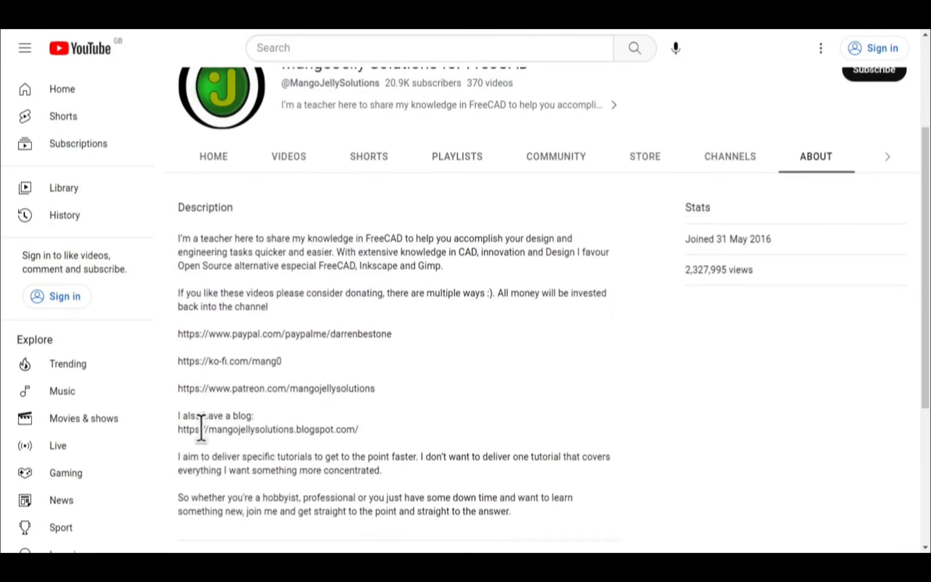
left_click_drag(390, 397, 181, 332)
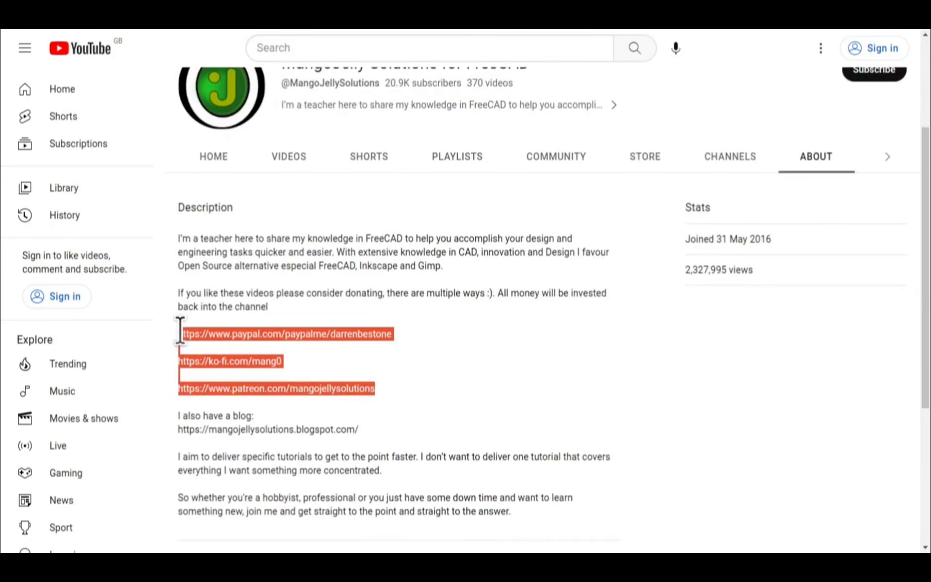
left_click(420, 382)
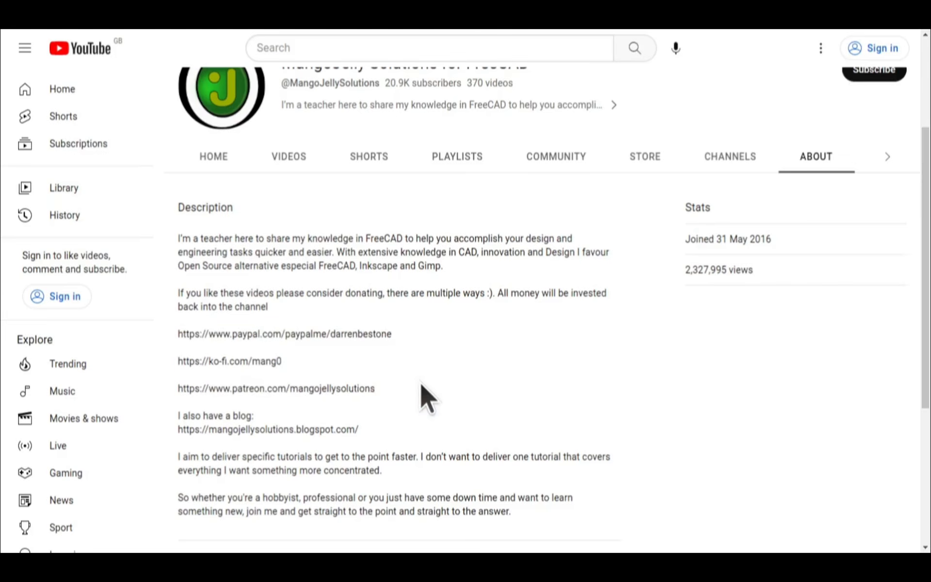